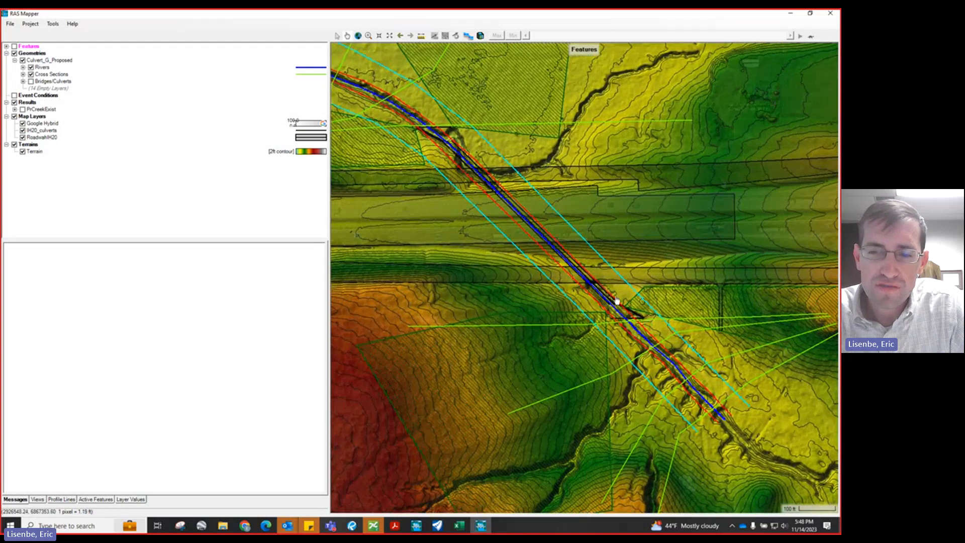
# Step: Examine the river reach, cross sections and highway crossing of Culvert_G_Proposed on the terrain map
pyautogui.scroll(-2, 408, 227)
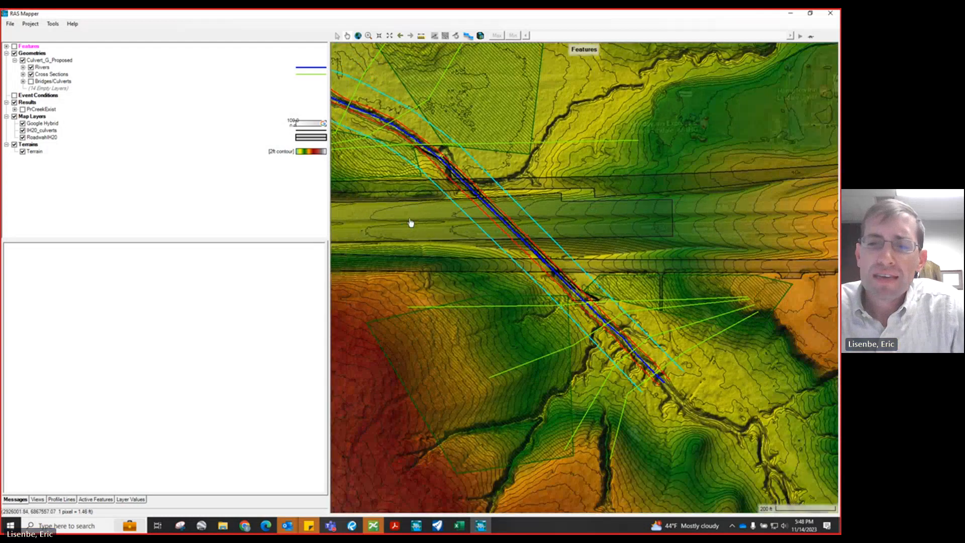
pyautogui.scroll(1, 562, 293)
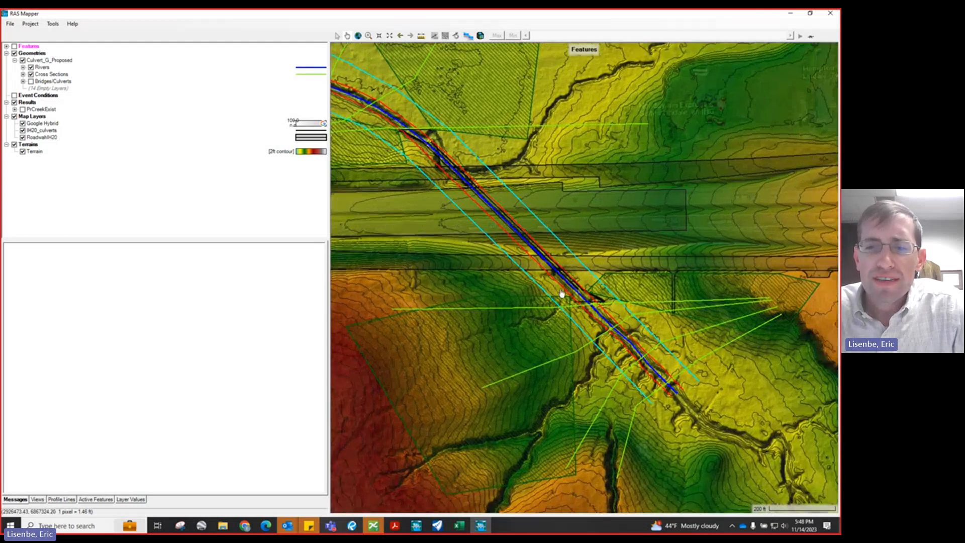
pyautogui.scroll(-1, 592, 295)
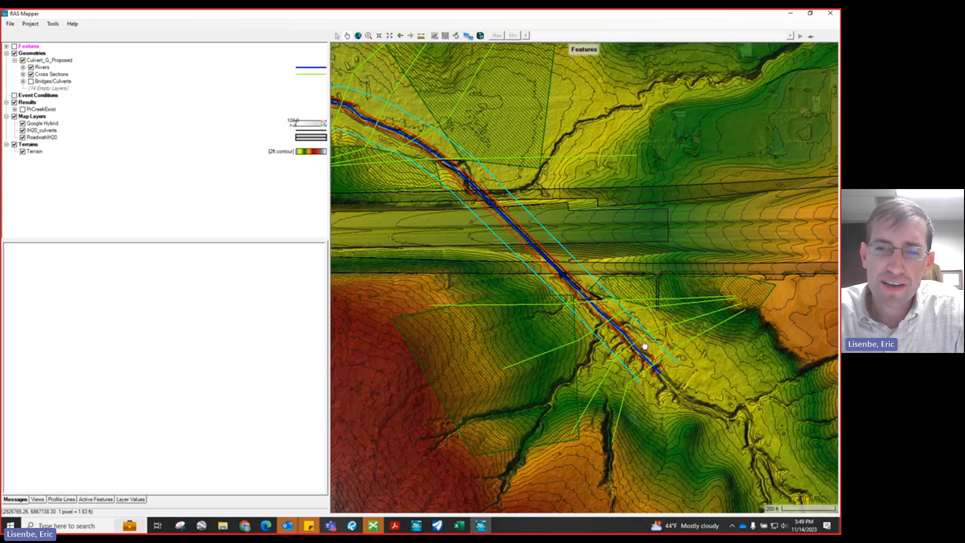
pyautogui.scroll(-2, 487, 283)
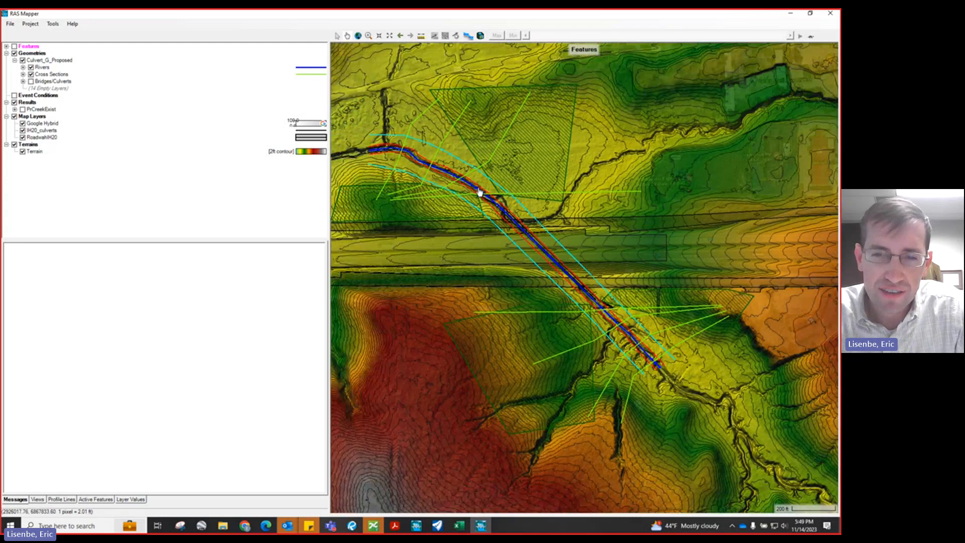
pyautogui.scroll(-1, 502, 273)
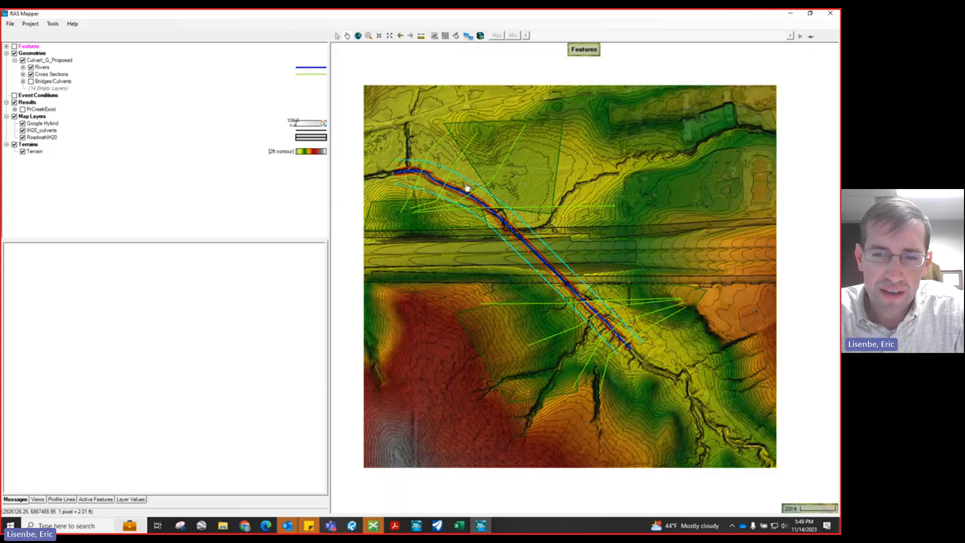
pyautogui.scroll(2, 556, 321)
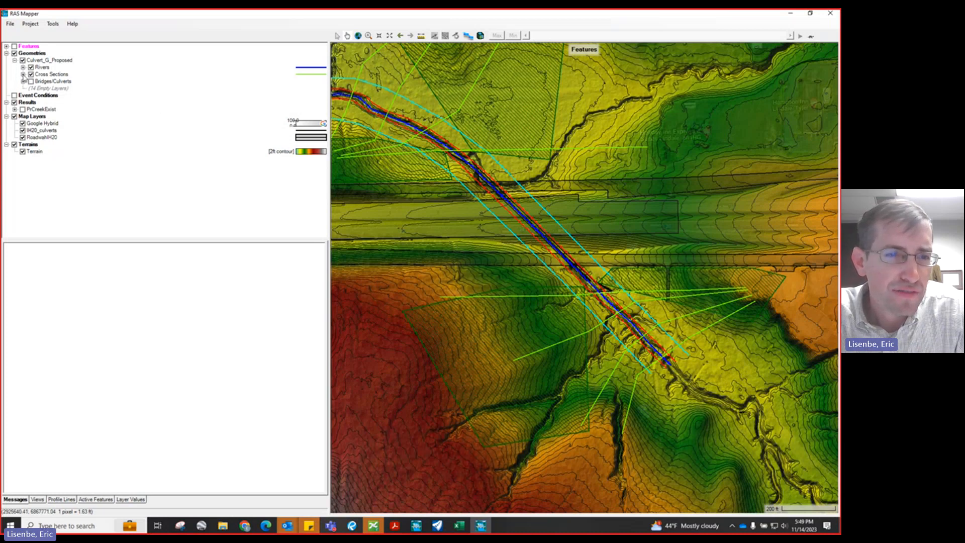
# Step: Show the sublayers of the Cross Sections layer and view the options for exporting that layer
pyautogui.click(23, 74)
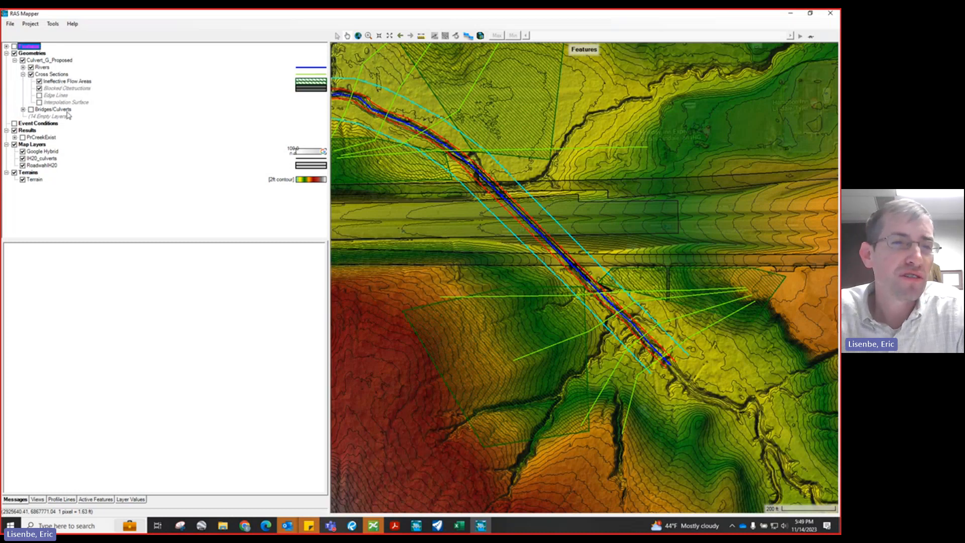
pyautogui.click(51, 74)
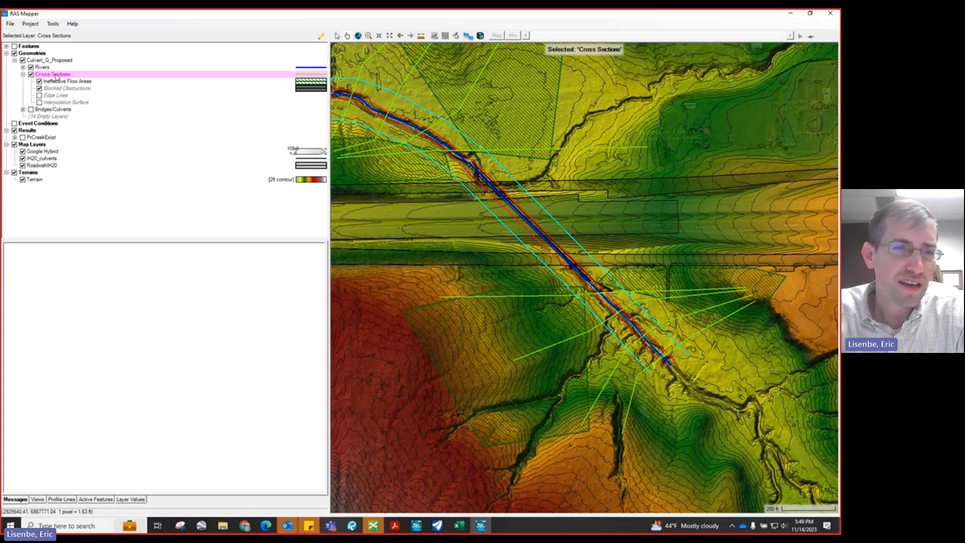
pyautogui.rightClick(55, 75)
pyautogui.moveTo(102, 160)
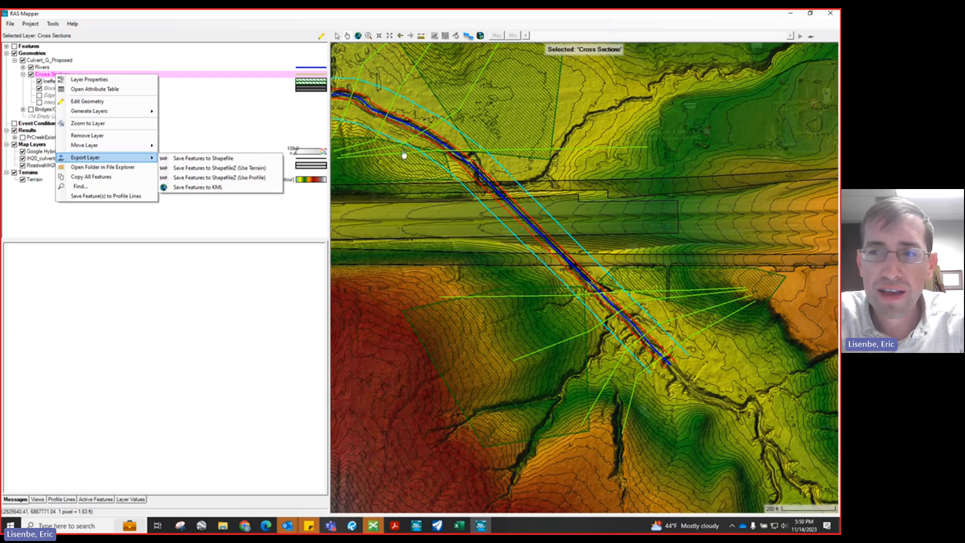
# Step: Close RAS Mapper and switch to the HEC-RAS geometric data of Culvert_G_Proposed
pyautogui.click(827, 20)
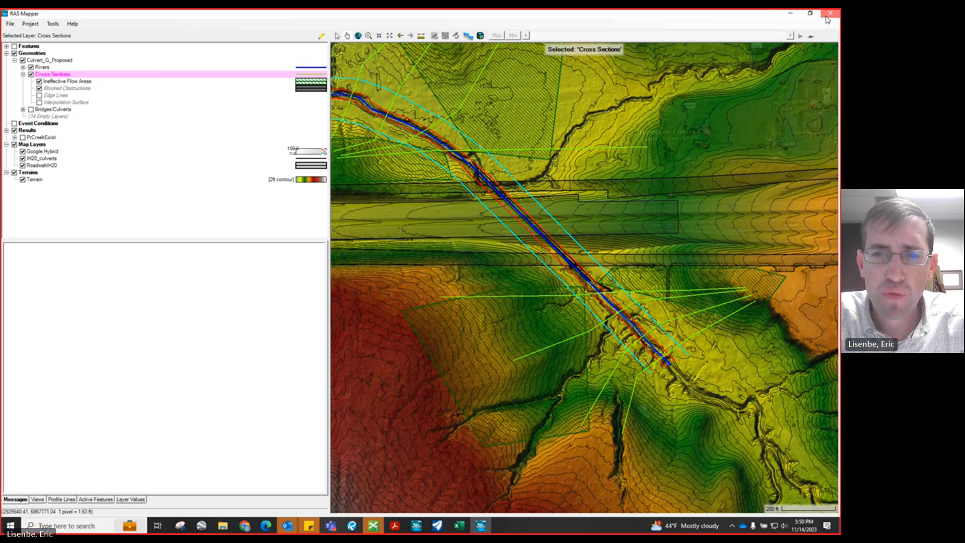
pyautogui.click(828, 20)
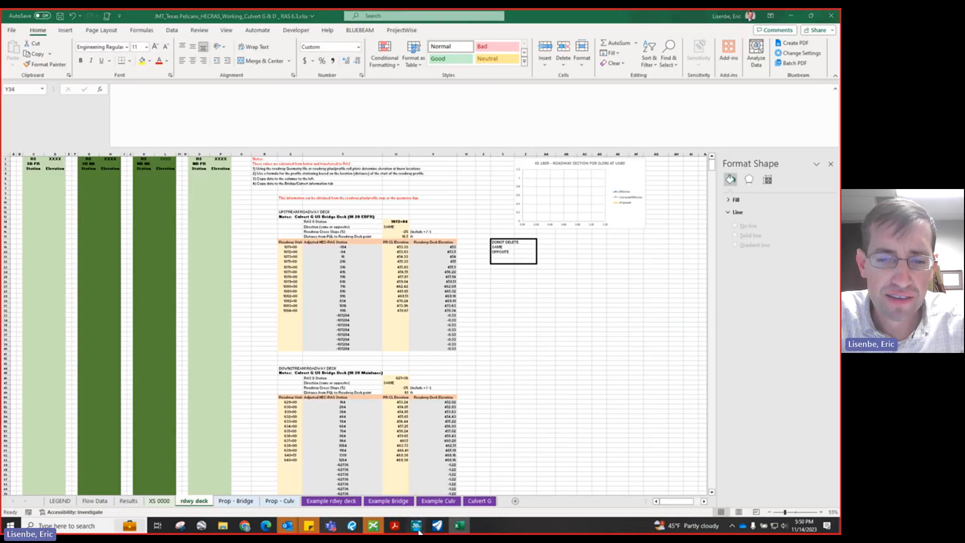
pyautogui.moveTo(416, 525)
pyautogui.click(373, 465)
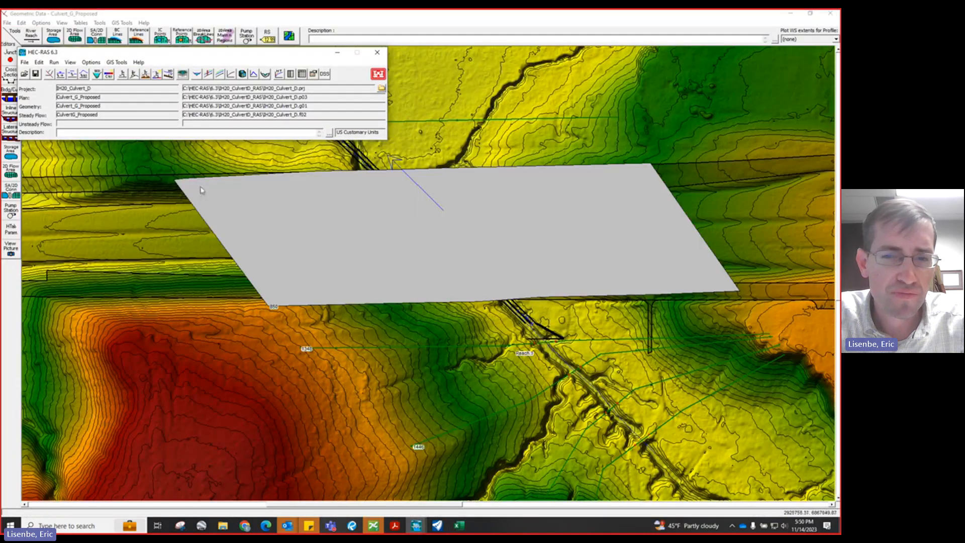
pyautogui.click(49, 74)
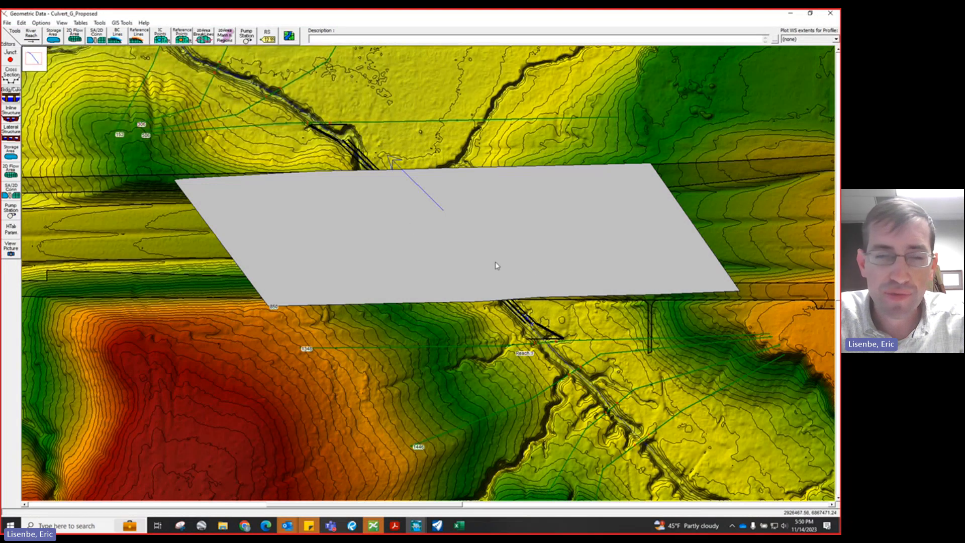
# Step: Open the deck/roadway data of the culvert at river station 850 and examine the upstream and downstream station and chord table
pyautogui.click(11, 95)
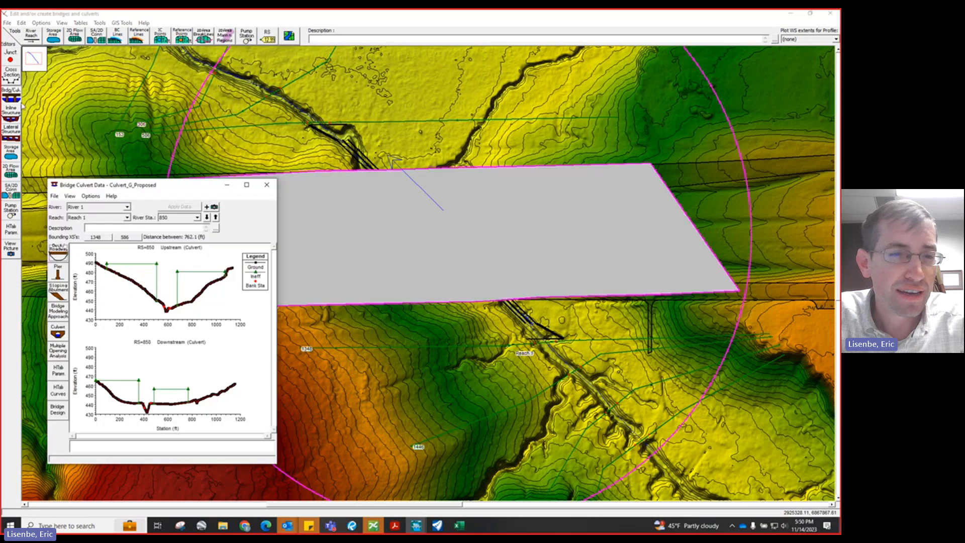
pyautogui.moveTo(161, 194); pyautogui.dragTo(226, 238)
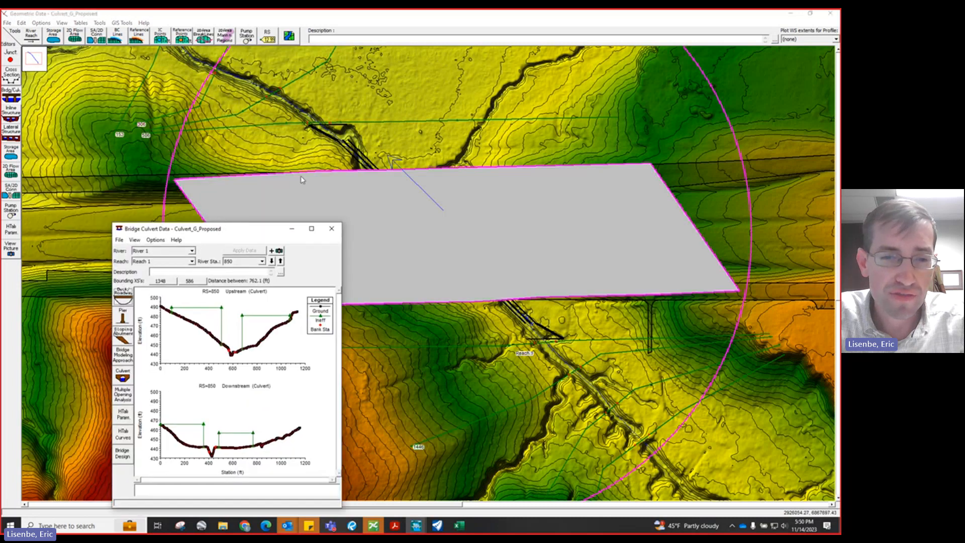
pyautogui.click(123, 300)
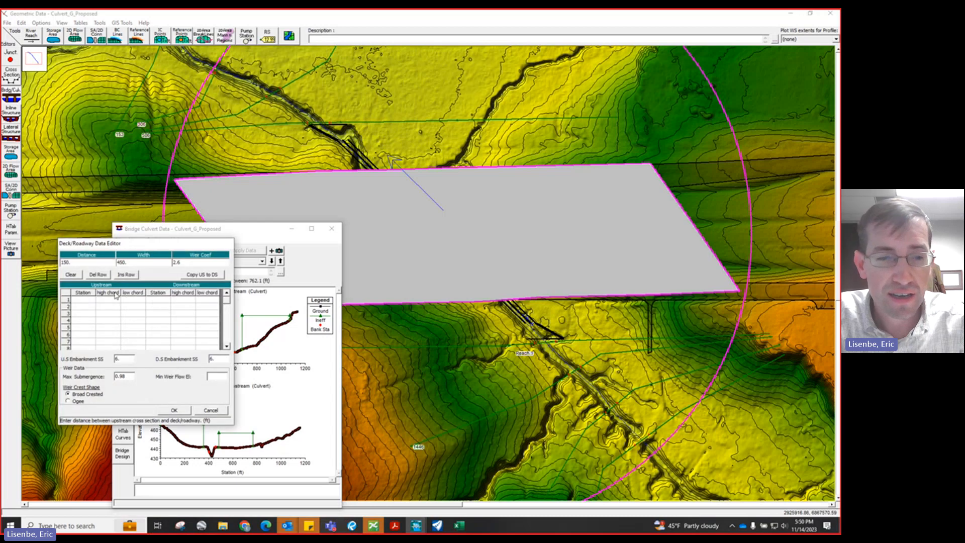
pyautogui.moveTo(87, 298); pyautogui.dragTo(213, 337)
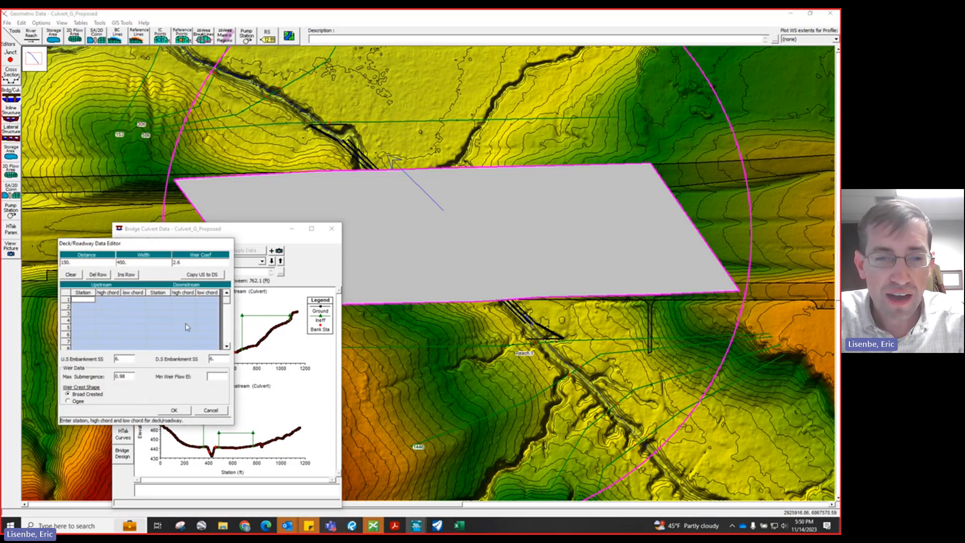
pyautogui.click(92, 308)
pyautogui.moveTo(92, 308); pyautogui.dragTo(206, 349)
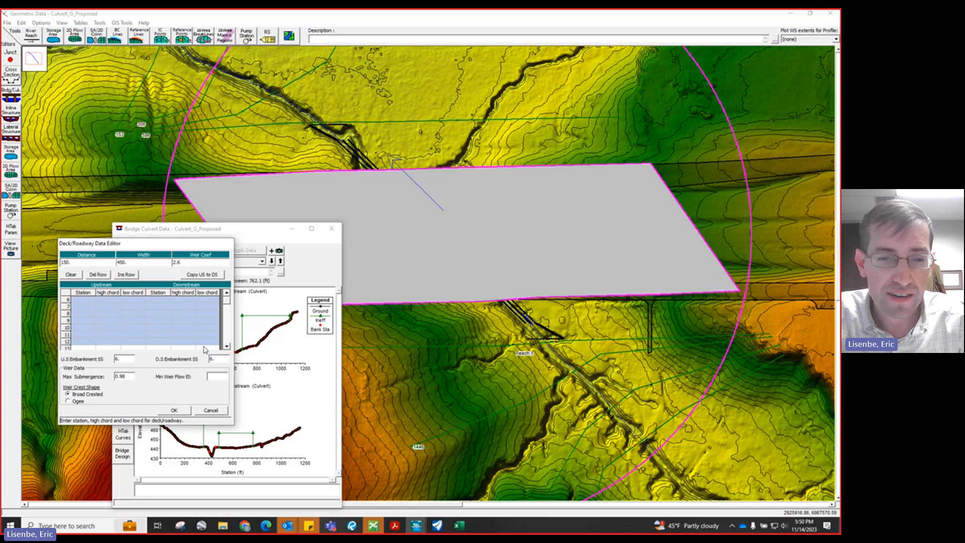
# Step: Review the deck/roadway distance and width entries, and close the deck editor without saving changes
pyautogui.click(205, 410)
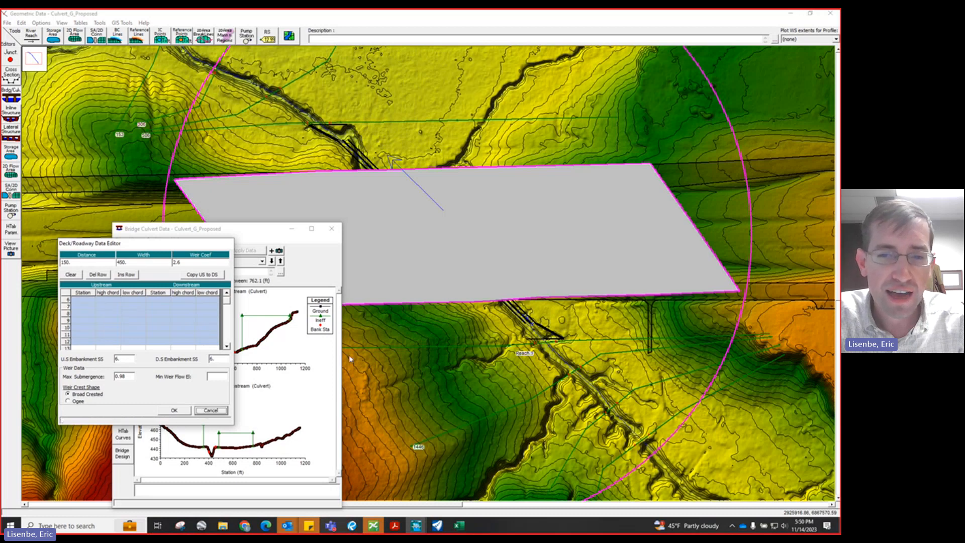
pyautogui.click(101, 262)
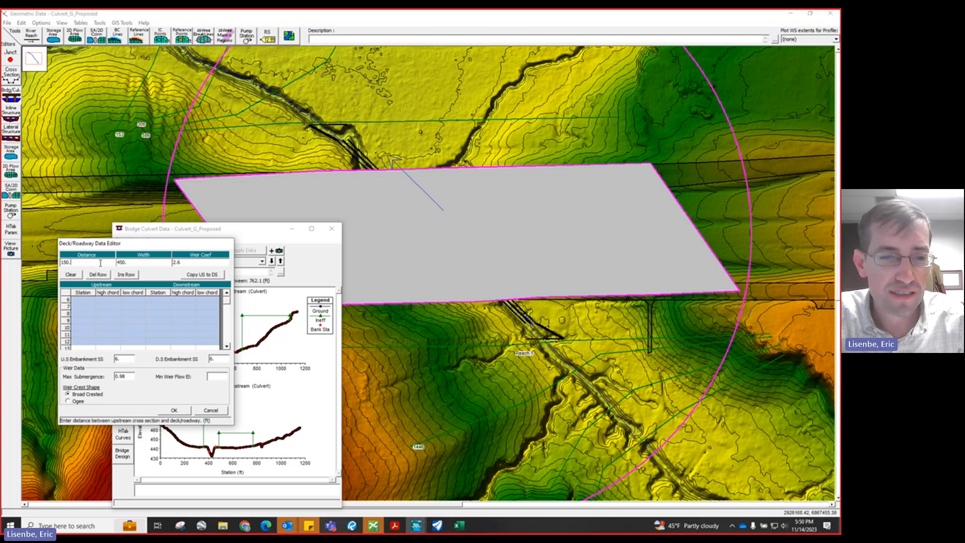
pyautogui.click(130, 263)
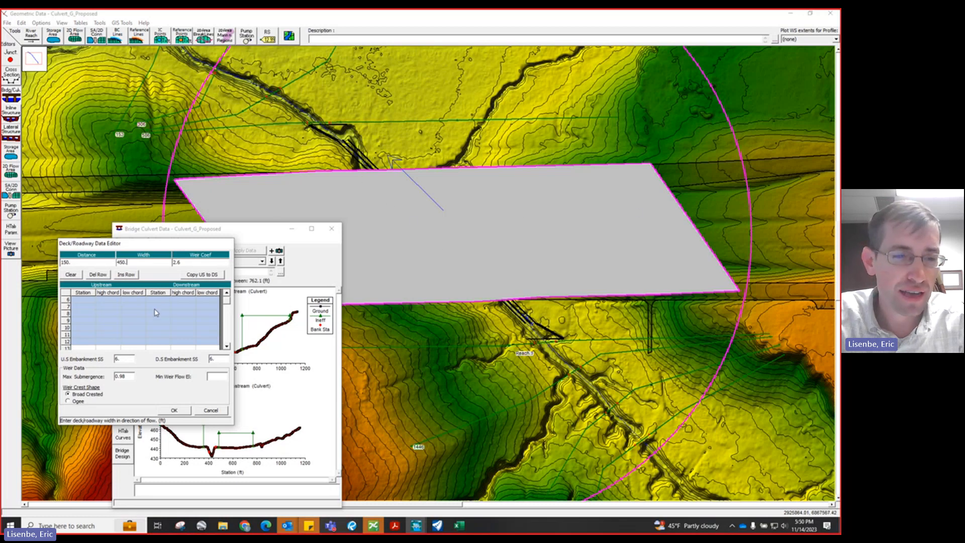
pyautogui.click(96, 262)
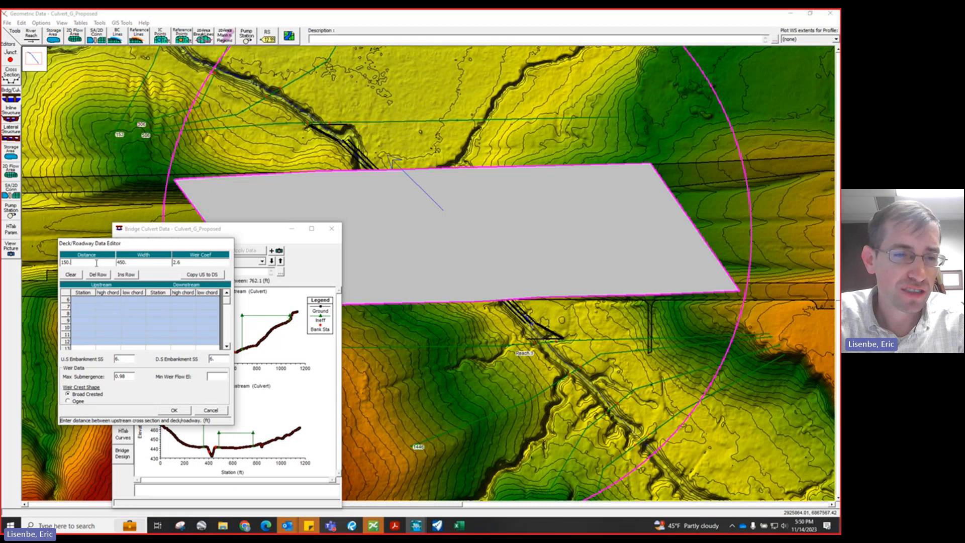
pyautogui.click(131, 262)
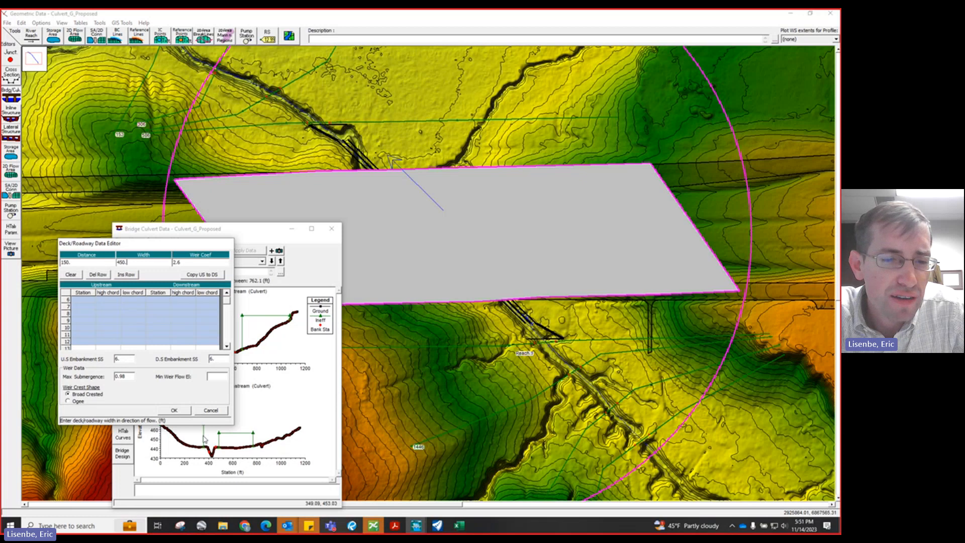
pyautogui.click(209, 411)
# Step: Move the Bridge Culvert Data window aside, switch to OpenRoads Designer and finish the distance measurement in the plan view
pyautogui.moveTo(211, 230); pyautogui.dragTo(57, 253)
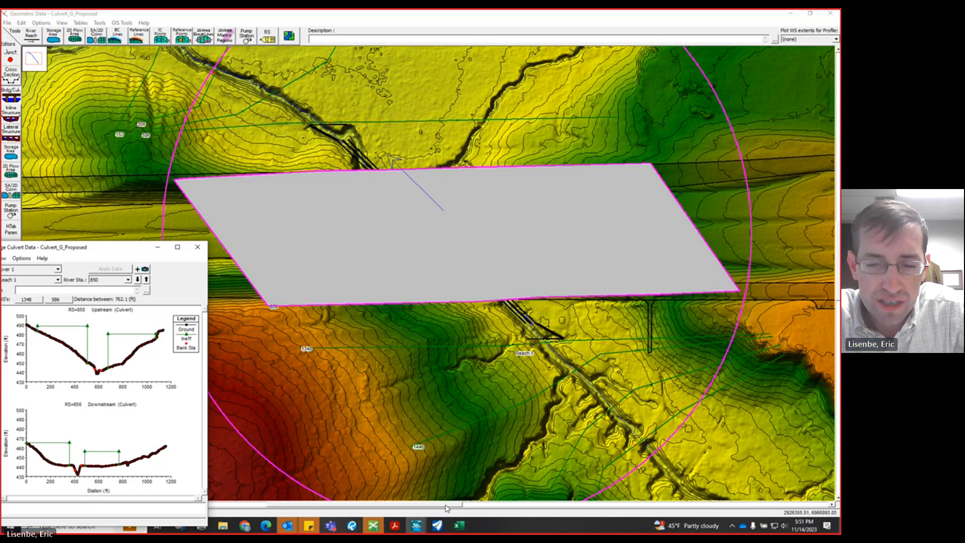
pyautogui.hotkey('alt', 'Tab')
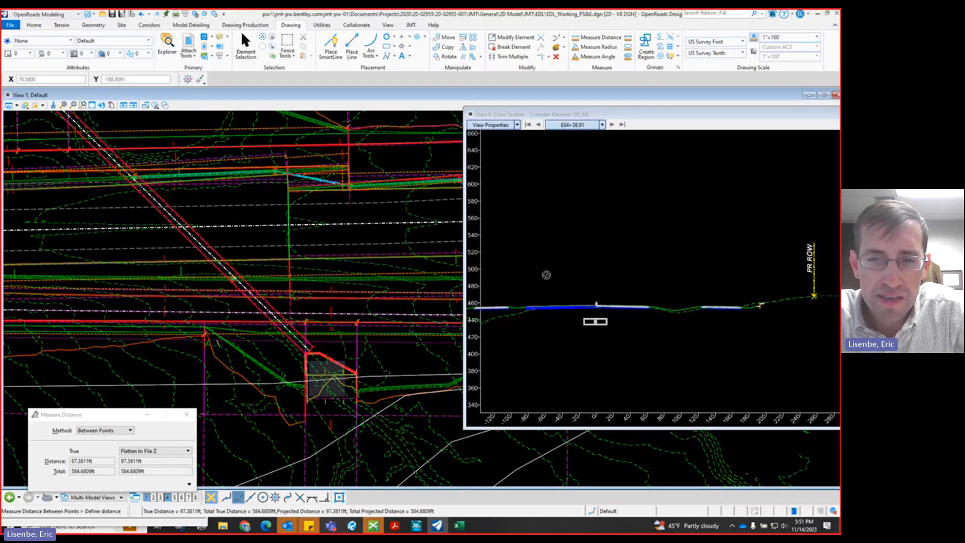
pyautogui.click(332, 150)
pyautogui.rightClick(280, 239)
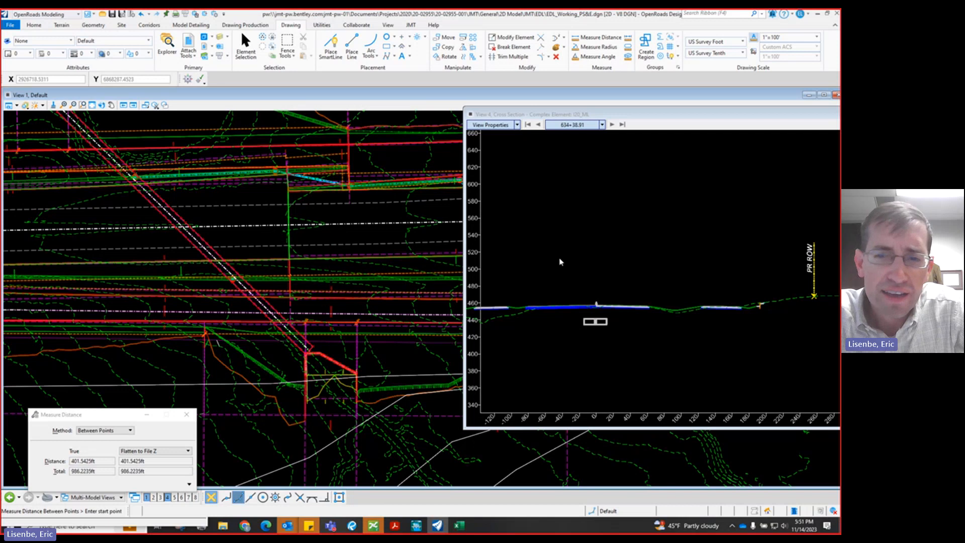
# Step: Examine the roadway cross section at station 634+38.91, comparing the pavement surfaces, ditch and median barrier above the double box culvert
pyautogui.scroll(-2, 558, 259)
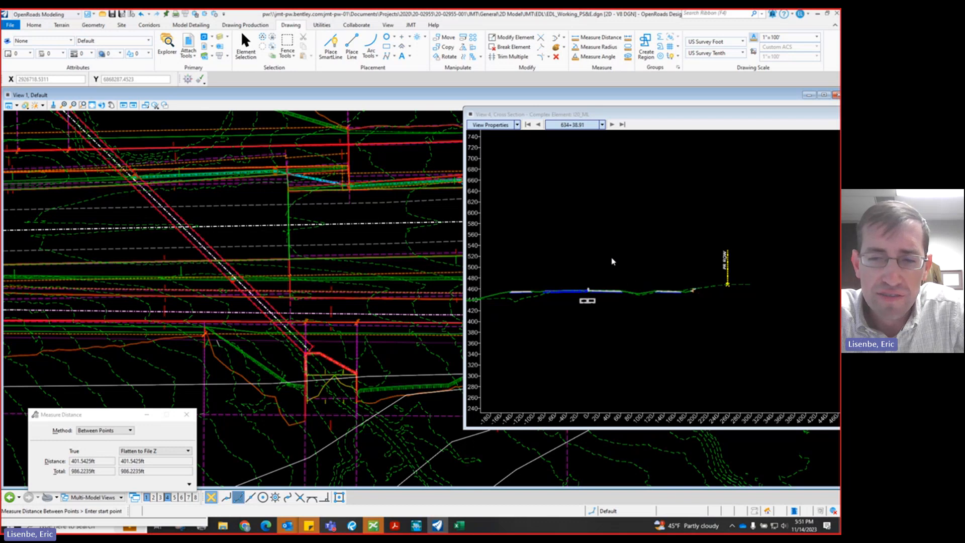
pyautogui.scroll(2, 603, 295)
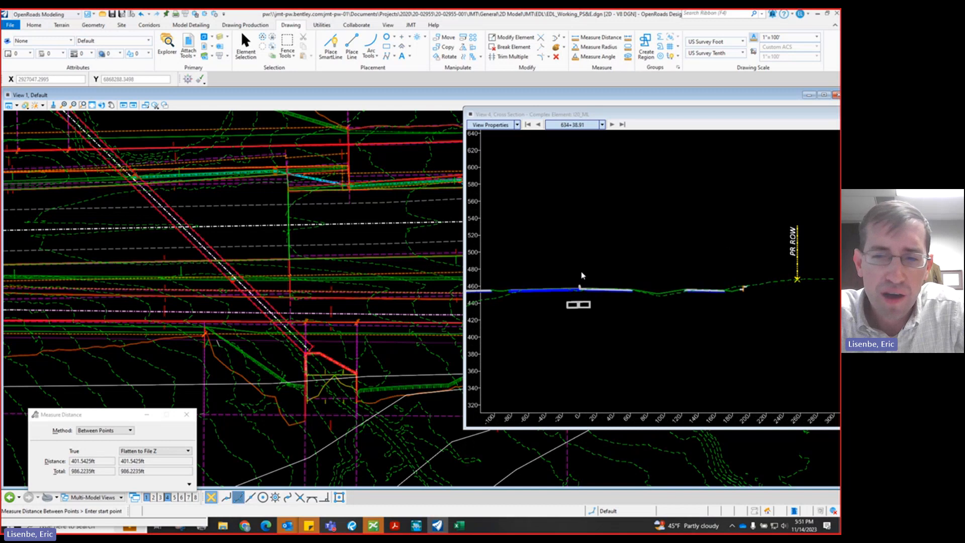
pyautogui.scroll(-1, 663, 307)
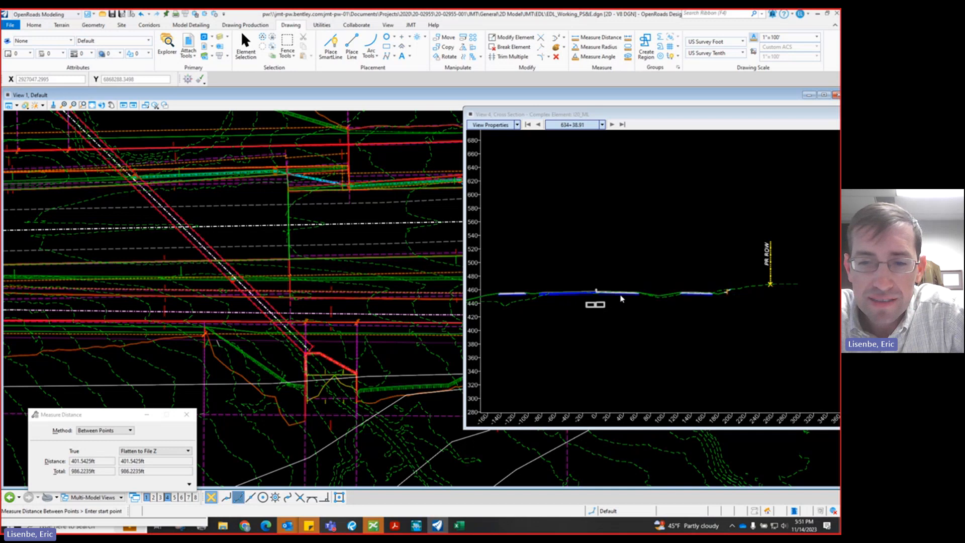
pyautogui.scroll(2, 717, 300)
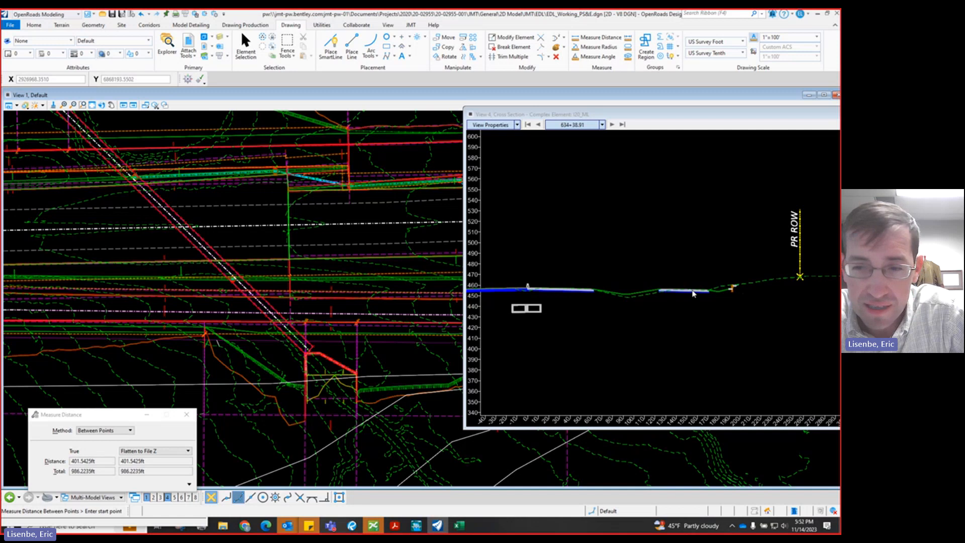
pyautogui.scroll(2, 716, 296)
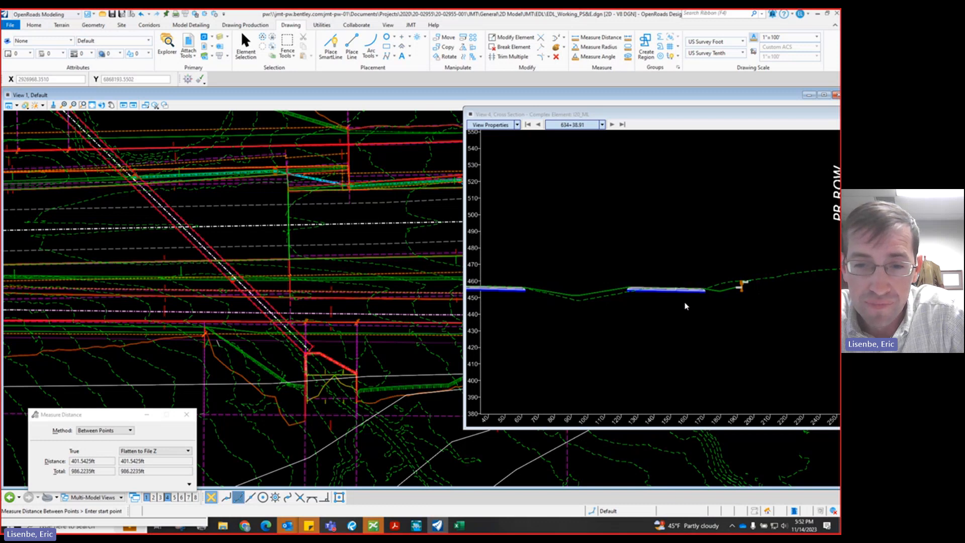
pyautogui.scroll(-3, 733, 299)
pyautogui.scroll(2, 630, 298)
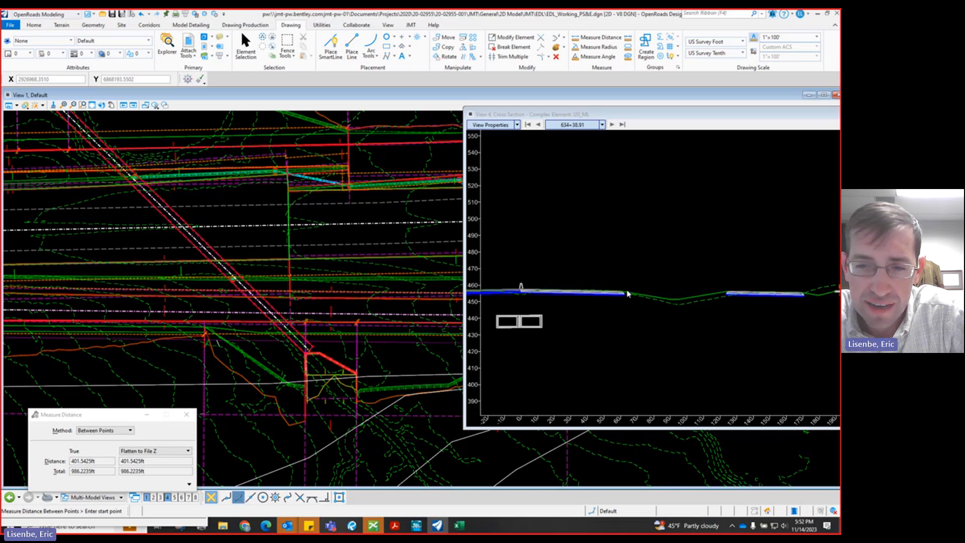
pyautogui.scroll(-2, 627, 293)
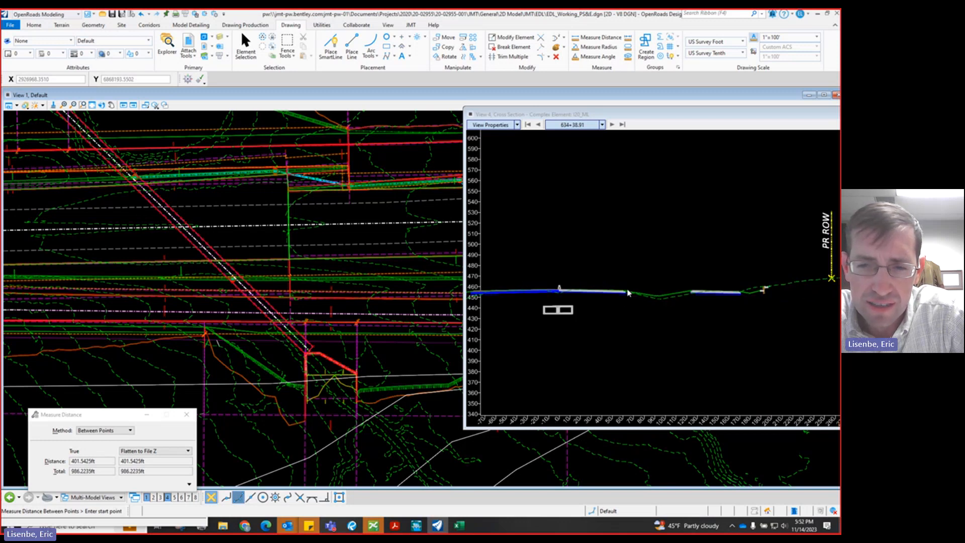
pyautogui.scroll(3, 560, 295)
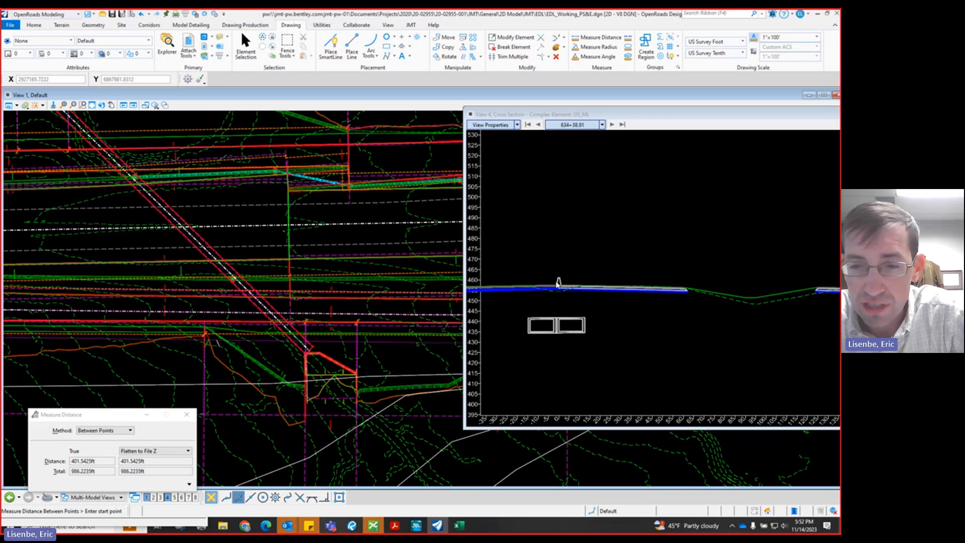
pyautogui.scroll(2, 559, 288)
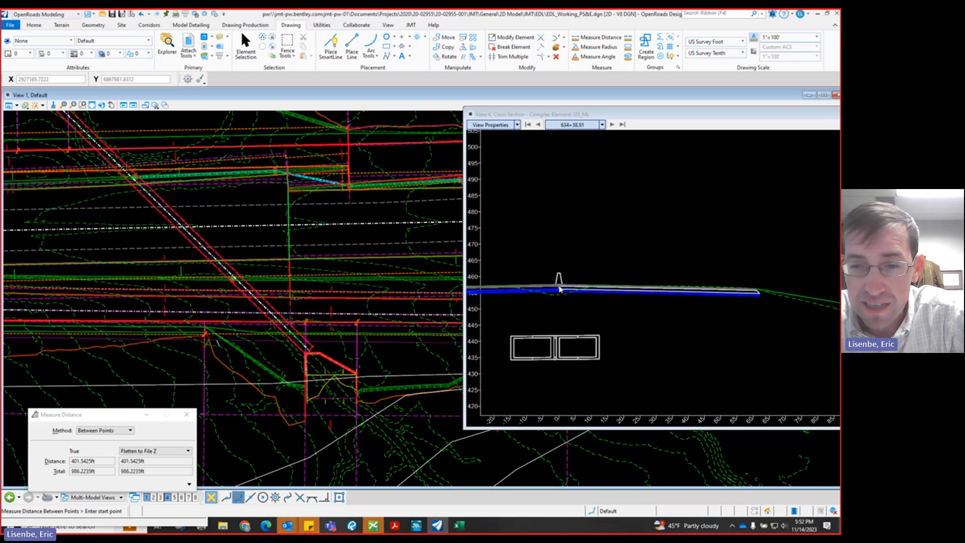
# Step: Switch to the Excel culvert workbook and review the first roadway stations in the upstream roadway deck table
pyautogui.scroll(-1, 560, 287)
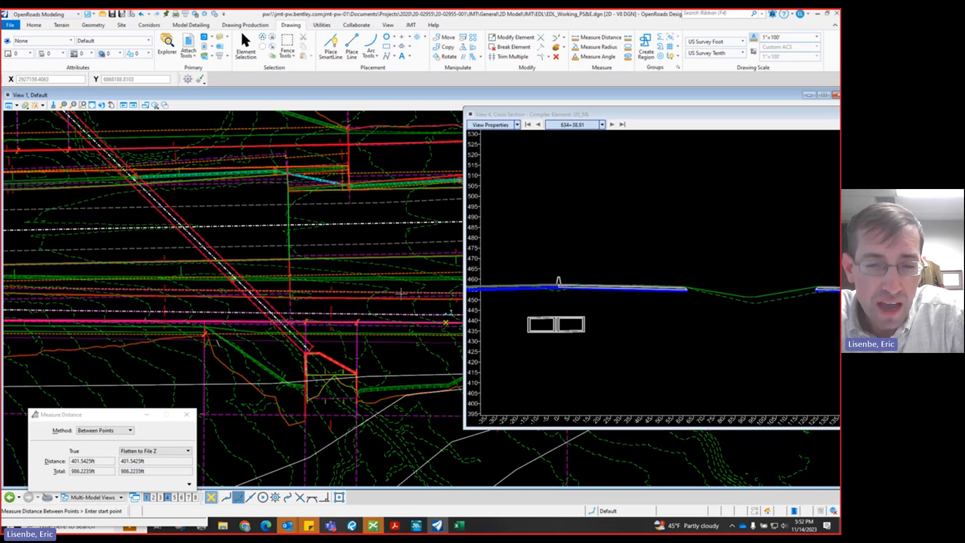
pyautogui.moveTo(465, 526)
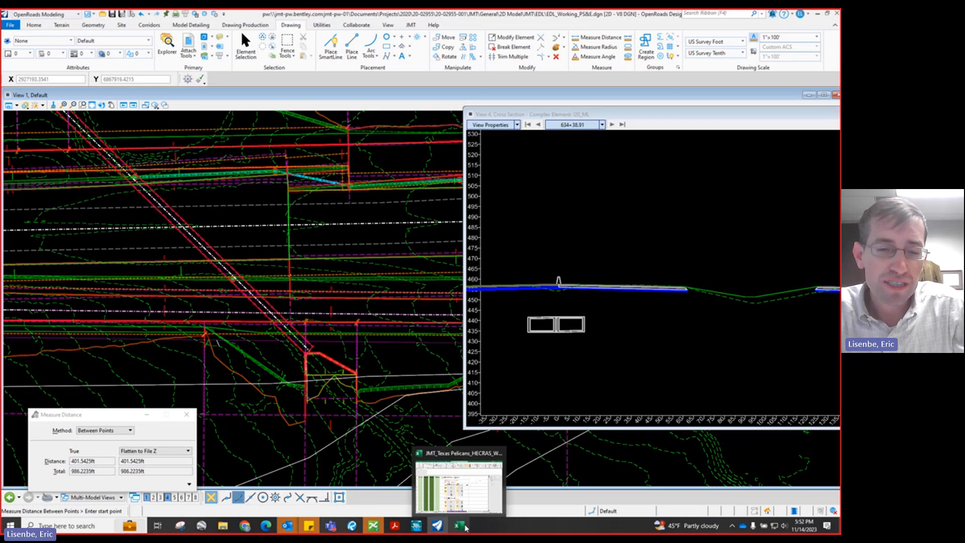
pyautogui.click(458, 479)
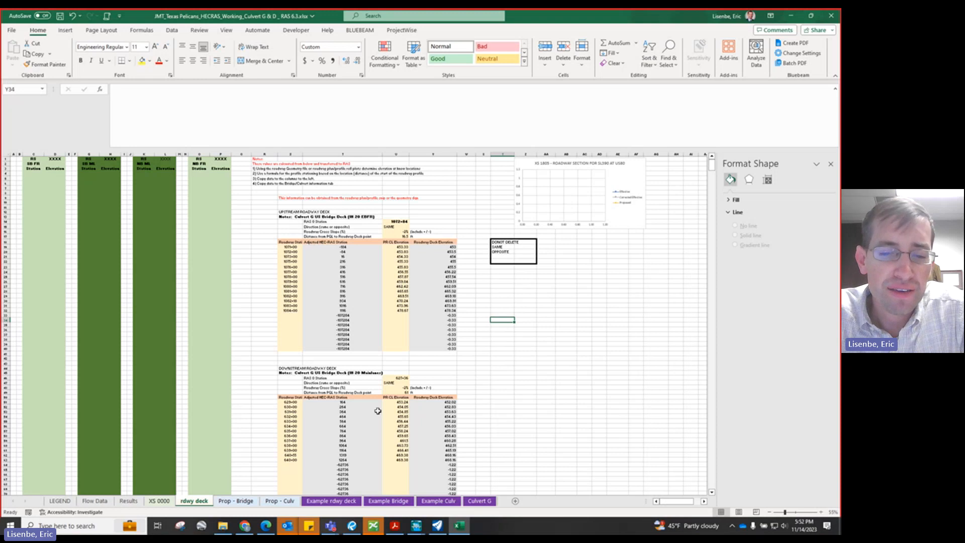
pyautogui.click(283, 247)
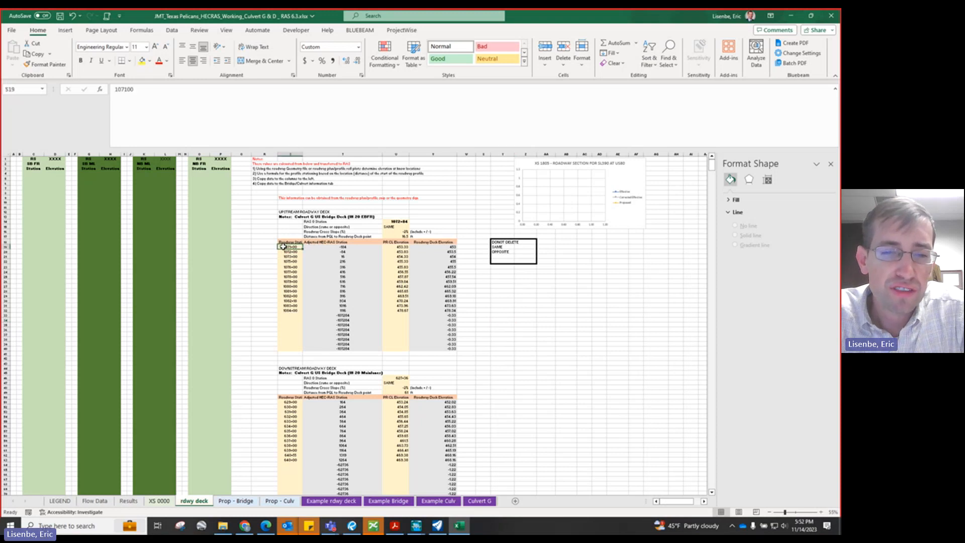
pyautogui.click(289, 256)
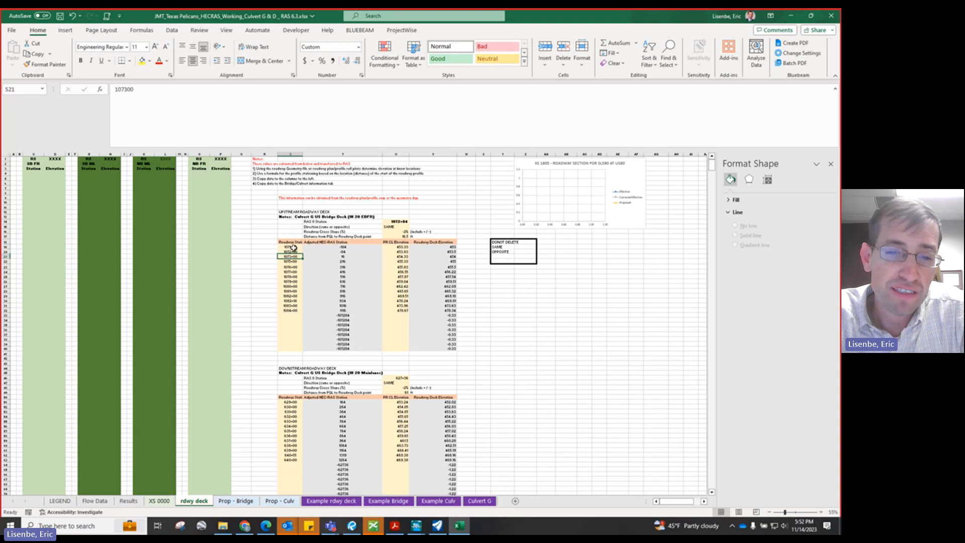
pyautogui.click(293, 247)
pyautogui.click(289, 252)
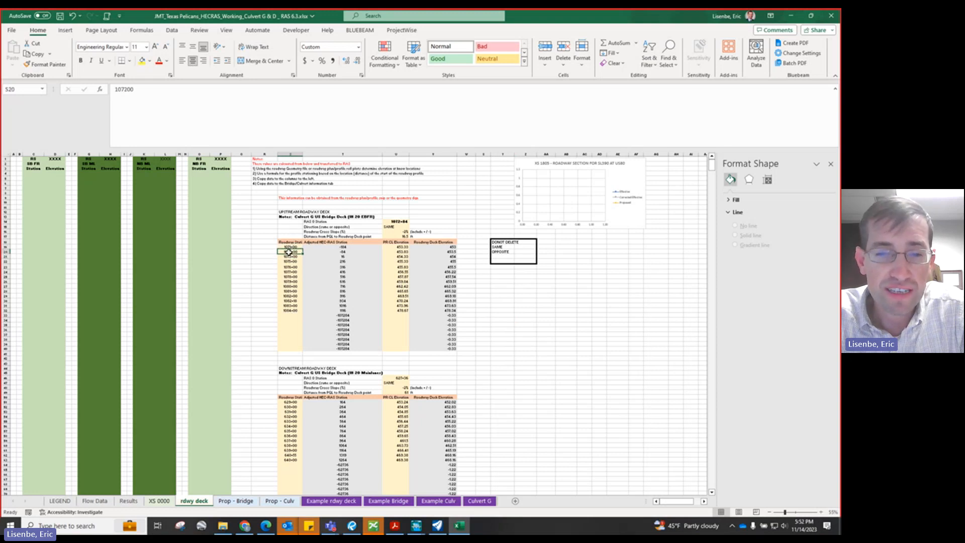
pyautogui.click(290, 247)
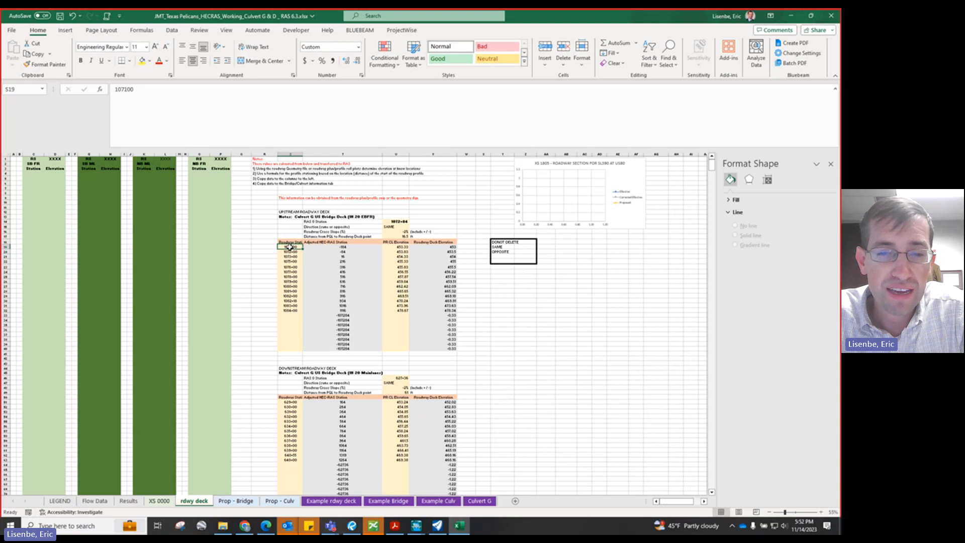
# Step: Inspect the first row's adjusted HEC-RAS station formula, PR CL elevation and roadway deck elevation formula in the upstream deck table
pyautogui.click(332, 246)
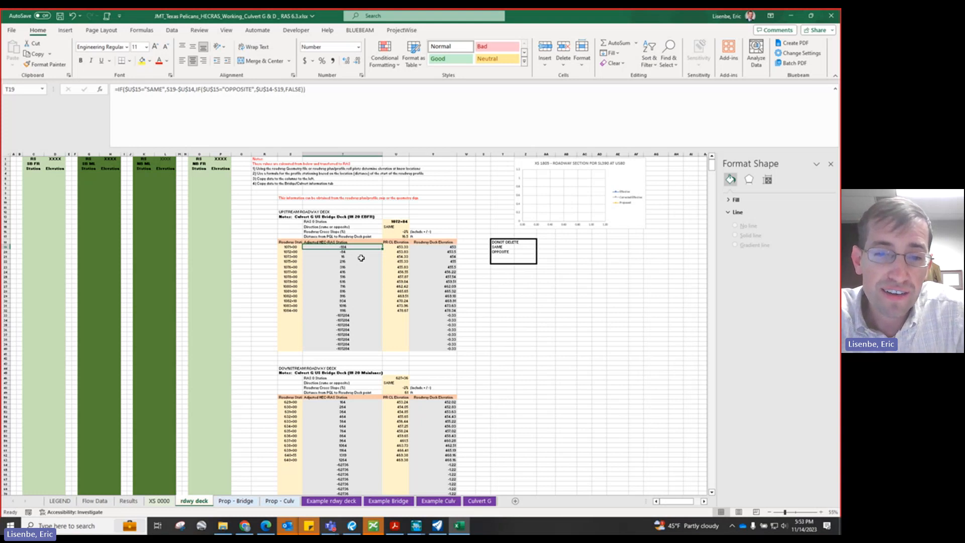
pyautogui.click(399, 246)
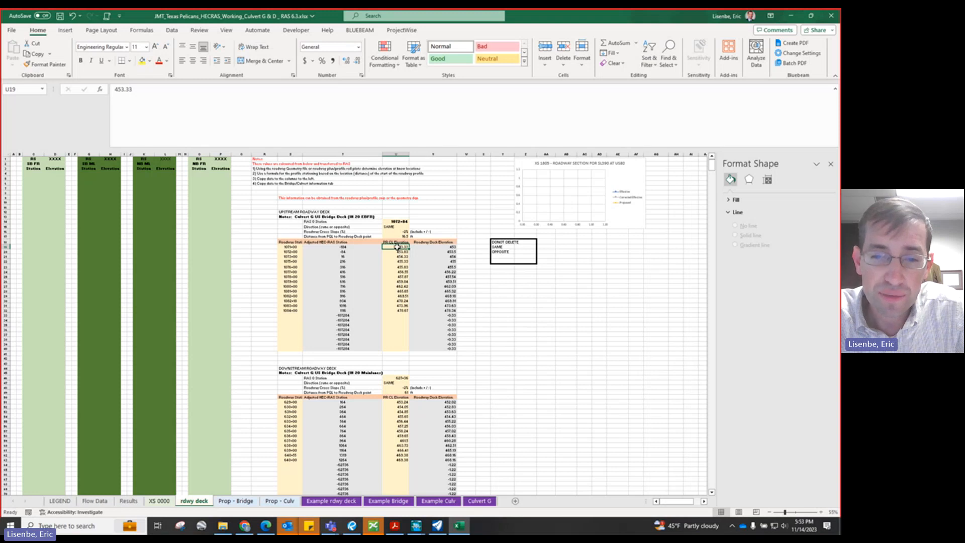
pyautogui.click(428, 247)
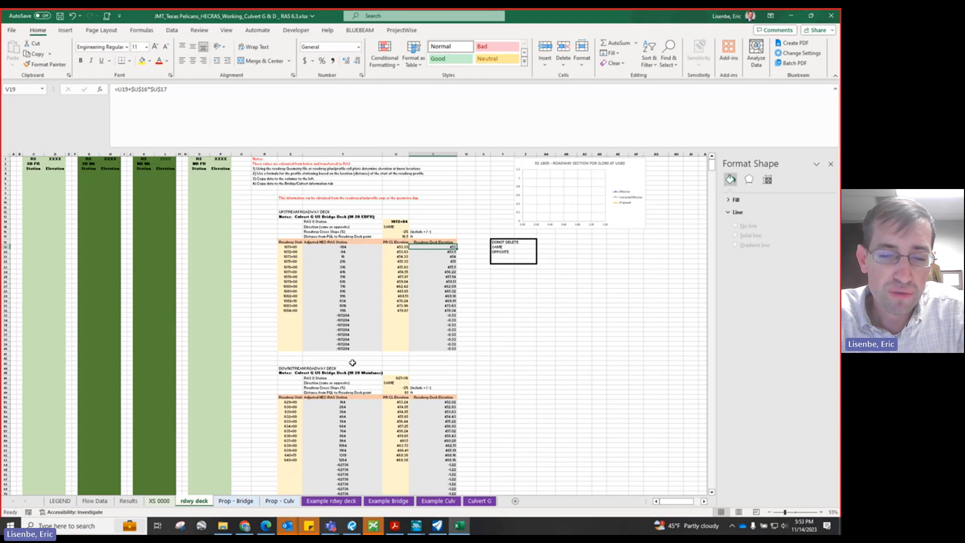
# Step: Switch to HEC-RAS, check the upstream station and high chord columns in the culvert's deck/roadway editor, and close it without saving changes
pyautogui.click(416, 525)
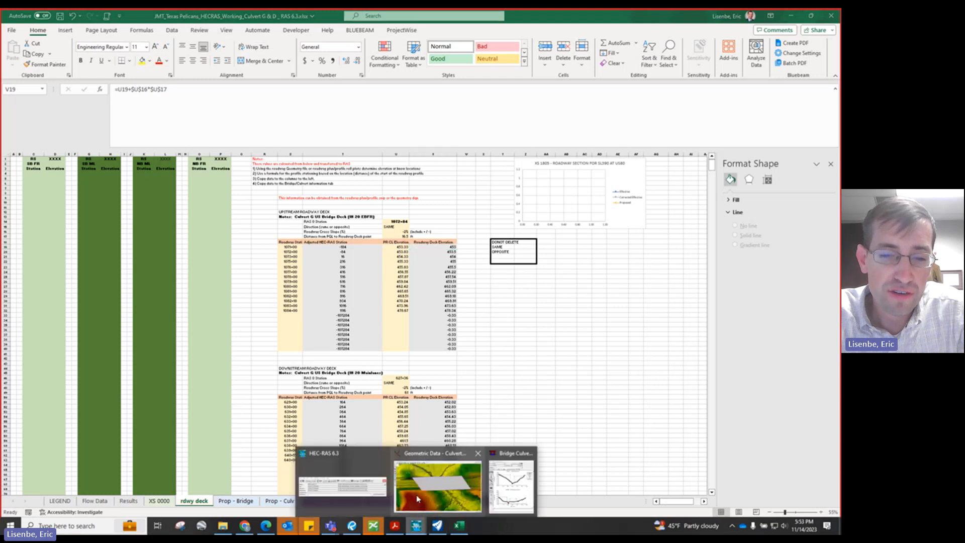
pyautogui.click(416, 498)
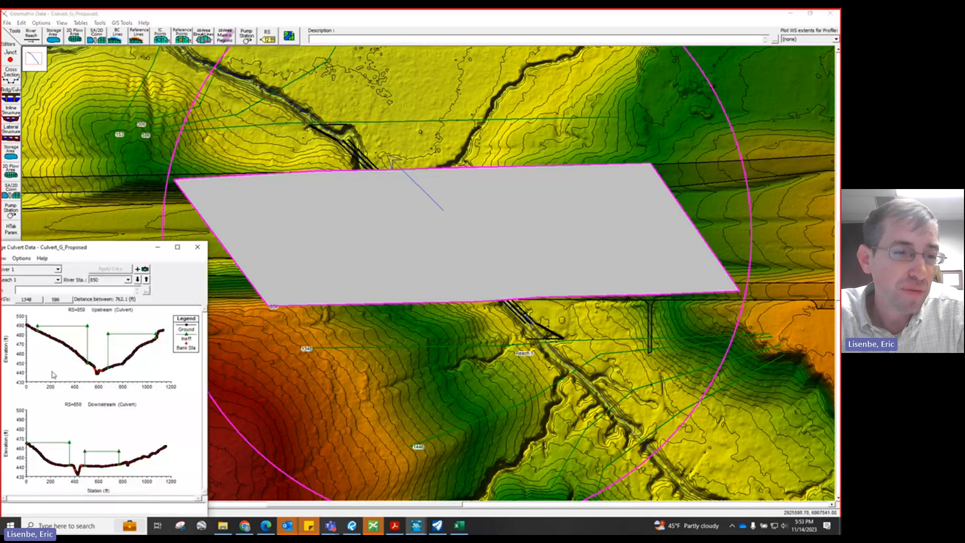
pyautogui.moveTo(100, 246); pyautogui.dragTo(254, 188)
pyautogui.click(145, 258)
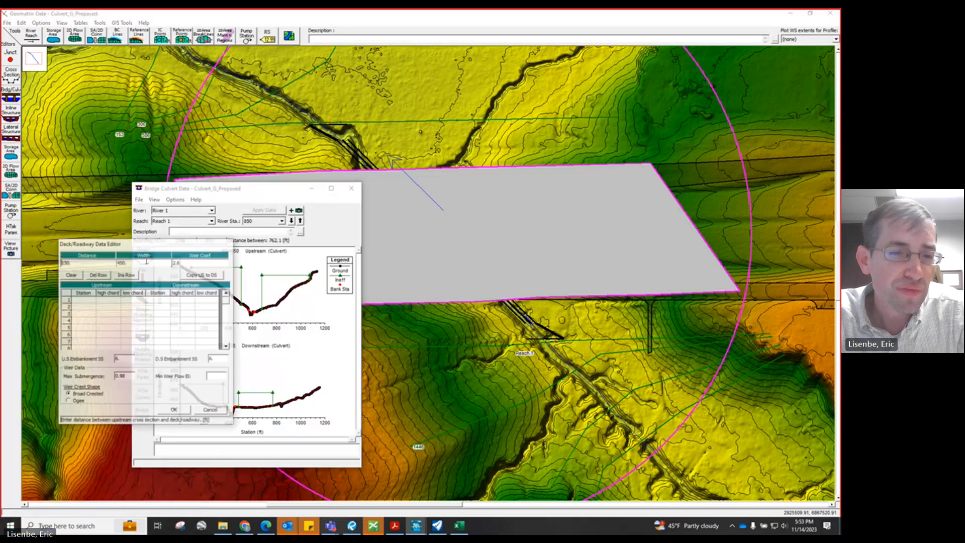
pyautogui.moveTo(85, 300); pyautogui.dragTo(116, 347)
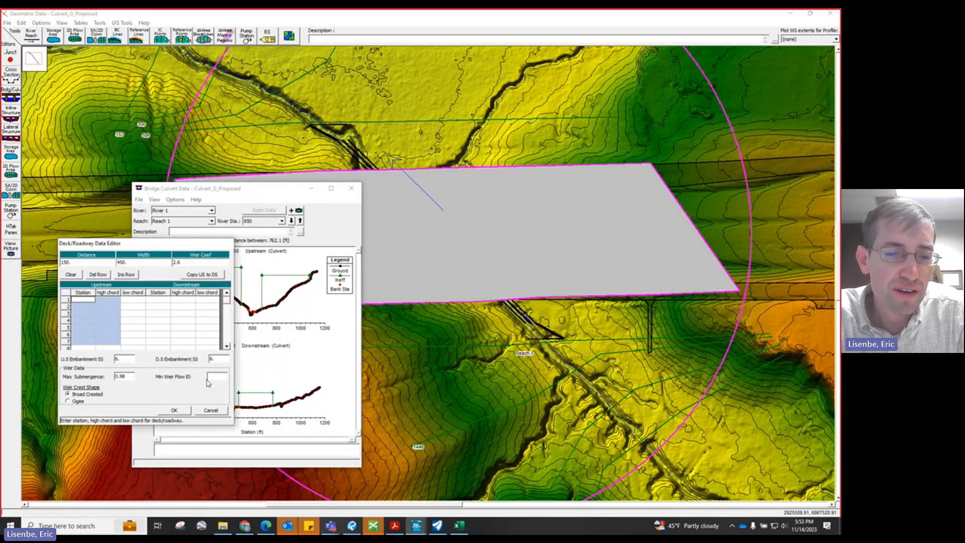
pyautogui.click(206, 411)
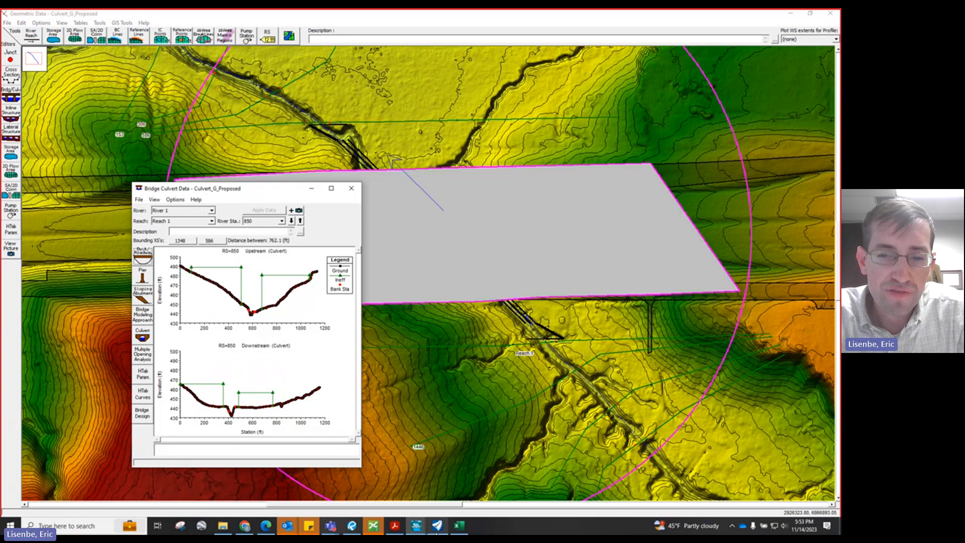
# Step: Check the upstream RAS 0 Station entry in the Excel deck sheet, and examine the upstream bounding cross section in the HEC-RAS geometry
pyautogui.moveTo(459, 529)
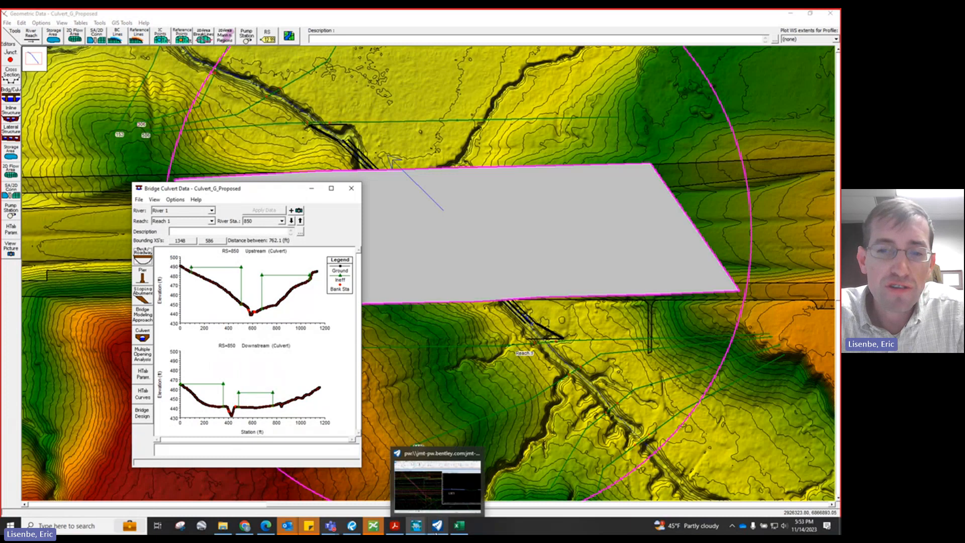
pyautogui.click(459, 529)
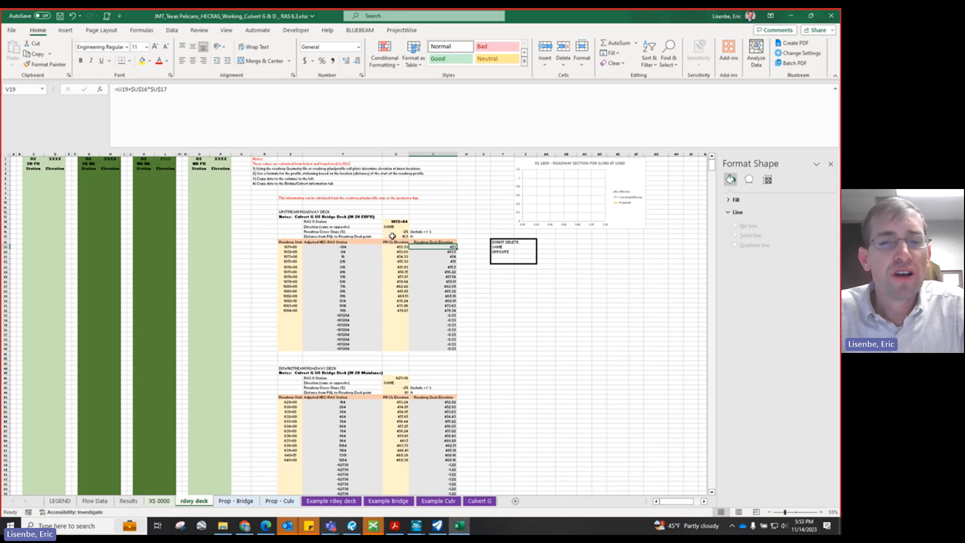
pyautogui.click(349, 221)
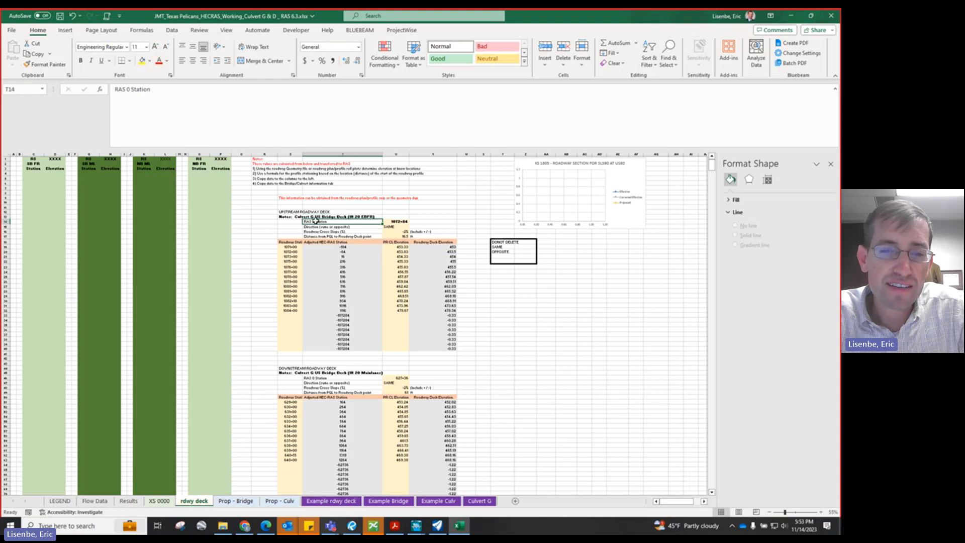
pyautogui.moveTo(416, 525)
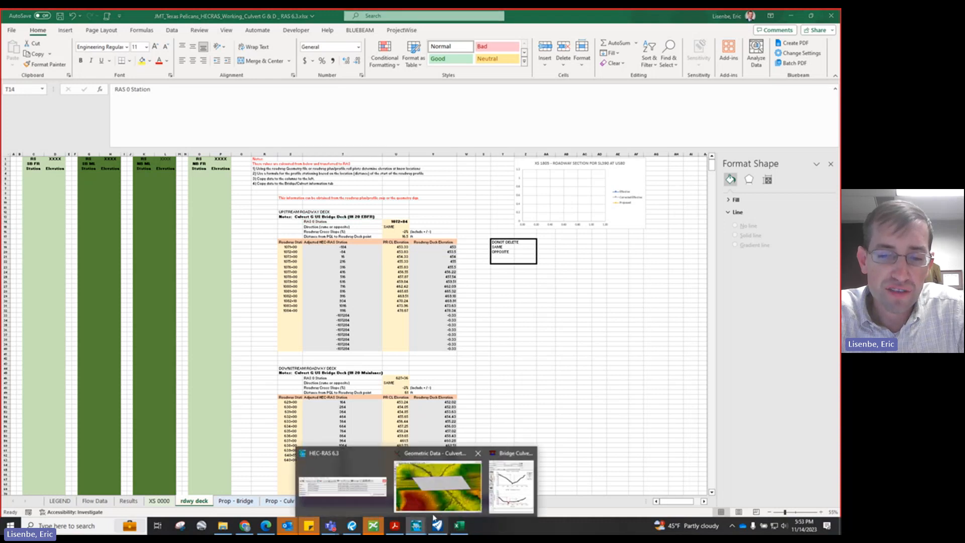
pyautogui.click(437, 486)
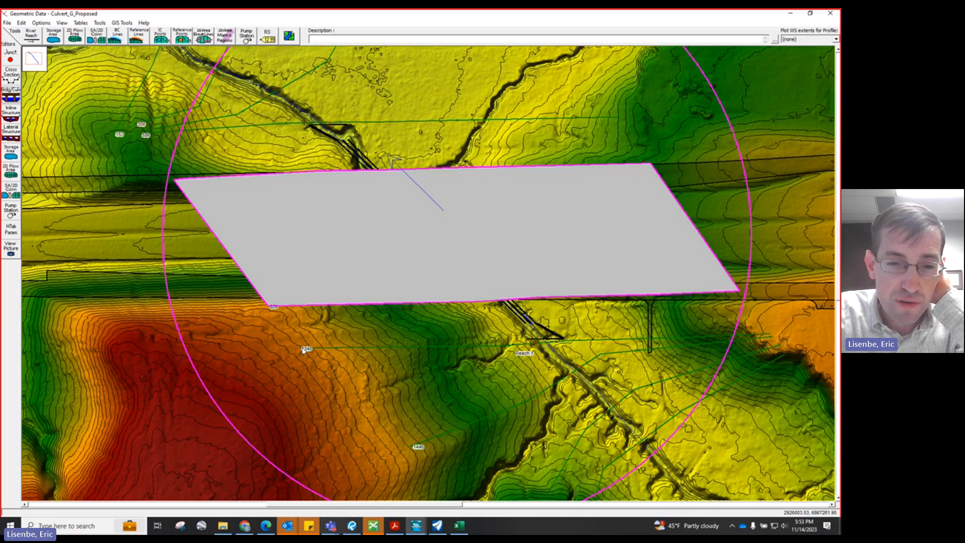
# Step: Switch to OpenRoads Designer and use Analyze Point to find the frontage road station opposite the start of the upstream RAS cross section line
pyautogui.click(790, 13)
pyautogui.click(437, 525)
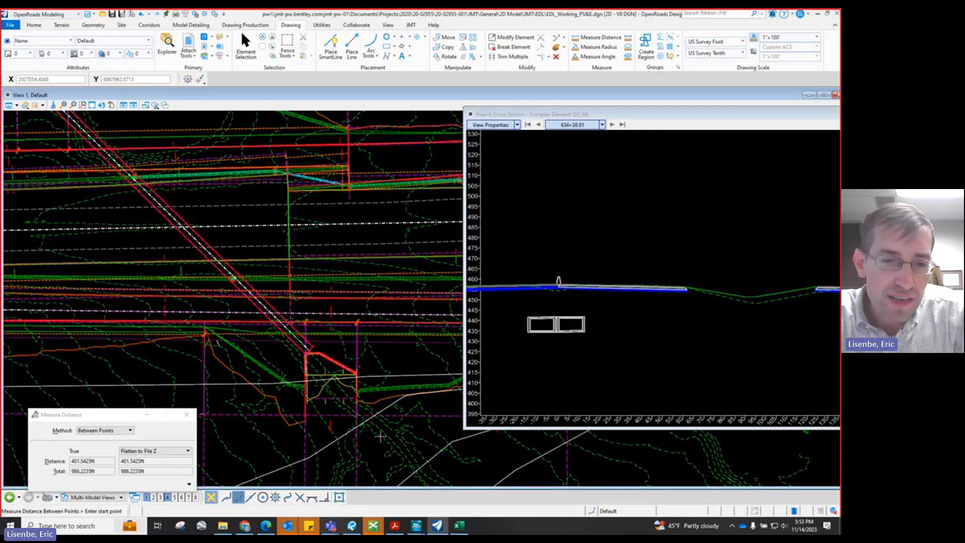
pyautogui.scroll(-2, 308, 329)
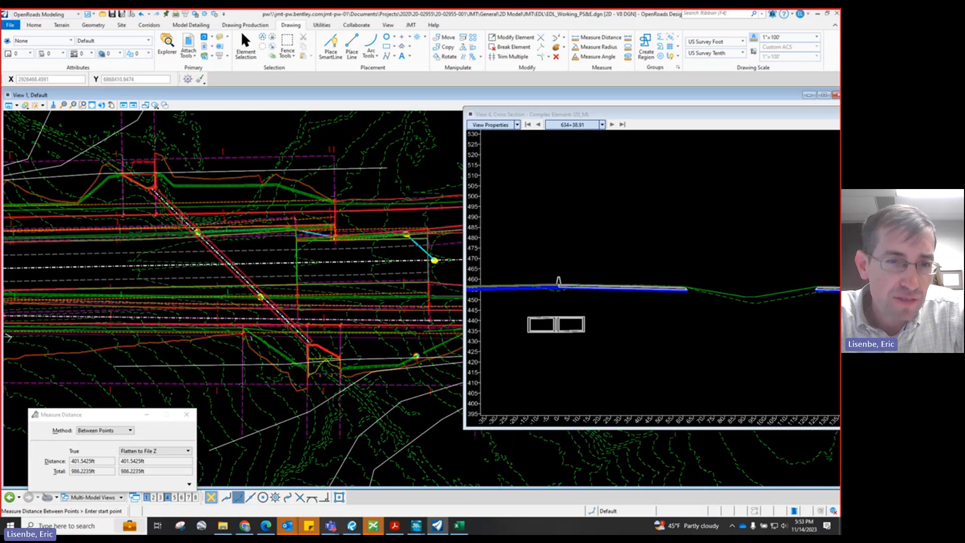
pyautogui.click(34, 25)
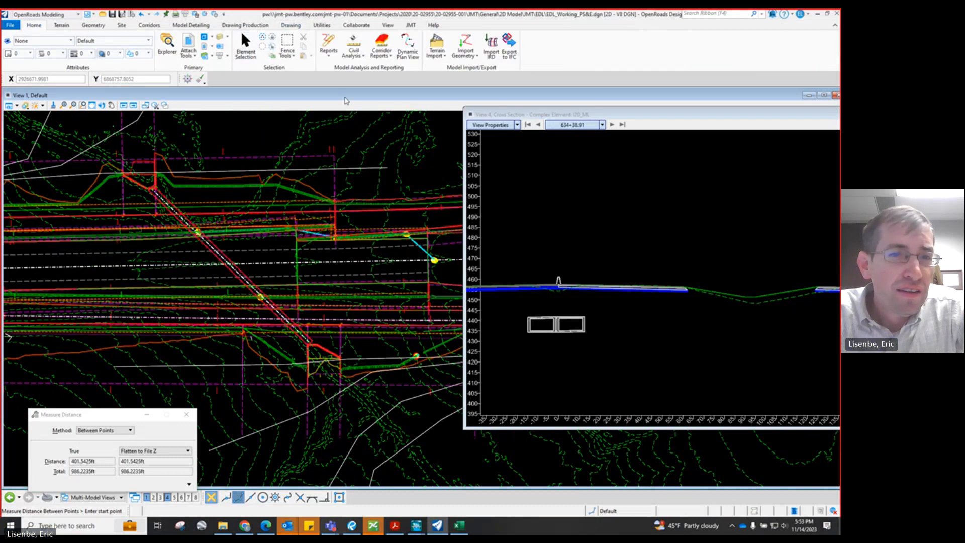
pyautogui.click(353, 53)
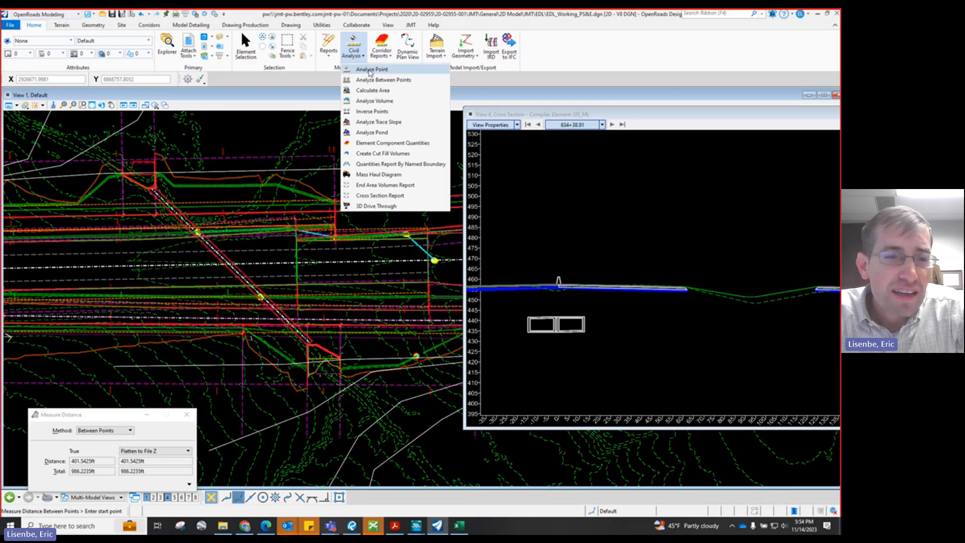
pyautogui.click(368, 69)
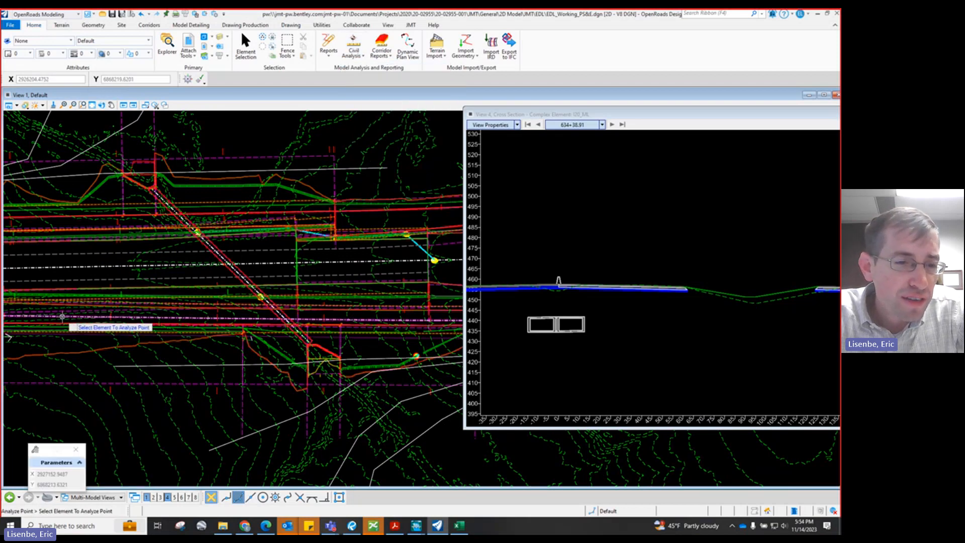
pyautogui.click(116, 361)
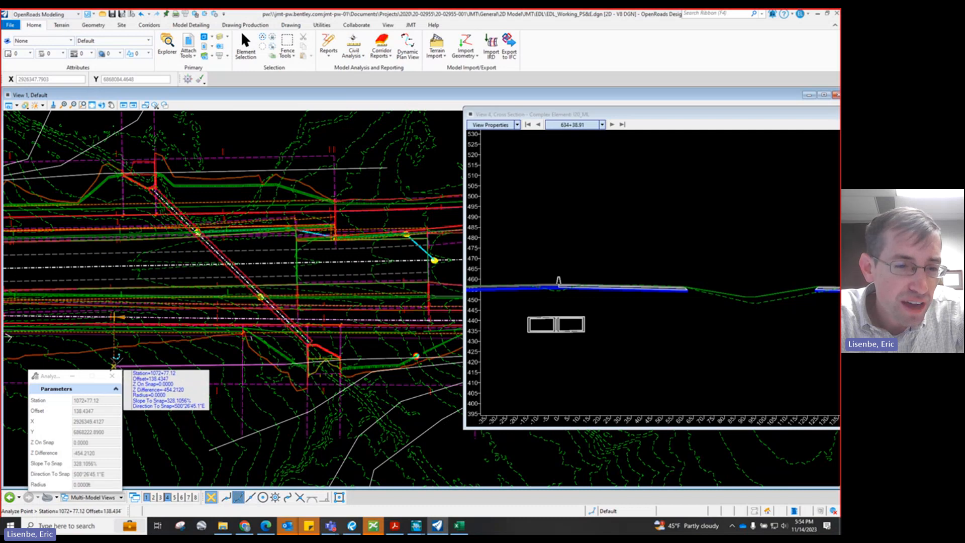
pyautogui.scroll(2, 114, 364)
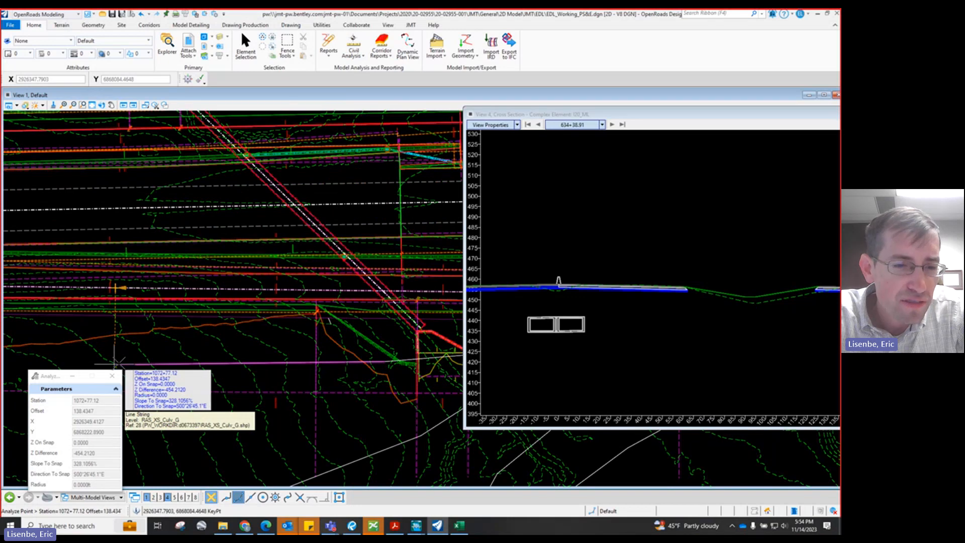
# Step: Switch to the Excel deck sheet and set the RAS 0 Station of the upstream roadway deck to 107277
pyautogui.click(457, 526)
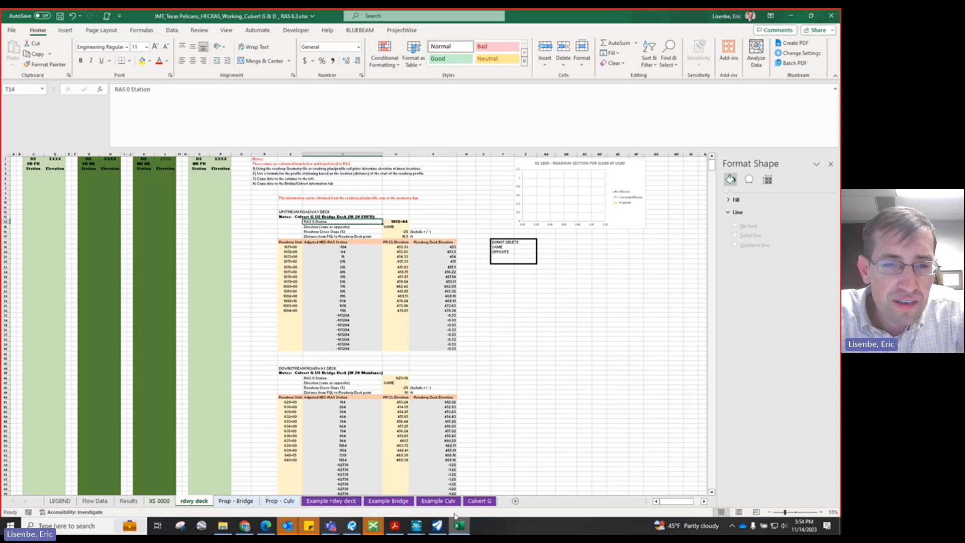
pyautogui.click(401, 222)
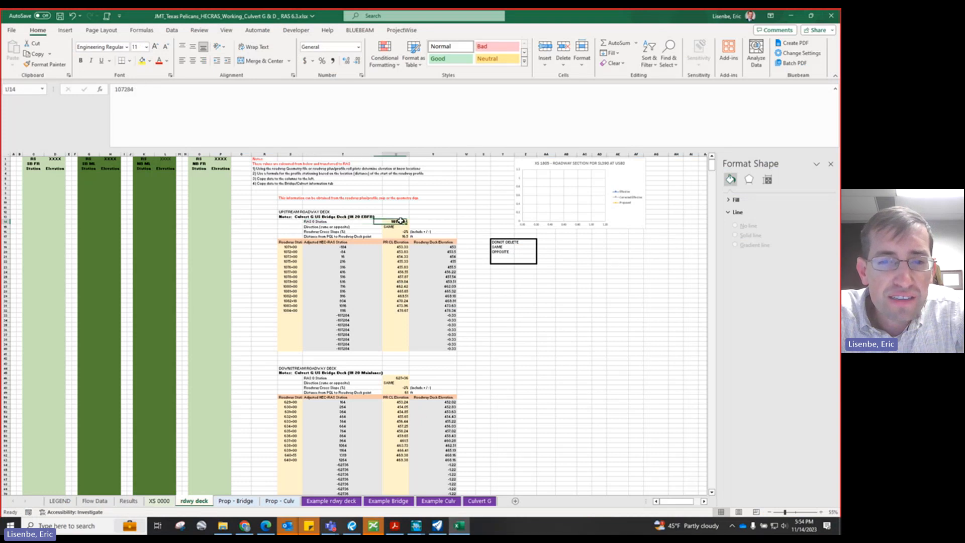
pyautogui.click(130, 88)
pyautogui.press('BackSpace')
pyautogui.press('BackSpace')
pyautogui.write('77')
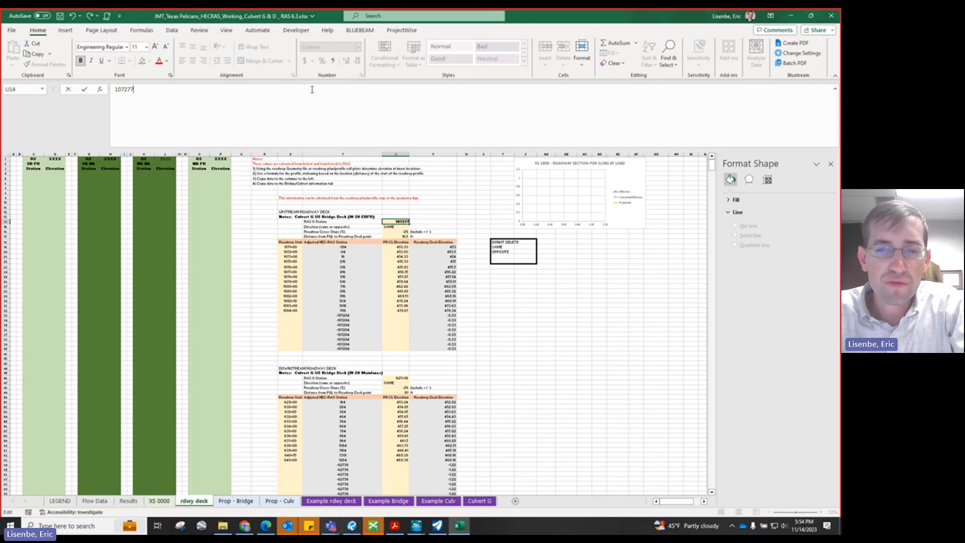
pyautogui.press('Return')
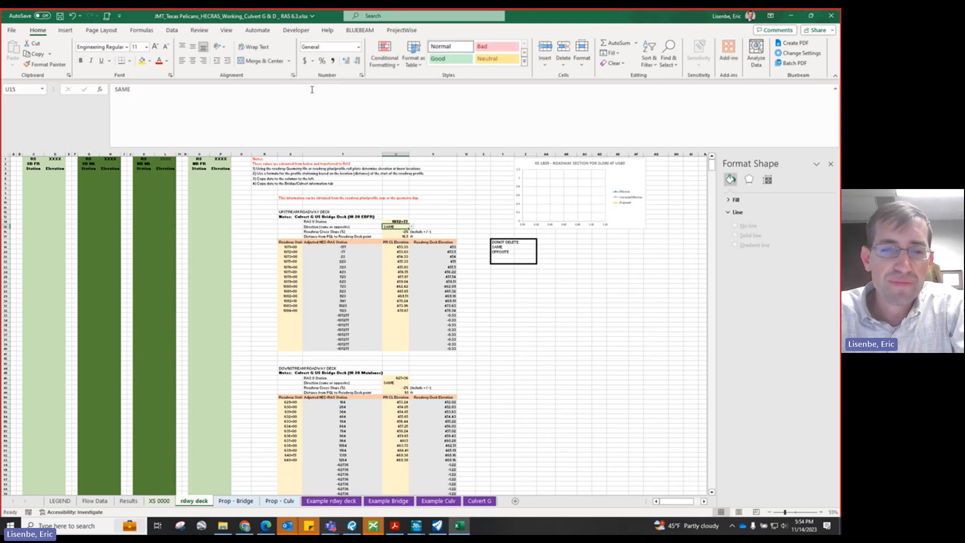
# Step: Review the upstream roadway station and PR CL elevation entries, and read the profile elevation along the I-20 EBFR centerline in OpenRoads with Analyze Point
pyautogui.click(296, 247)
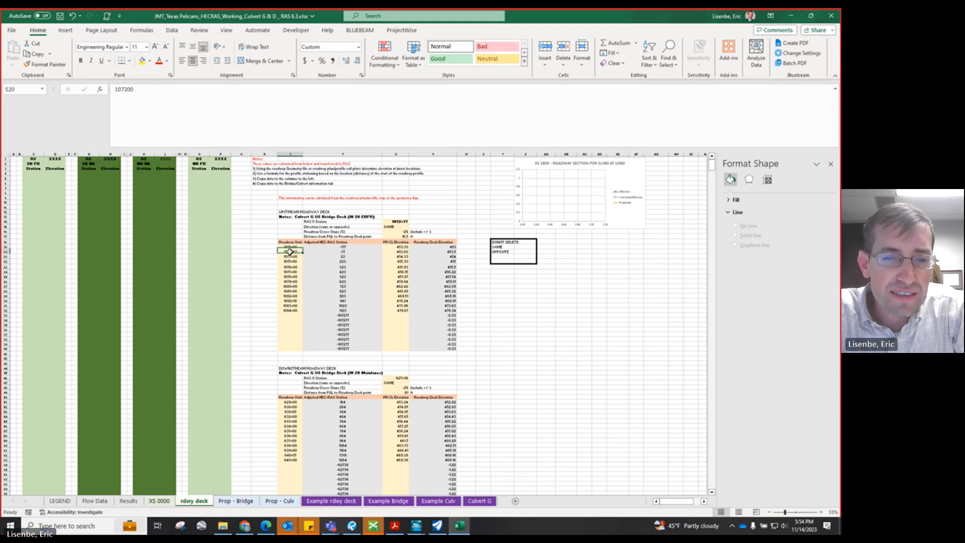
pyautogui.click(290, 251)
pyautogui.click(396, 246)
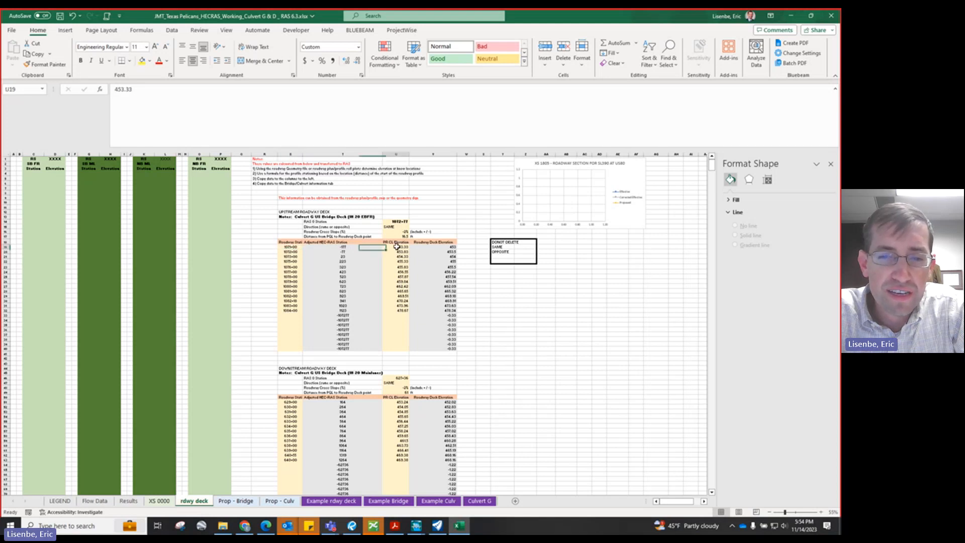
pyautogui.click(435, 525)
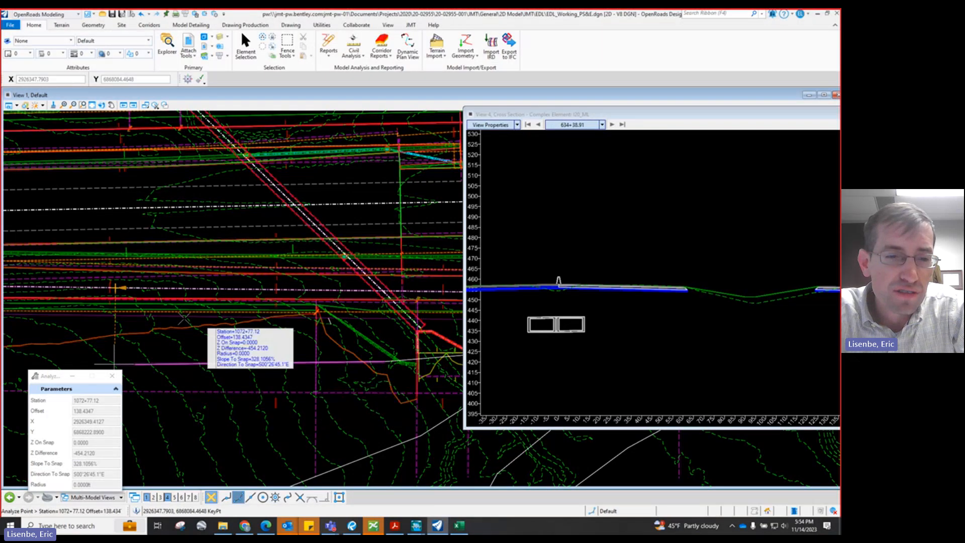
pyautogui.click(198, 287)
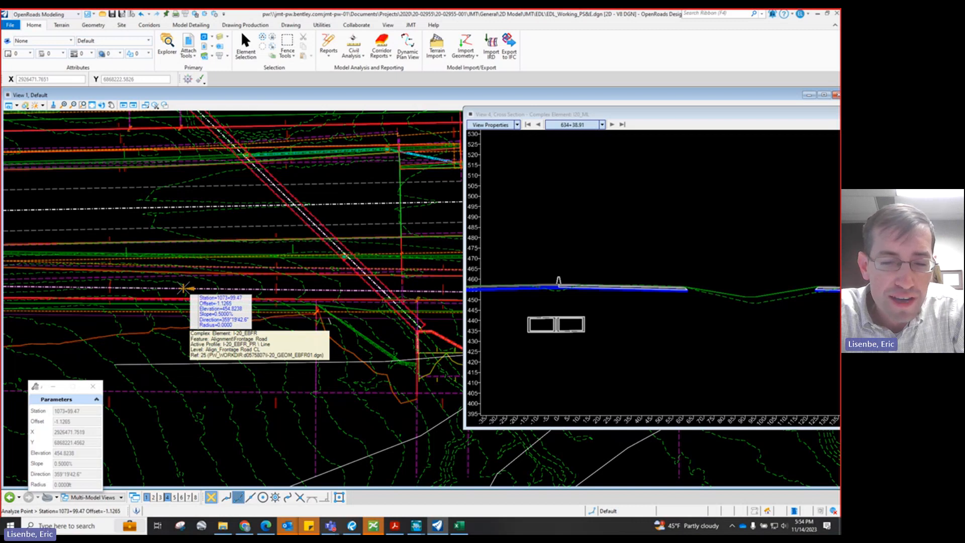
# Step: Use Analyze Point in OpenRoads to read the I-20 EBFR centerline elevation near station 1075+00, and check it against the station's Excel PR CL Elevation
pyautogui.click(458, 525)
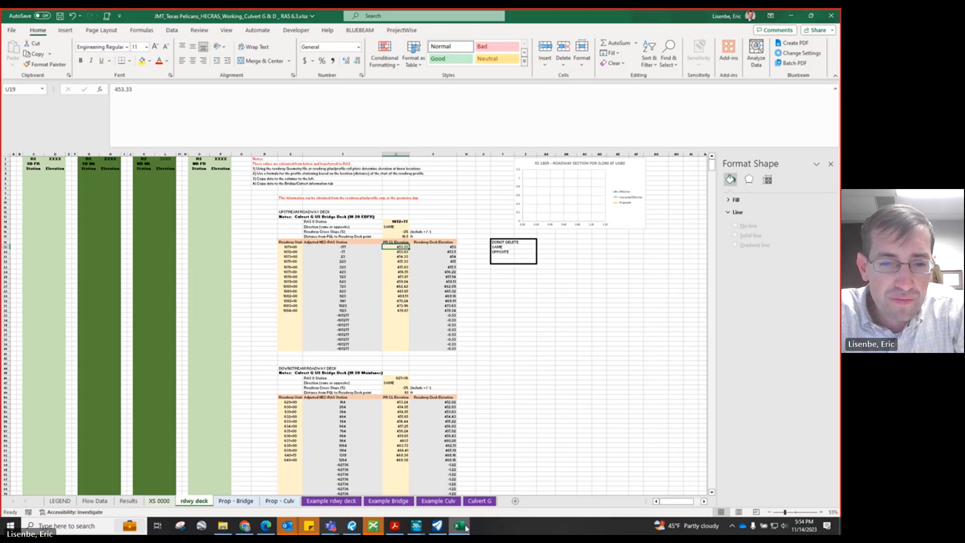
pyautogui.click(298, 261)
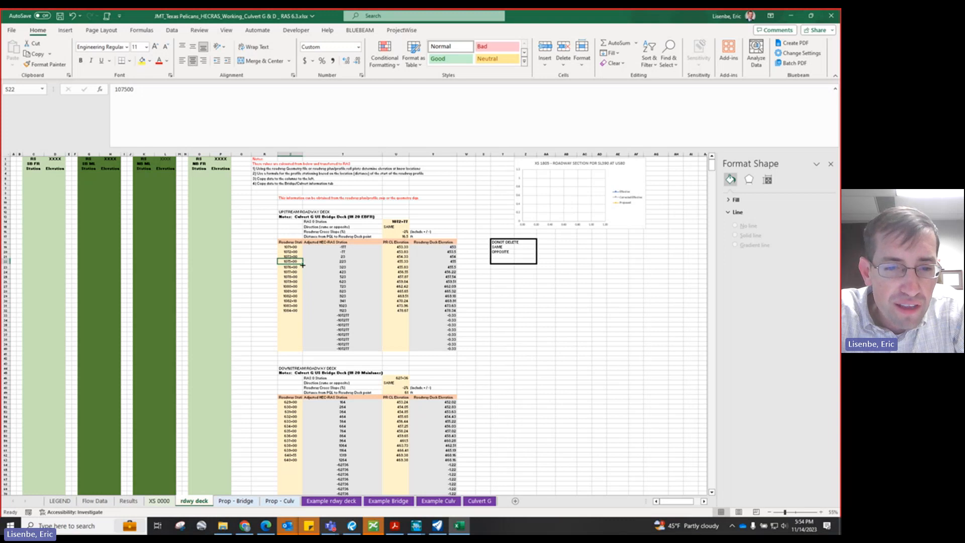
pyautogui.click(437, 525)
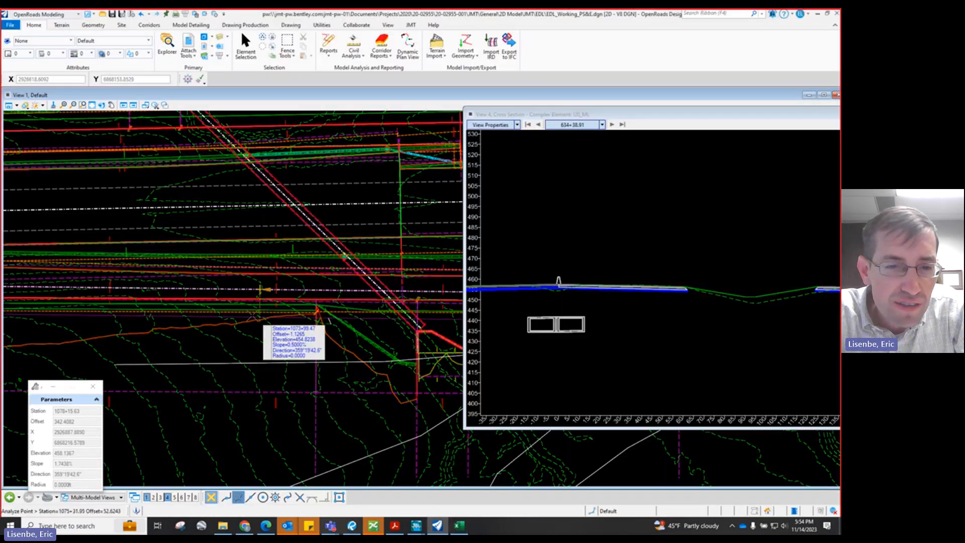
pyautogui.click(254, 288)
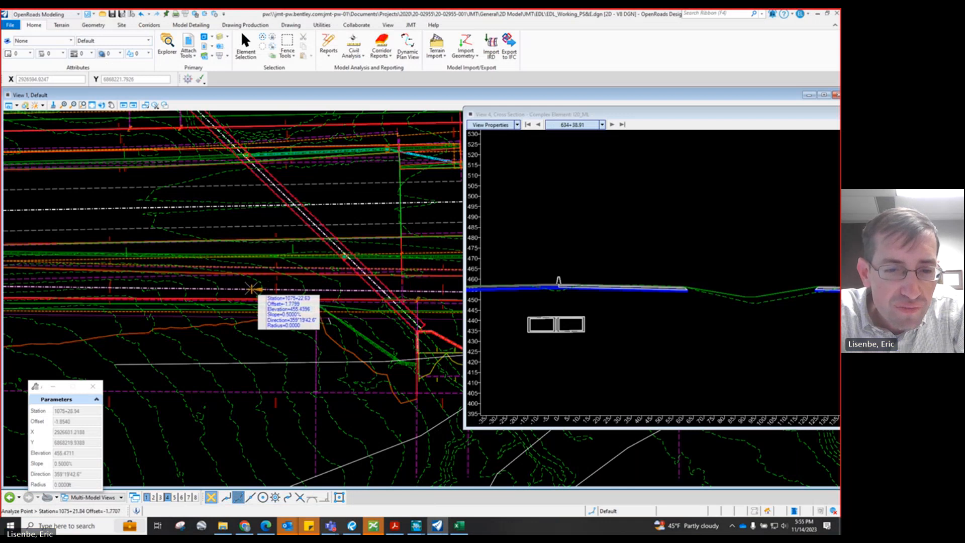
pyautogui.click(245, 288)
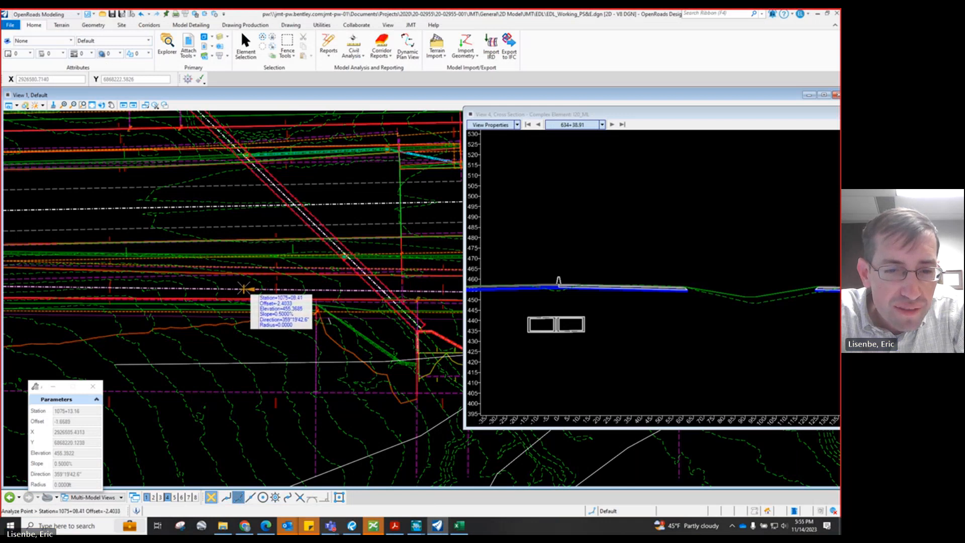
pyautogui.click(243, 288)
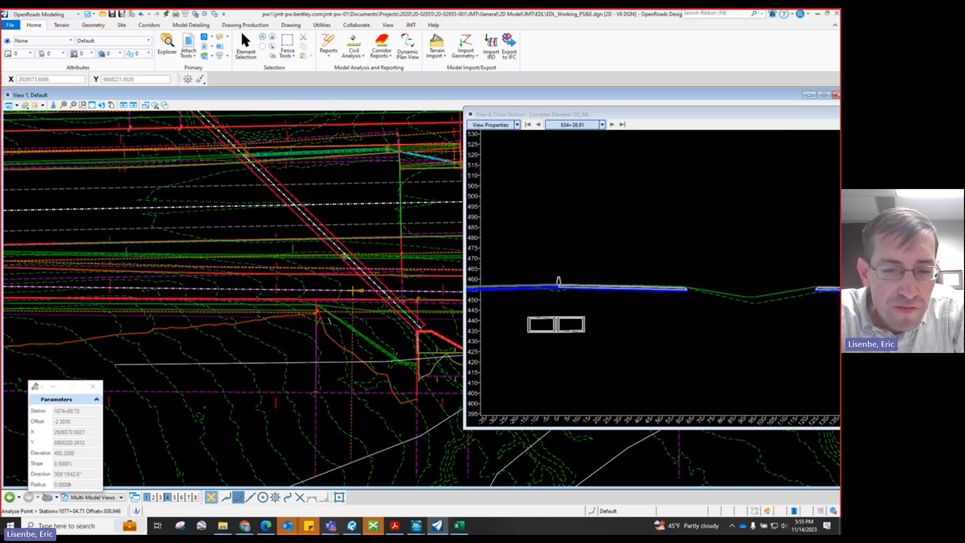
pyautogui.click(458, 525)
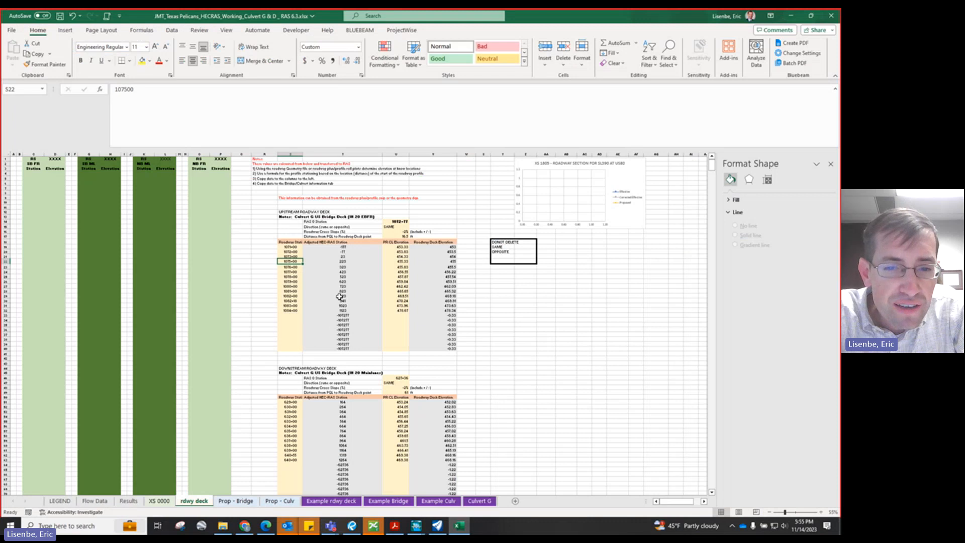
pyautogui.click(401, 261)
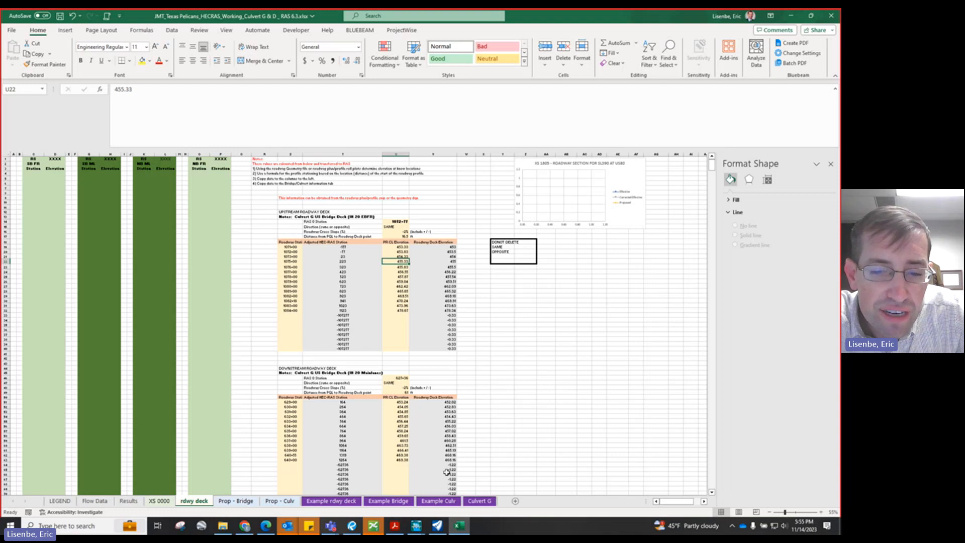
# Step: Review the upstream deck's adjusted HEC-RAS stations, the distance from PGL to the roadway deck point, and the first roadway deck elevation formula
pyautogui.click(331, 246)
pyautogui.hotkey('ctrl', 'shift', 'Down')
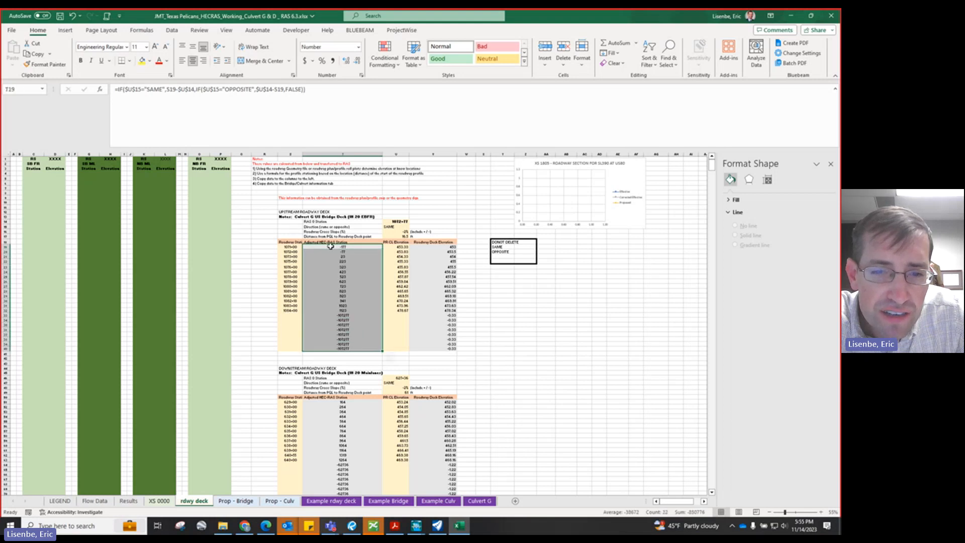
pyautogui.moveTo(337, 246); pyautogui.dragTo(343, 308)
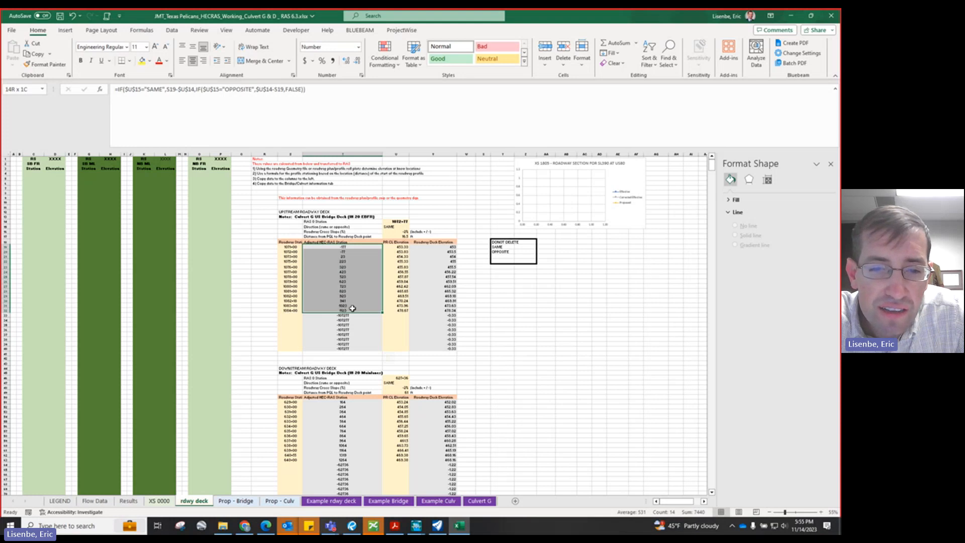
pyautogui.moveTo(354, 308); pyautogui.dragTo(362, 304)
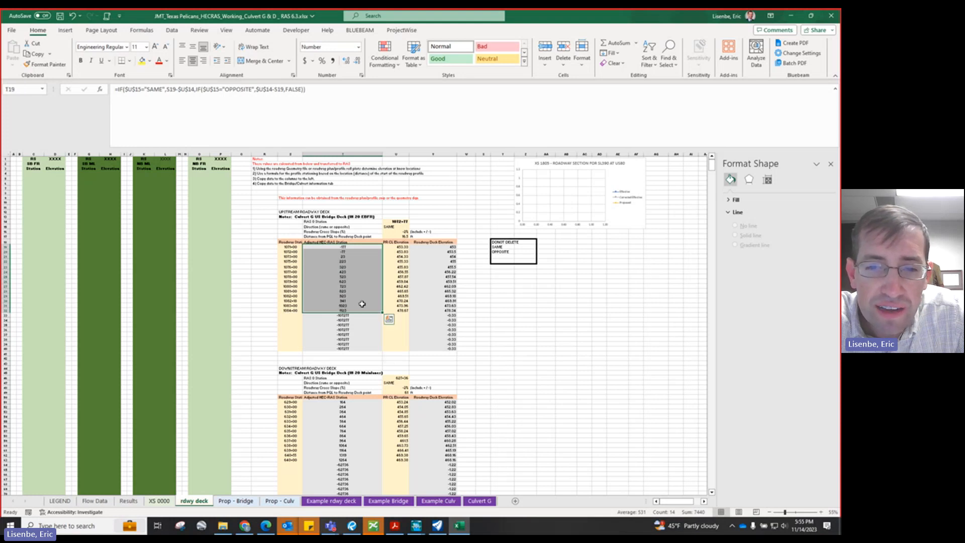
pyautogui.click(400, 235)
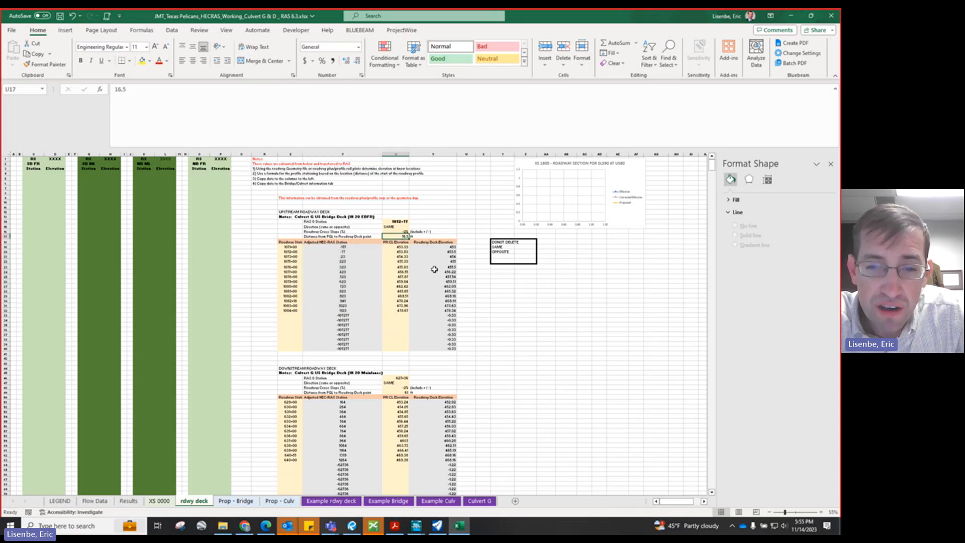
pyautogui.click(431, 247)
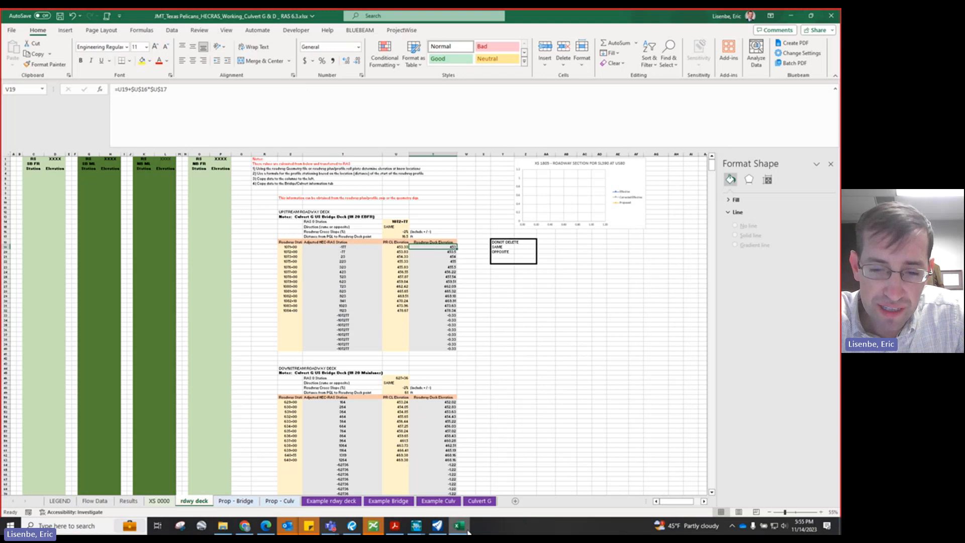
# Step: Switch to OpenRoads Designer and measure the distance from the frontage road centerline to the pavement edge in the cross section
pyautogui.click(437, 525)
pyautogui.scroll(-3, 577, 290)
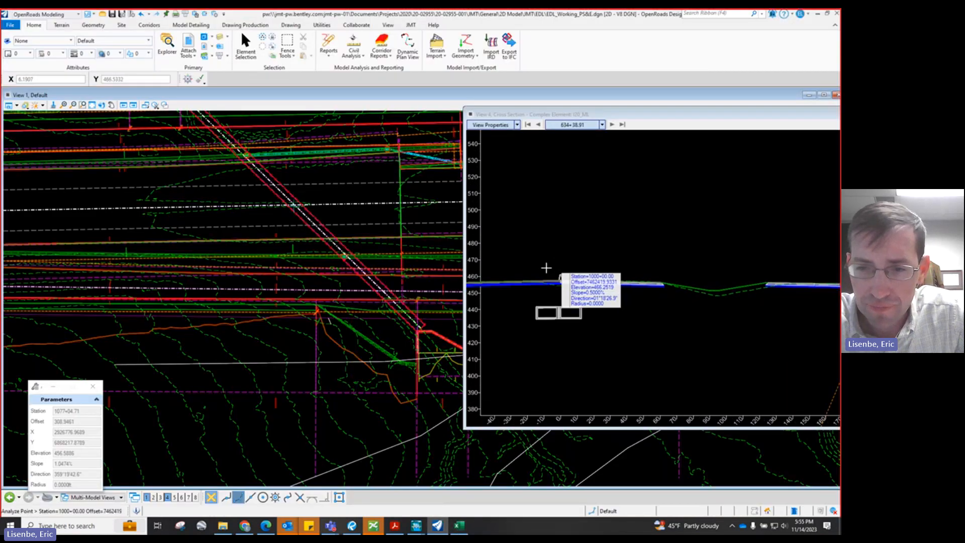
pyautogui.scroll(4, 753, 282)
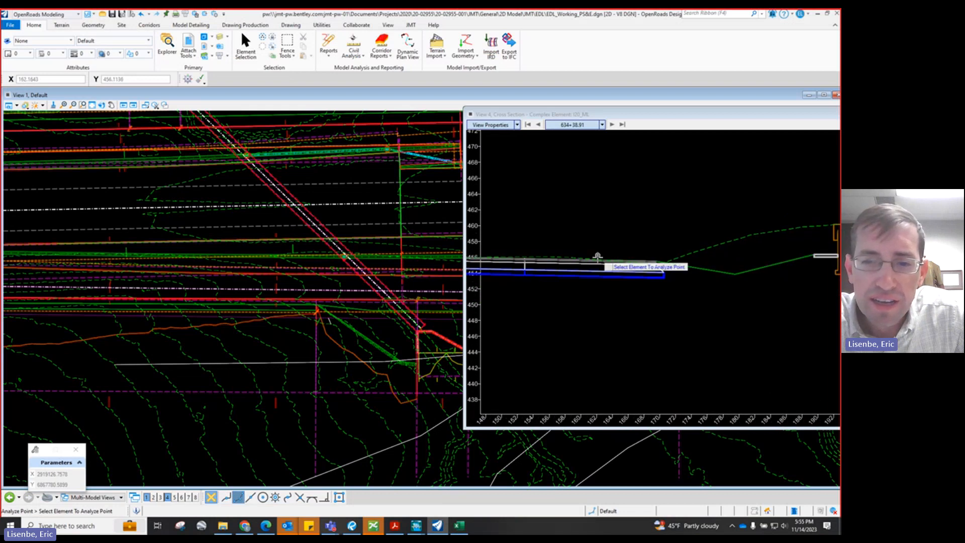
pyautogui.scroll(2, 599, 257)
pyautogui.scroll(-2, 558, 278)
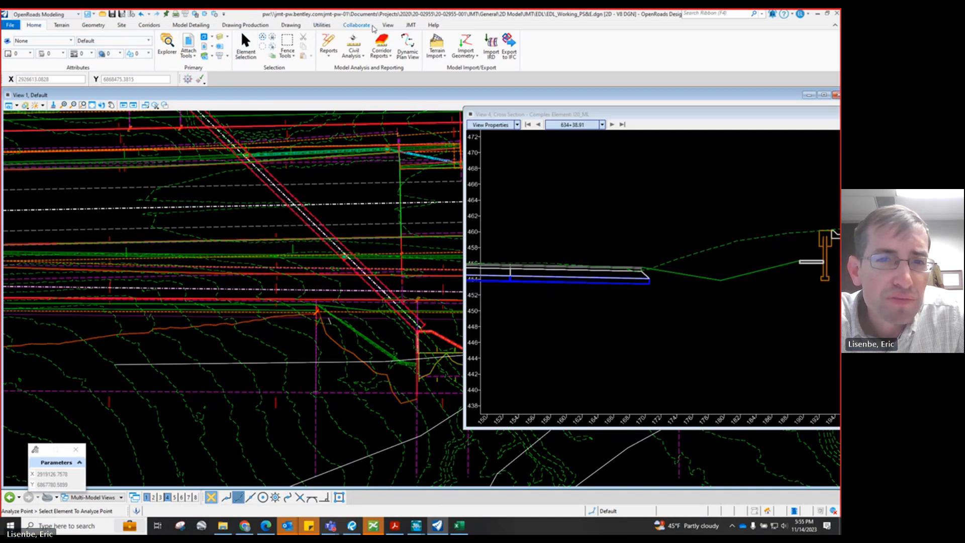
pyautogui.click(281, 26)
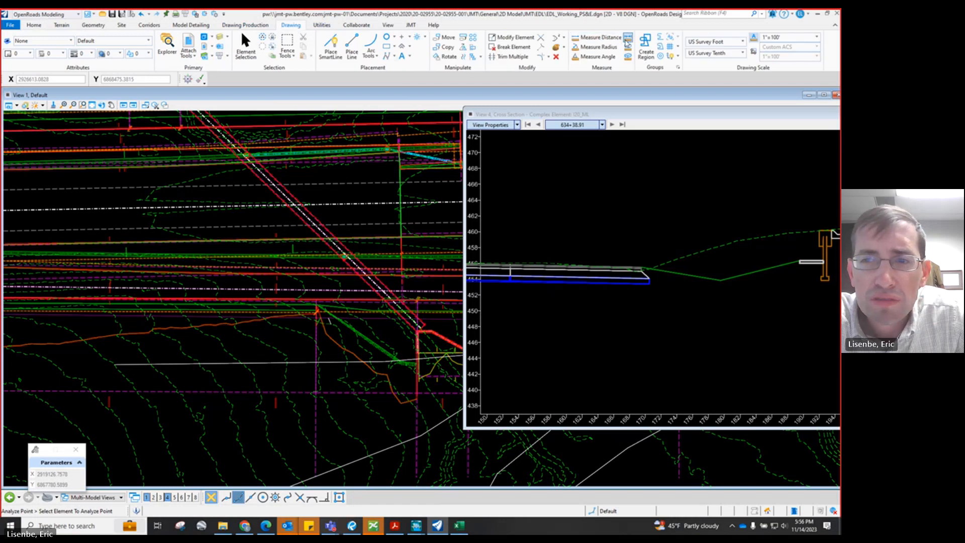
pyautogui.click(583, 38)
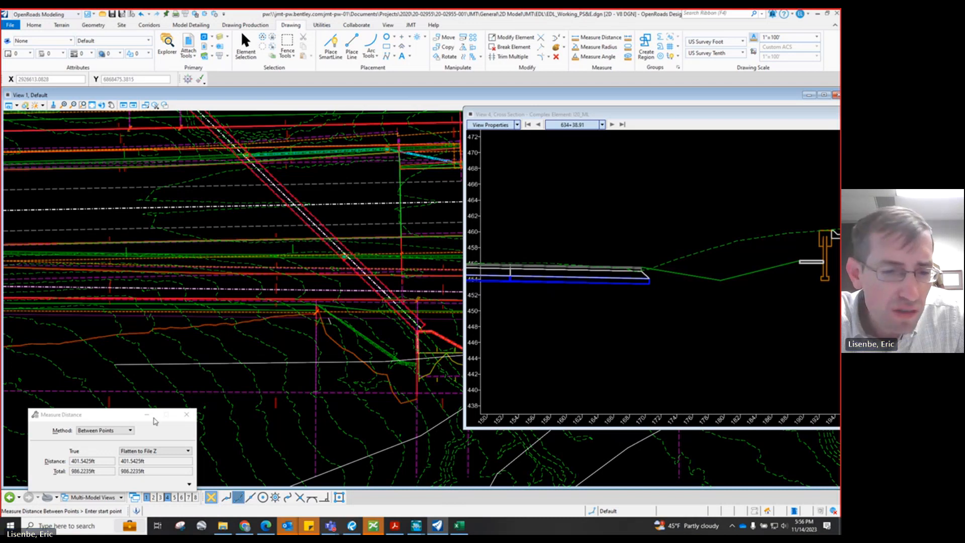
pyautogui.click(511, 242)
pyautogui.click(530, 242)
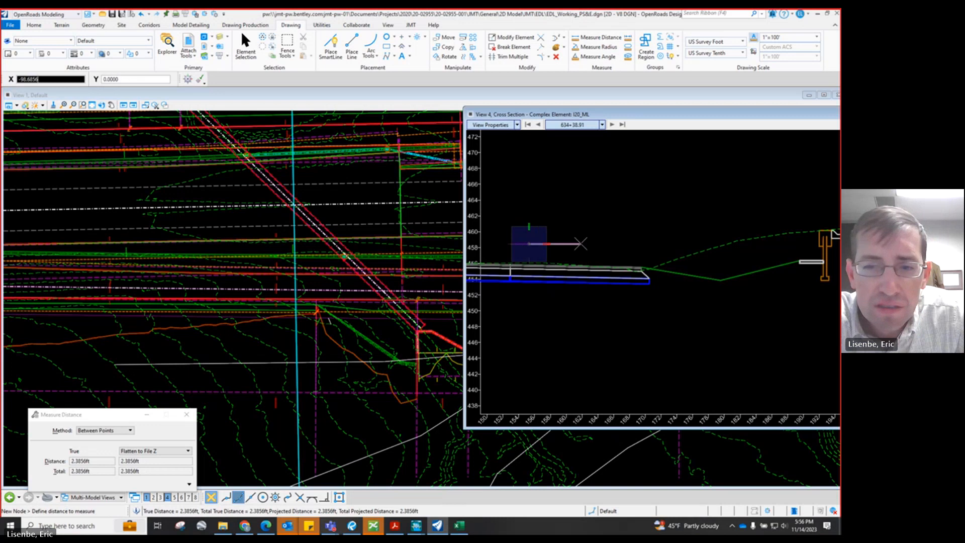
pyautogui.rightClick(520, 249)
pyautogui.click(510, 261)
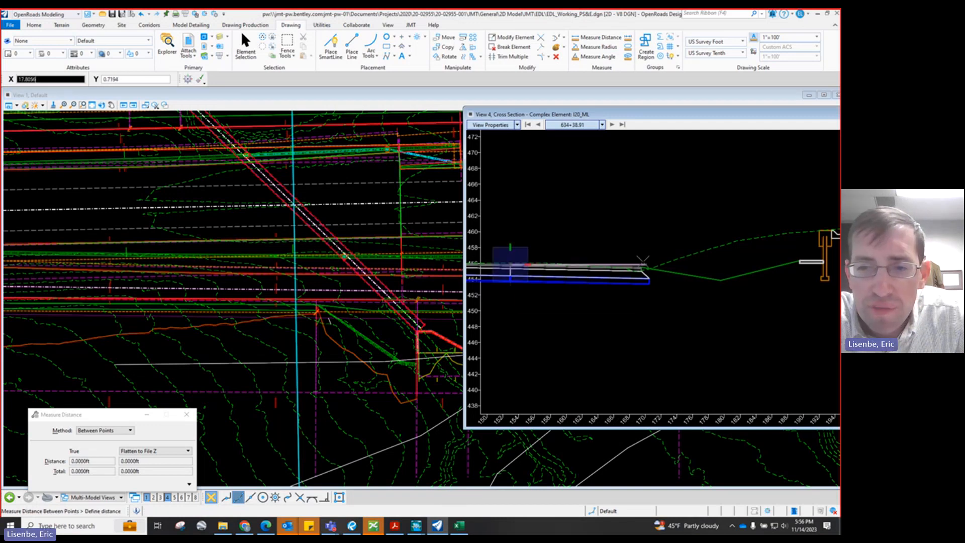
pyautogui.scroll(3, 640, 262)
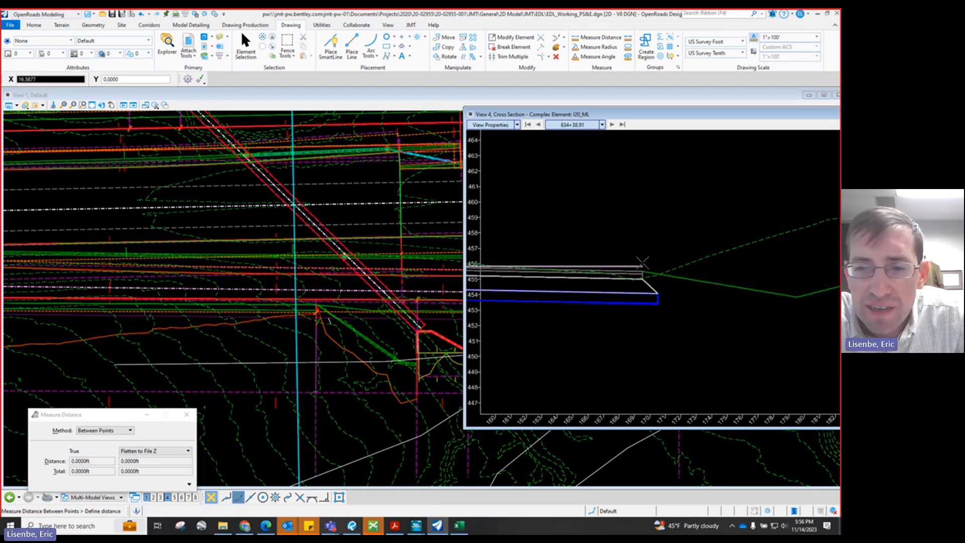
pyautogui.click(642, 262)
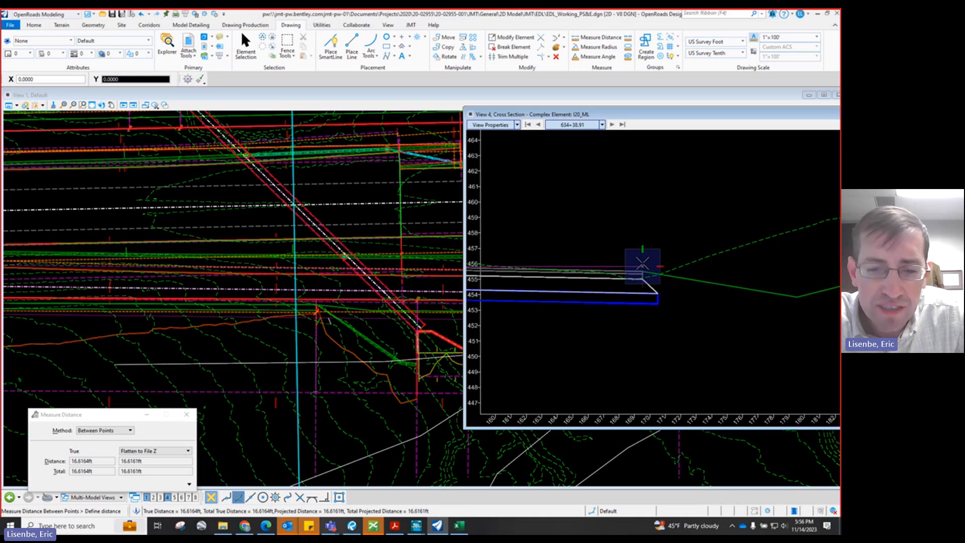
# Step: Switch to the Excel deck sheet and check the upstream distance from PGL to the roadway deck point and the roadway cross slope
pyautogui.click(459, 525)
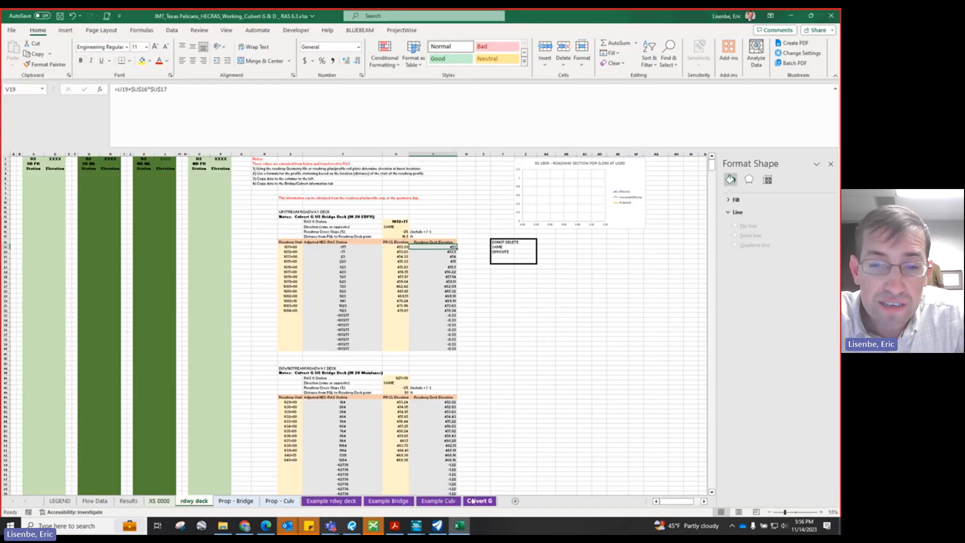
pyautogui.click(404, 236)
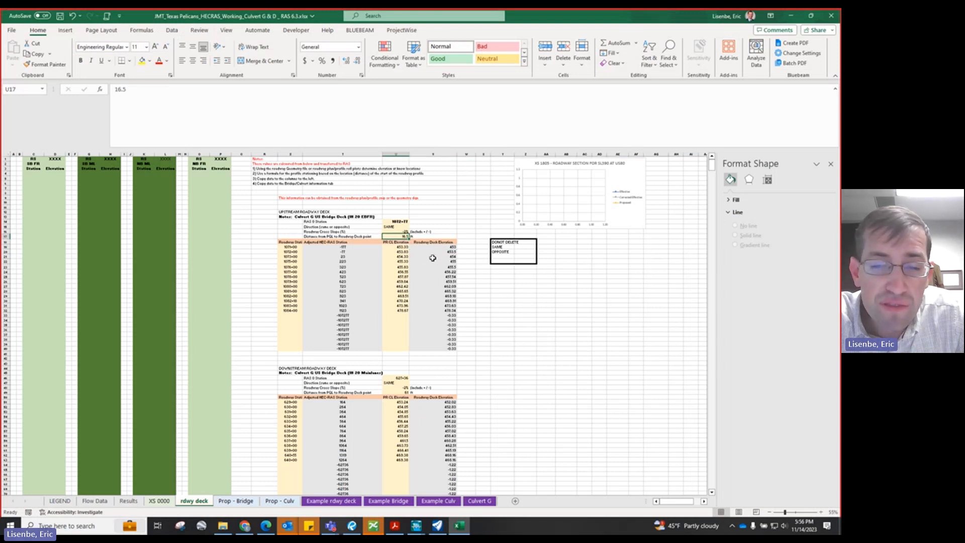
pyautogui.click(397, 232)
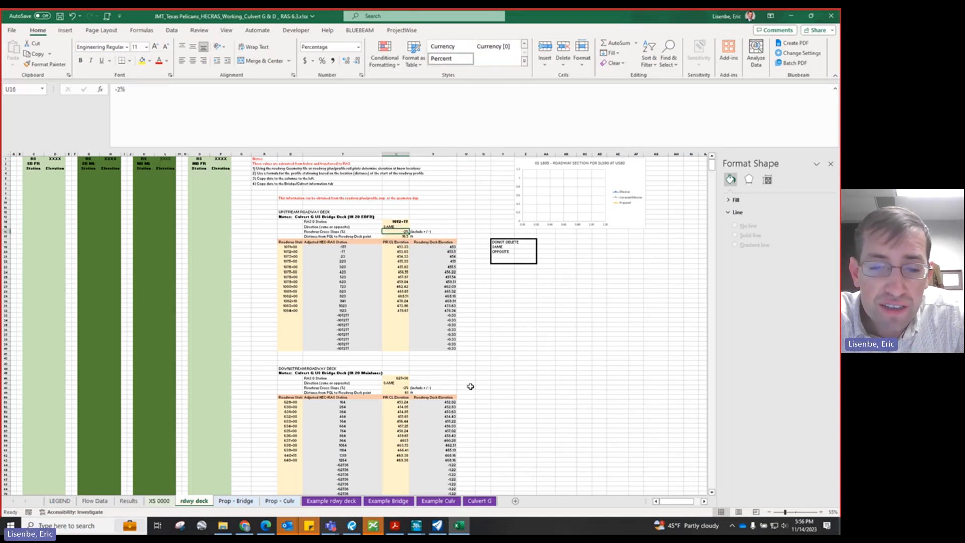
# Step: Switch to OpenRoads Designer and try to draw a SmartLine from the frontage road centerline in the cross section, with a 20 ft horizontal offset
pyautogui.click(436, 525)
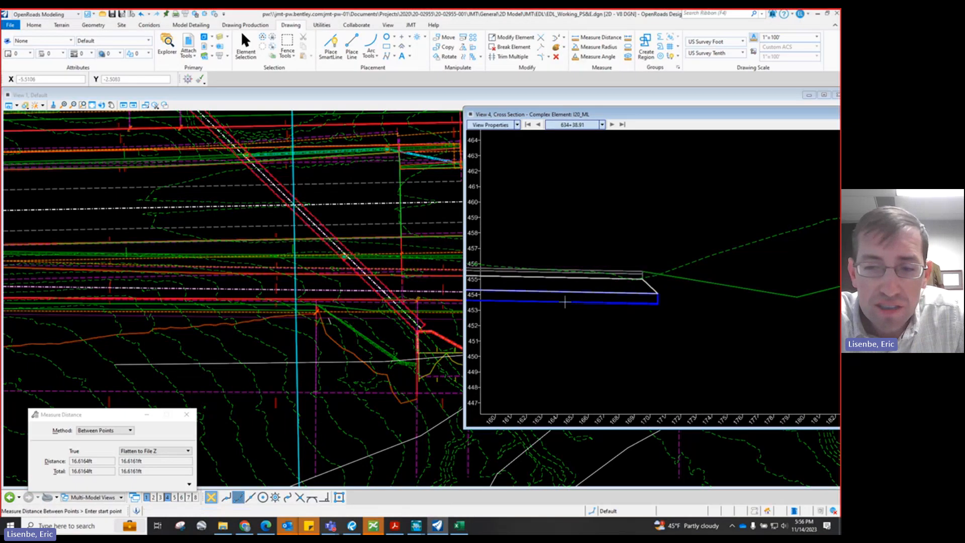
pyautogui.scroll(-1, 658, 266)
pyautogui.scroll(-2, 690, 289)
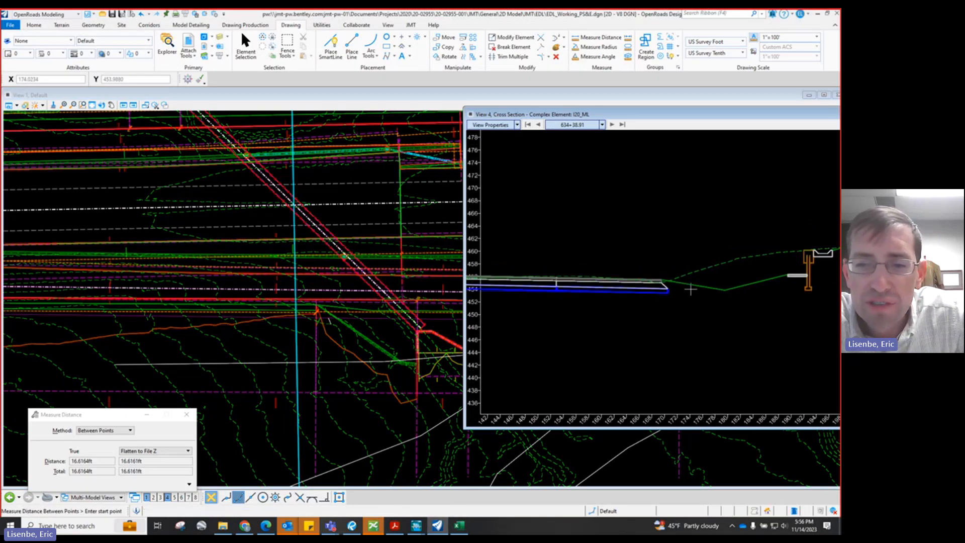
pyautogui.click(321, 48)
pyautogui.scroll(3, 548, 258)
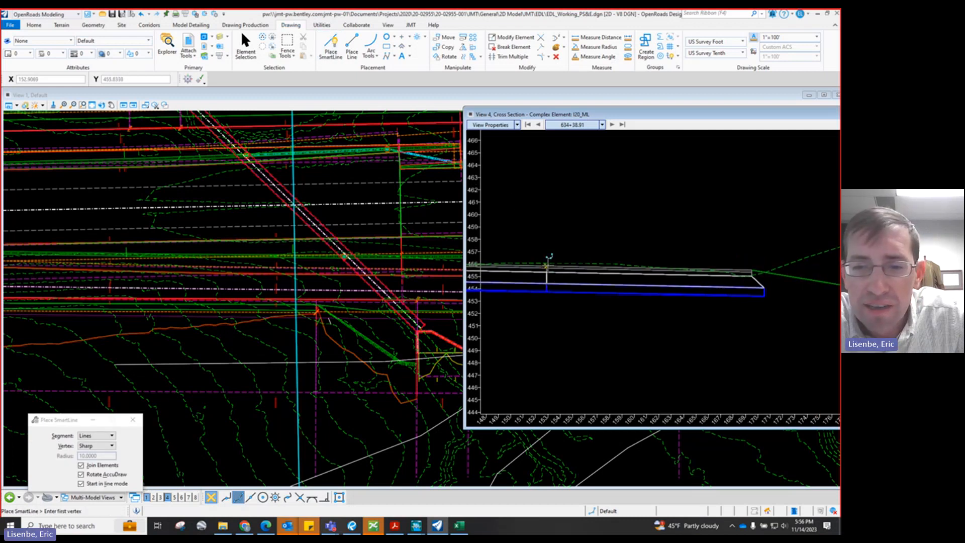
pyautogui.click(547, 263)
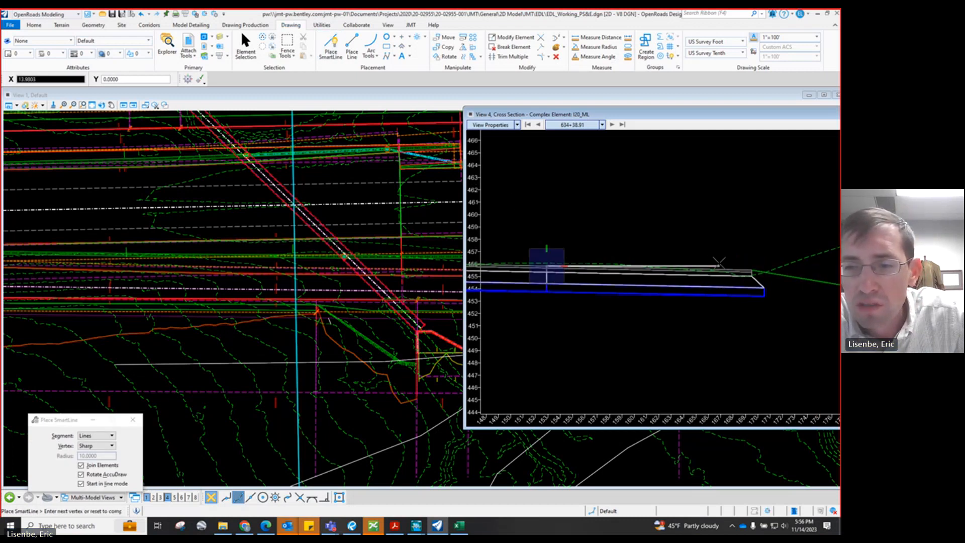
pyautogui.write('1')
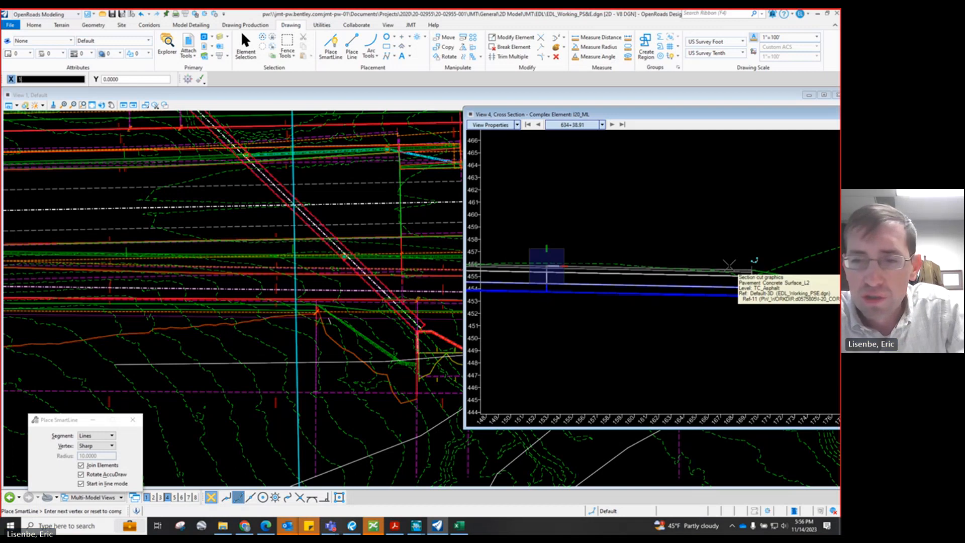
pyautogui.write('0')
pyautogui.press('BackSpace')
pyautogui.press('BackSpace')
pyautogui.write('2')
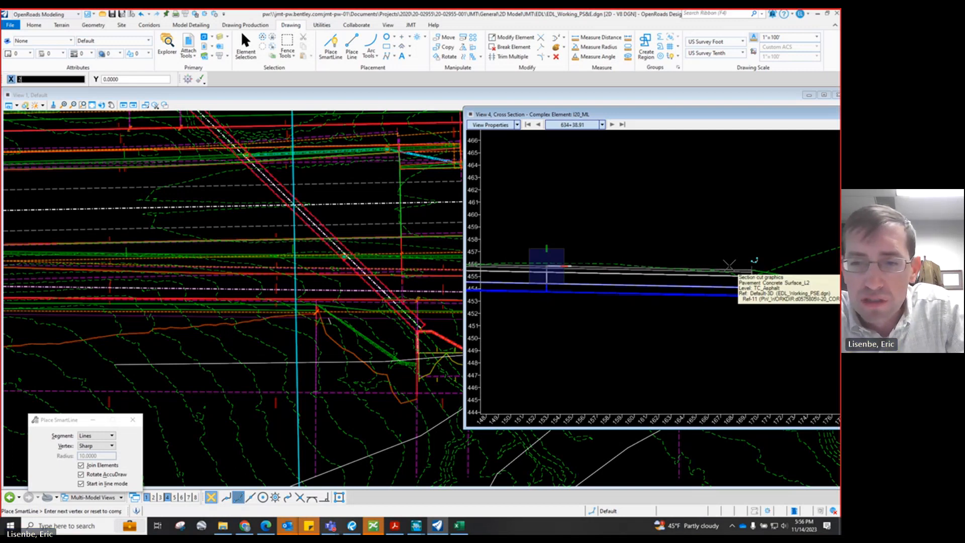
pyautogui.write('0')
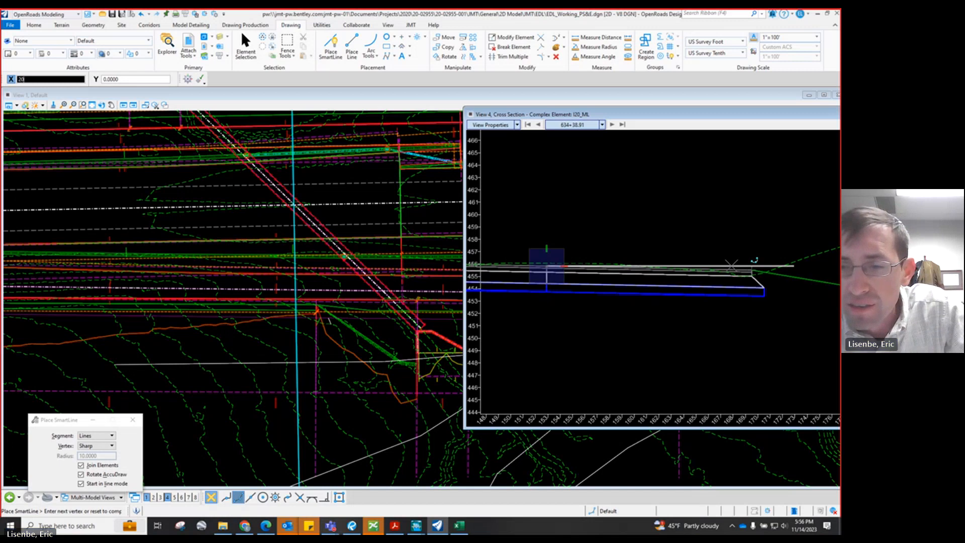
pyautogui.press('Tab')
pyautogui.write('0')
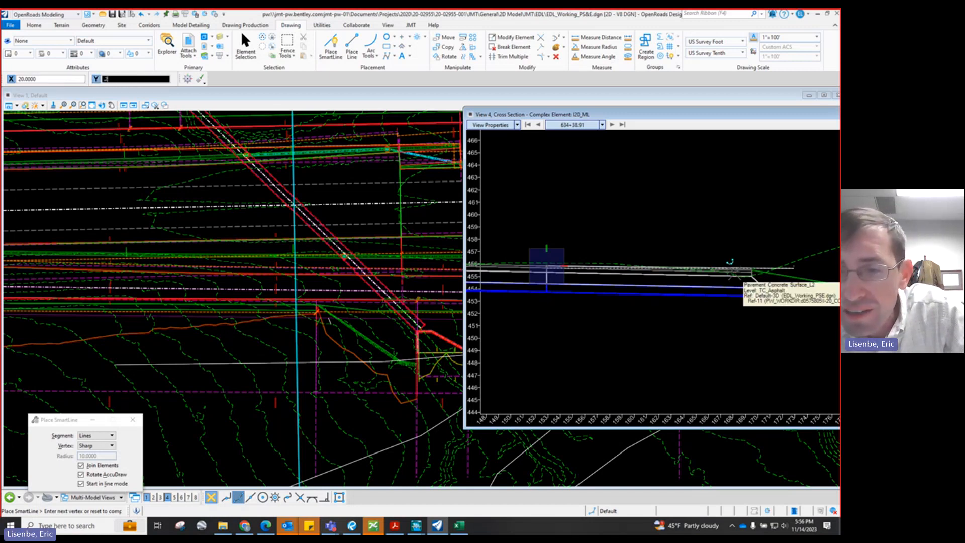
pyautogui.scroll(3, 730, 261)
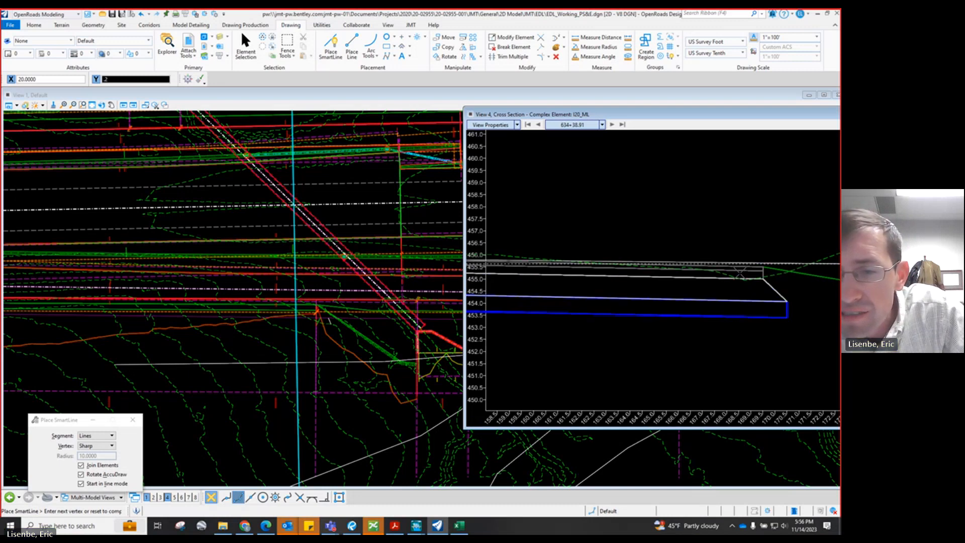
pyautogui.rightClick(739, 273)
pyautogui.scroll(-1, 737, 274)
pyautogui.scroll(-1, 667, 280)
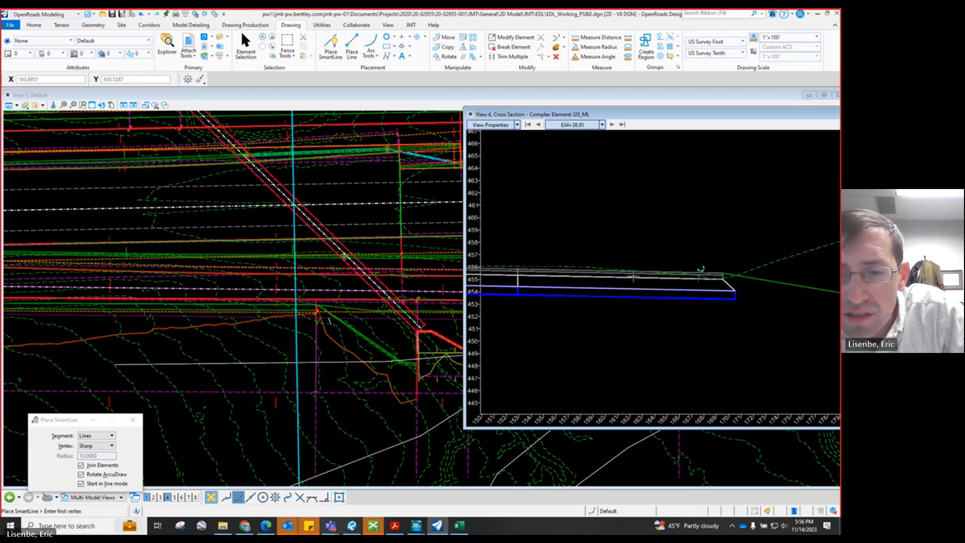
# Step: Try to draw a SmartLine from the frontage road centerline in the cross section, with 20 ft horizontal and 0.2 ft vertical offsets
pyautogui.scroll(1, 518, 262)
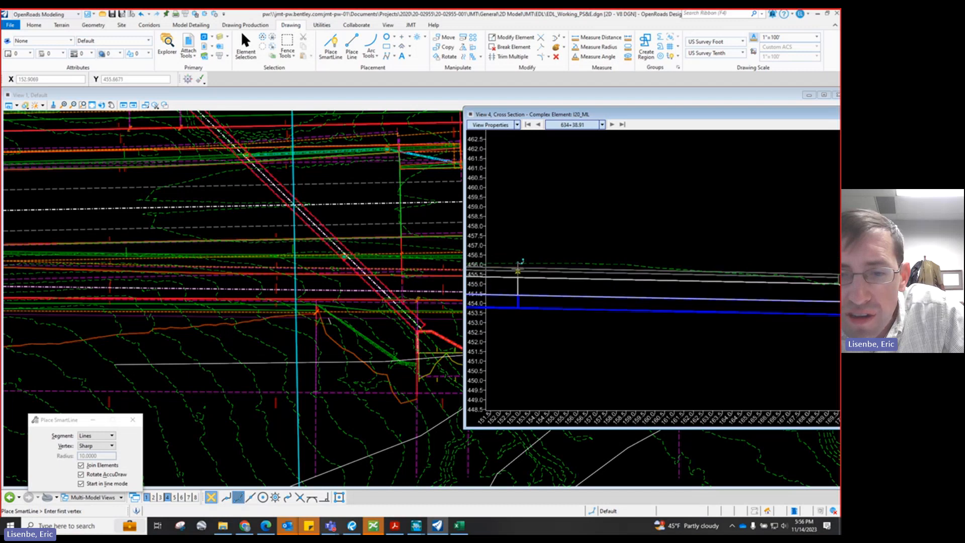
pyautogui.click(518, 267)
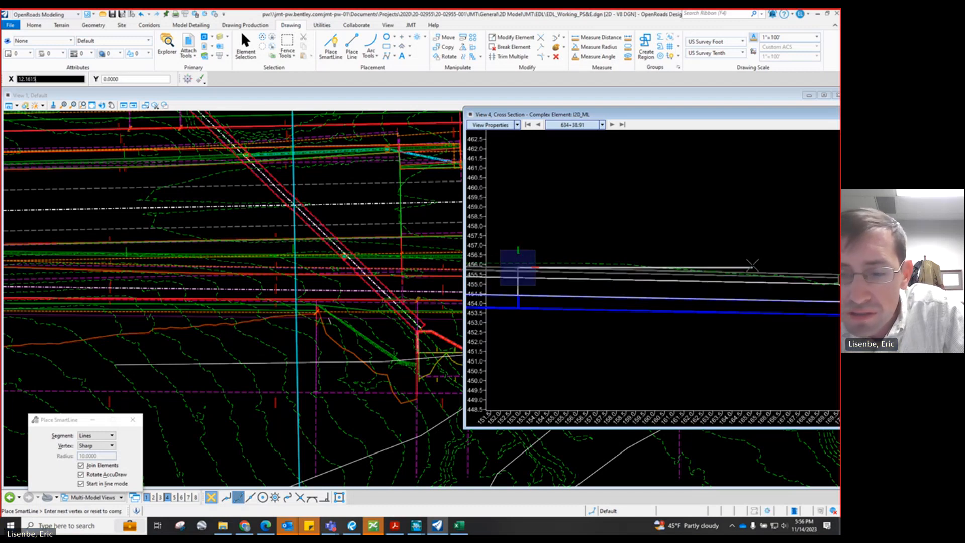
pyautogui.write('20')
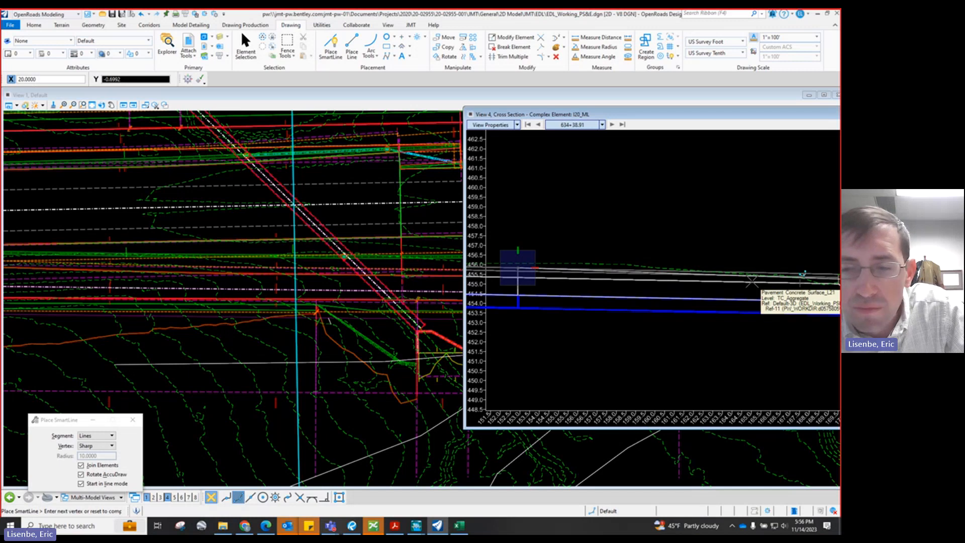
pyautogui.write('2')
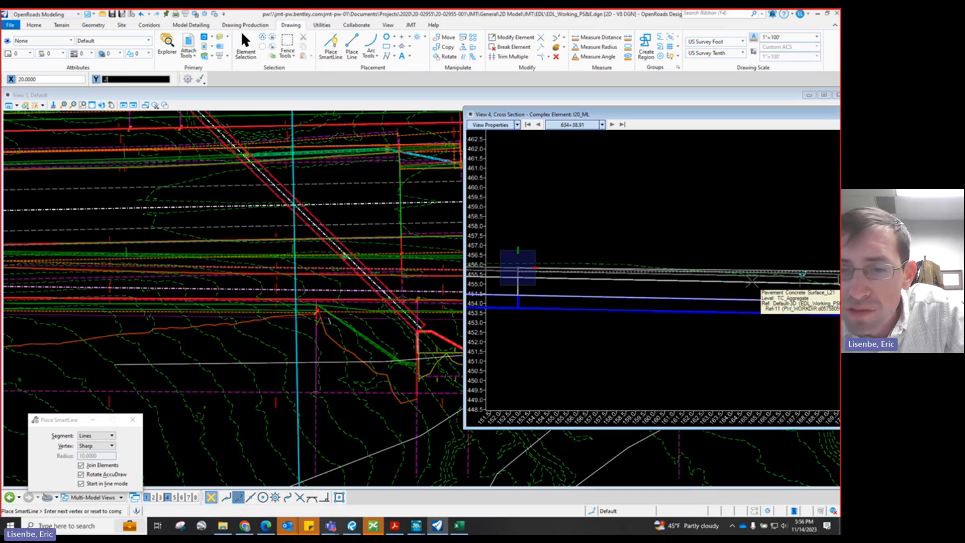
pyautogui.scroll(-2, 751, 281)
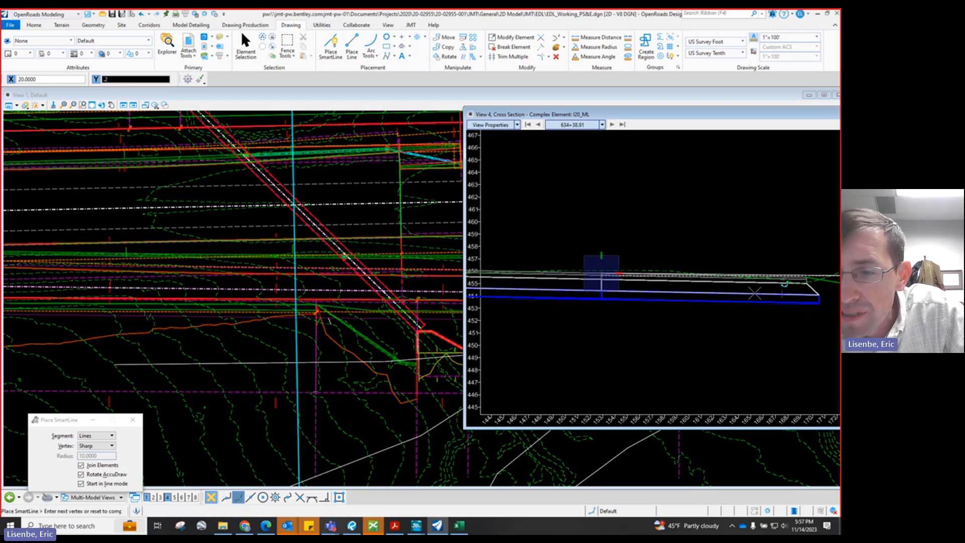
pyautogui.rightClick(754, 294)
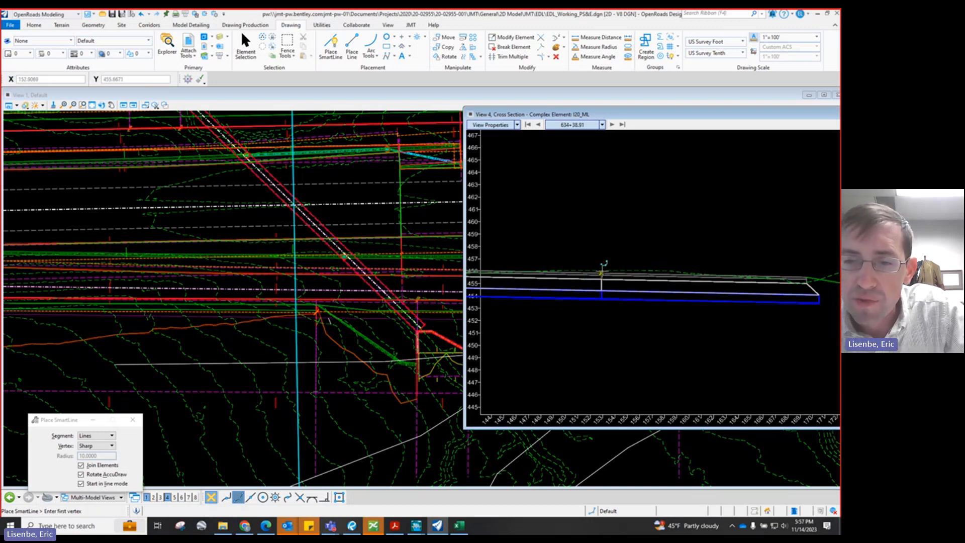
# Step: Retry the SmartLine from the frontage road centerline twice, keeping the 20 ft horizontal offset and varying the small vertical offset
pyautogui.click(602, 273)
pyautogui.write('20')
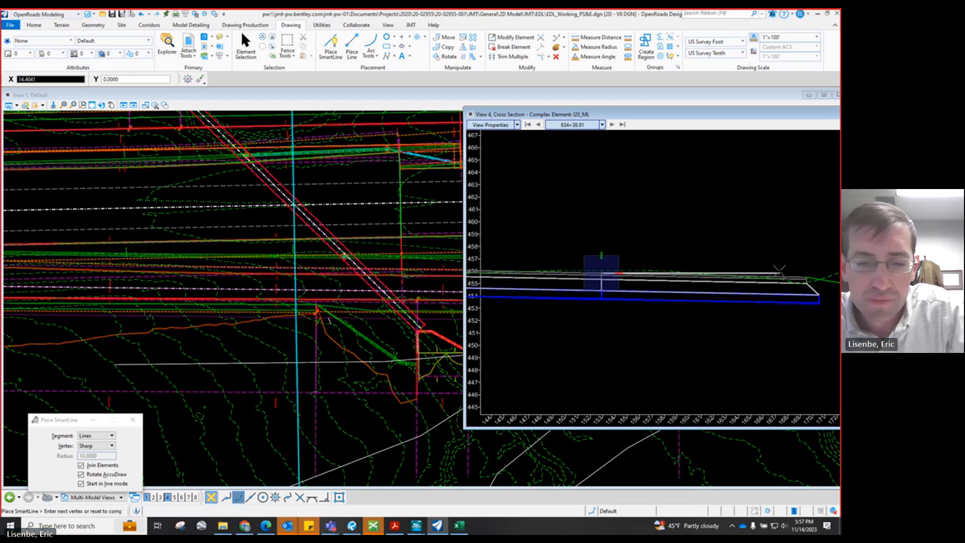
pyautogui.press('Tab')
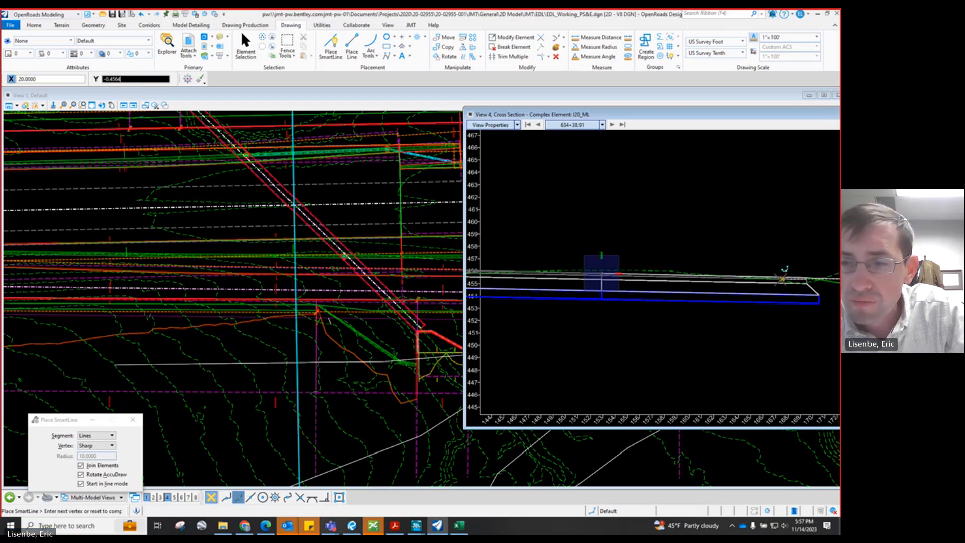
pyautogui.write('.')
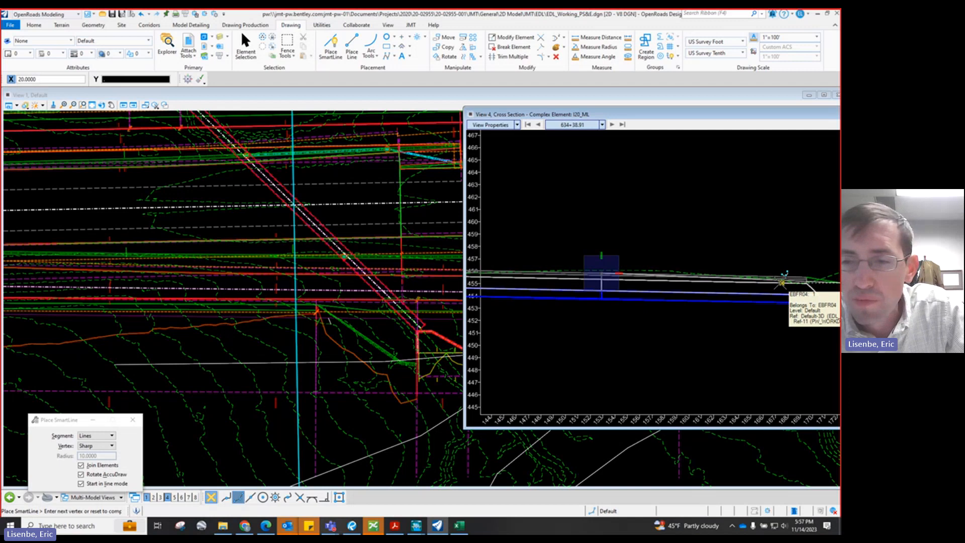
pyautogui.write('2')
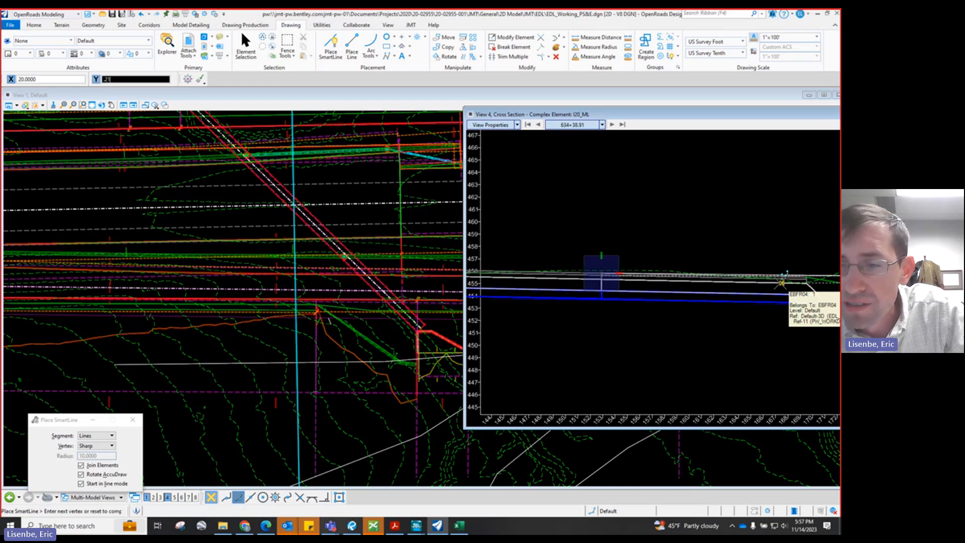
pyautogui.scroll(3, 799, 292)
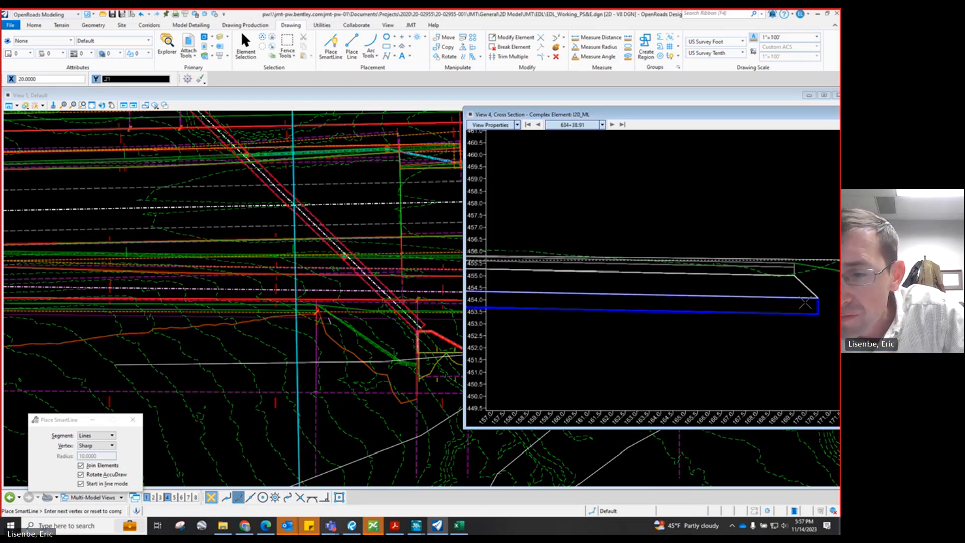
pyautogui.rightClick(805, 302)
pyautogui.scroll(-1, 818, 289)
pyautogui.scroll(-2, 631, 268)
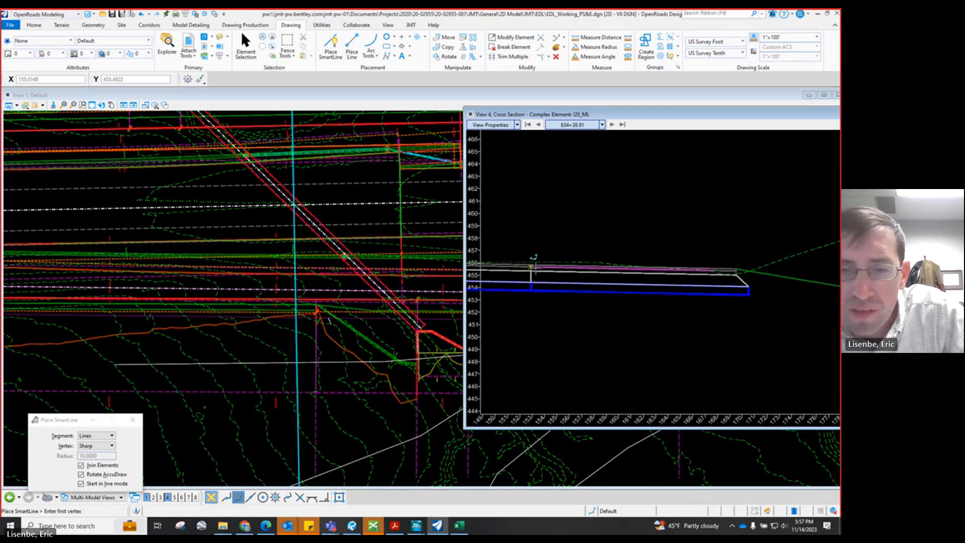
pyautogui.click(531, 264)
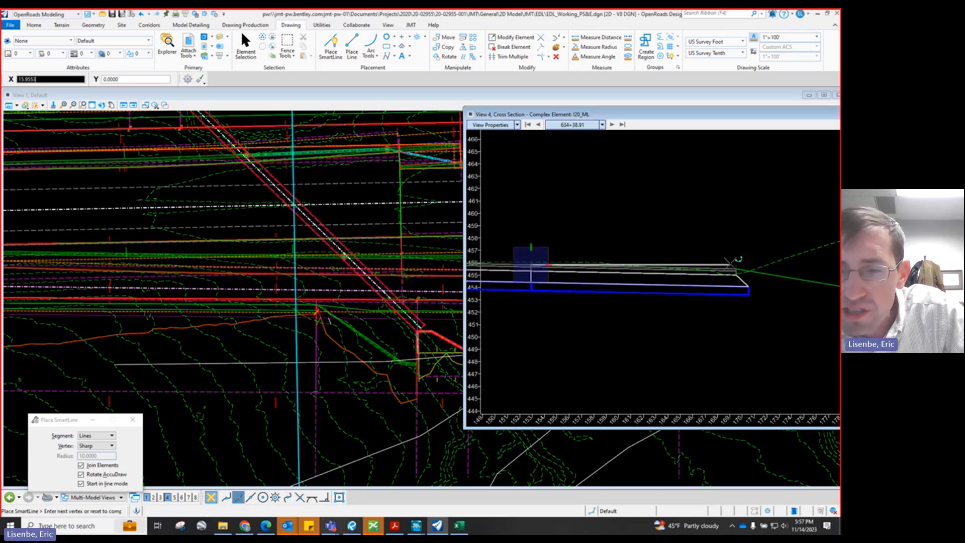
pyautogui.write('20')
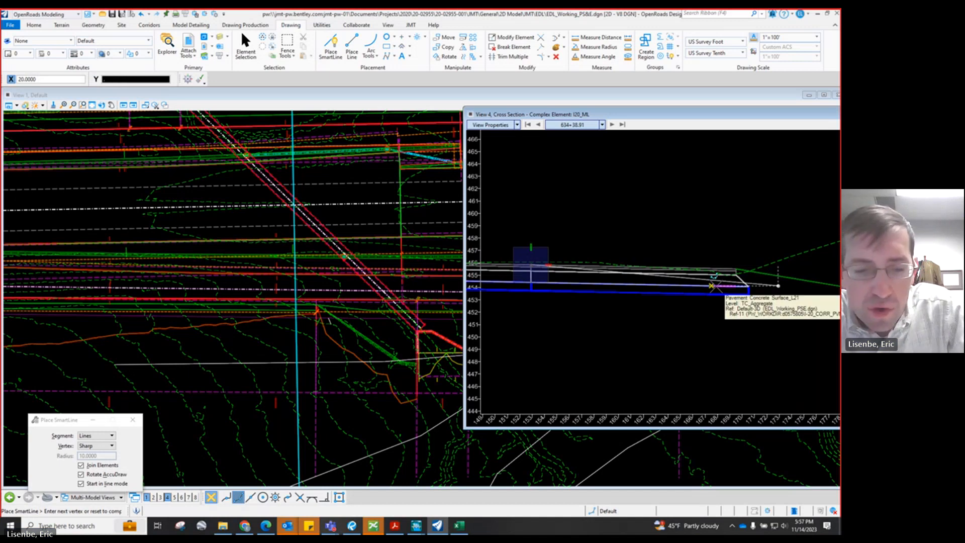
pyautogui.write('0')
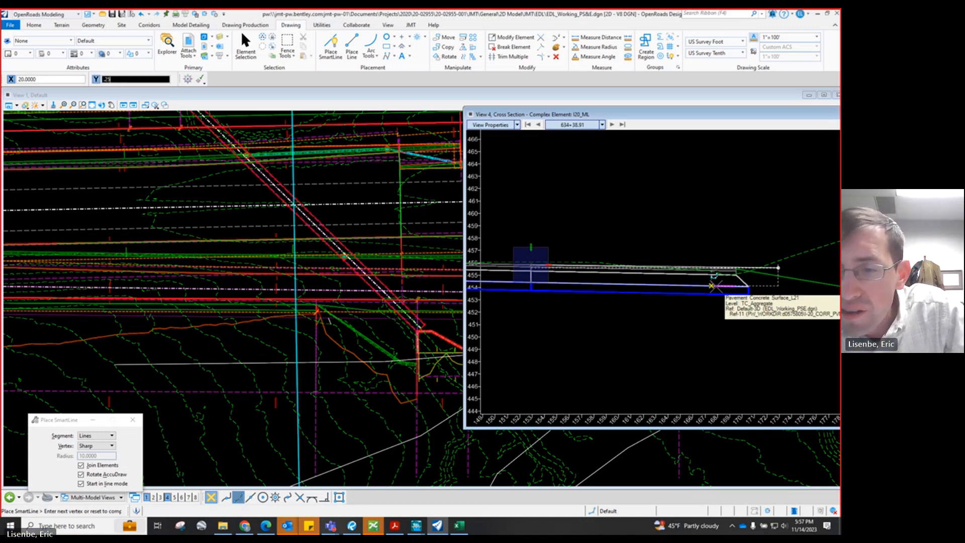
pyautogui.write('5')
pyautogui.scroll(2, 720, 292)
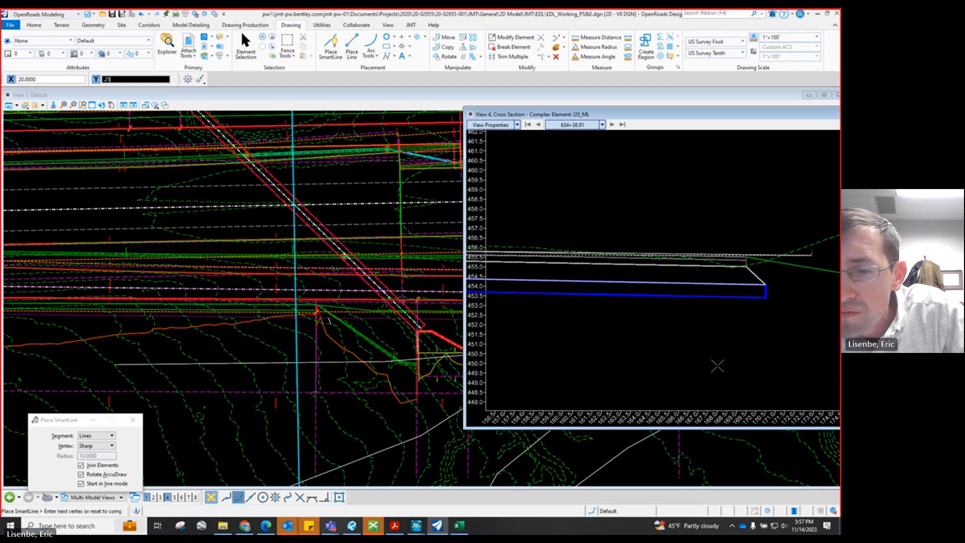
pyautogui.scroll(-1, 667, 320)
pyautogui.scroll(-1, 668, 320)
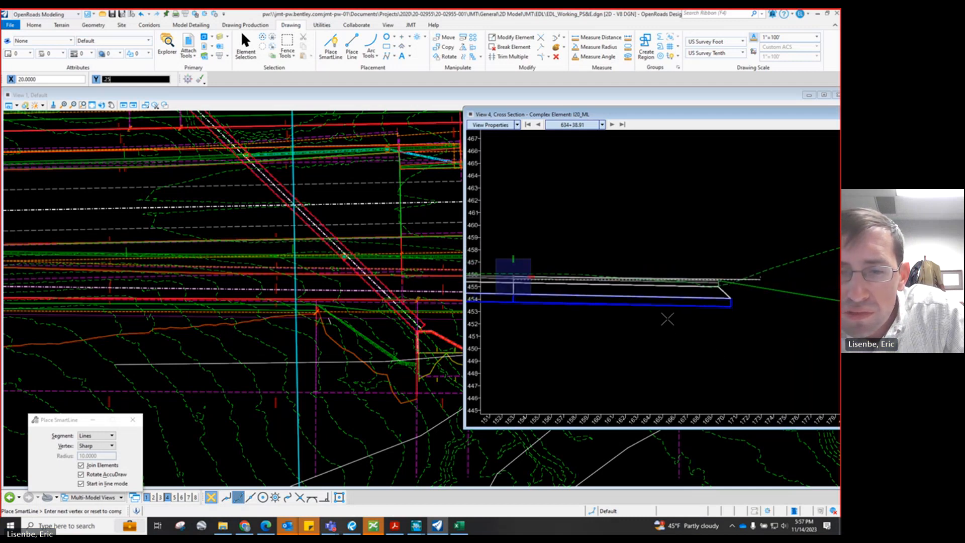
pyautogui.rightClick(654, 305)
# Step: Try a shorter SmartLine from the same centerline point, offset 10 ft horizontally and 0.2 ft vertically
pyautogui.click(515, 269)
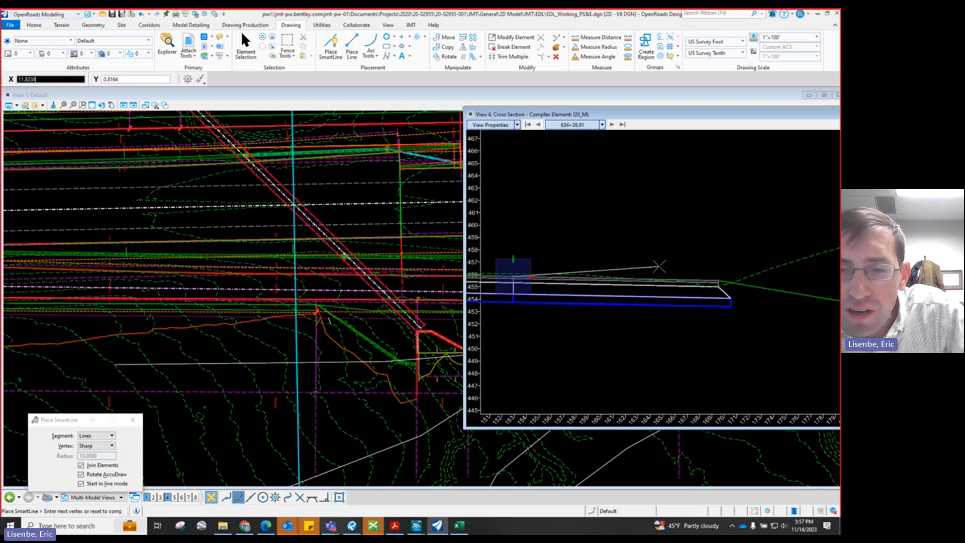
pyautogui.write('10')
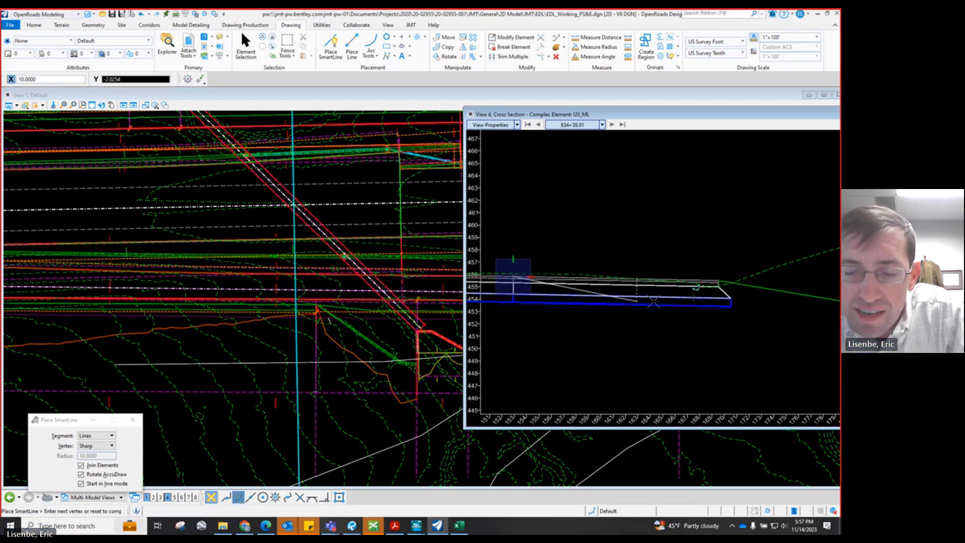
pyautogui.write('.2')
pyautogui.scroll(3, 653, 300)
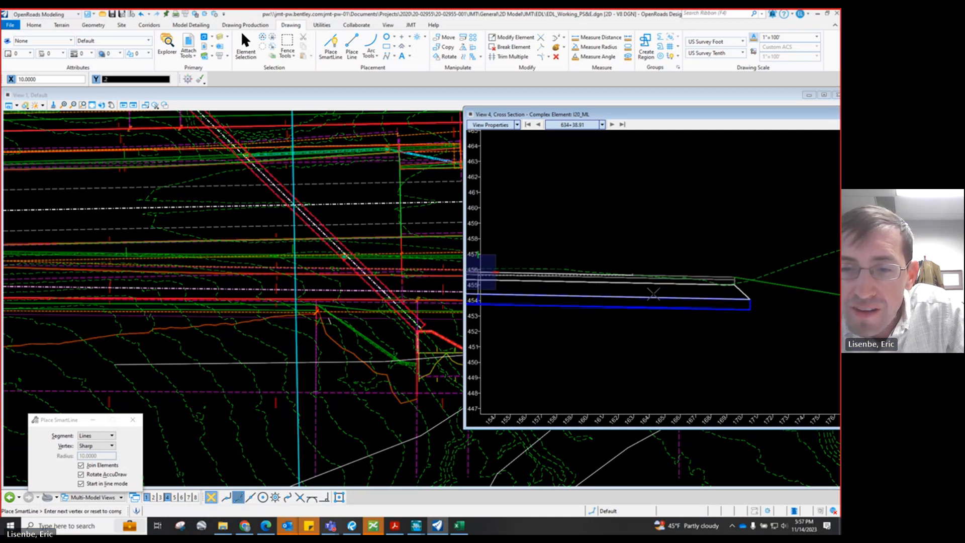
pyautogui.rightClick(649, 297)
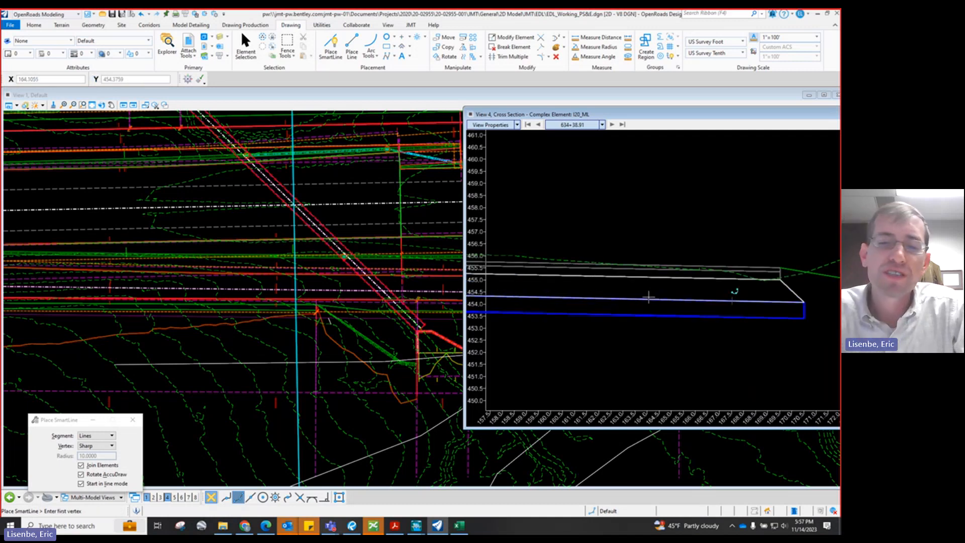
# Step: Switch to the Excel deck sheet and review the upstream deck elevation formula, first centerline elevation, PGL distance and roadway deck elevations
pyautogui.click(458, 525)
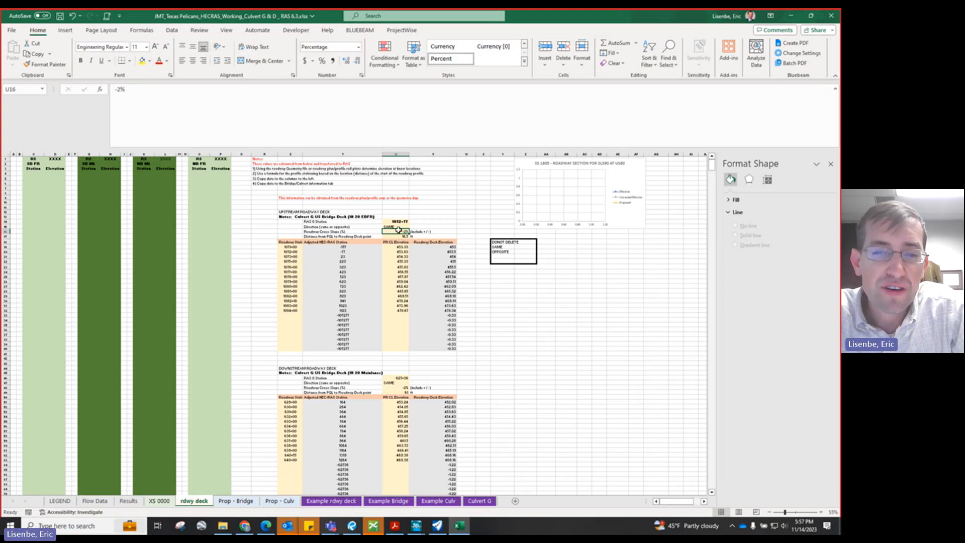
pyautogui.click(430, 259)
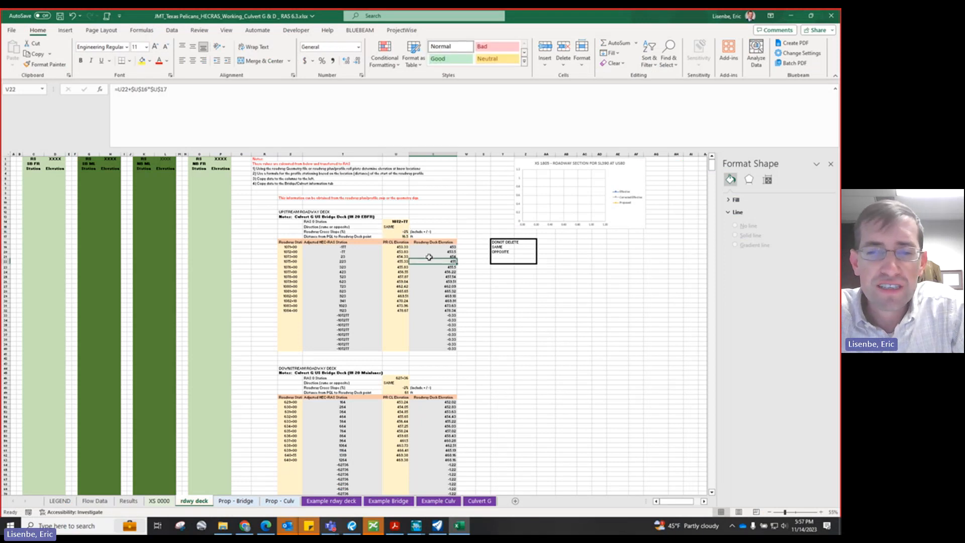
pyautogui.click(393, 248)
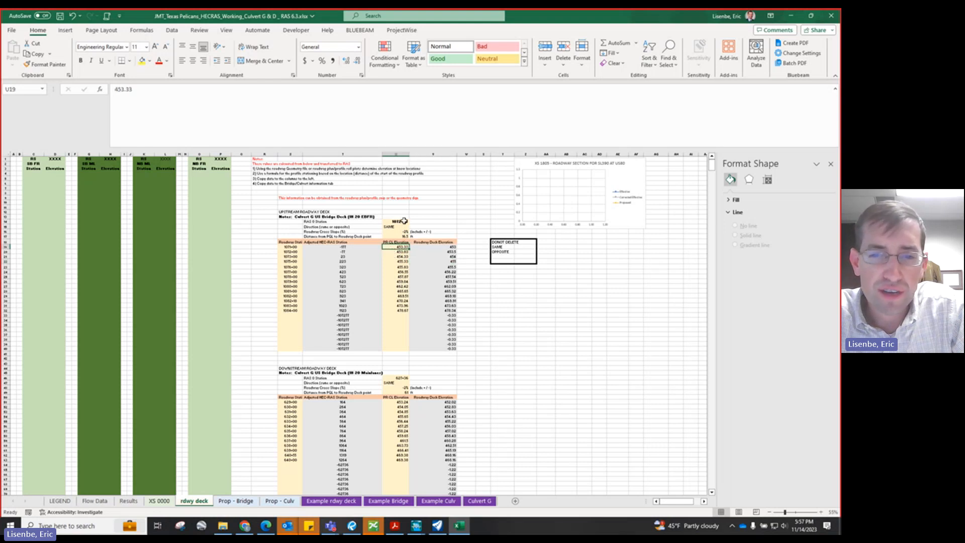
pyautogui.click(404, 236)
pyautogui.moveTo(442, 248); pyautogui.dragTo(448, 306)
# Step: Check the RAS 0 station entered for the downstream roadway deck on the I-20 mainline
pyautogui.scroll(-3, 380, 358)
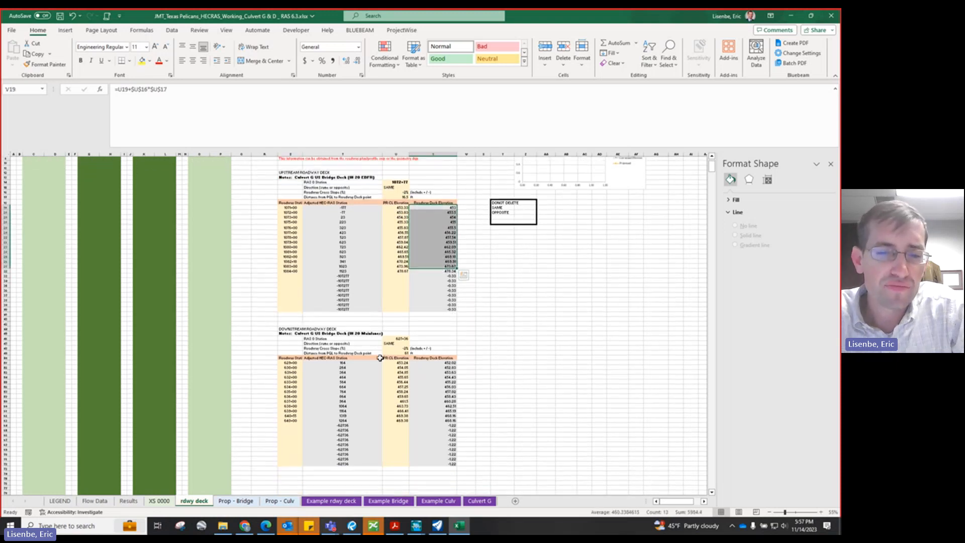
pyautogui.scroll(-2, 382, 329)
pyautogui.click(397, 311)
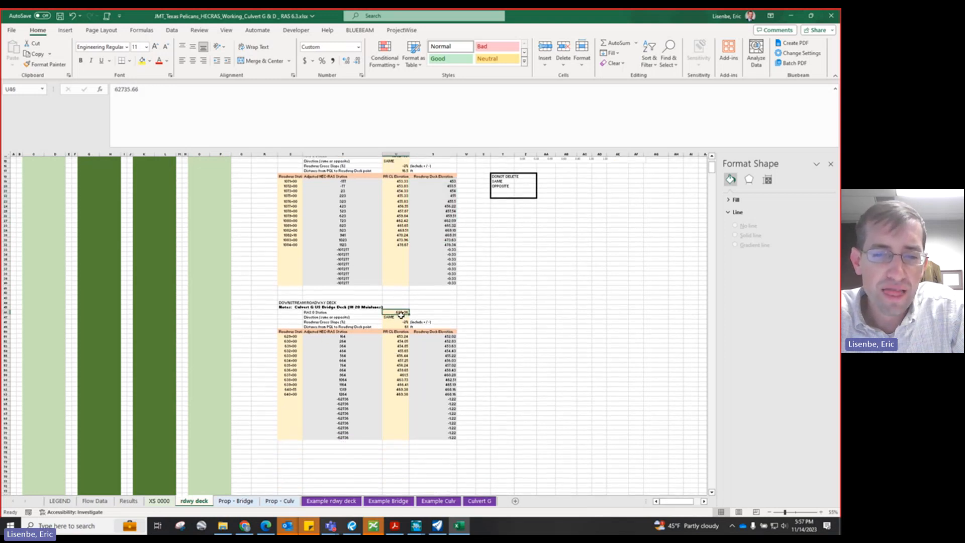
# Step: Switch to OpenRoads Designer and use Analyze Point on the I-20 mainline alignment to examine stations and elevations near the culvert crossing
pyautogui.click(437, 525)
pyautogui.scroll(-1, 271, 432)
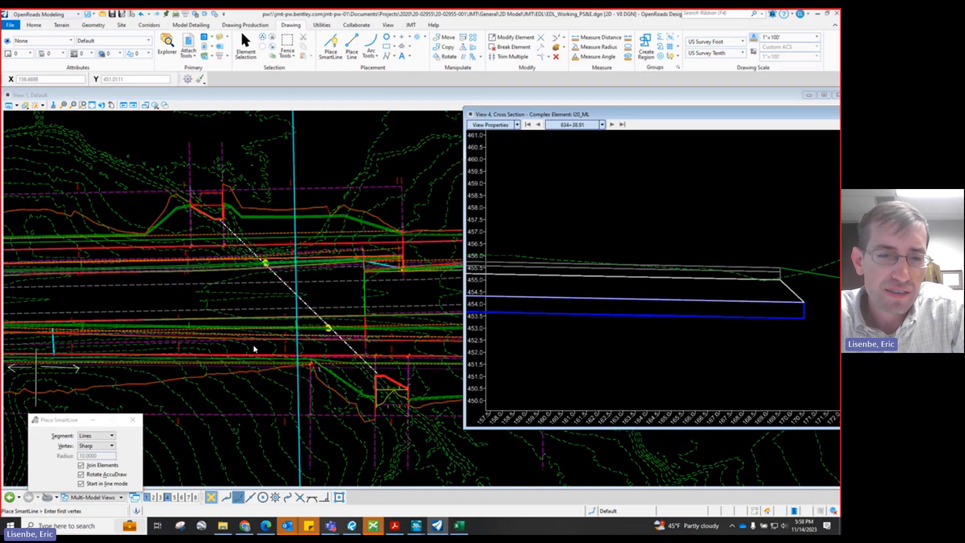
pyautogui.scroll(-1, 251, 347)
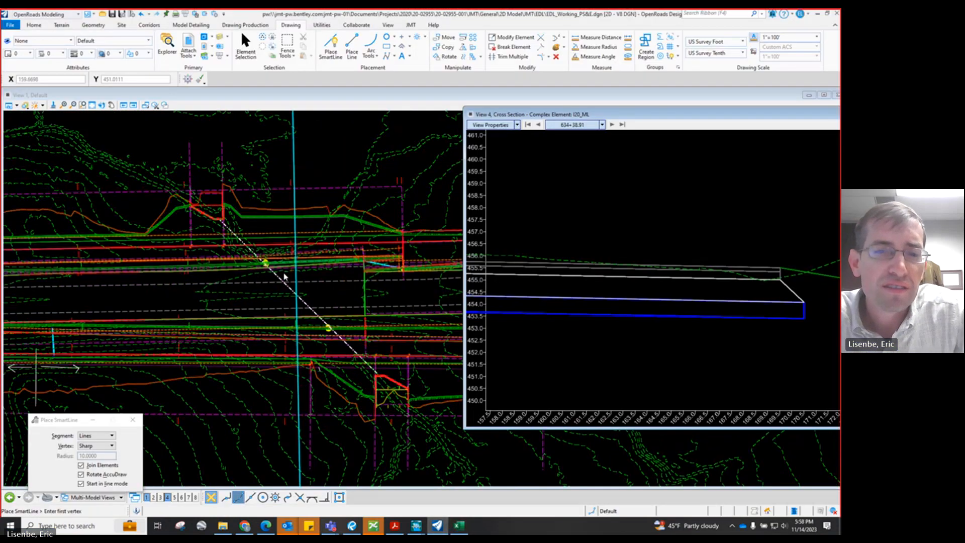
pyautogui.scroll(1, 298, 224)
pyautogui.click(328, 199)
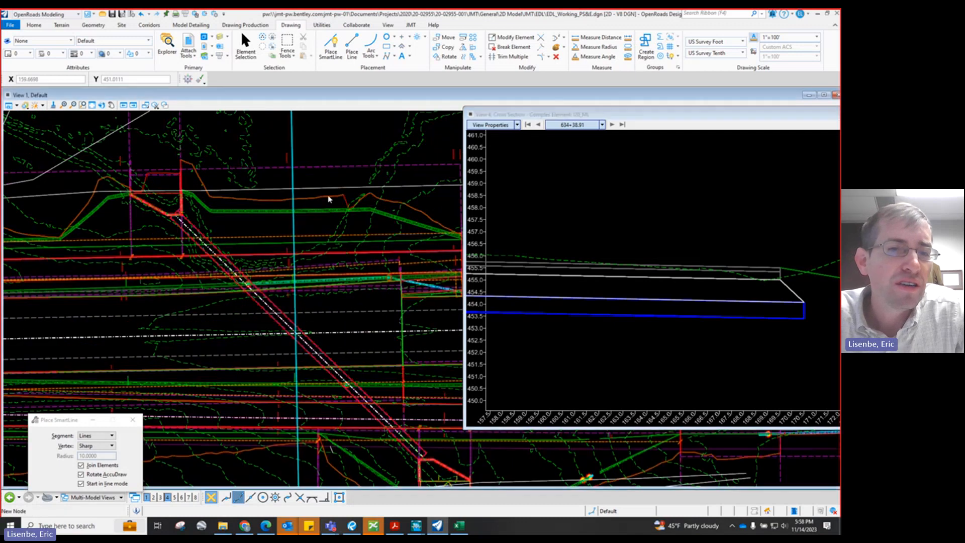
pyautogui.scroll(-4, 303, 216)
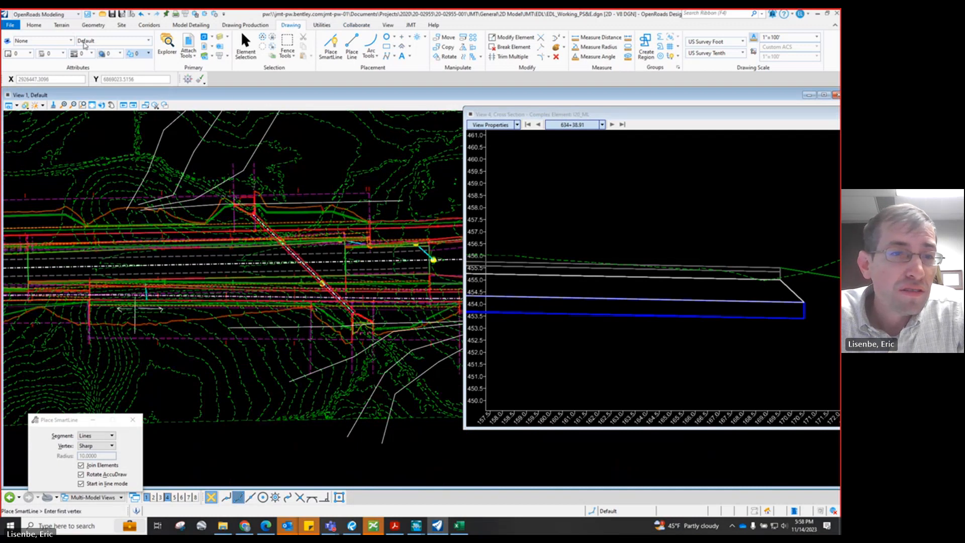
pyautogui.click(33, 25)
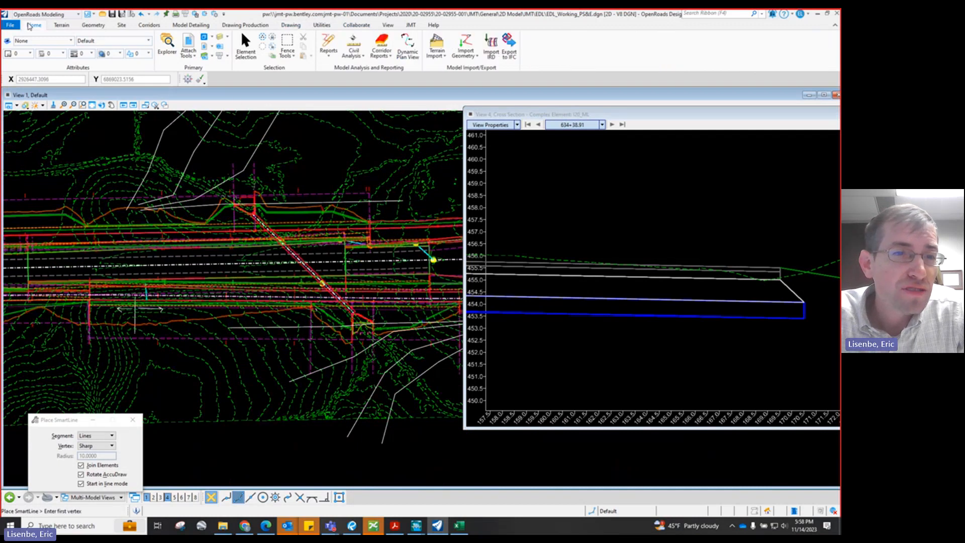
pyautogui.click(354, 53)
pyautogui.click(372, 69)
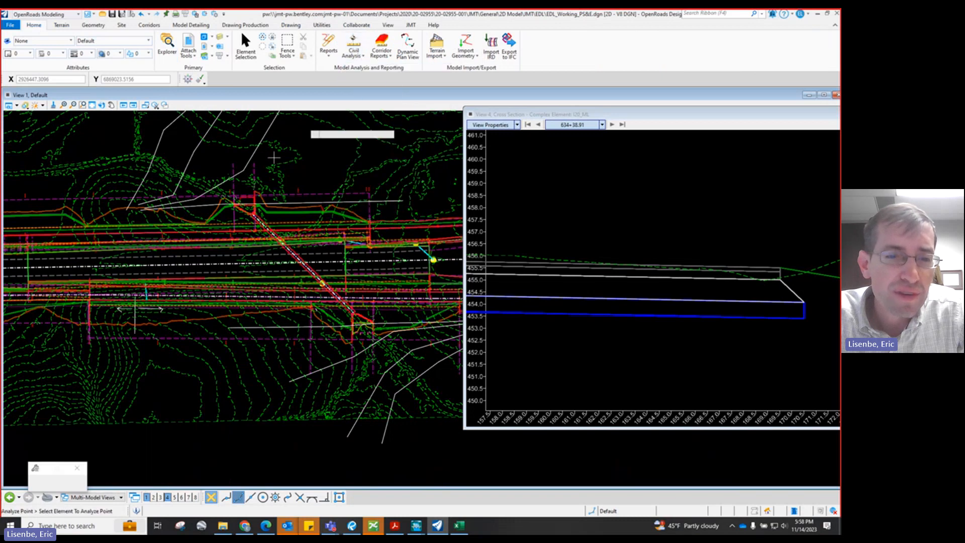
pyautogui.click(195, 265)
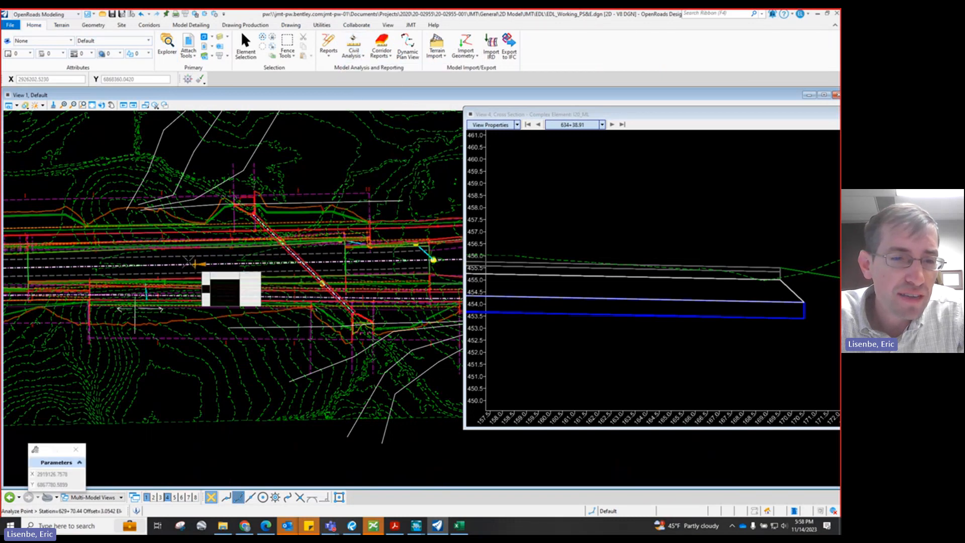
pyautogui.scroll(2, 145, 214)
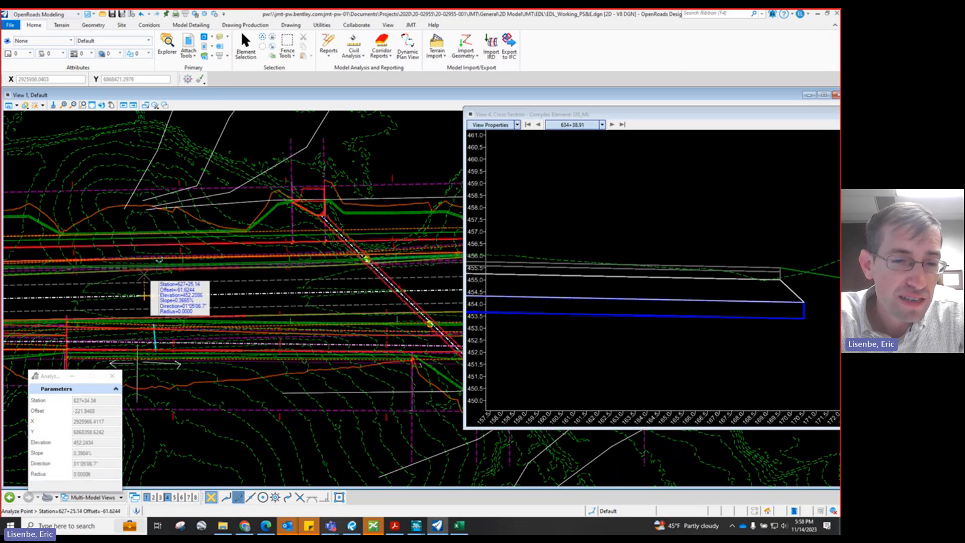
pyautogui.click(277, 279)
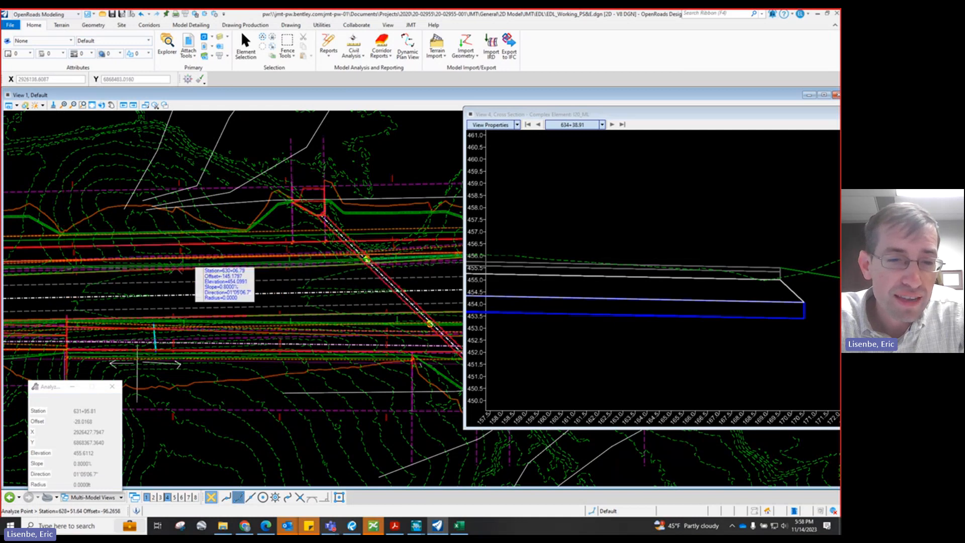
# Step: Analyze another point on the I-20 mainline, and review the upstream deck's SAME and OPPOSITE direction options in the Excel rdwy deck sheet
pyautogui.click(158, 296)
pyautogui.click(143, 295)
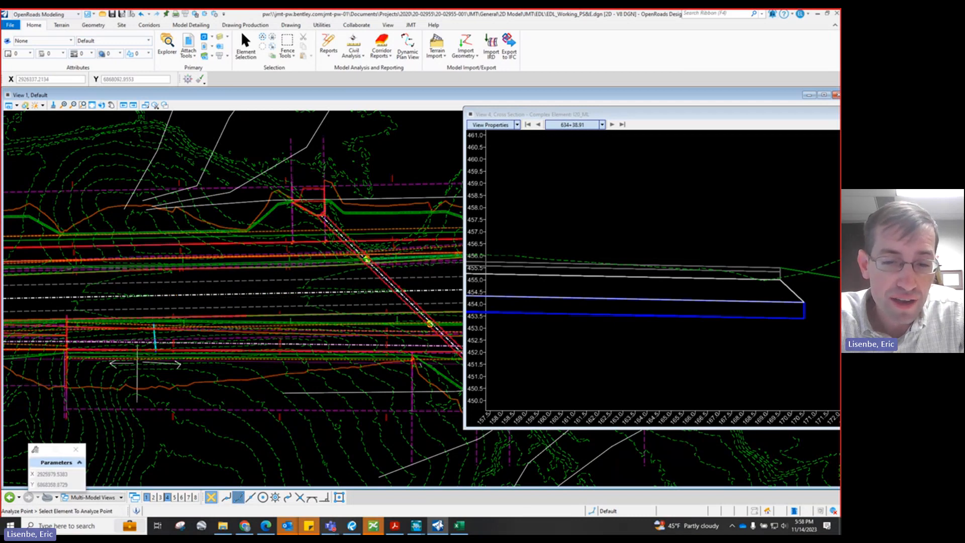
pyautogui.click(458, 525)
pyautogui.scroll(2, 395, 200)
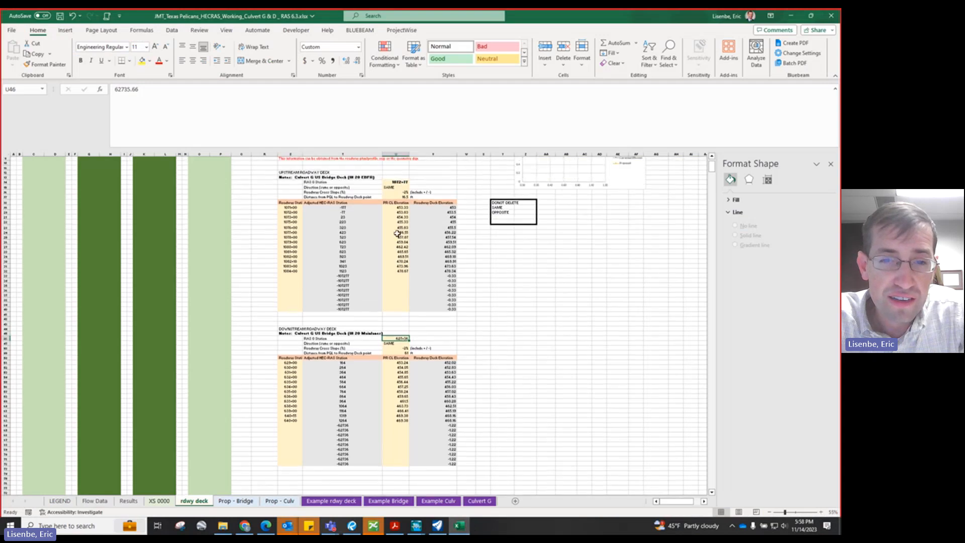
pyautogui.click(395, 187)
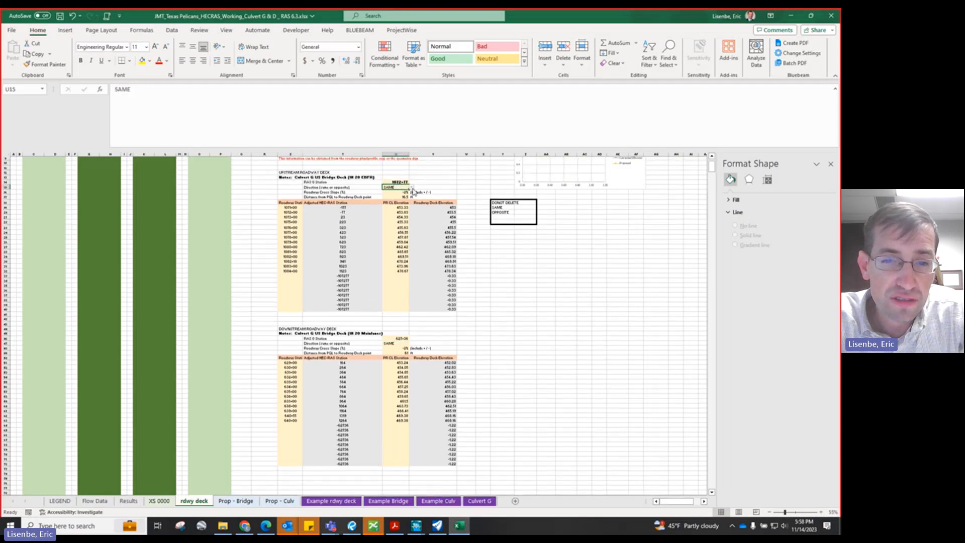
pyautogui.click(411, 190)
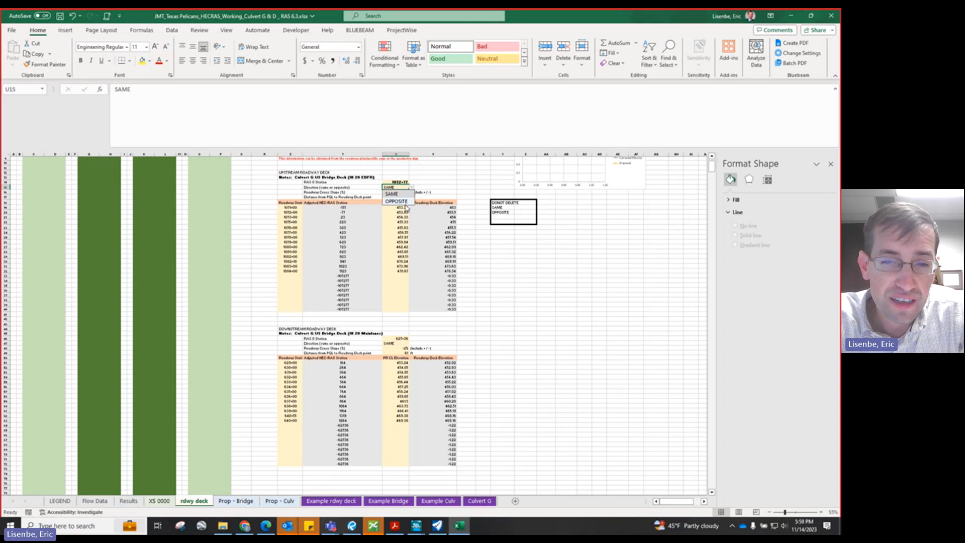
pyautogui.click(479, 282)
pyautogui.rightClick(512, 309)
pyautogui.press('Escape')
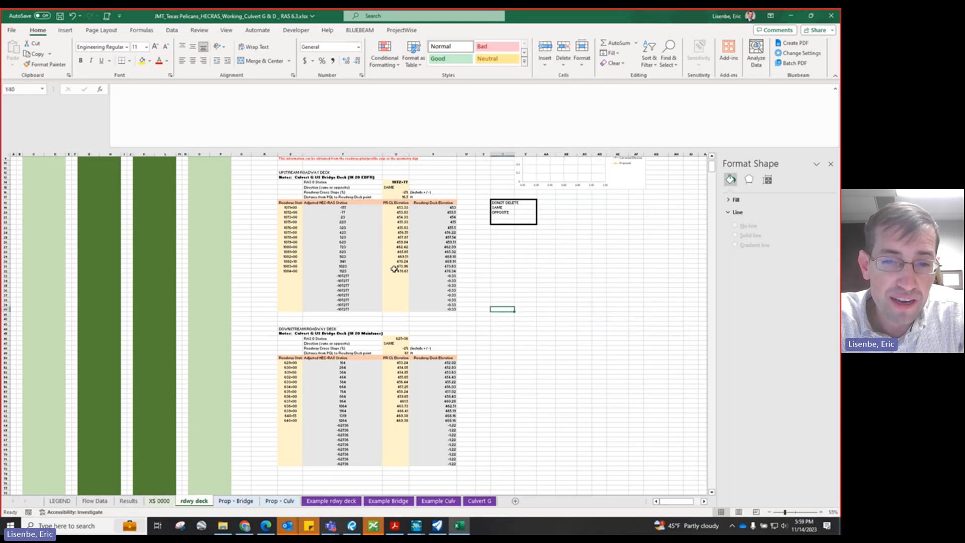
# Step: Check the adjusted HEC-RAS station formulas in the upstream and downstream deck tables and the downstream RAS 0 station
pyautogui.click(342, 221)
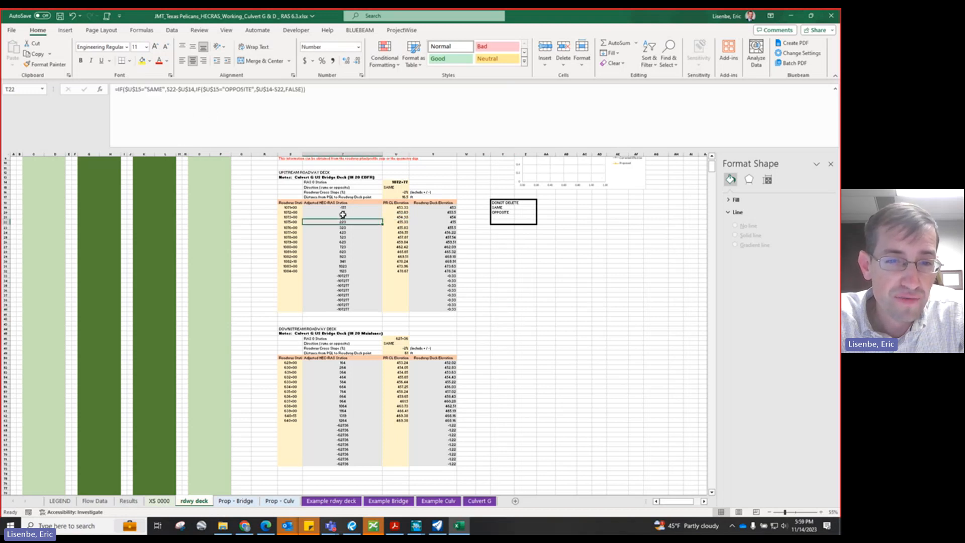
pyautogui.click(343, 272)
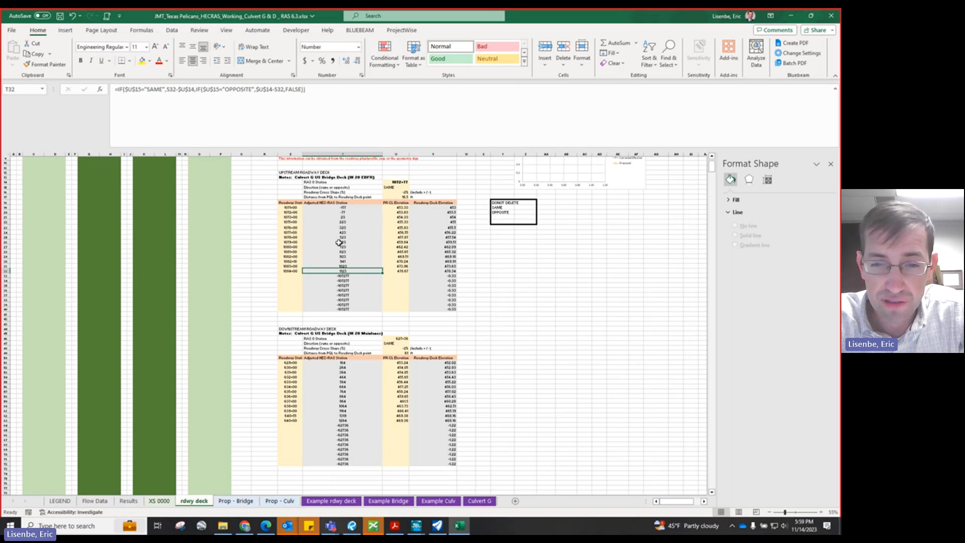
pyautogui.click(347, 410)
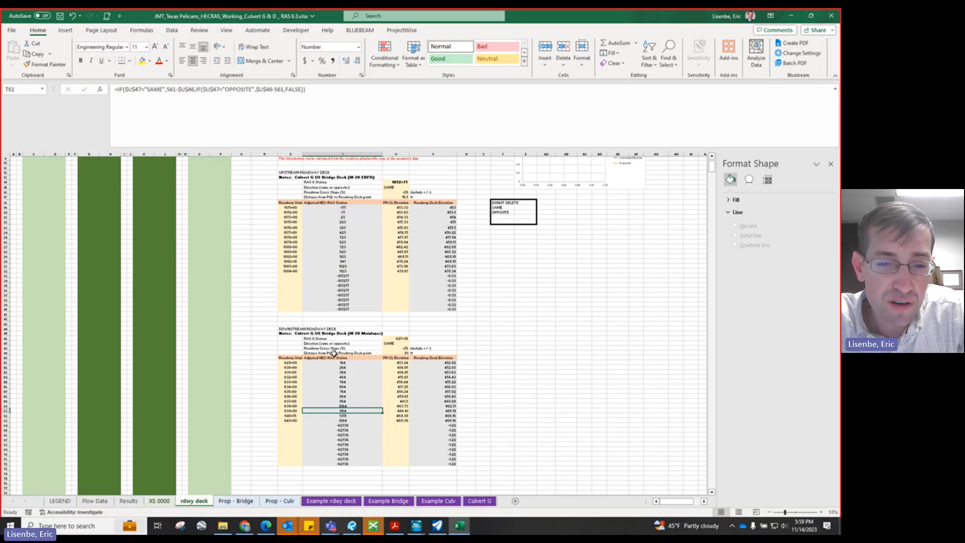
pyautogui.click(396, 339)
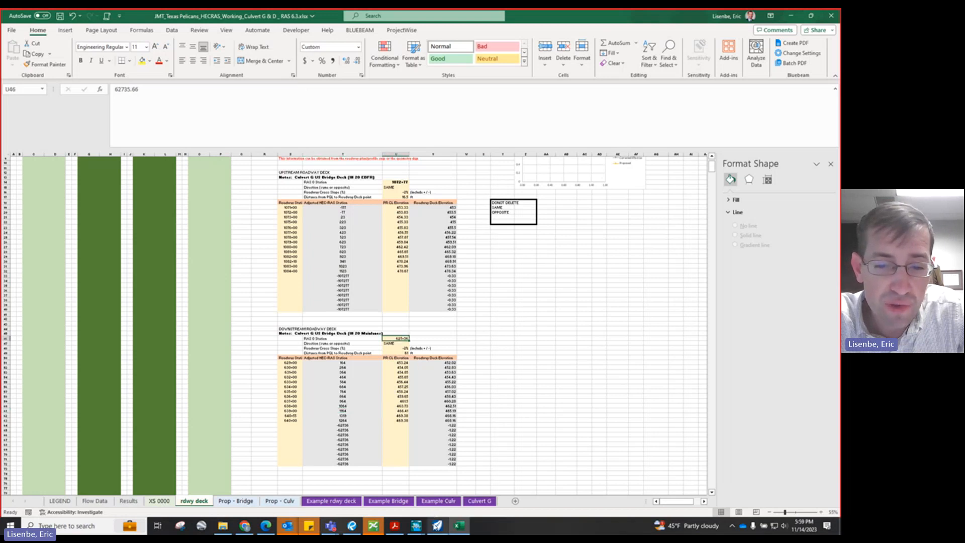
# Step: Switch to OpenRoads Designer and analyze the I-20 mainline stationing near the downstream RAS 0 location
pyautogui.click(437, 525)
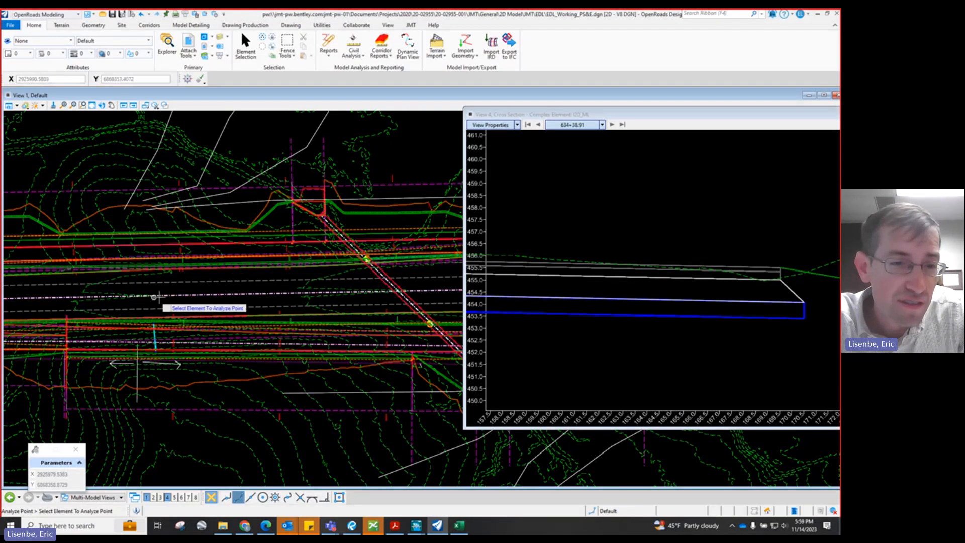
pyautogui.click(169, 294)
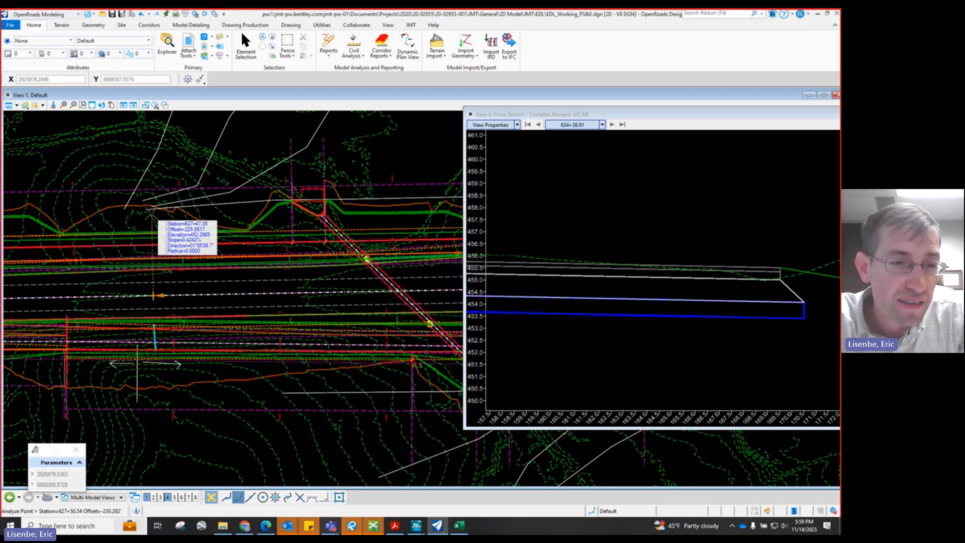
pyautogui.click(148, 203)
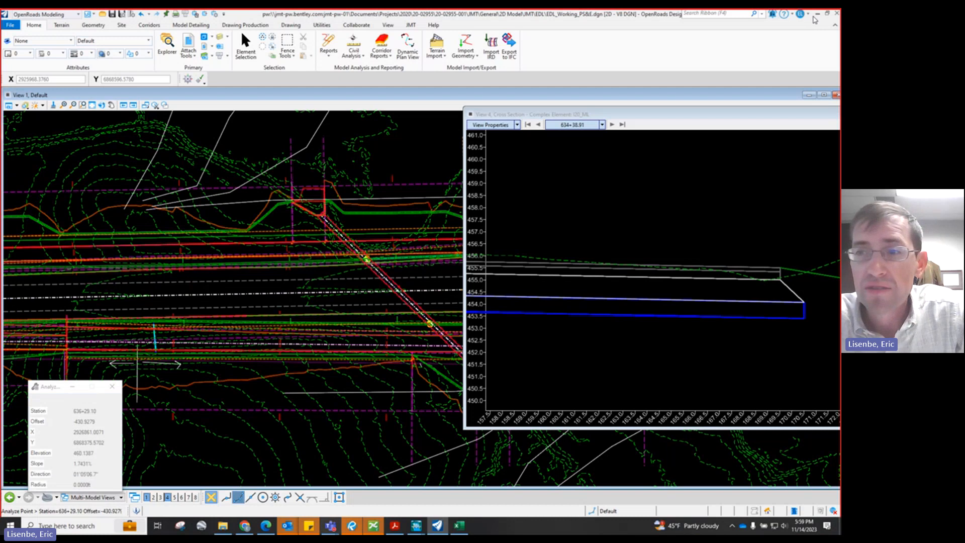
pyautogui.click(818, 14)
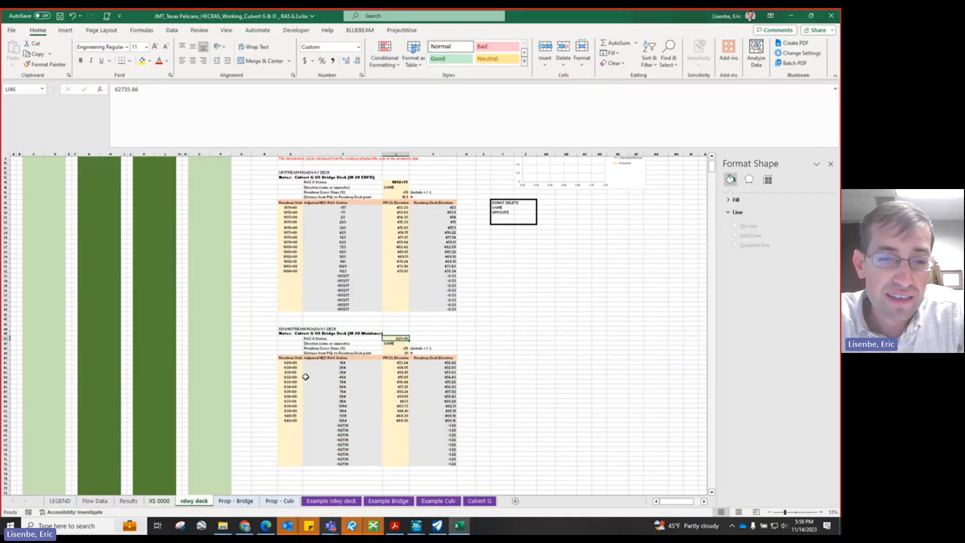
# Step: Compare the downstream roadway stations in the Excel sheet with the mainline alignment around the culvert in OpenRoads Designer
pyautogui.moveTo(290, 362); pyautogui.dragTo(294, 419)
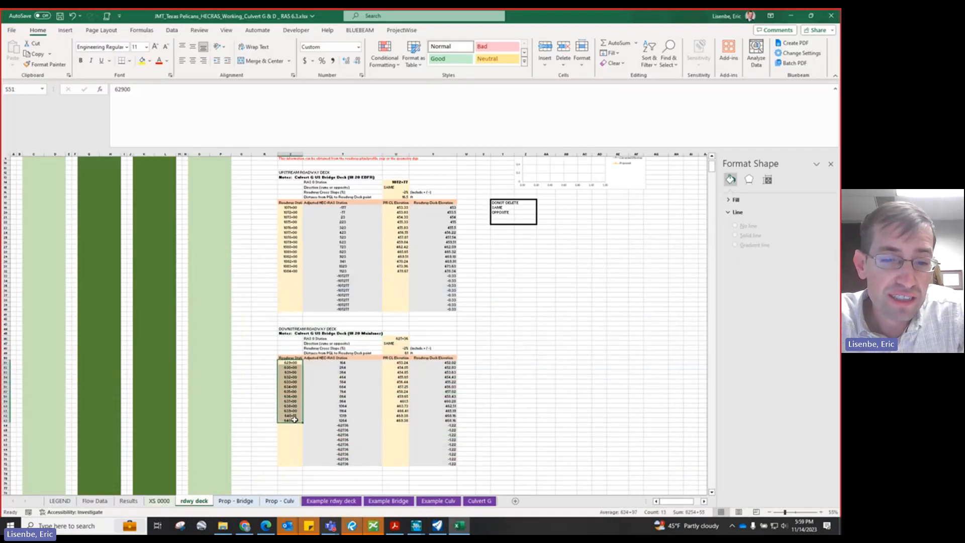
pyautogui.click(791, 17)
pyautogui.click(437, 525)
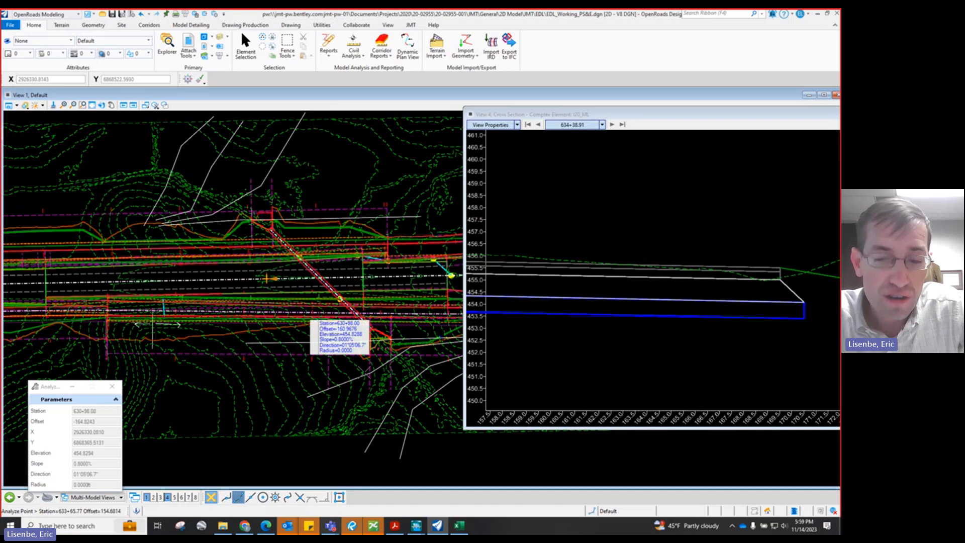
pyautogui.click(458, 525)
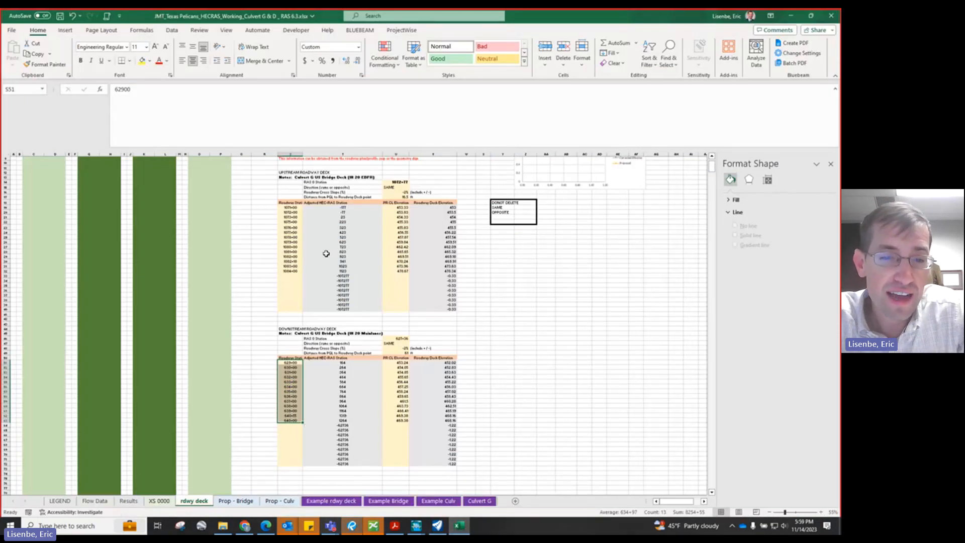
# Step: Copy the upstream adjusted HEC-RAS stations for roadway stations 1071+00 to 1084+00 as values into the US Station column of the Culvert G sheet
pyautogui.click(464, 242)
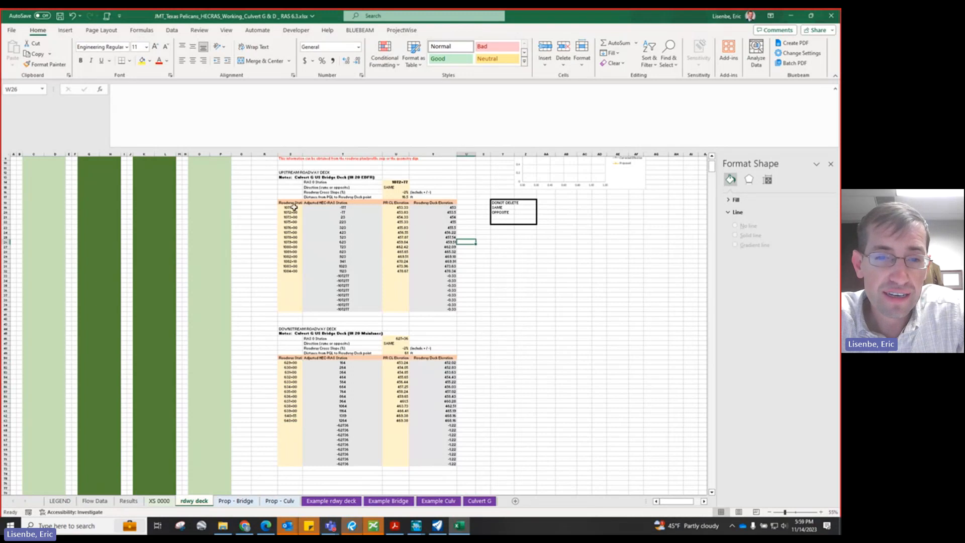
pyautogui.moveTo(292, 204); pyautogui.dragTo(291, 222)
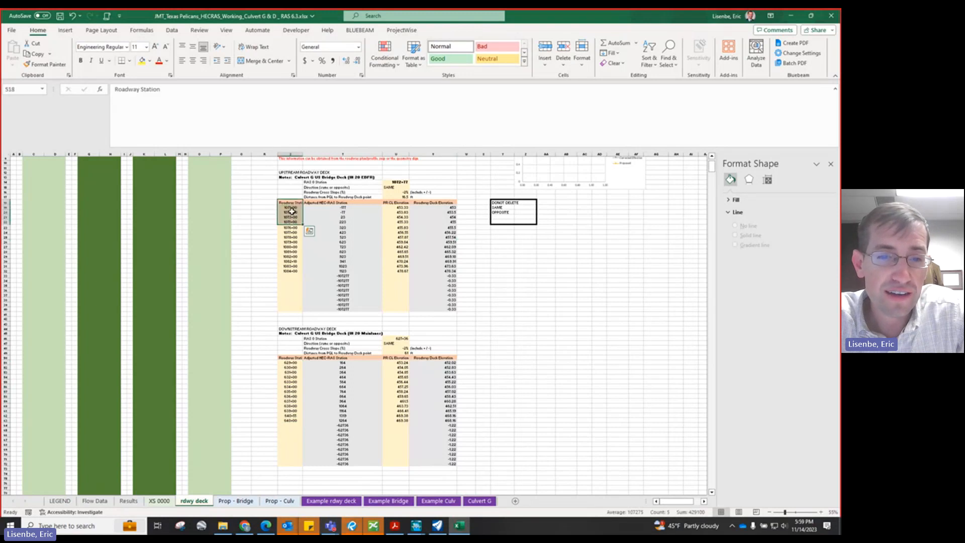
pyautogui.moveTo(344, 206); pyautogui.dragTo(348, 271)
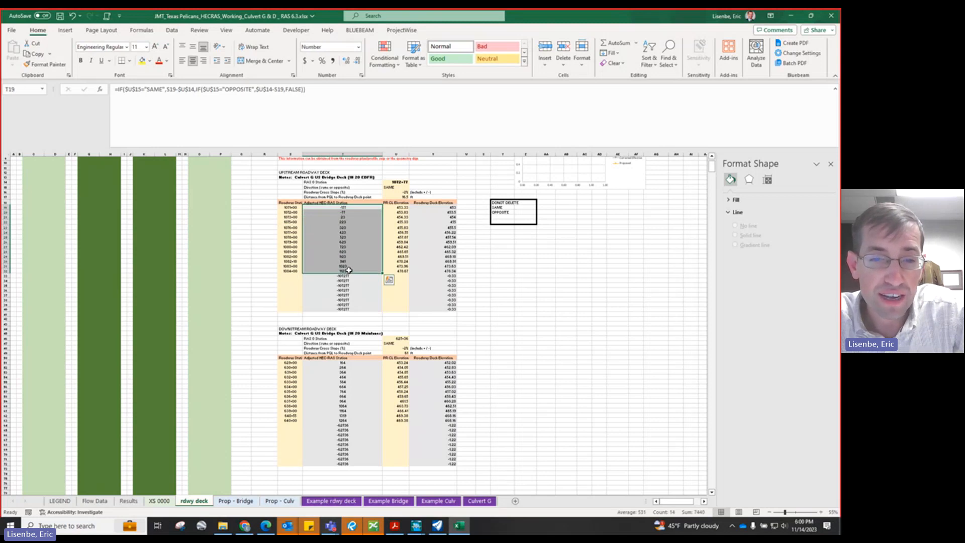
pyautogui.hotkey('ctrl', 'c')
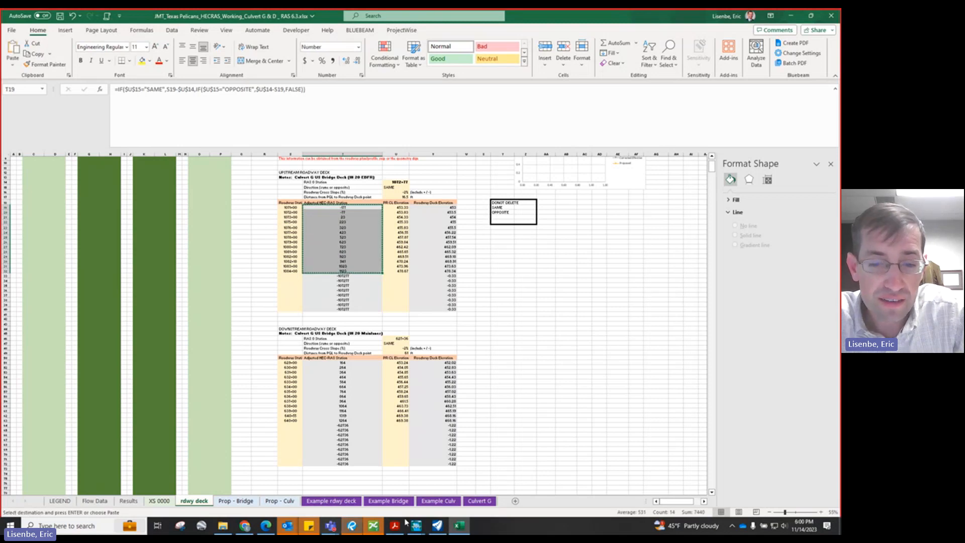
pyautogui.click(480, 501)
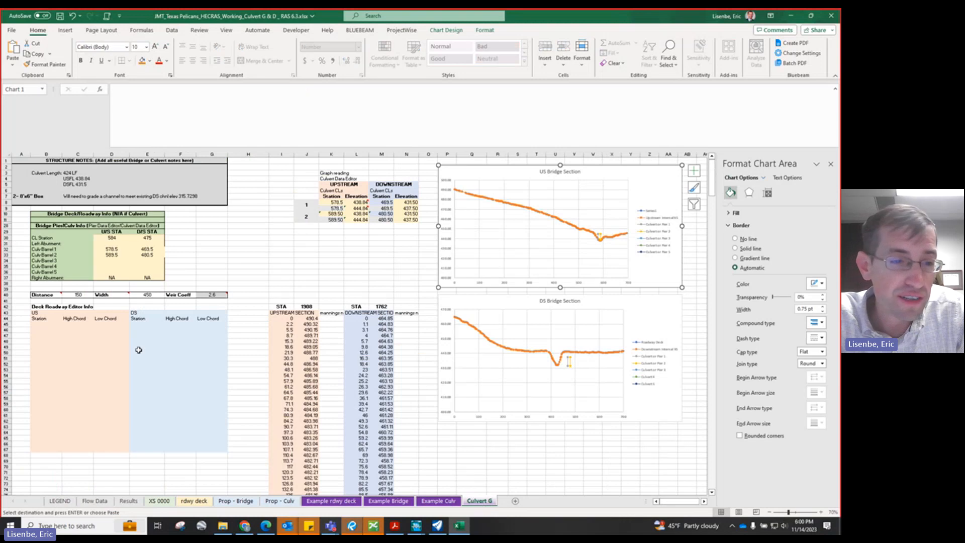
pyautogui.click(44, 324)
pyautogui.rightClick(44, 324)
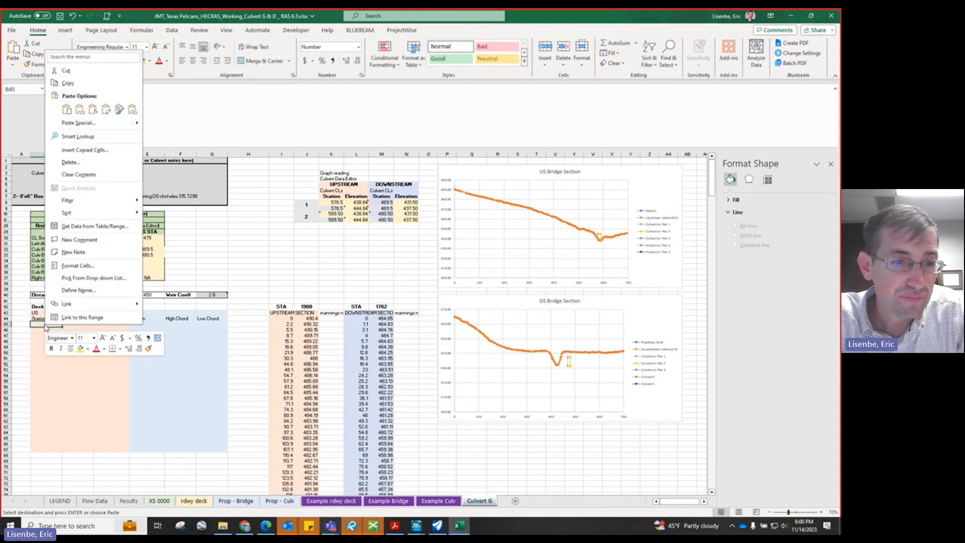
pyautogui.click(79, 109)
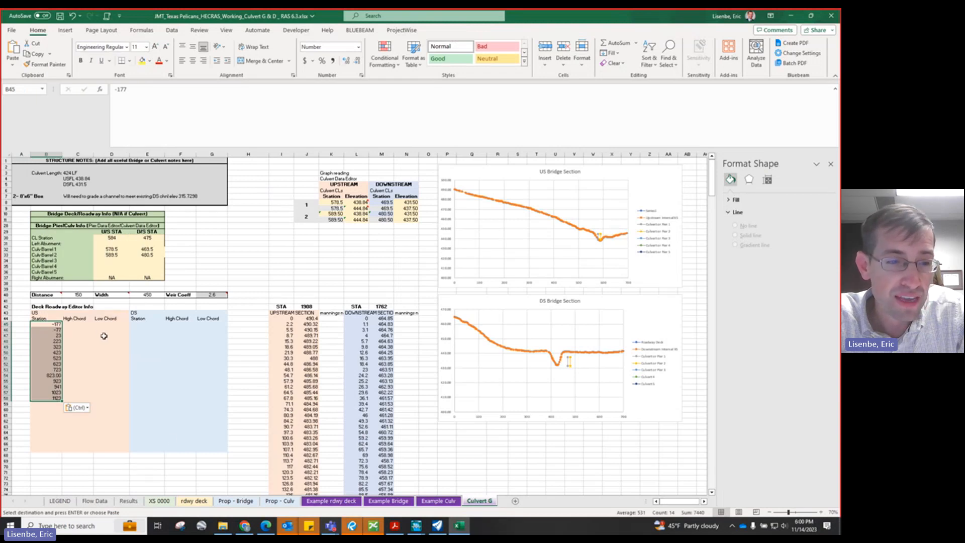
# Step: Copy the matching upstream roadway deck elevations from the rdwy deck sheet as values into the US High Chord column of Culvert G
pyautogui.click(194, 501)
pyautogui.hotkey('ctrl', 'v')
pyautogui.click(422, 206)
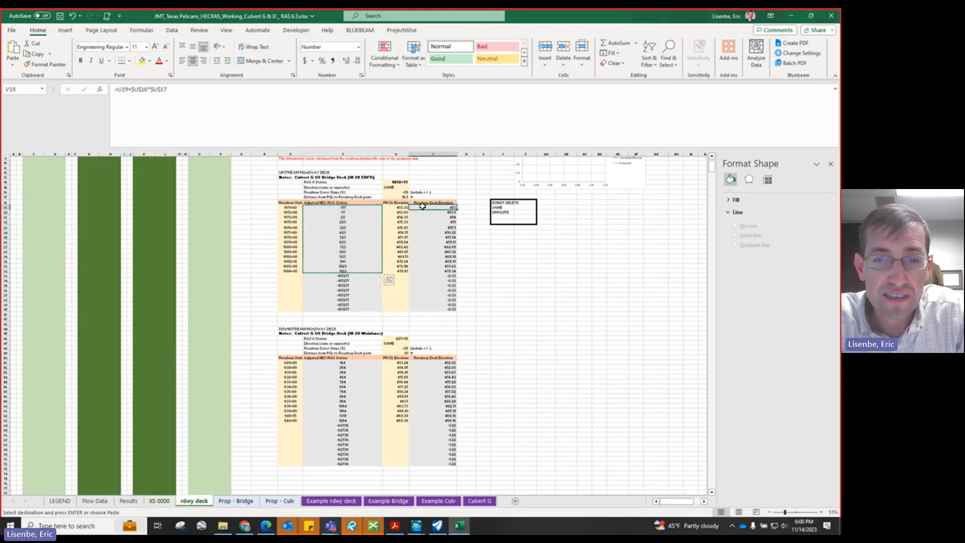
pyautogui.moveTo(423, 207); pyautogui.dragTo(426, 274)
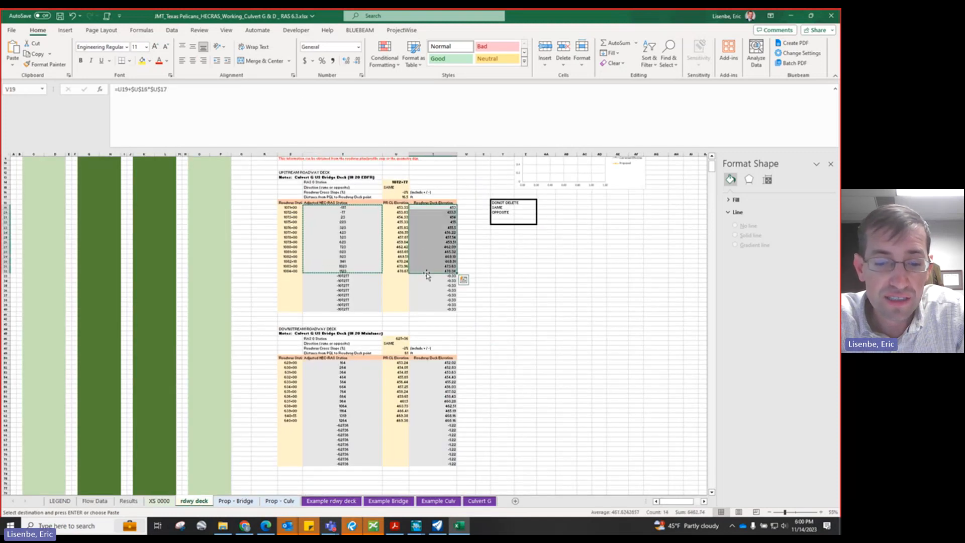
pyautogui.hotkey('ctrl', 'c')
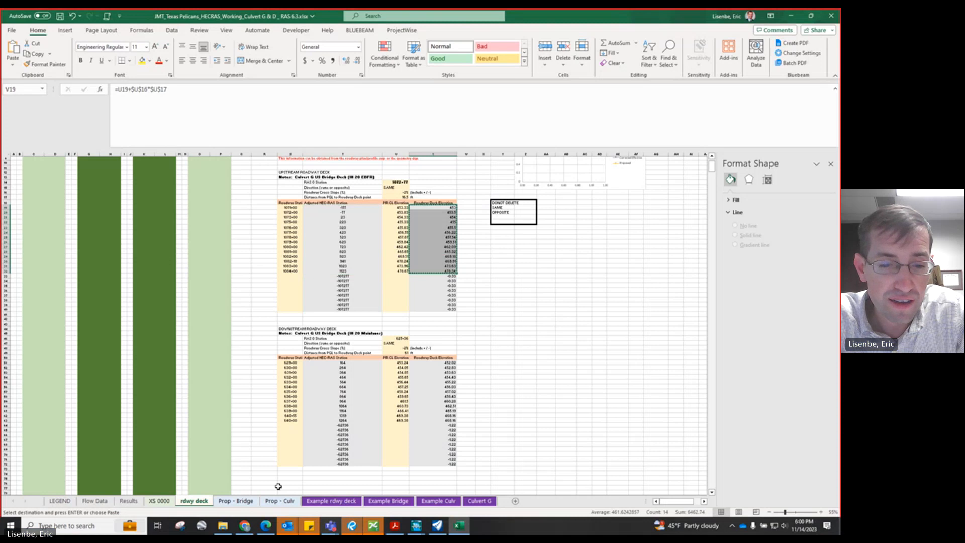
pyautogui.click(479, 501)
pyautogui.click(76, 325)
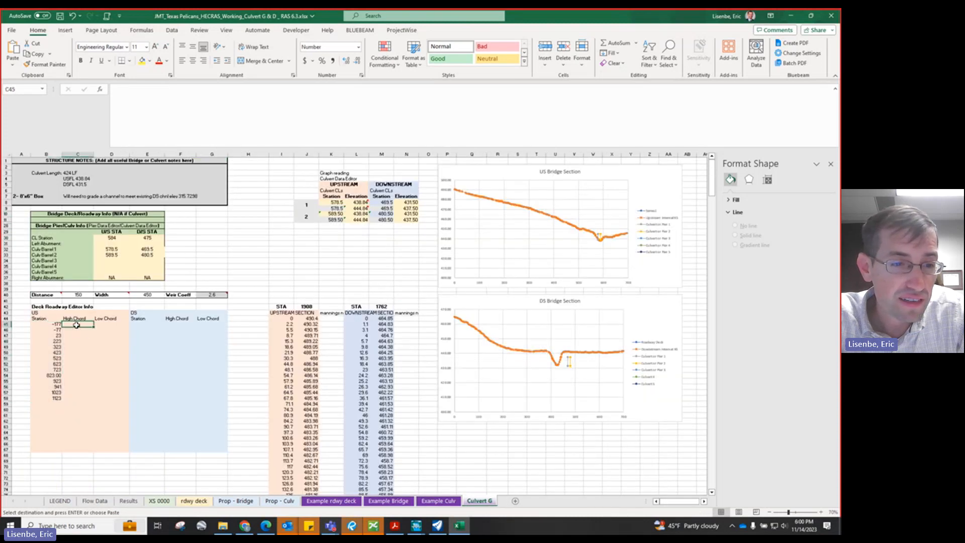
pyautogui.rightClick(76, 325)
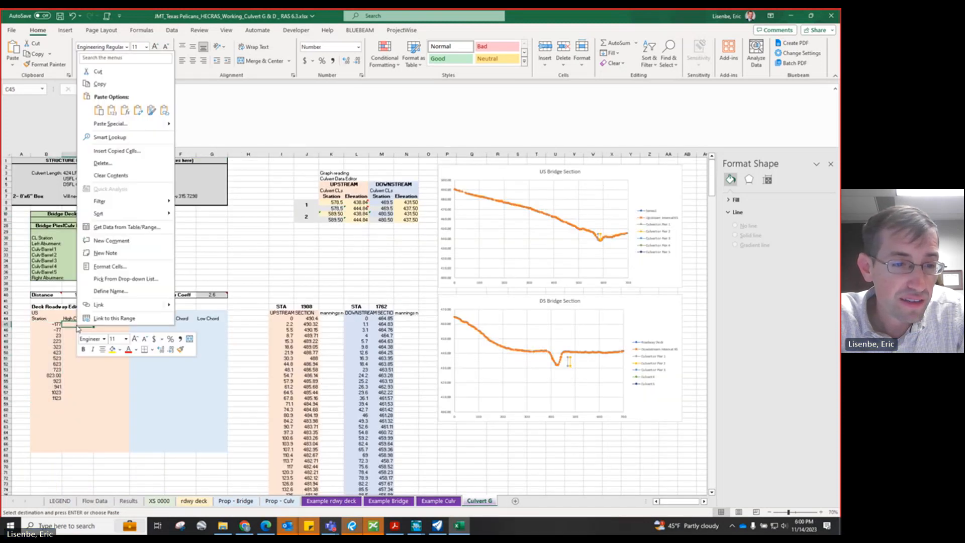
pyautogui.click(112, 111)
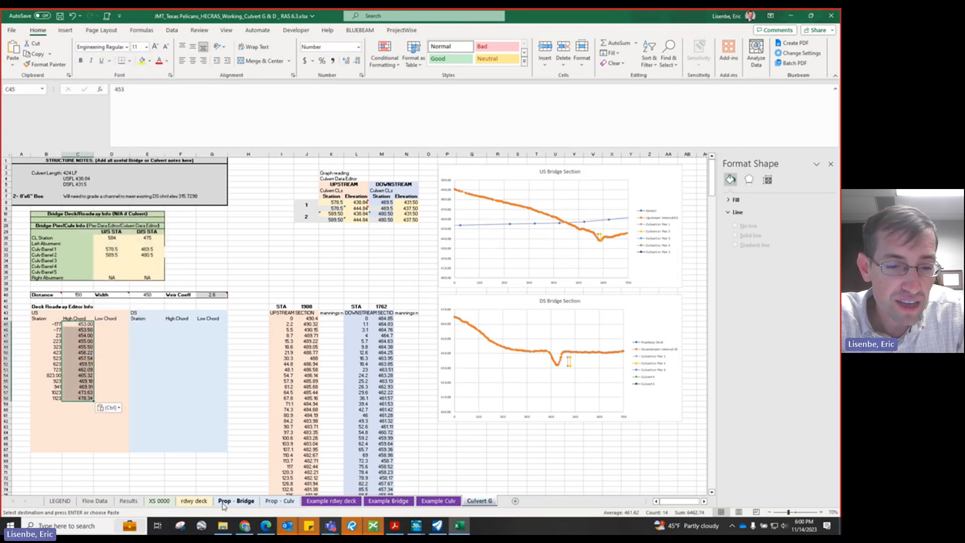
# Step: Set the downstream roadway deck's distance from PGL to roadway deck point to 0 ft on the rdwy deck sheet
pyautogui.click(194, 500)
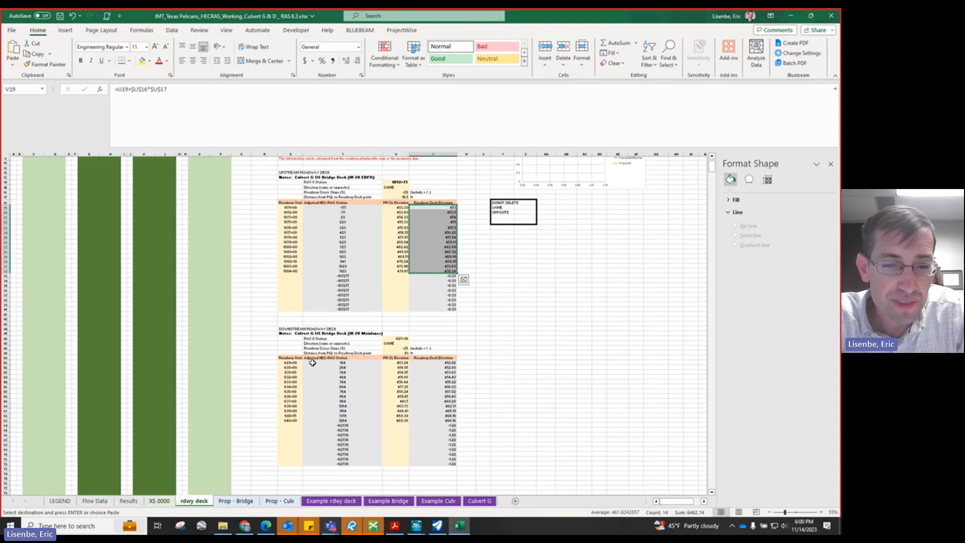
pyautogui.click(397, 352)
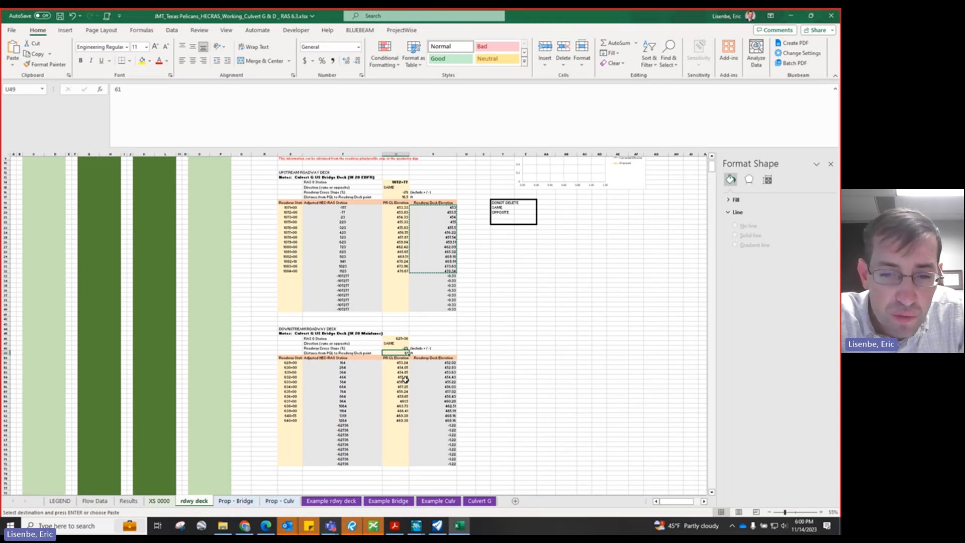
pyautogui.keyDown('ctrl'); pyautogui.scroll(3, 405, 379); pyautogui.keyUp('ctrl')
pyautogui.scroll(-3, 552, 313)
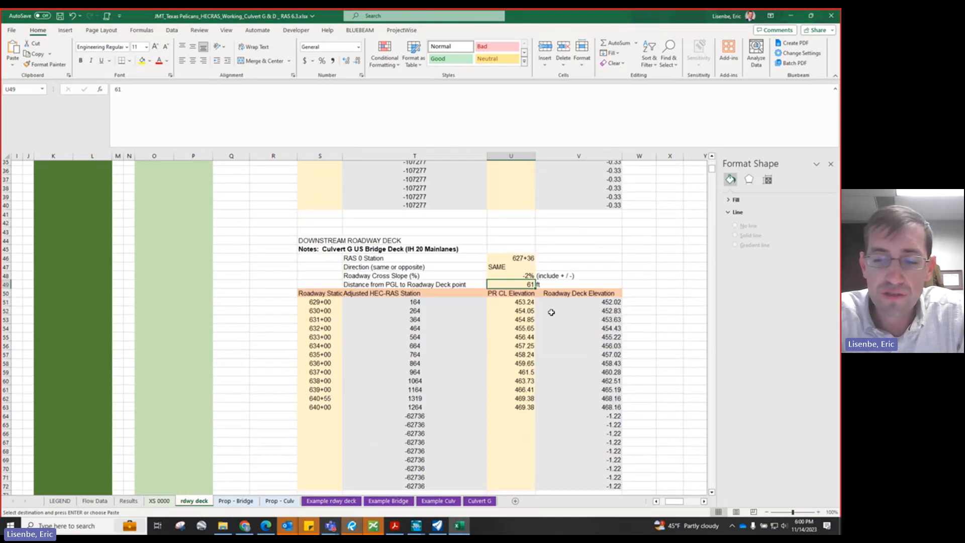
pyautogui.write('0')
pyautogui.press('Return')
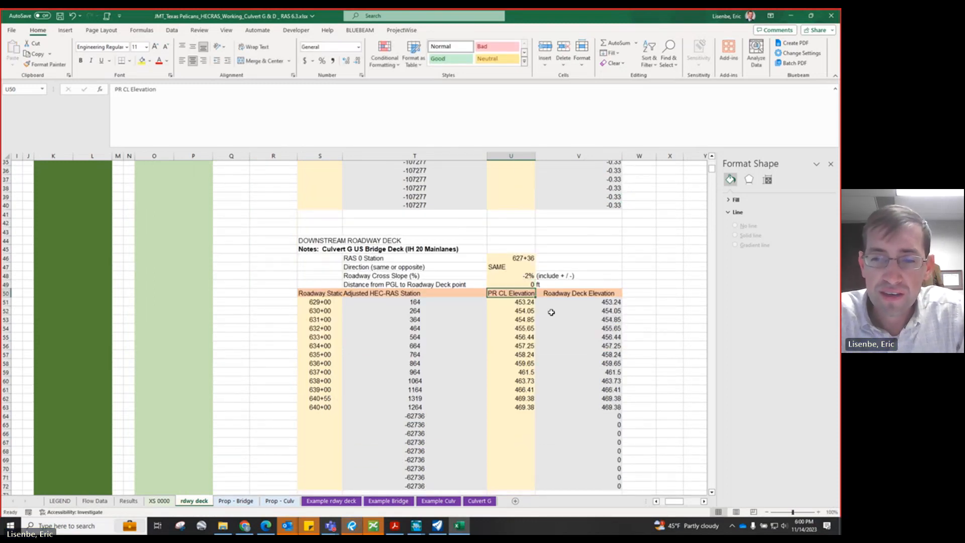
# Step: Copy the downstream adjusted HEC-RAS stations for roadway stations 629+00 to 640+00 as values into the DS Station column of the Culvert G sheet
pyautogui.moveTo(413, 301); pyautogui.dragTo(413, 407)
pyautogui.hotkey('ctrl', 'c')
pyautogui.hotkey('ctrl', 'pagedown')
pyautogui.hotkey('ctrl', 'pagedown')
pyautogui.hotkey('ctrl', 'pagedown')
pyautogui.hotkey('ctrl', 'pagedown')
pyautogui.hotkey('ctrl', 'pagedown')
pyautogui.hotkey('ctrl', 'pagedown')
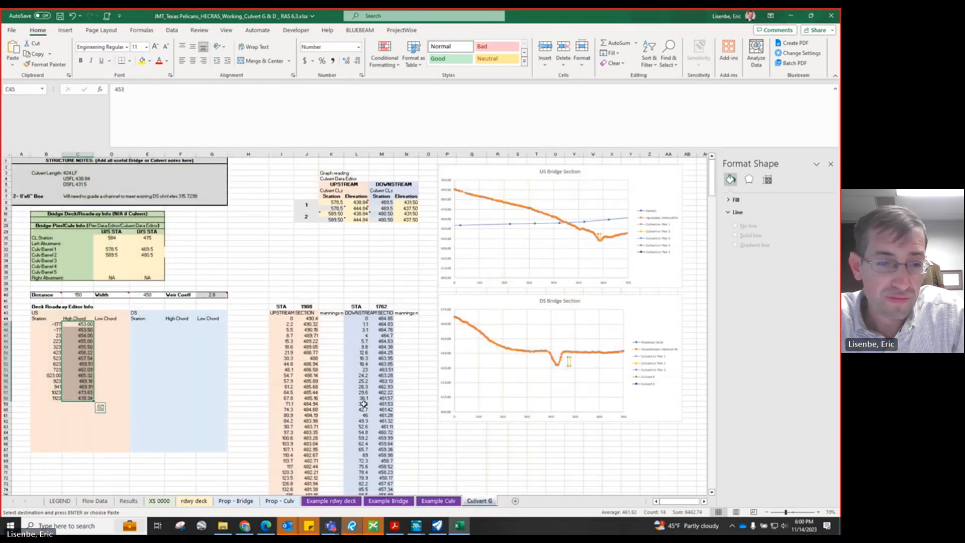
pyautogui.click(146, 324)
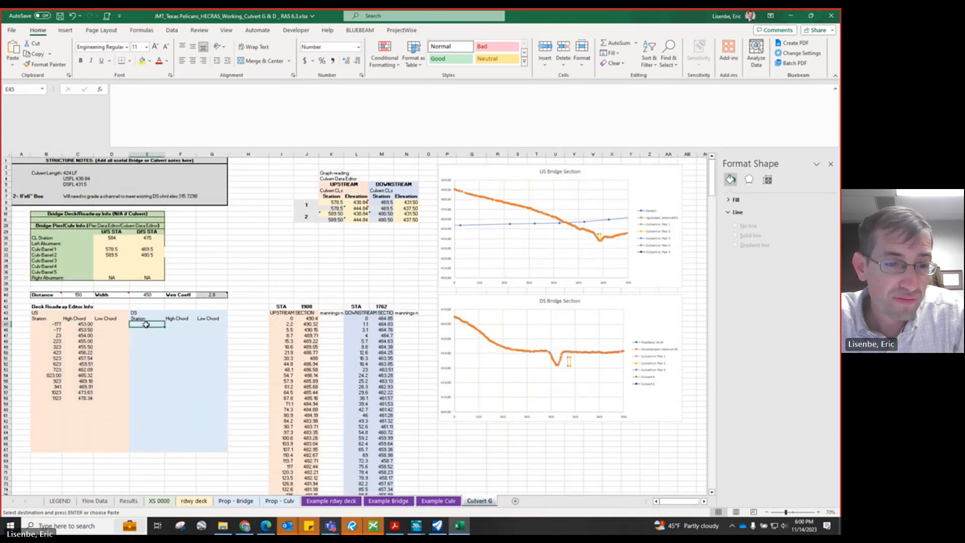
pyautogui.rightClick(146, 324)
pyautogui.click(182, 109)
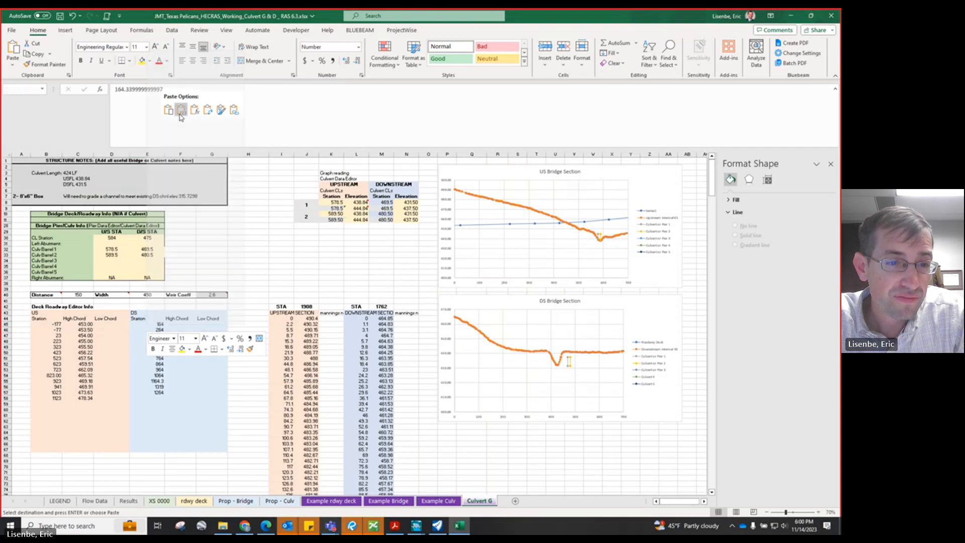
# Step: Copy the matching downstream roadway deck elevations from the rdwy deck sheet as values into the DS High Chord column of Culvert G
pyautogui.click(194, 501)
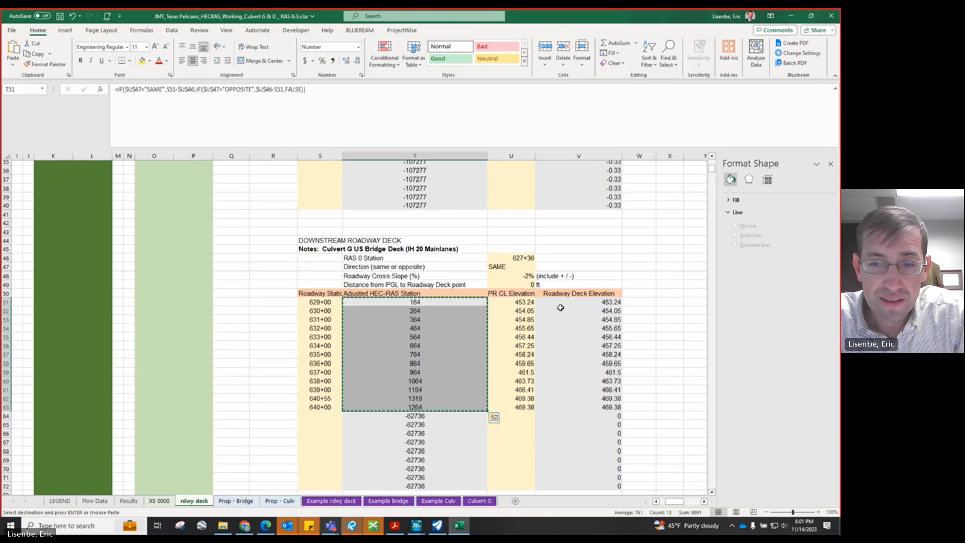
pyautogui.moveTo(560, 302); pyautogui.dragTo(568, 405)
pyautogui.hotkey('ctrl', 'c')
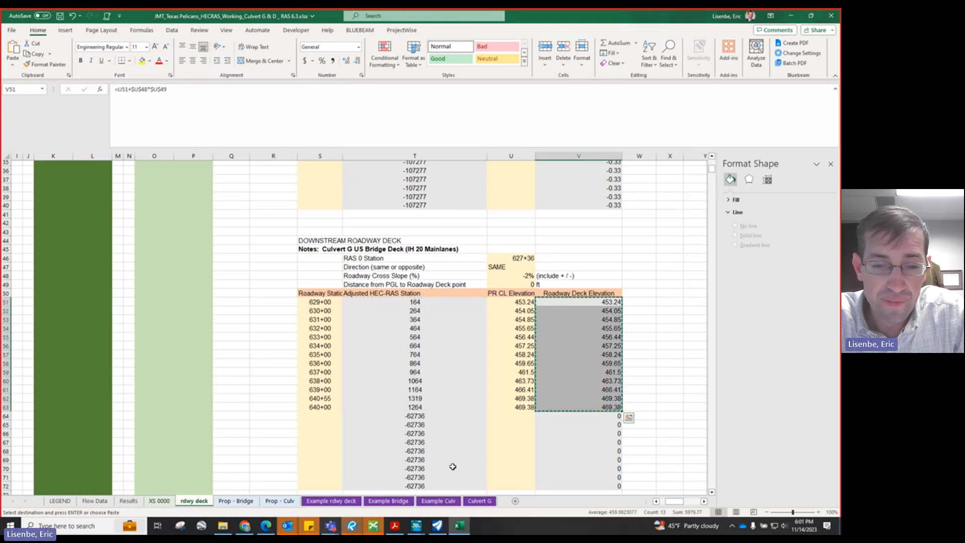
pyautogui.click(478, 501)
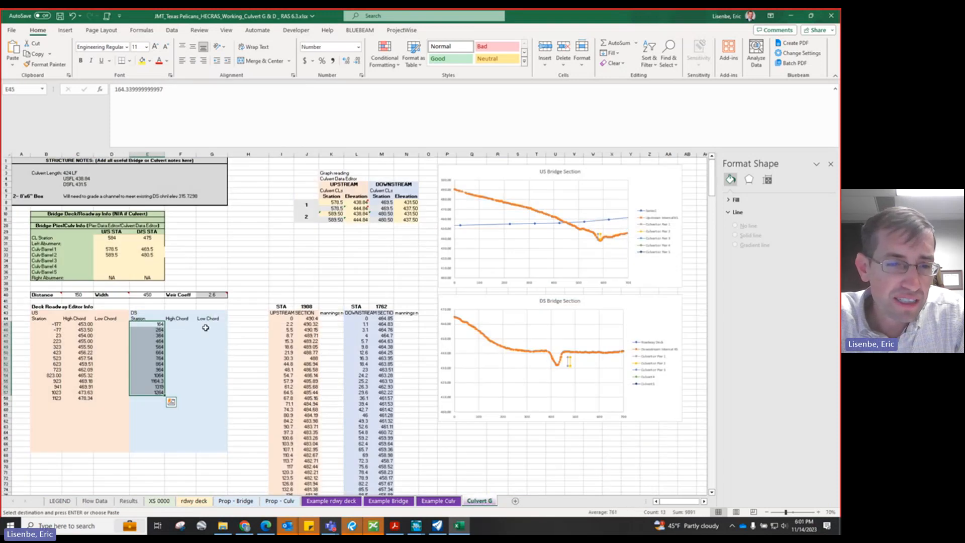
pyautogui.rightClick(185, 324)
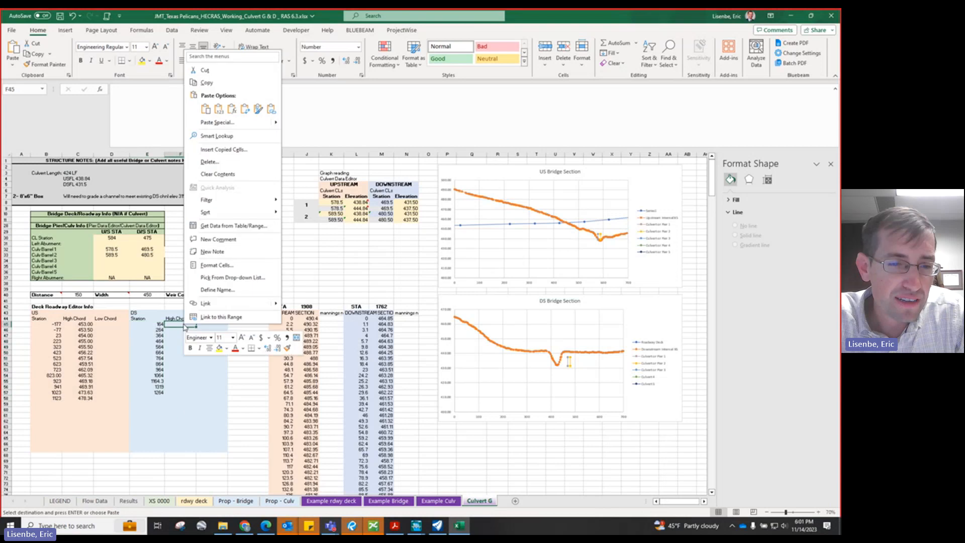
pyautogui.click(219, 109)
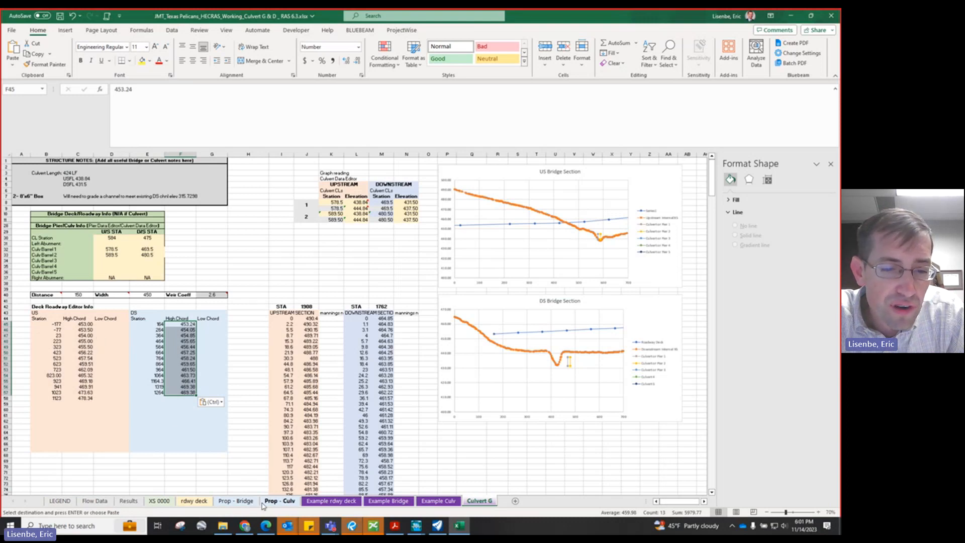
# Step: Switch to OpenRoads Designer and check the mainline station and elevation at the start of the culvert's HEC-RAS cross-section line
pyautogui.click(149, 330)
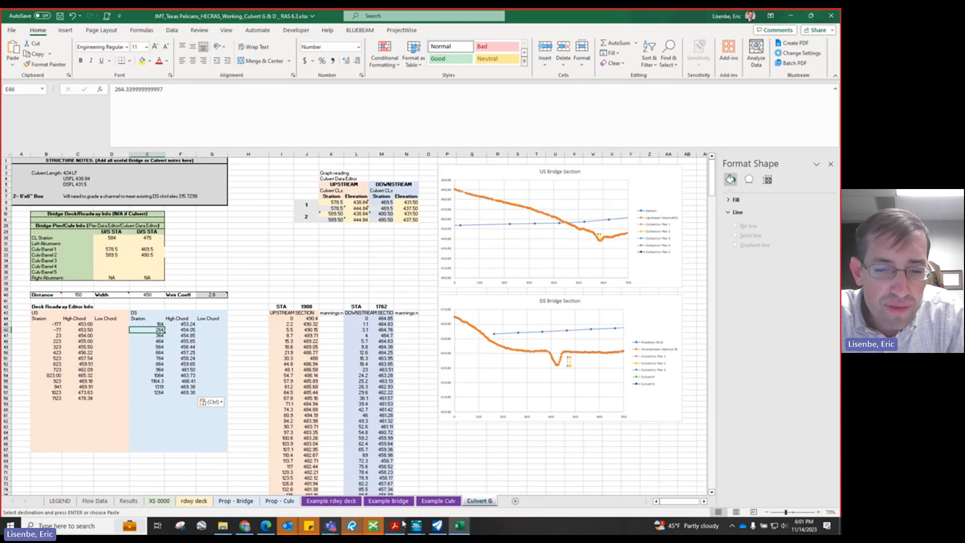
pyautogui.click(438, 526)
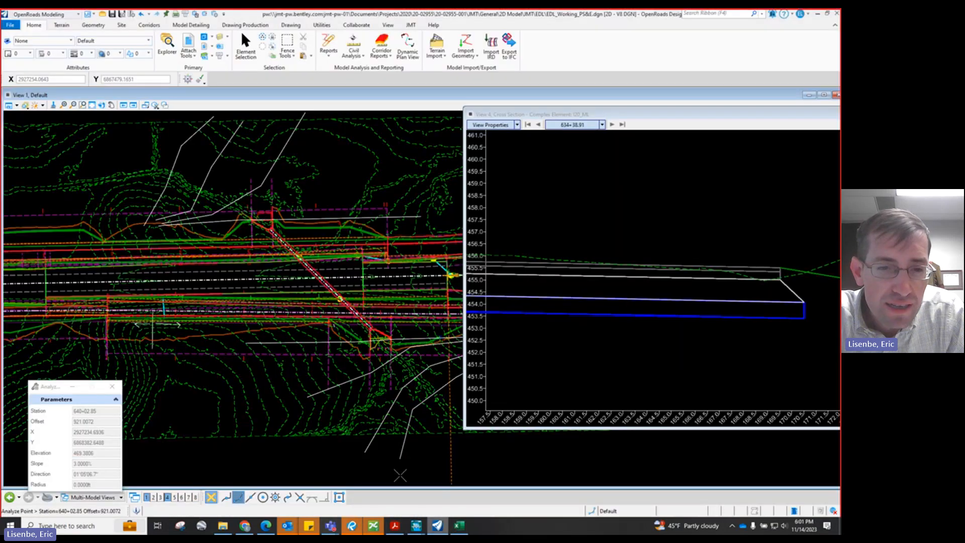
pyautogui.scroll(1, 165, 280)
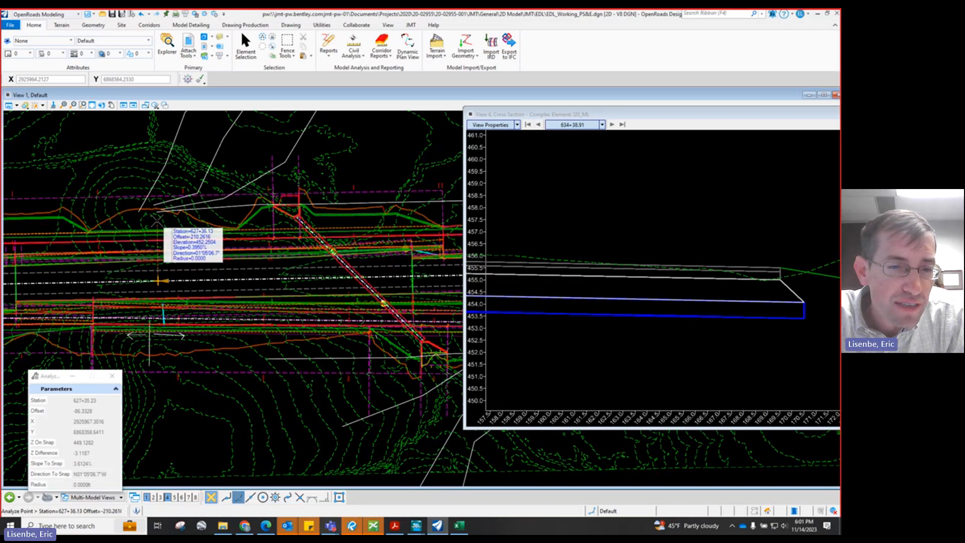
pyautogui.click(157, 210)
pyautogui.scroll(2, 157, 211)
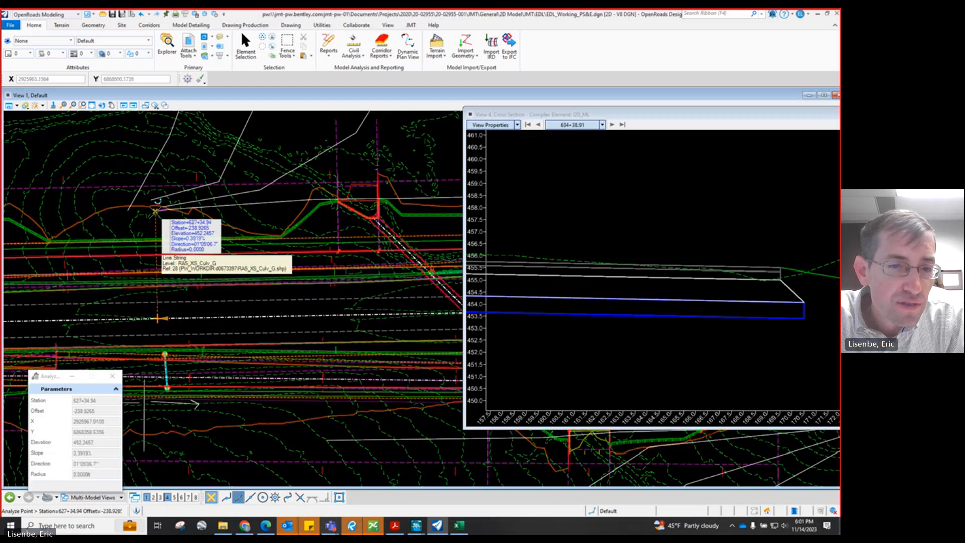
# Step: Return to Excel and compare the downstream roadway stations on the rdwy deck sheet with the Culvert G deck/roadway table
pyautogui.click(453, 524)
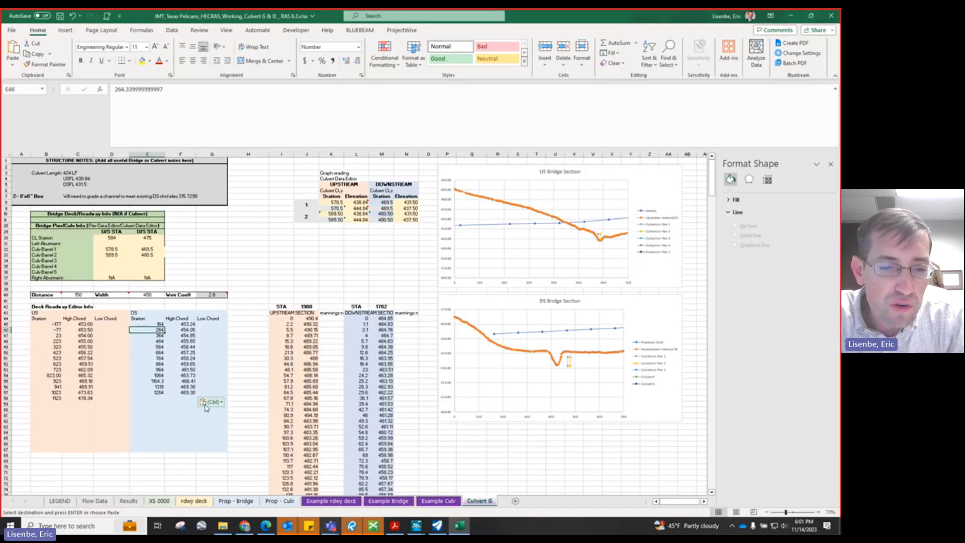
pyautogui.click(194, 501)
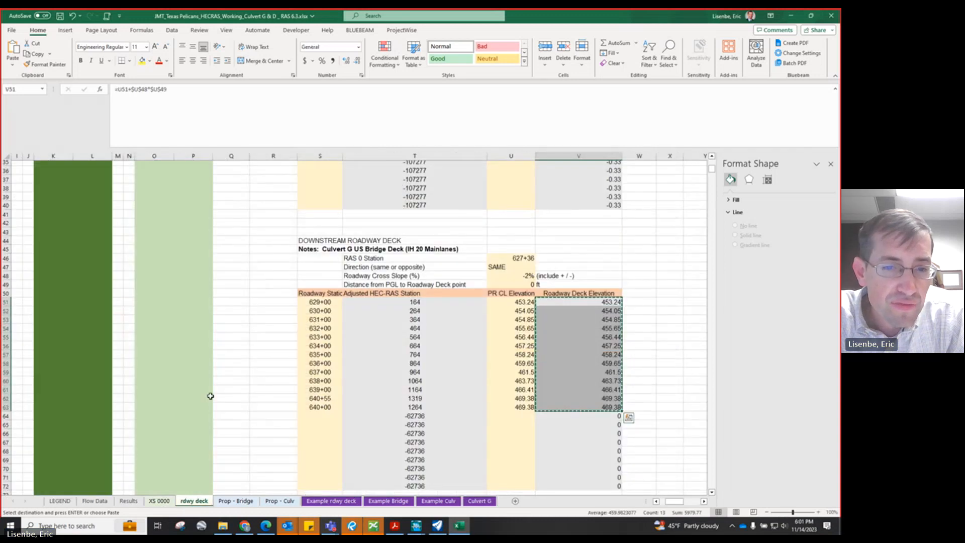
pyautogui.click(317, 319)
pyautogui.scroll(1, 318, 321)
pyautogui.click(321, 328)
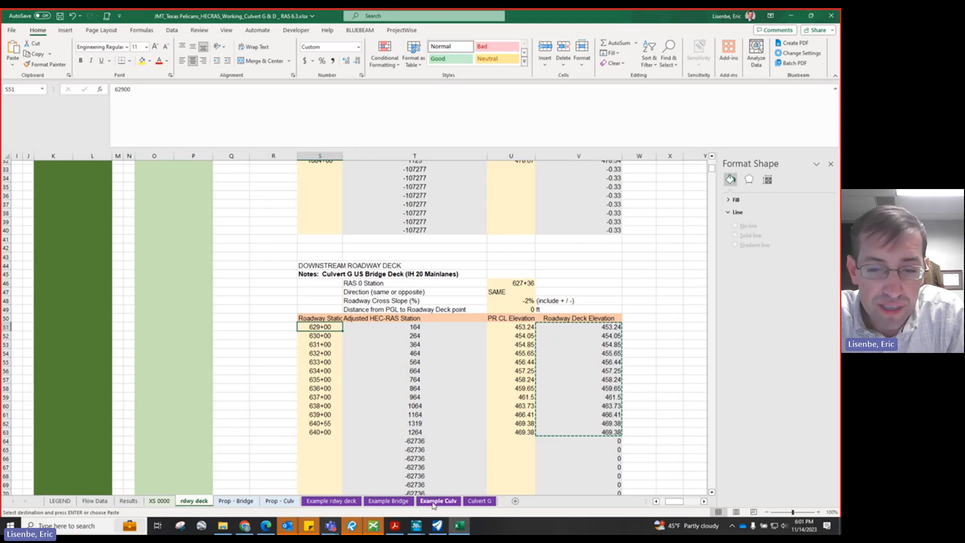
pyautogui.click(479, 500)
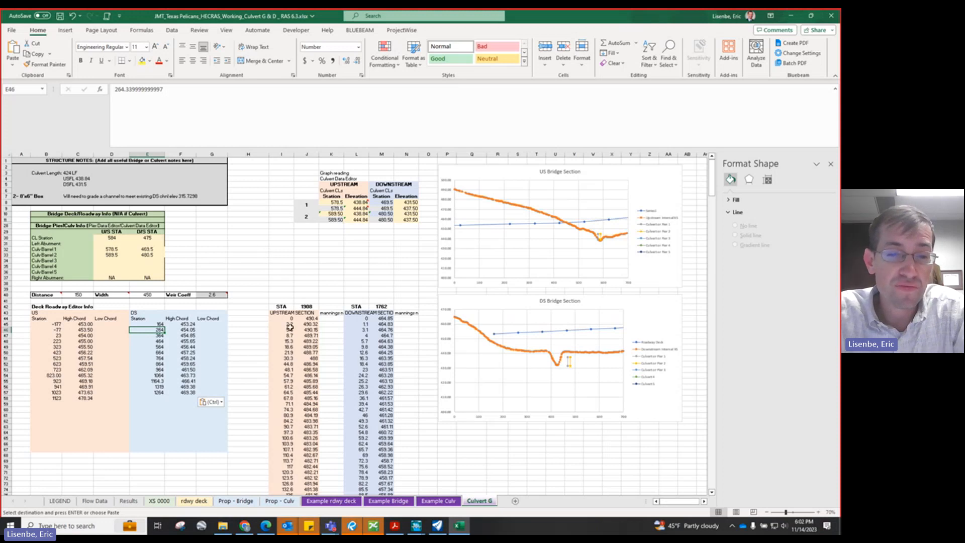
# Step: Review the upstream 1908 and downstream 1762 section data and the upstream culvert centerline station on the Culvert G sheet
pyautogui.scroll(-3, 289, 293)
pyautogui.scroll(3, 307, 311)
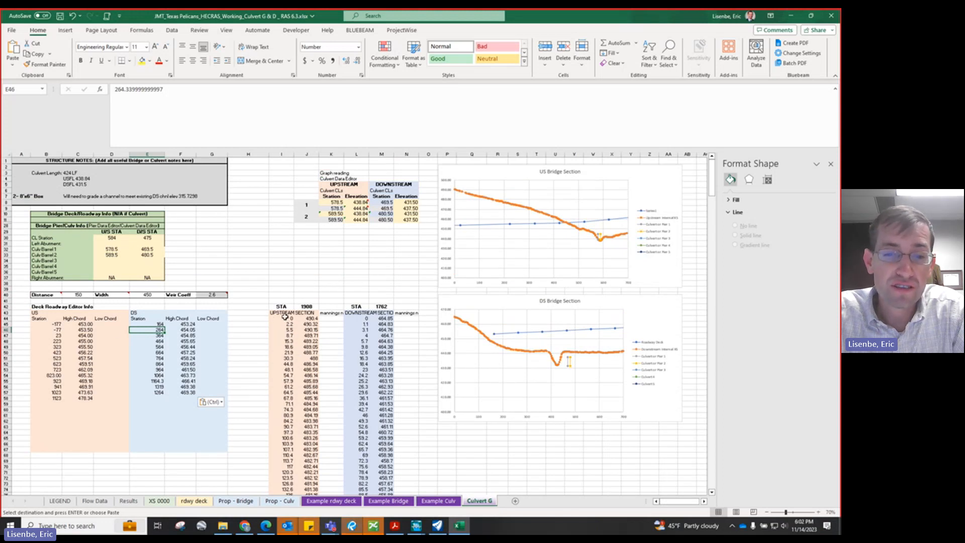
pyautogui.moveTo(291, 318); pyautogui.dragTo(312, 428)
pyautogui.scroll(-4, 312, 428)
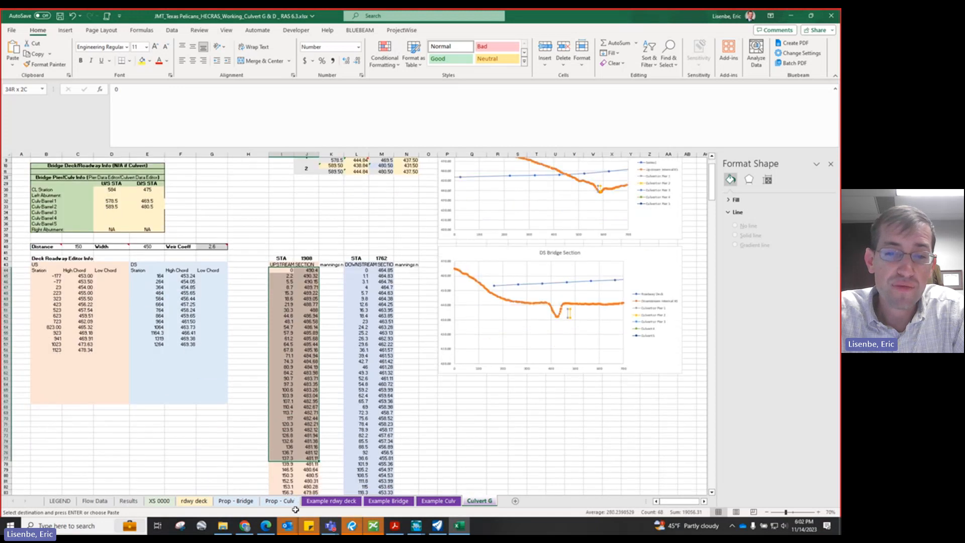
pyautogui.click(297, 298)
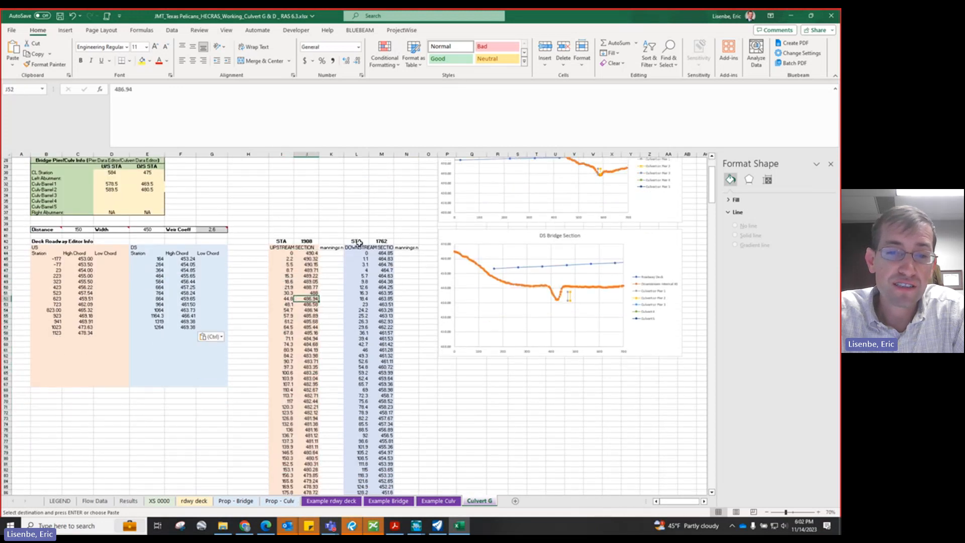
pyautogui.moveTo(360, 253); pyautogui.dragTo(399, 490)
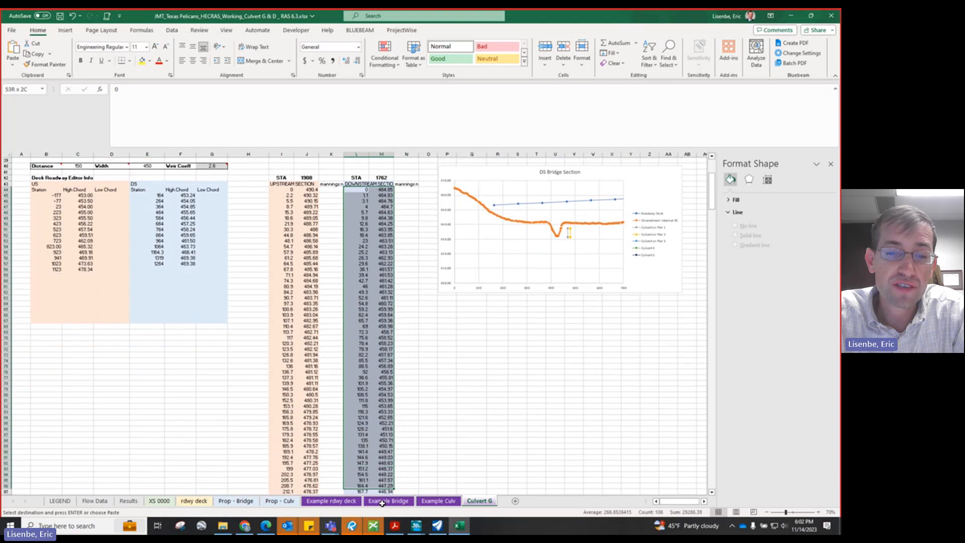
pyautogui.scroll(10, 361, 362)
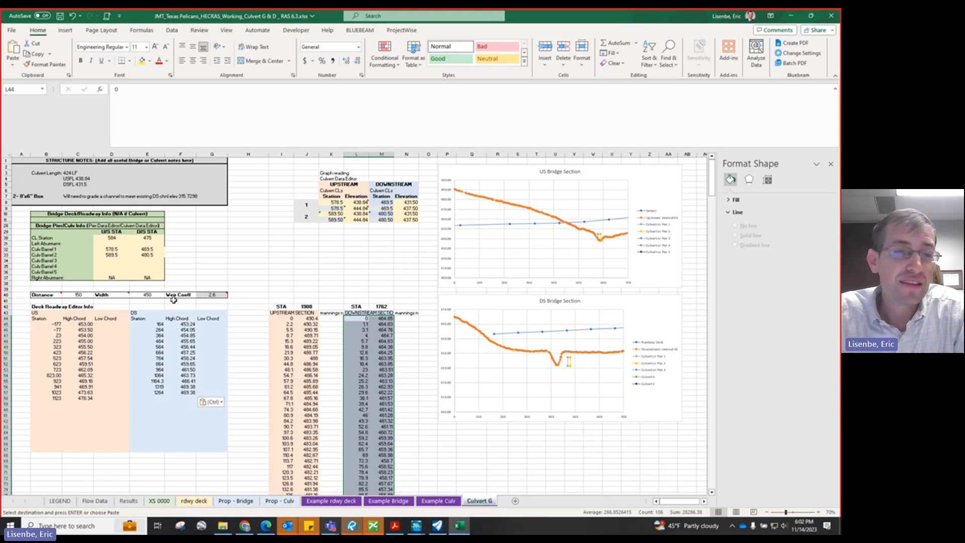
pyautogui.click(108, 237)
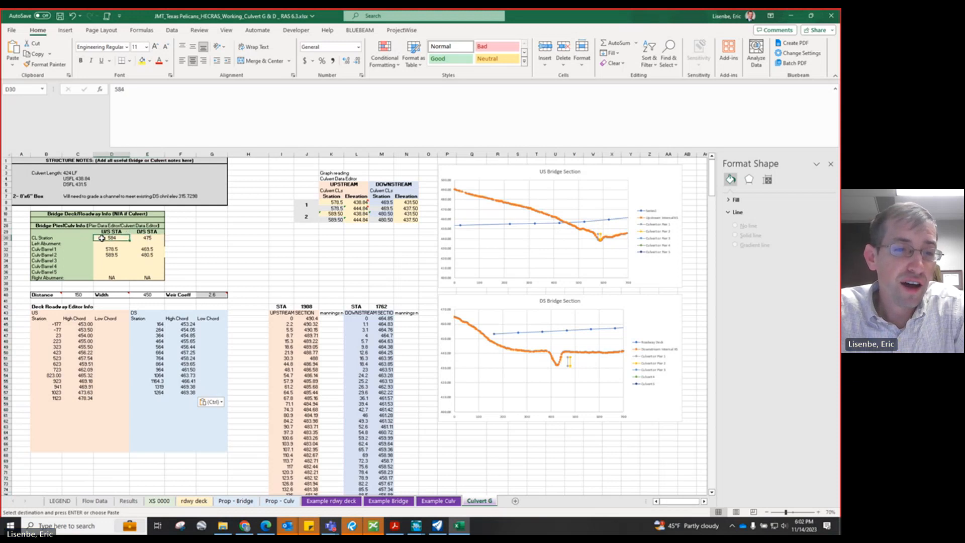
# Step: Switch to OpenRoads Designer, end the current point analysis, and examine the cross-section lines around the culvert crossing
pyautogui.click(436, 525)
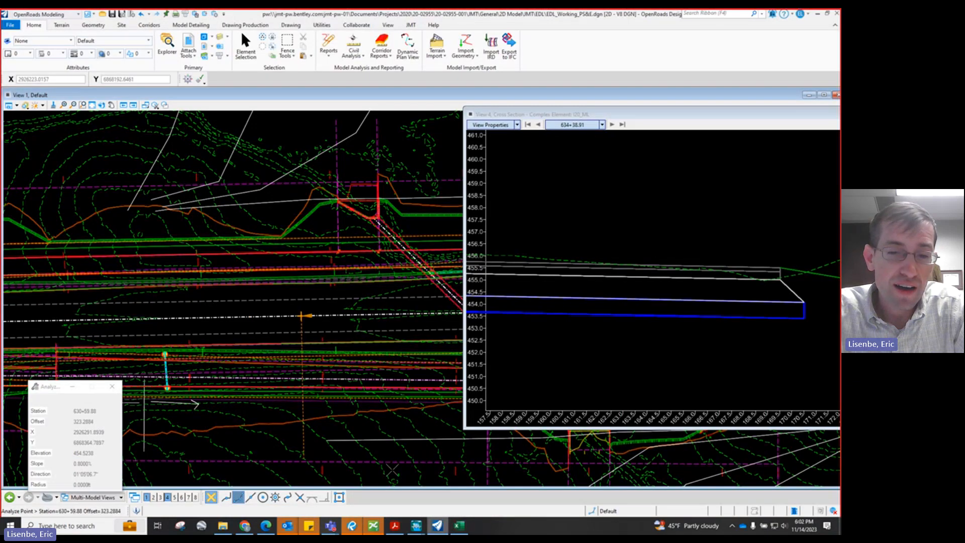
pyautogui.scroll(-2, 181, 299)
pyautogui.rightClick(242, 363)
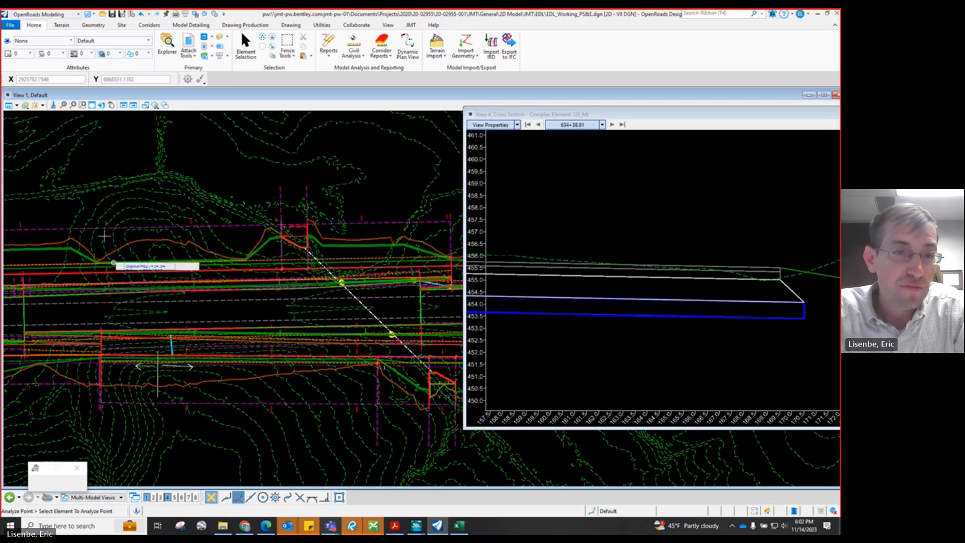
pyautogui.scroll(-2, 184, 297)
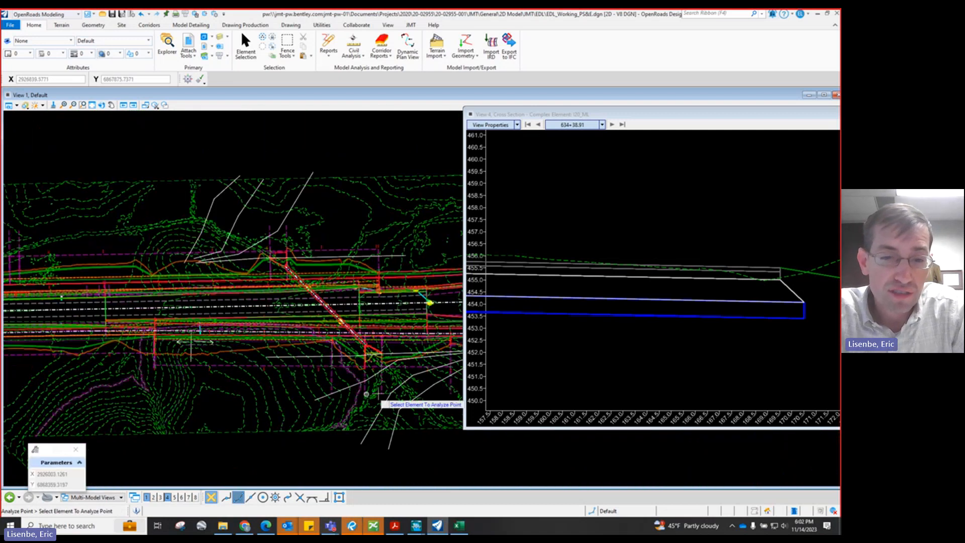
pyautogui.scroll(1, 376, 394)
pyautogui.scroll(1, 251, 366)
pyautogui.scroll(1, 232, 346)
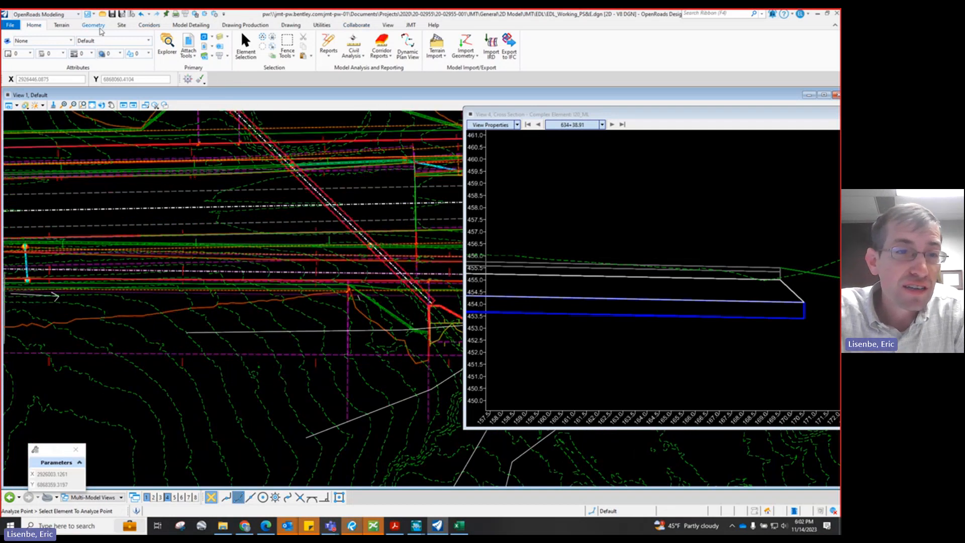
# Step: Start Measure Distance between points and inspect the cross-section line from its start to the culvert crossing
pyautogui.click(291, 25)
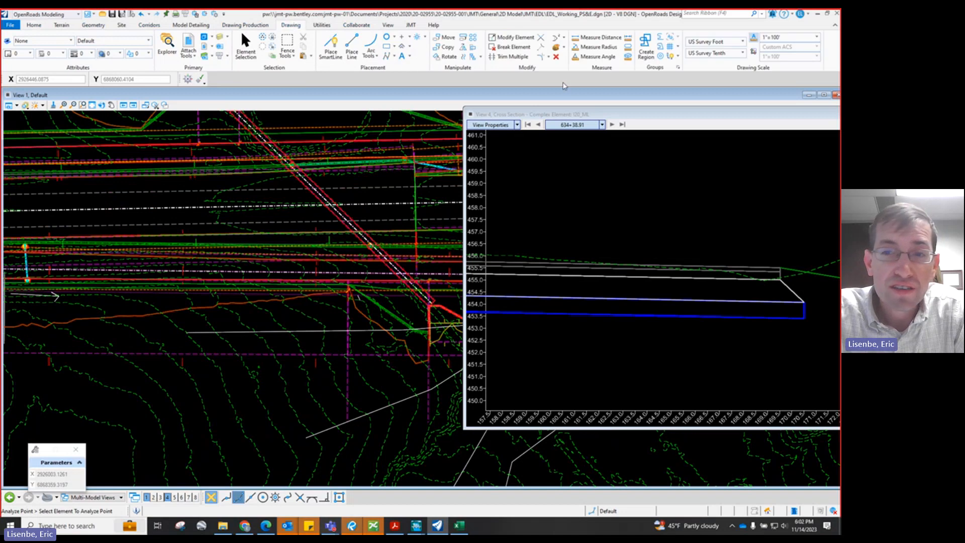
pyautogui.click(598, 37)
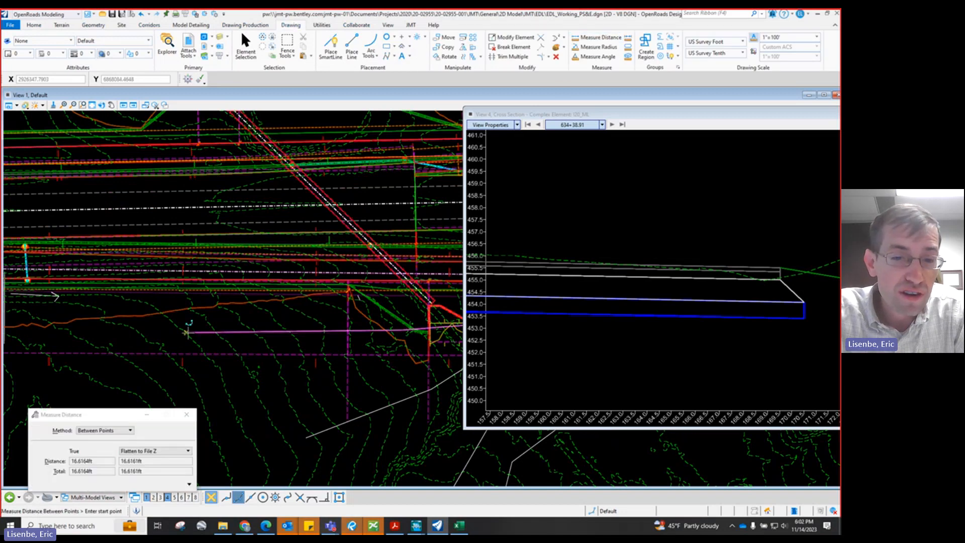
pyautogui.scroll(-2, 76, 323)
pyautogui.scroll(1, 314, 326)
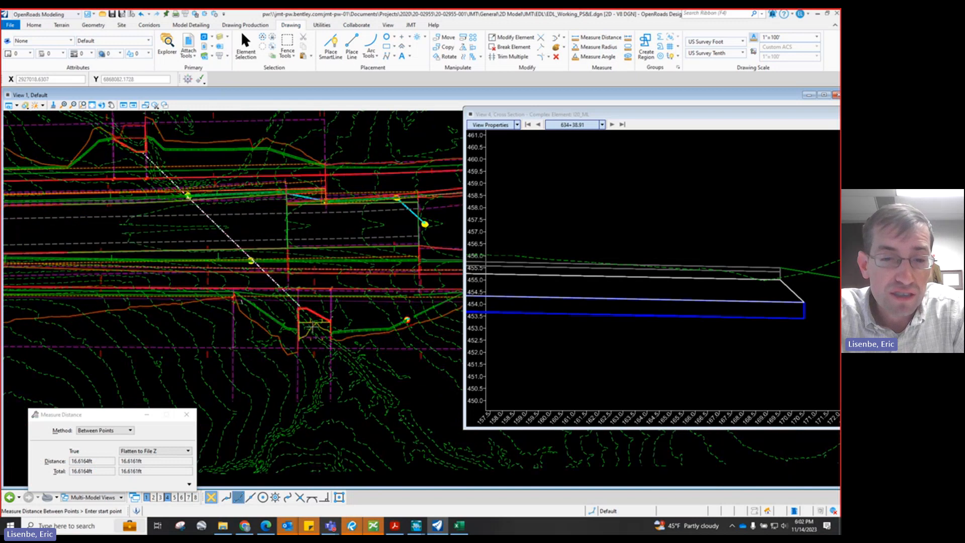
pyautogui.scroll(1, 313, 326)
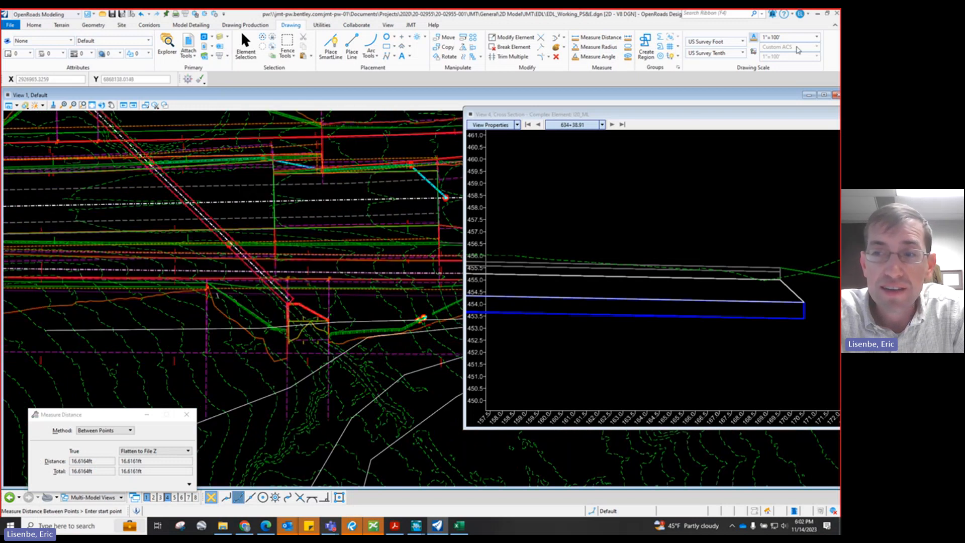
pyautogui.scroll(-1, 337, 409)
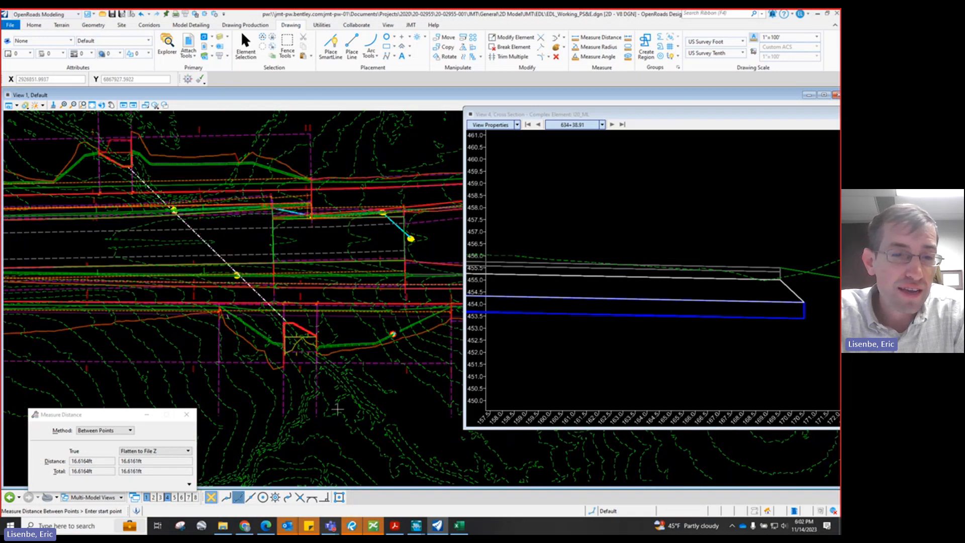
pyautogui.scroll(-1, 337, 409)
pyautogui.scroll(1, 30, 236)
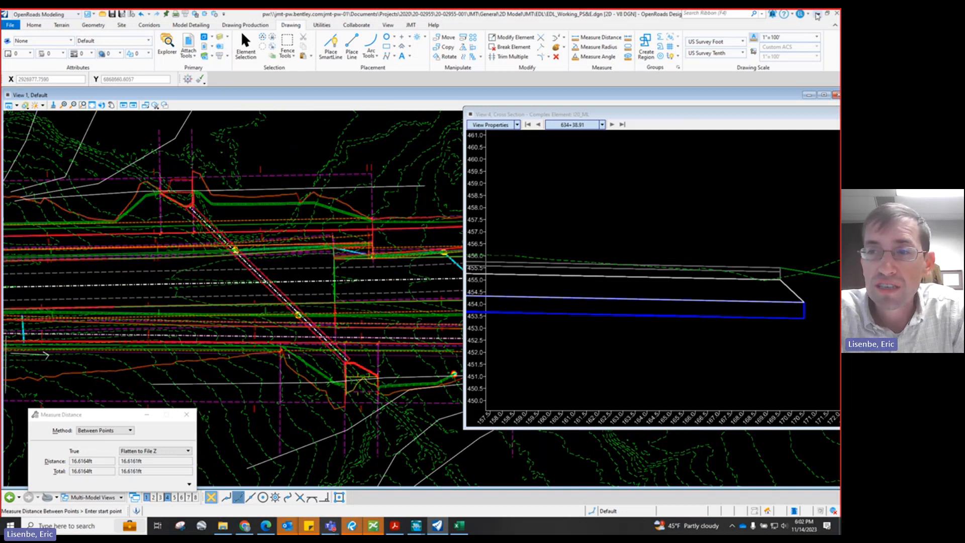
# Step: Return to Excel and examine the culvert barrels against the ground lines in the US and DS Bridge Section charts
pyautogui.click(817, 15)
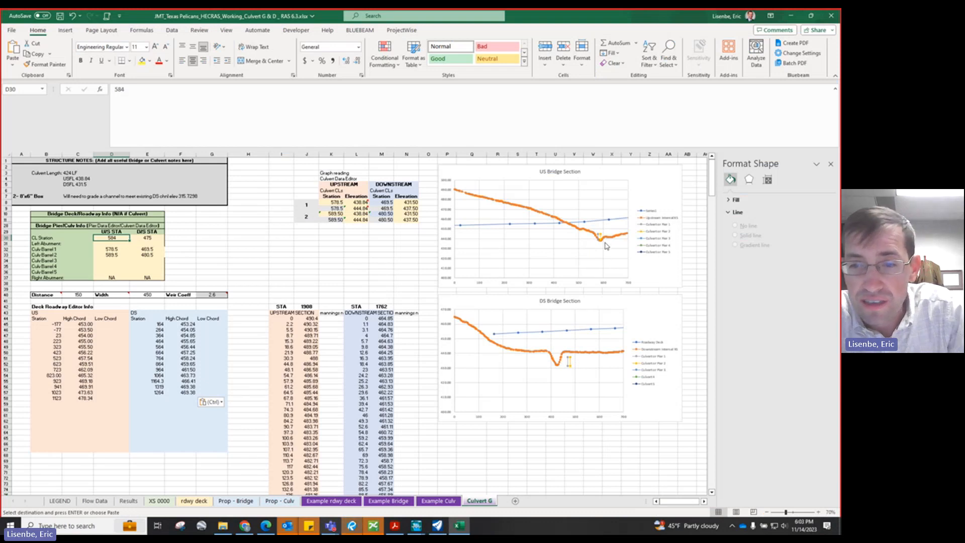
pyautogui.keyDown('ctrl'); pyautogui.scroll(1, 606, 244); pyautogui.keyUp('ctrl')
pyautogui.keyDown('ctrl'); pyautogui.scroll(2, 631, 237); pyautogui.keyUp('ctrl')
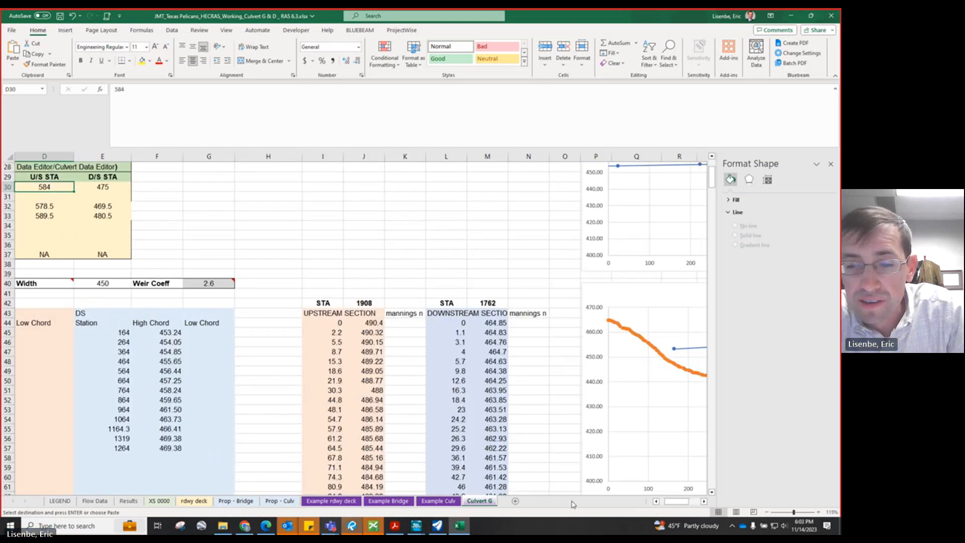
pyautogui.moveTo(671, 502); pyautogui.dragTo(680, 501)
pyautogui.scroll(3, 645, 378)
pyautogui.scroll(-2, 583, 279)
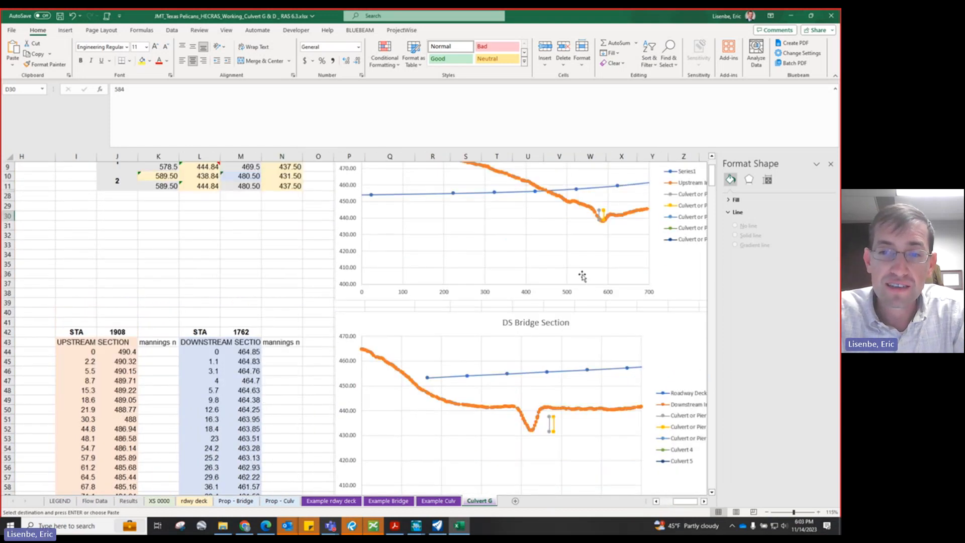
# Step: Bring the structure notes, culvert station tables and both Bridge Section charts into view together for review
pyautogui.scroll(2, 581, 274)
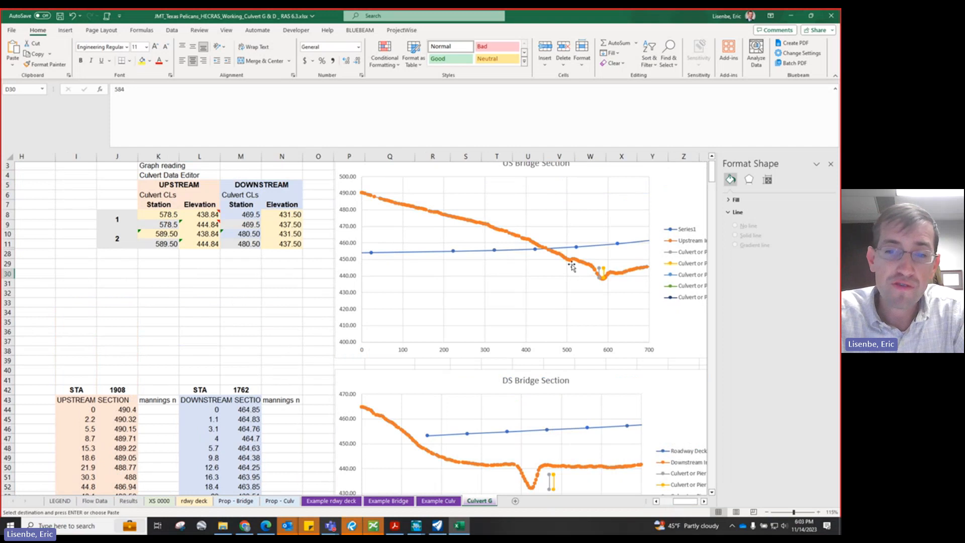
pyautogui.scroll(-3, 492, 306)
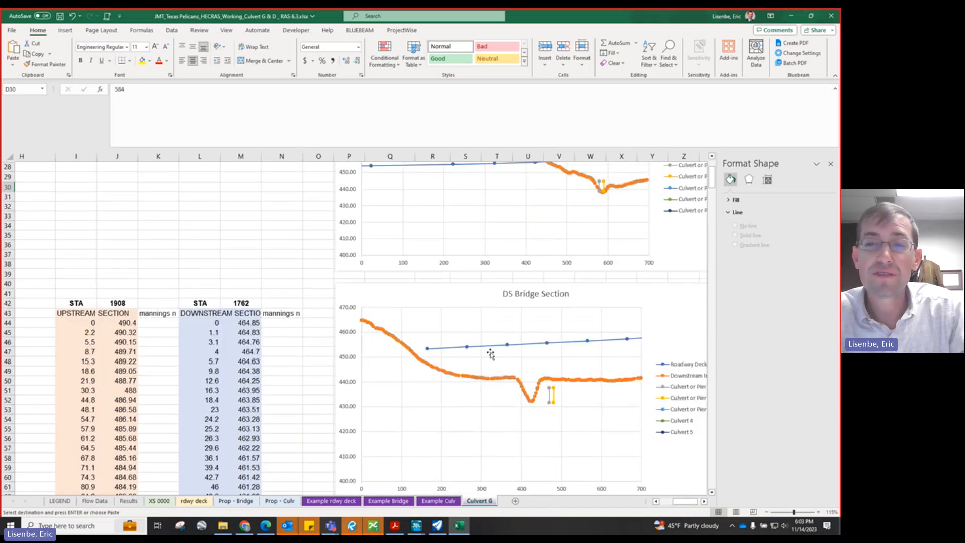
pyautogui.keyDown('ctrl'); pyautogui.scroll(-2, 489, 354); pyautogui.keyUp('ctrl')
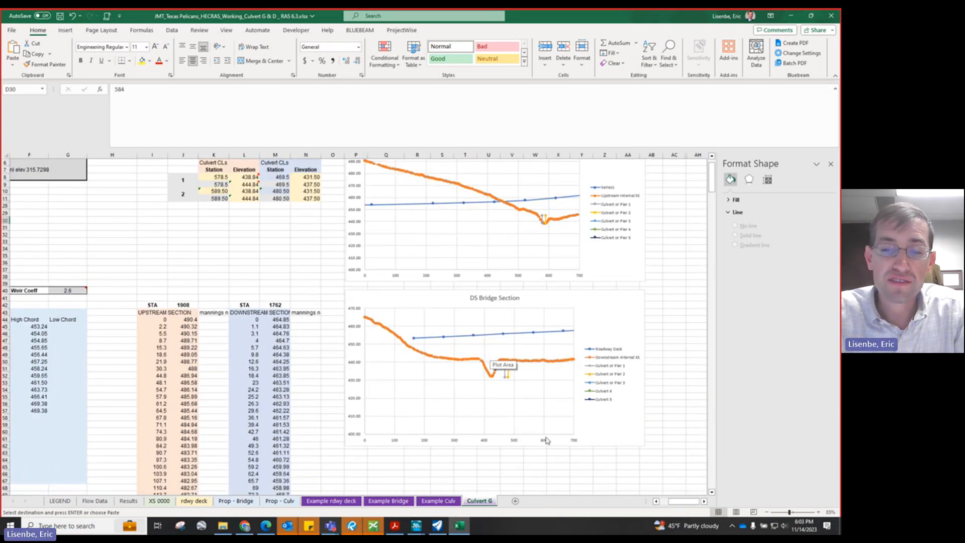
pyautogui.moveTo(673, 501); pyautogui.dragTo(657, 502)
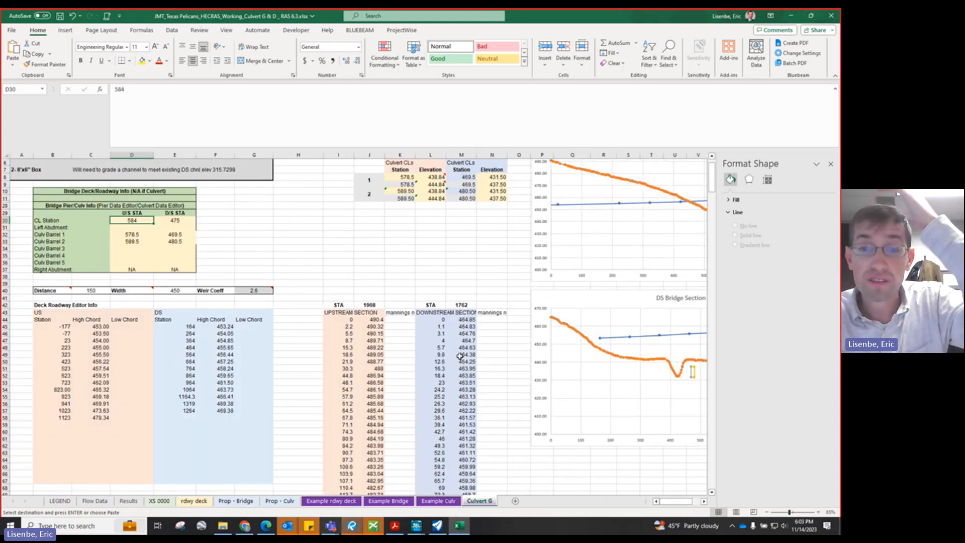
pyautogui.scroll(2, 304, 372)
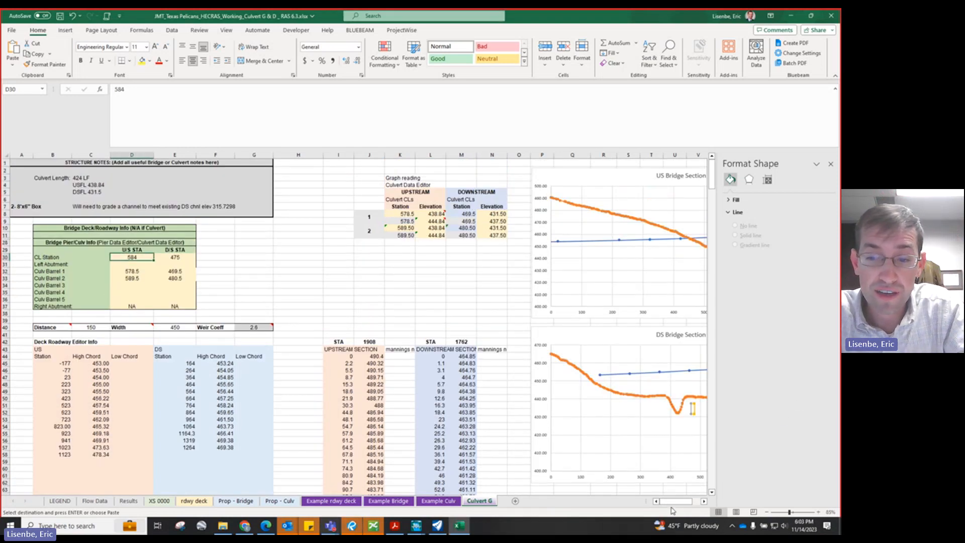
pyautogui.click(704, 501)
pyautogui.click(703, 501)
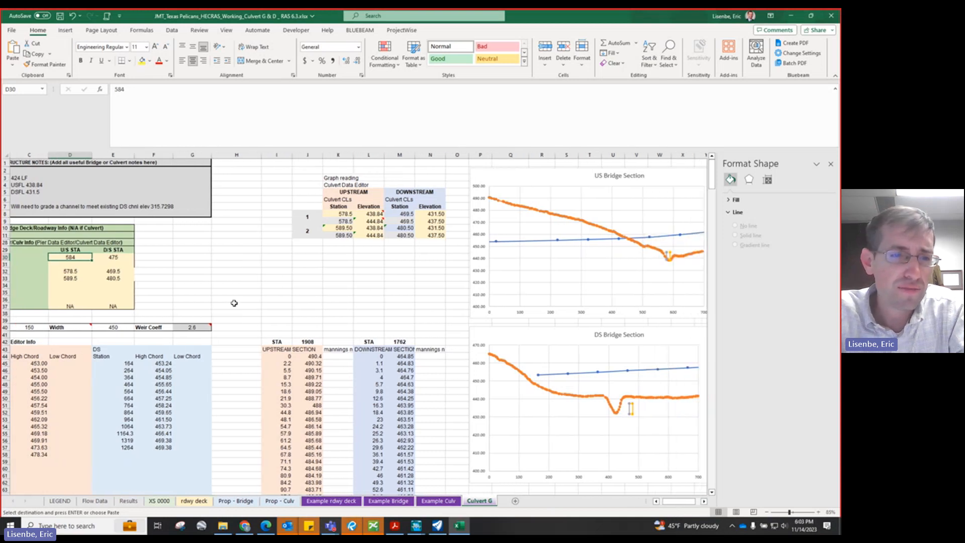
pyautogui.moveTo(216, 304); pyautogui.dragTo(8, 285)
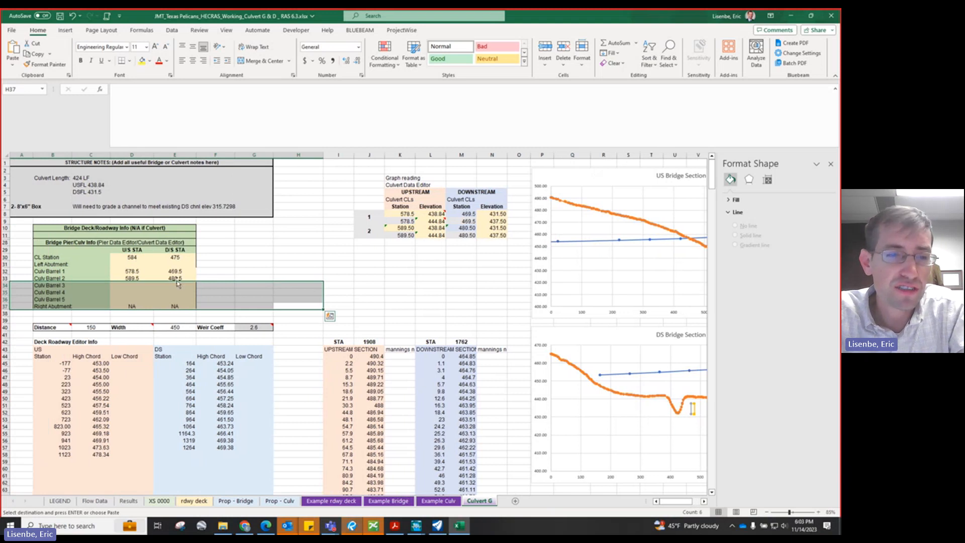
pyautogui.keyDown('ctrl'); pyautogui.scroll(-1, 177, 284); pyautogui.keyUp('ctrl')
# Step: Review the culvert length and the upstream and downstream flowline elevations in the structure notes
pyautogui.click(108, 249)
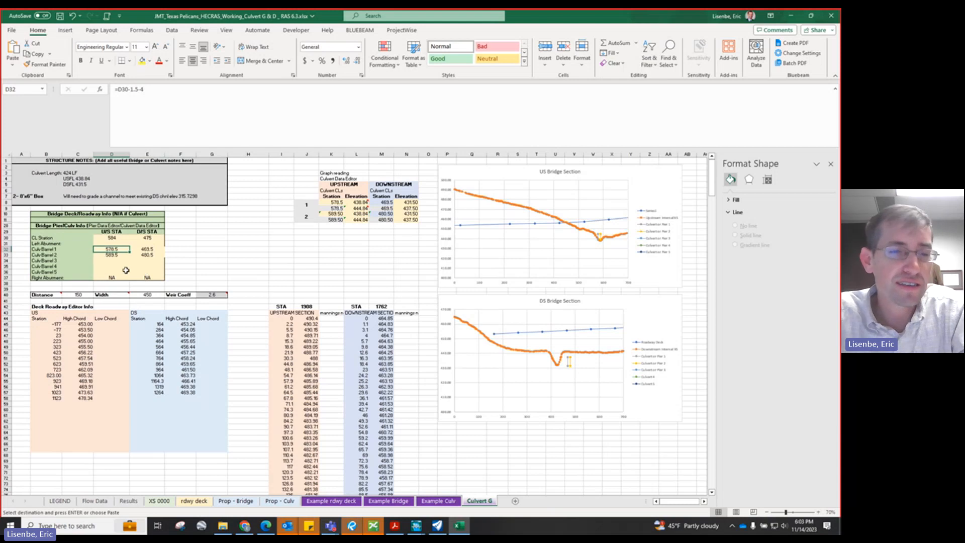
pyautogui.click(66, 173)
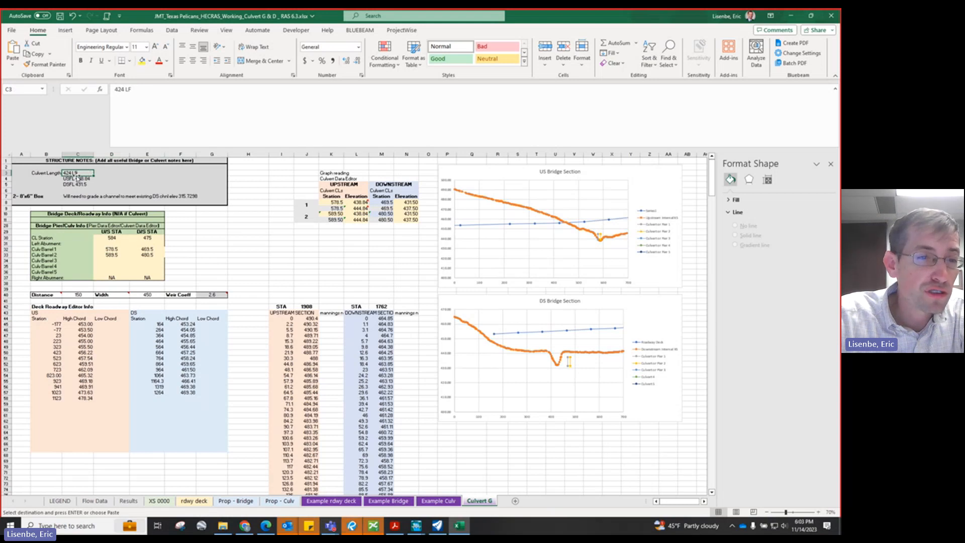
pyautogui.click(86, 178)
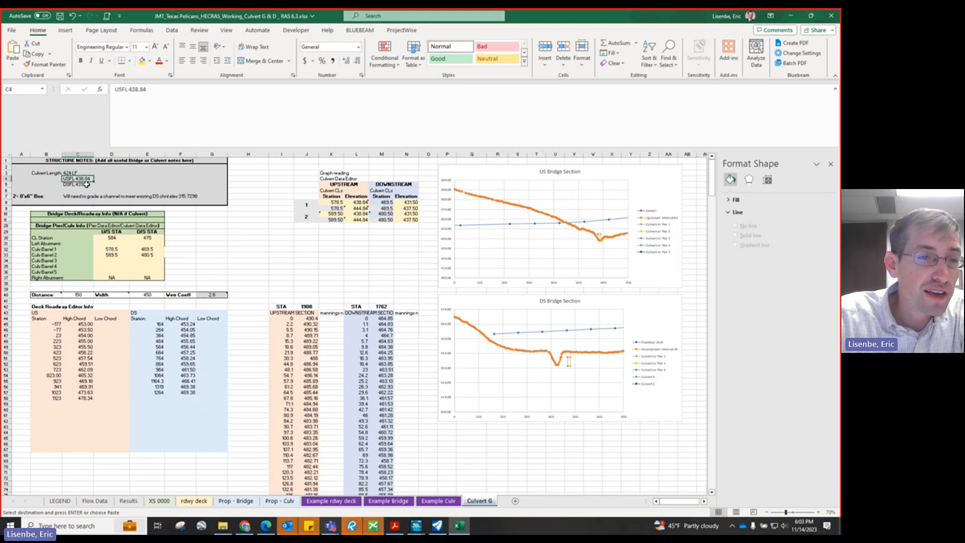
pyautogui.click(86, 184)
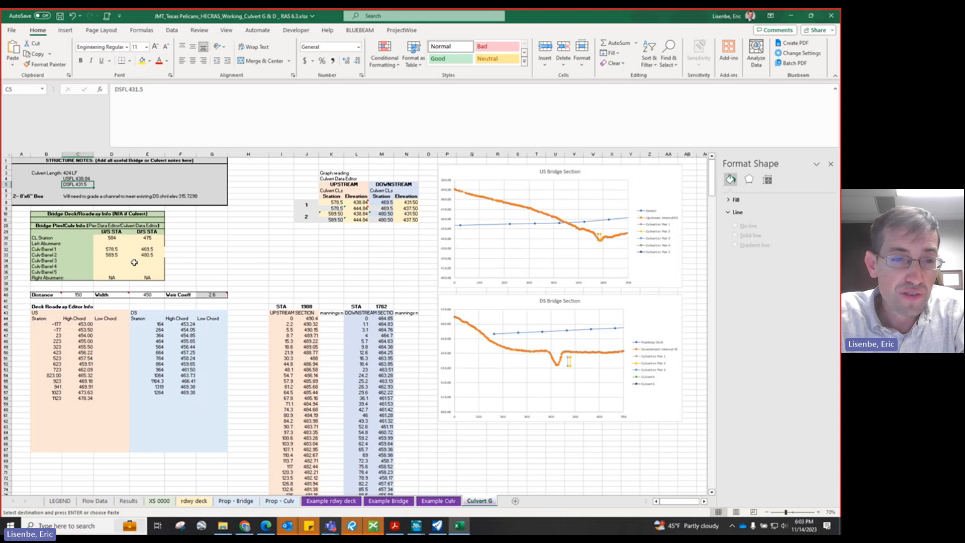
# Step: Check the upstream and downstream CL stations and the formula for the upstream Culv Barrel 1 station
pyautogui.click(111, 239)
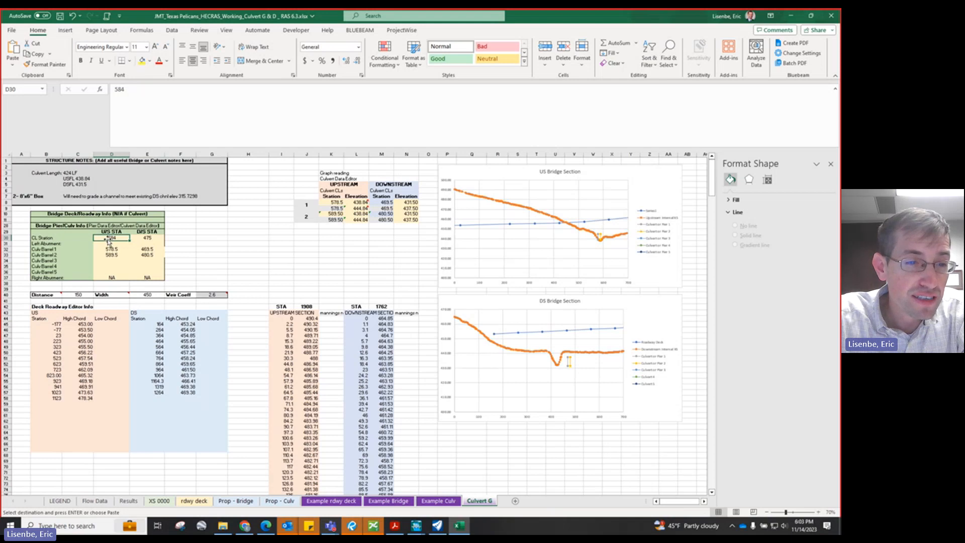
pyautogui.click(146, 237)
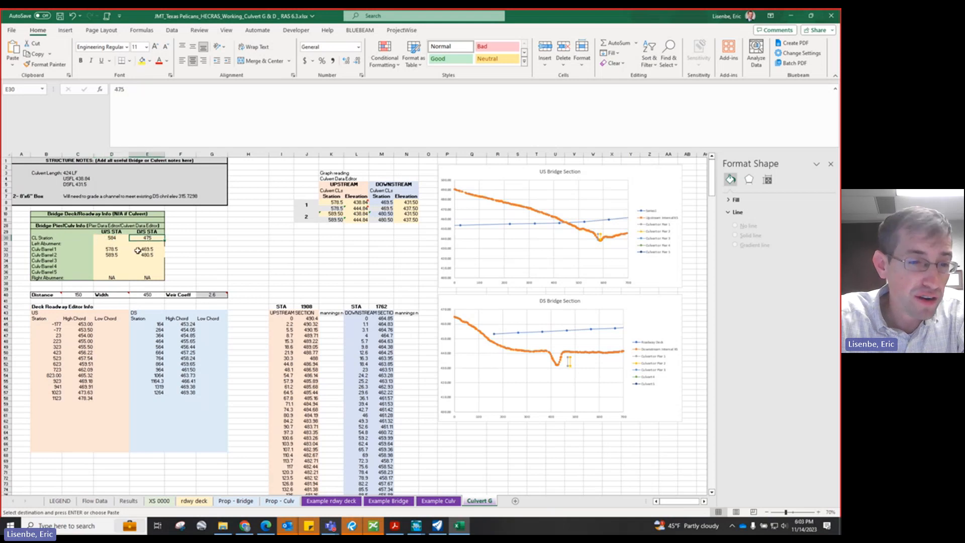
pyautogui.click(111, 248)
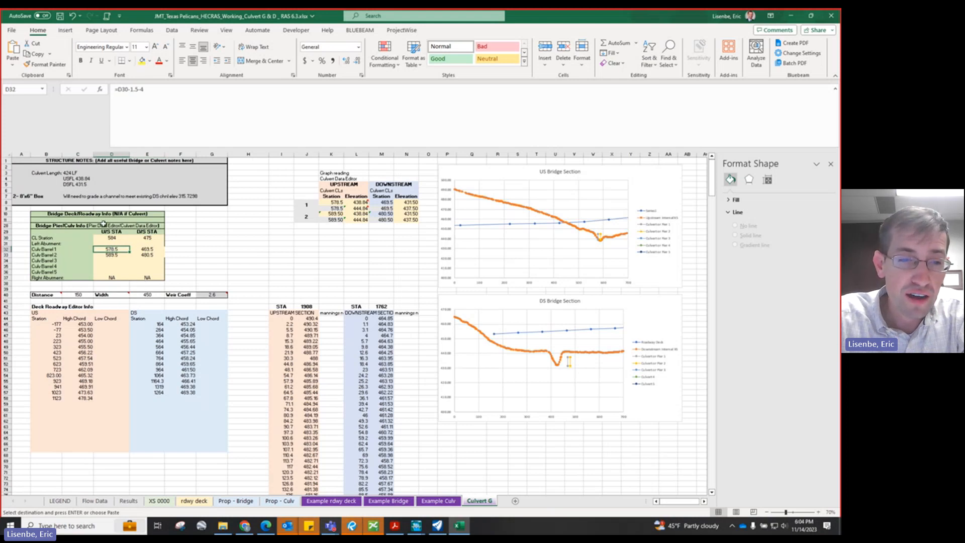
pyautogui.moveTo(46, 248); pyautogui.dragTo(113, 250)
pyautogui.click(113, 250)
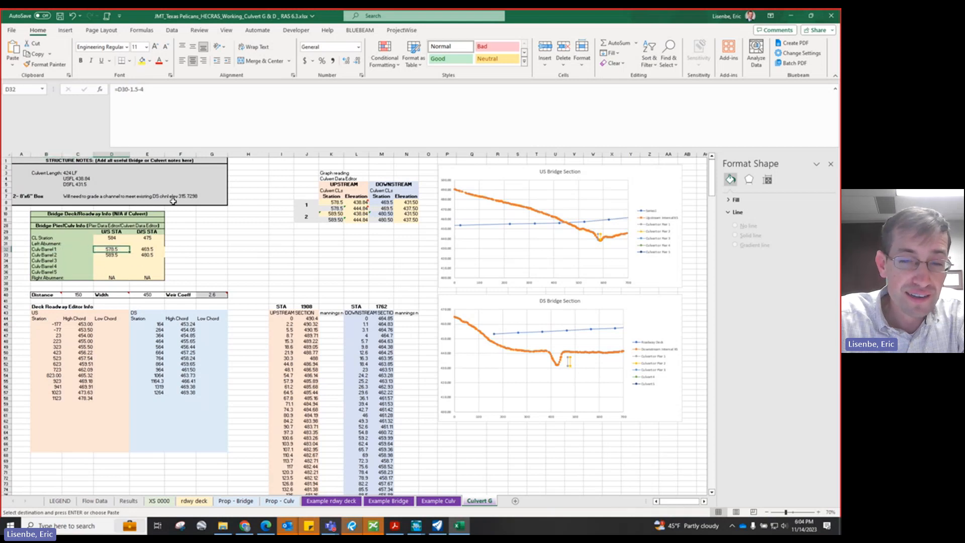
pyautogui.click(139, 90)
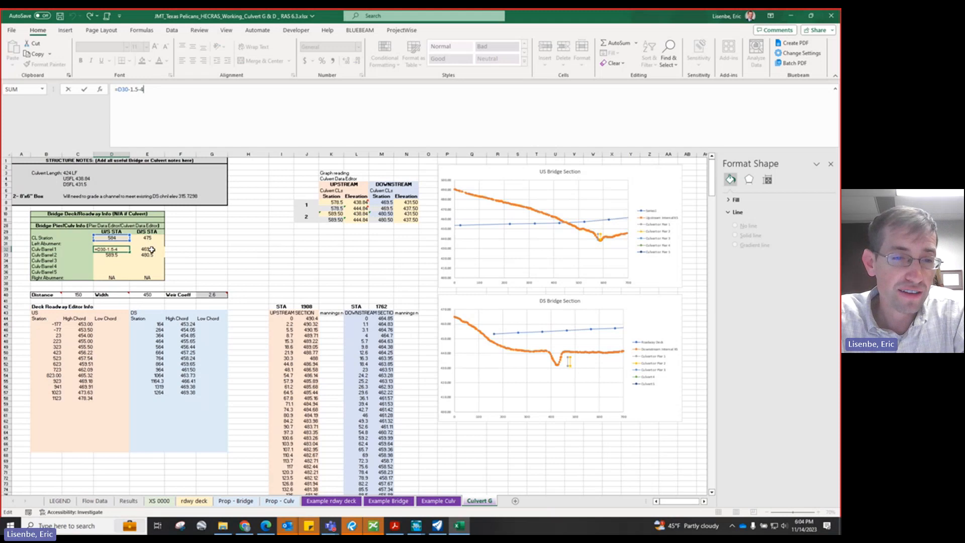
pyautogui.hotkey('ctrl', 'Return')
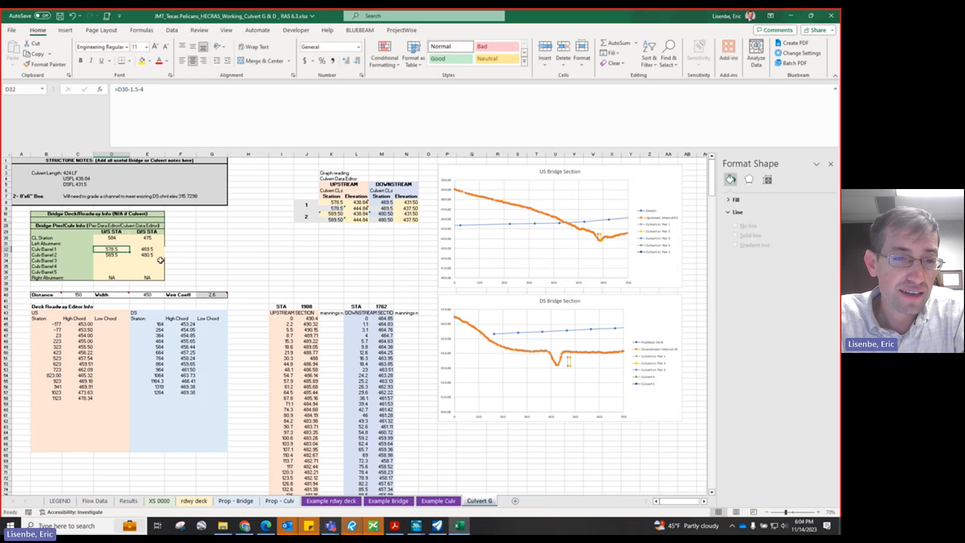
# Step: Link culvert 1's downstream station in the Culvert Data Editor table to the D/S barrel 1 station with =E32
pyautogui.click(340, 201)
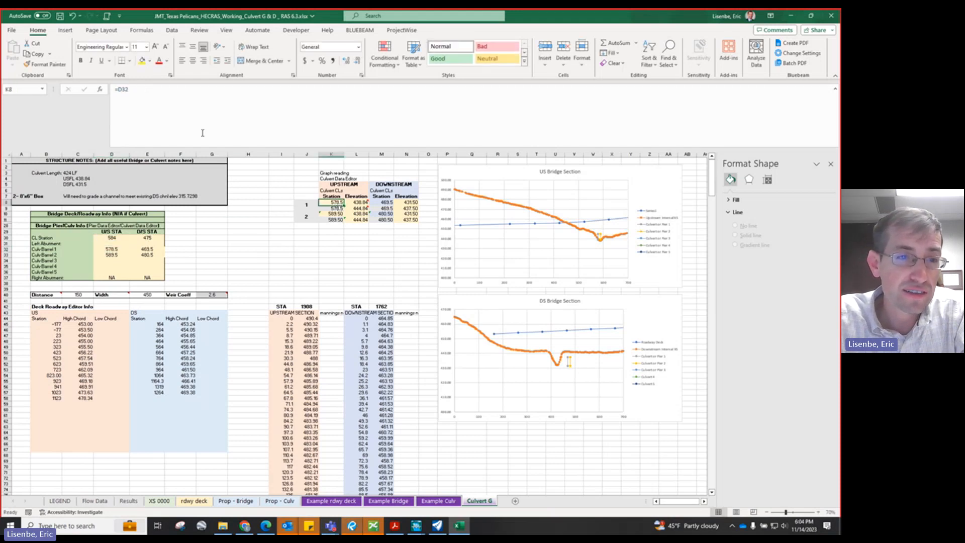
pyautogui.click(383, 200)
pyautogui.write('=')
pyautogui.click(146, 249)
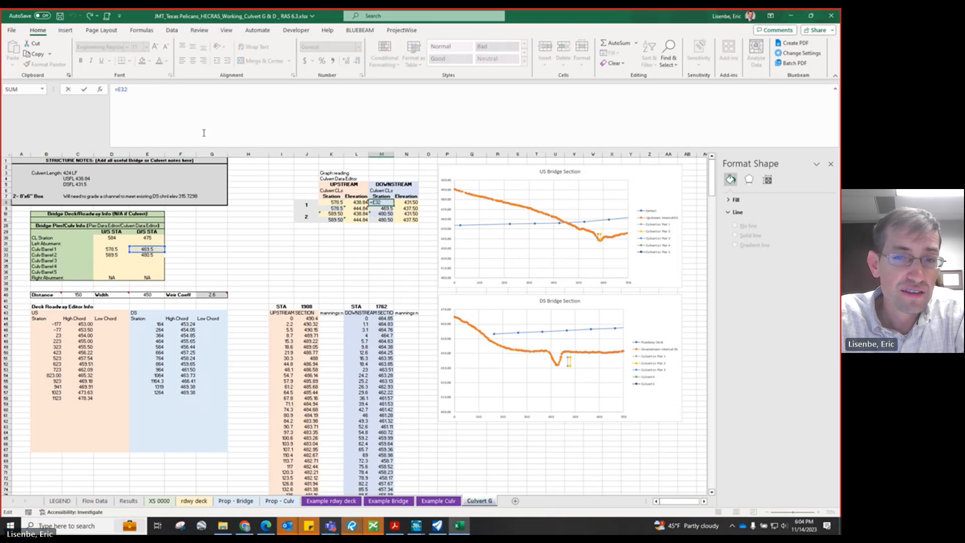
pyautogui.press('Return')
# Step: Check culvert 1's upstream invert elevation and the formula for its top elevation in the Culvert Data Editor table
pyautogui.click(358, 202)
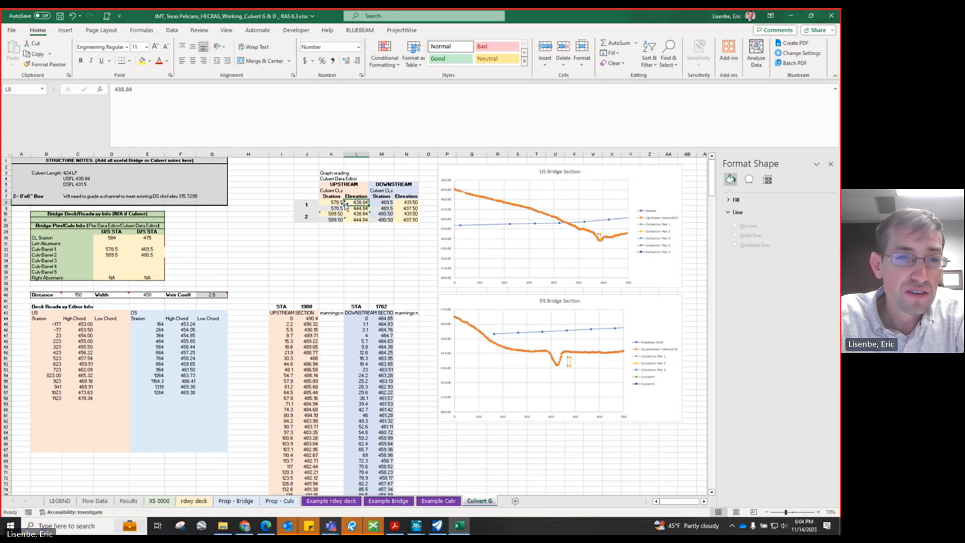
pyautogui.click(135, 114)
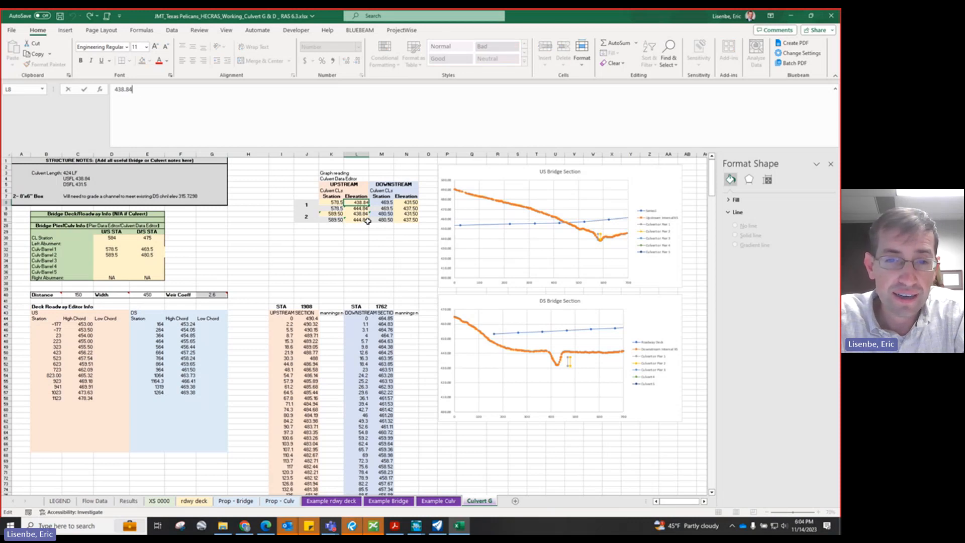
pyautogui.click(360, 209)
pyautogui.click(155, 98)
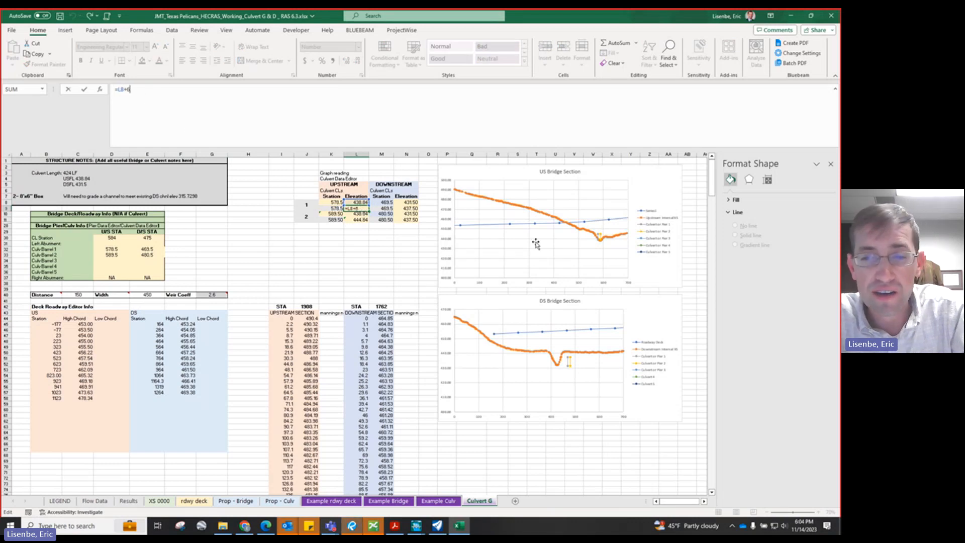
pyautogui.press('Escape')
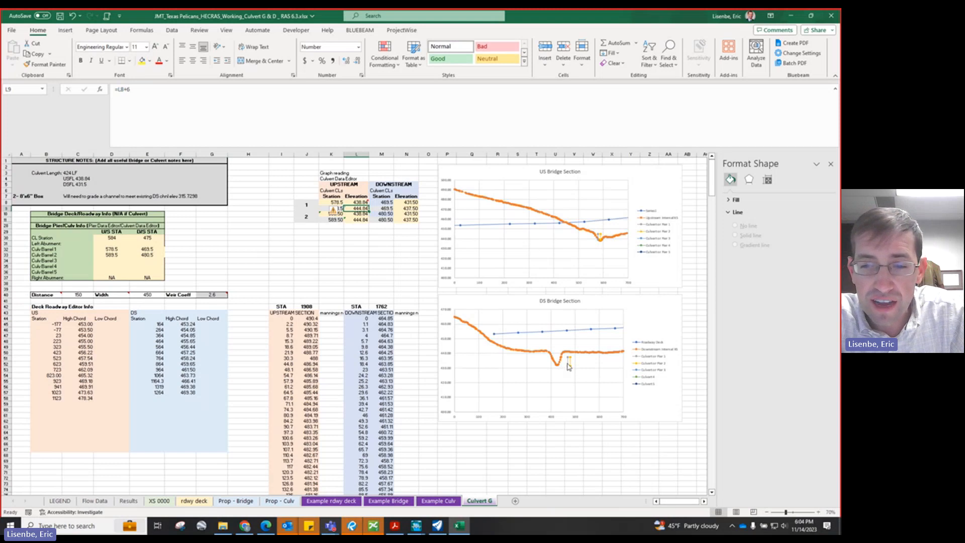
# Step: Switch to OpenRoads Designer, examine the skewed culvert crossing in plan view, and return to Excel
pyautogui.click(437, 525)
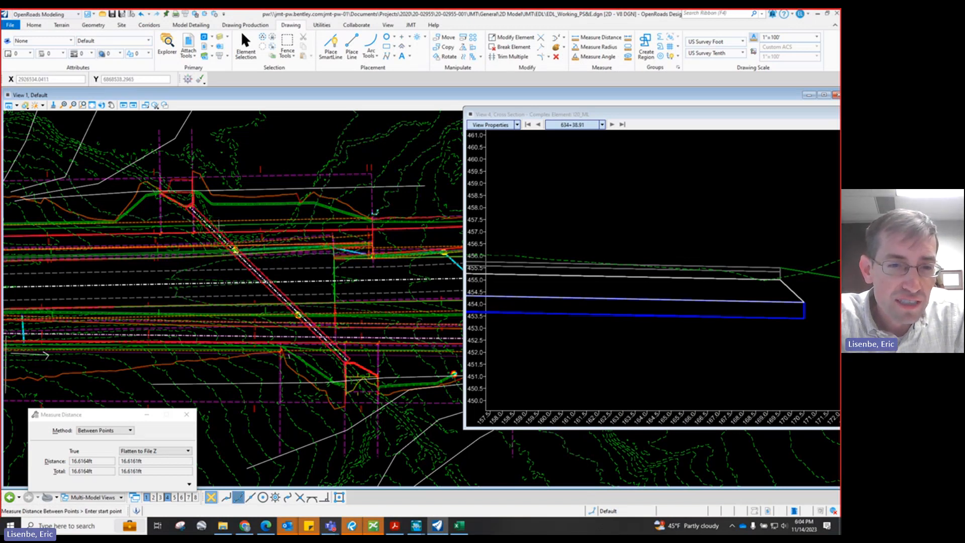
pyautogui.scroll(2, 221, 216)
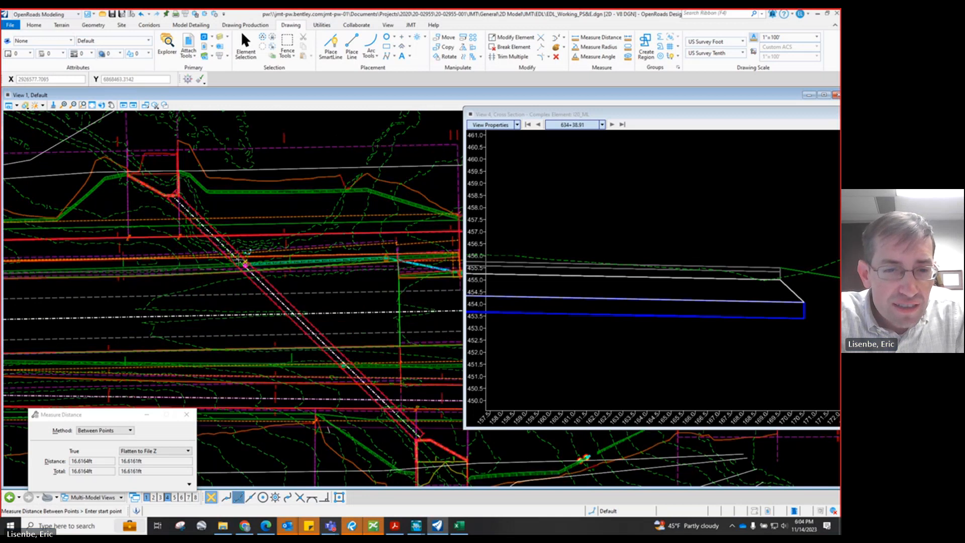
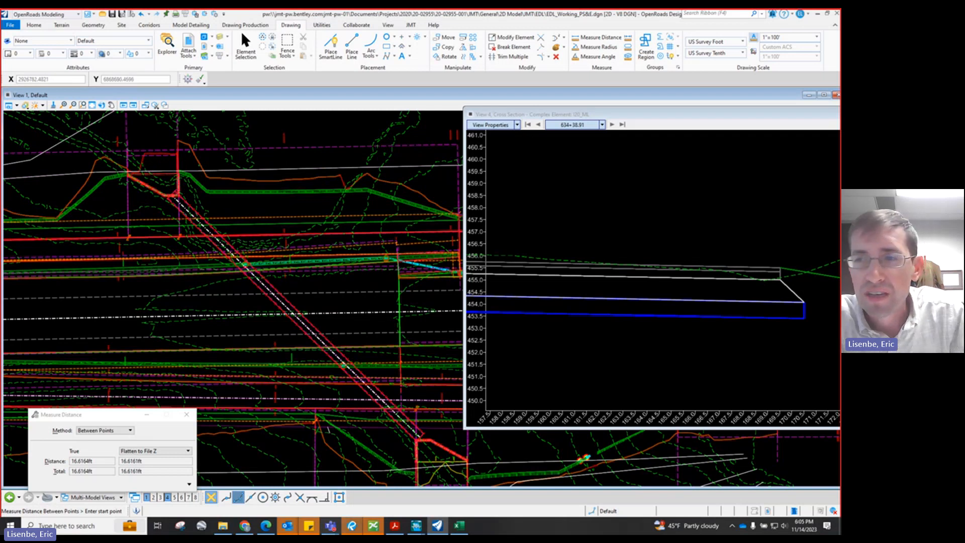
pyautogui.hotkey('alt', 'Tab')
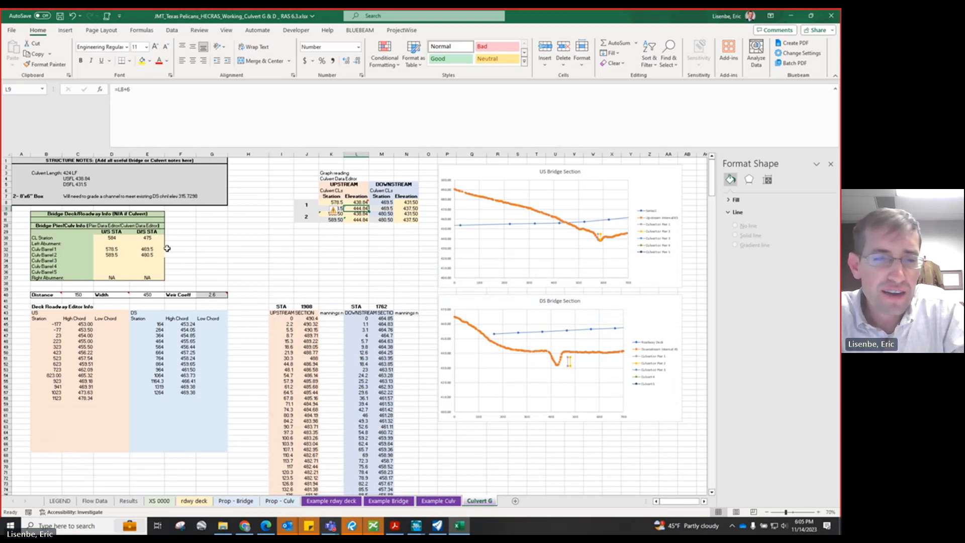
# Step: Copy deck stations and high chords from B45:G58, switch to HEC-RAS, and paste them into the Deck/Roadway Data Editor for river station 850
pyautogui.moveTo(48, 325); pyautogui.dragTo(204, 398)
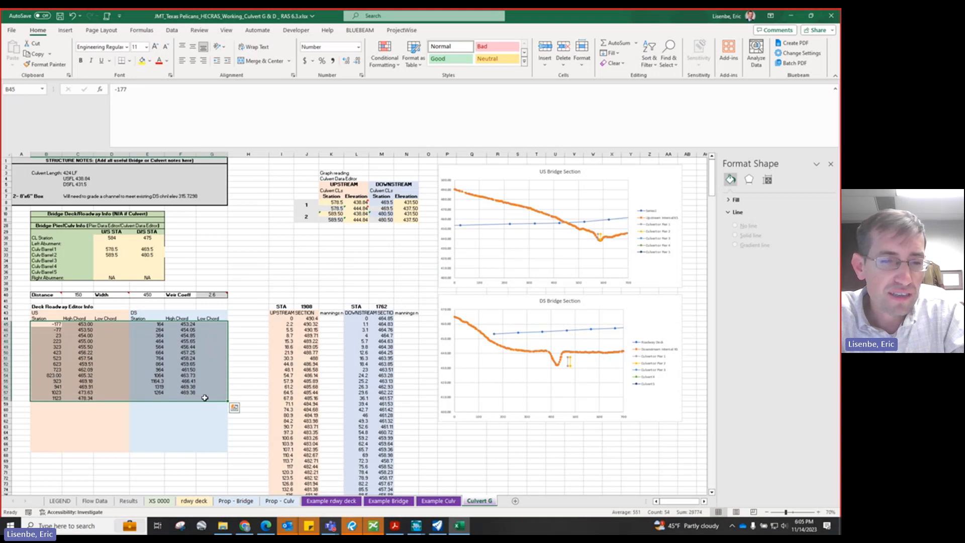
pyautogui.hotkey('ctrl', 'c')
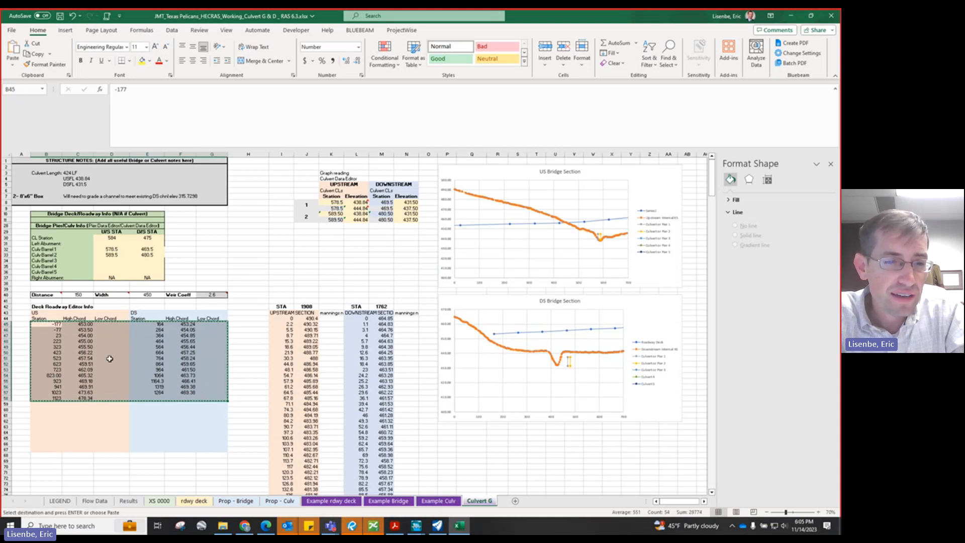
pyautogui.hotkey('ctrl', 'v')
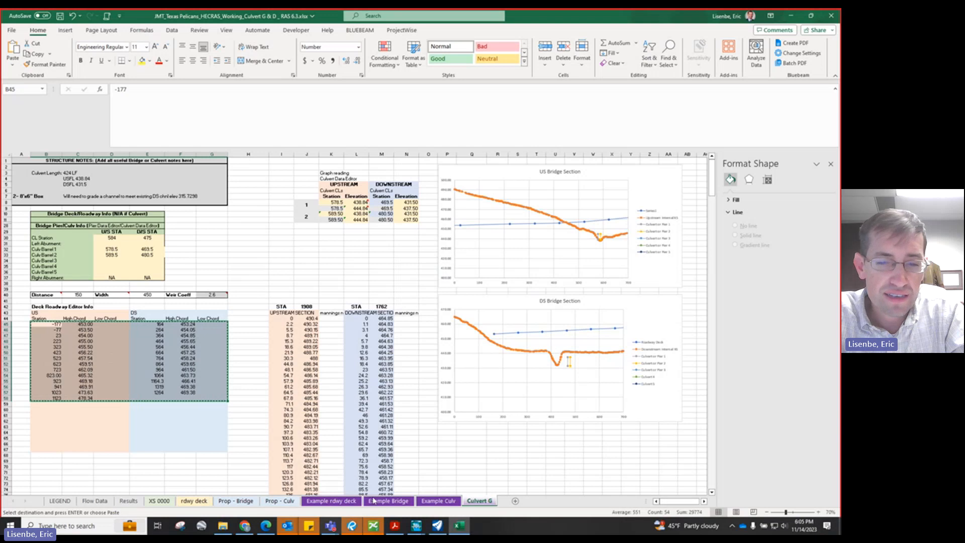
pyautogui.moveTo(420, 526)
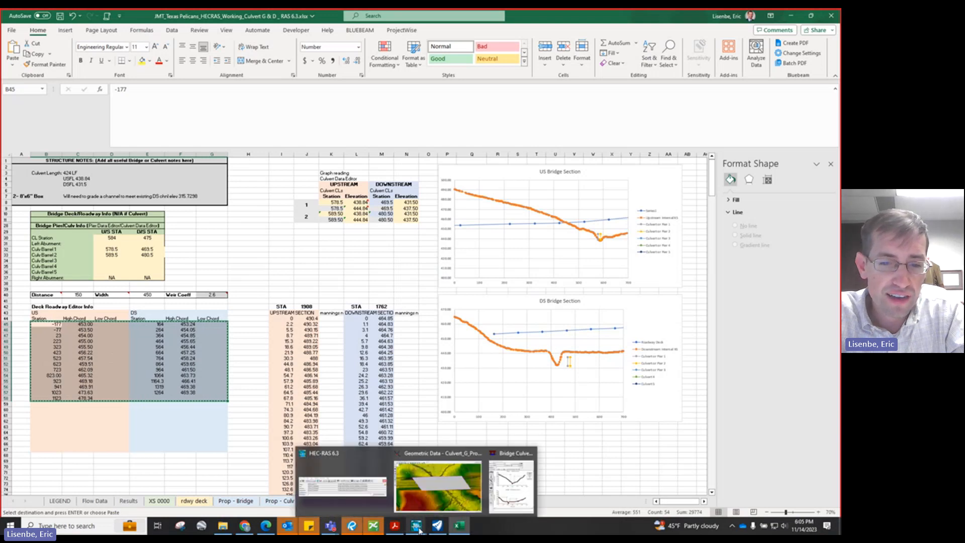
pyautogui.click(427, 482)
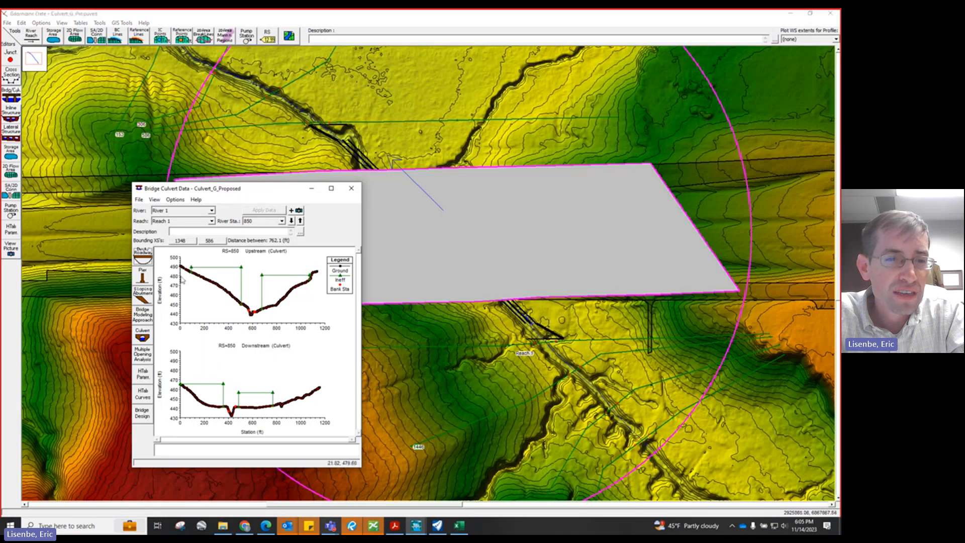
pyautogui.click(143, 256)
pyautogui.moveTo(83, 298); pyautogui.dragTo(258, 391)
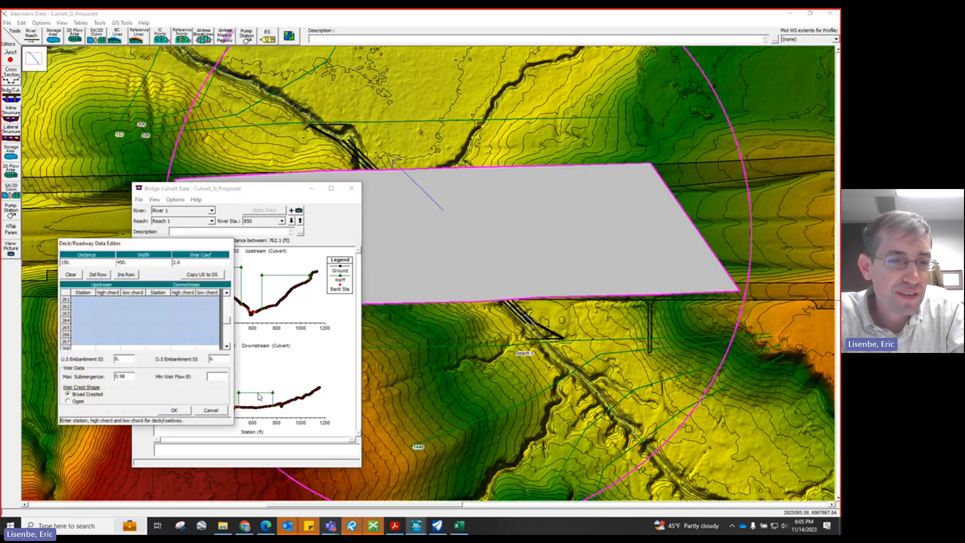
pyautogui.click(174, 410)
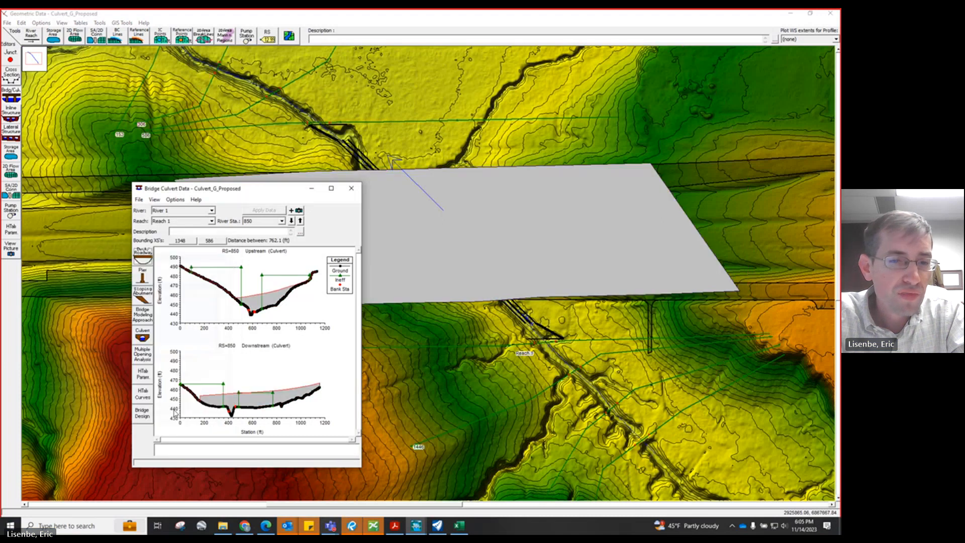
# Step: Zoom in on the downstream section plot around the starting edge of the roadway deck
pyautogui.rightClick(193, 395)
pyautogui.click(202, 398)
pyautogui.moveTo(185, 391); pyautogui.dragTo(216, 413)
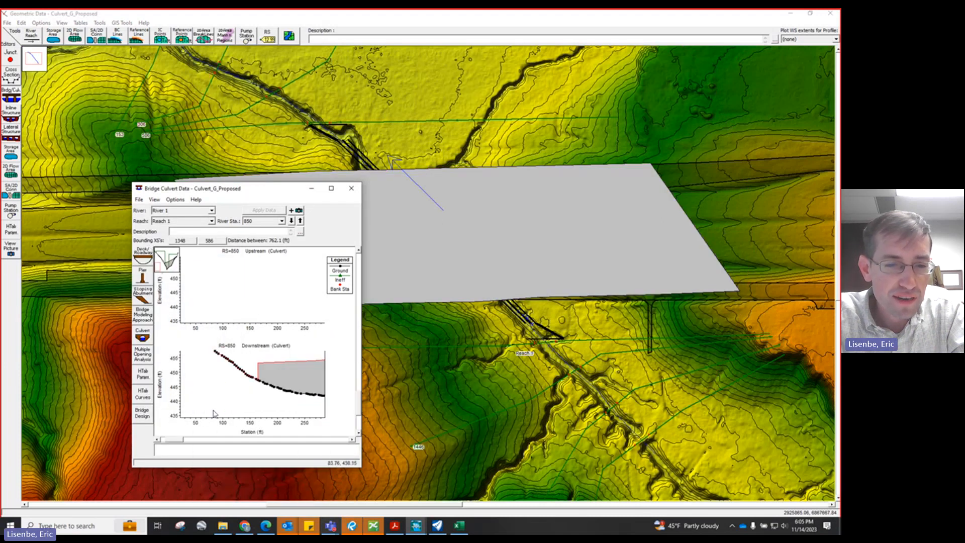
# Step: Restore the full extent of the section plots for river station 850 and enlarge them to examine the roadway deck against the ground
pyautogui.rightClick(229, 397)
pyautogui.click(252, 422)
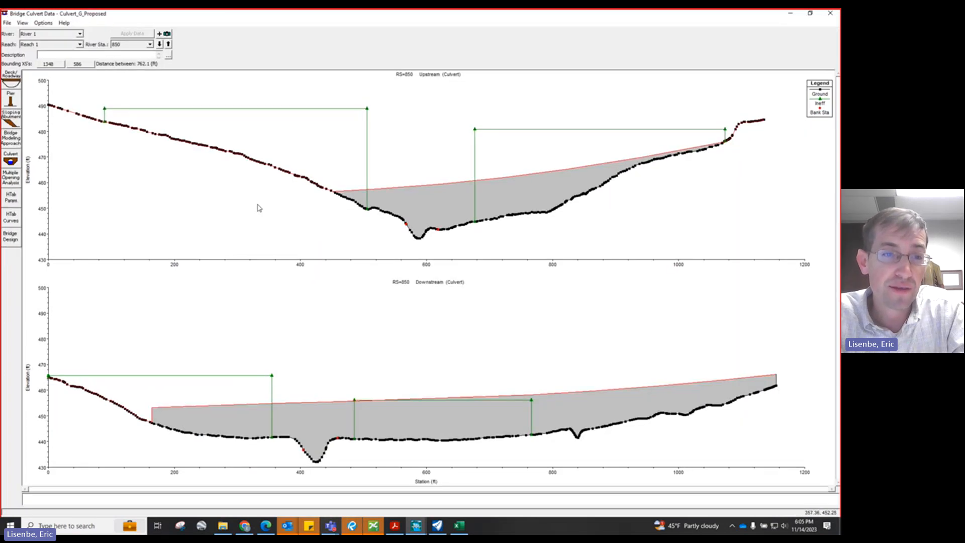
pyautogui.click(331, 188)
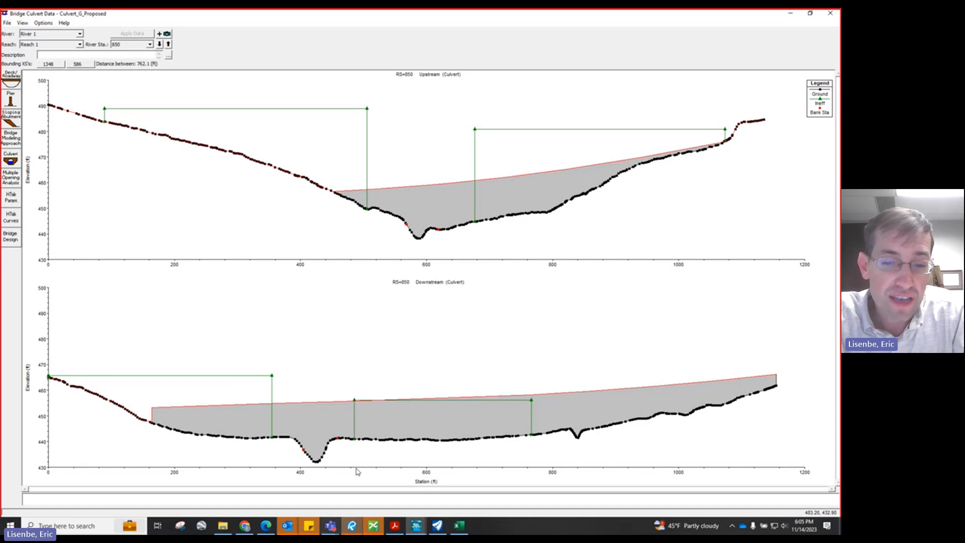
# Step: Switch to Excel and copy the upstream stations of culvert barrels 1 and 2 from D32:D33 on the Culvert G sheet
pyautogui.click(458, 525)
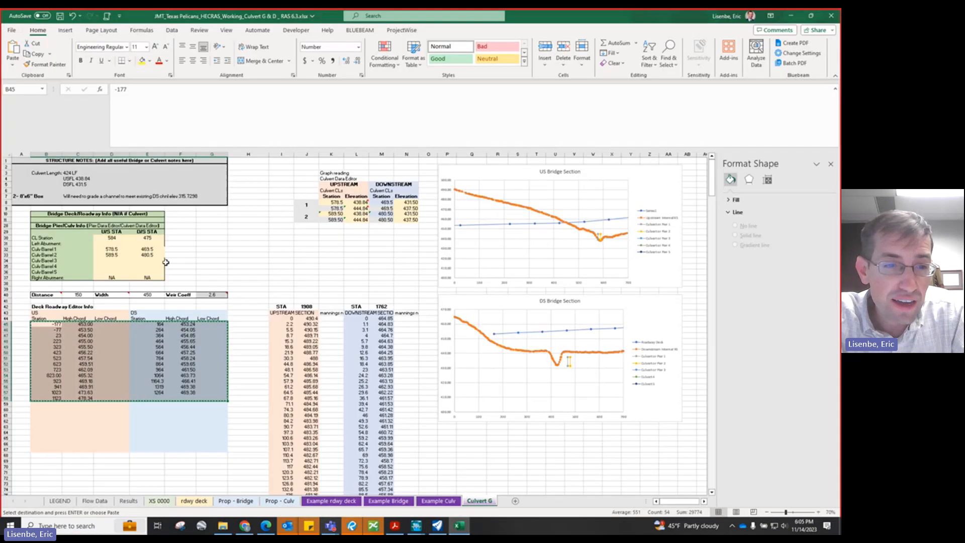
pyautogui.click(103, 249)
pyautogui.click(112, 255)
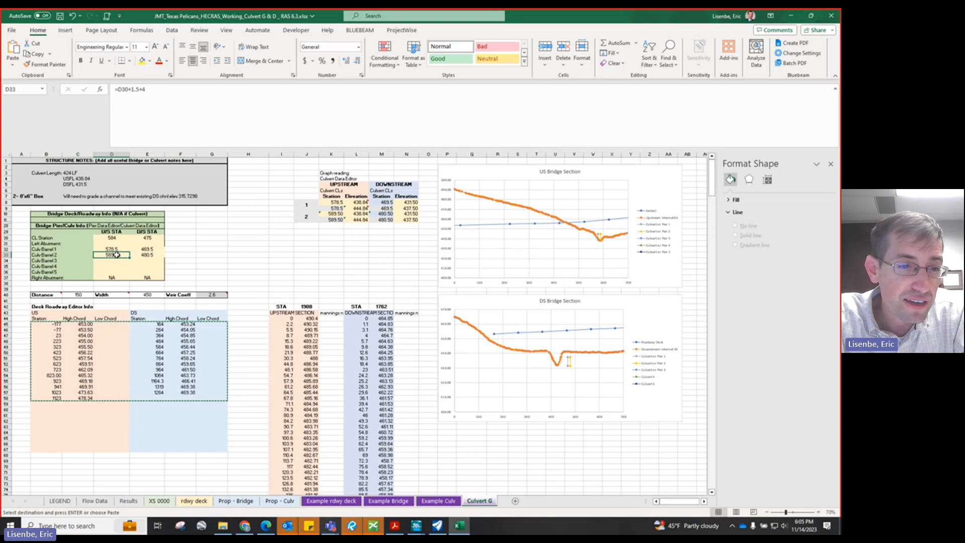
pyautogui.moveTo(117, 250); pyautogui.dragTo(115, 255)
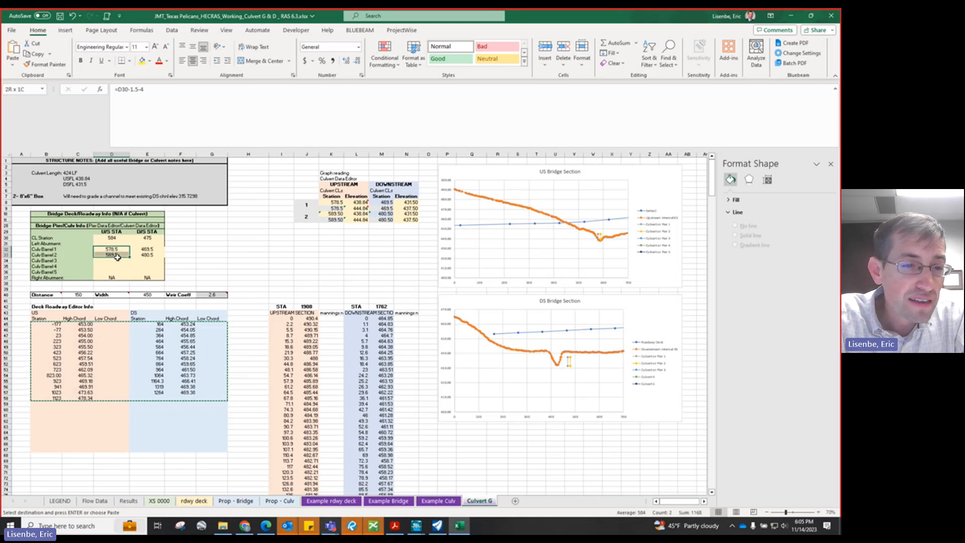
pyautogui.hotkey('ctrl', 'c')
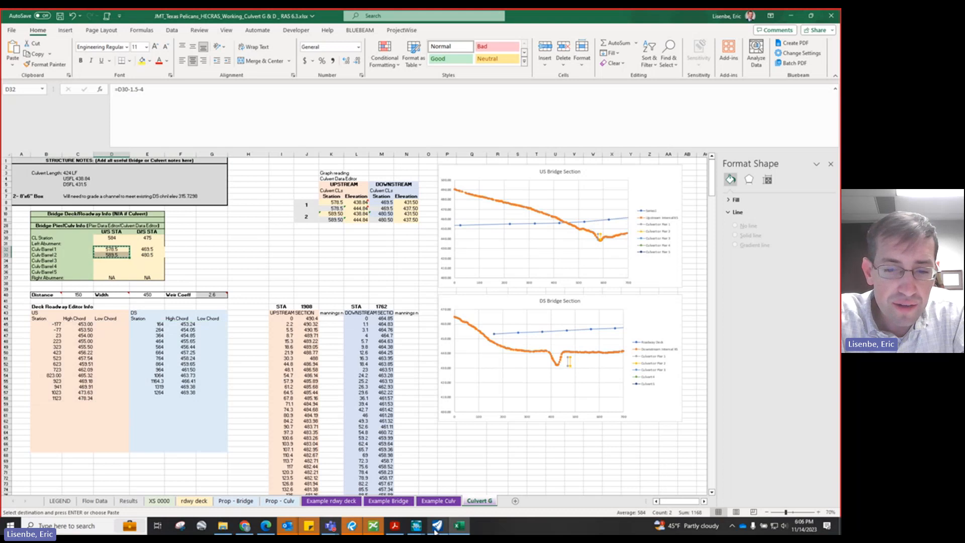
# Step: Switch to HEC-RAS, arrange the geometry and Bridge Culvert Data windows side by side, and open the Culvert Data Editor for river station 850
pyautogui.moveTo(416, 525)
pyautogui.moveTo(465, 475)
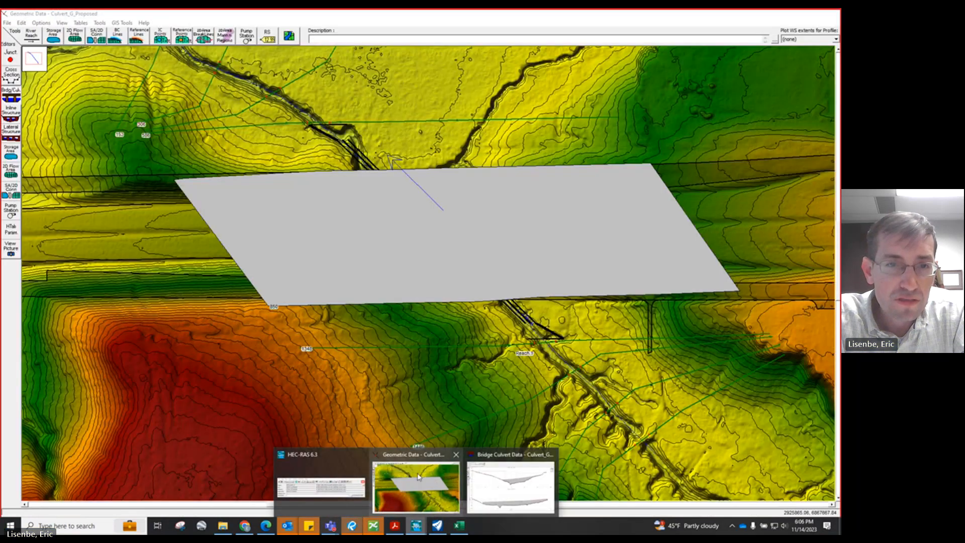
pyautogui.click(416, 486)
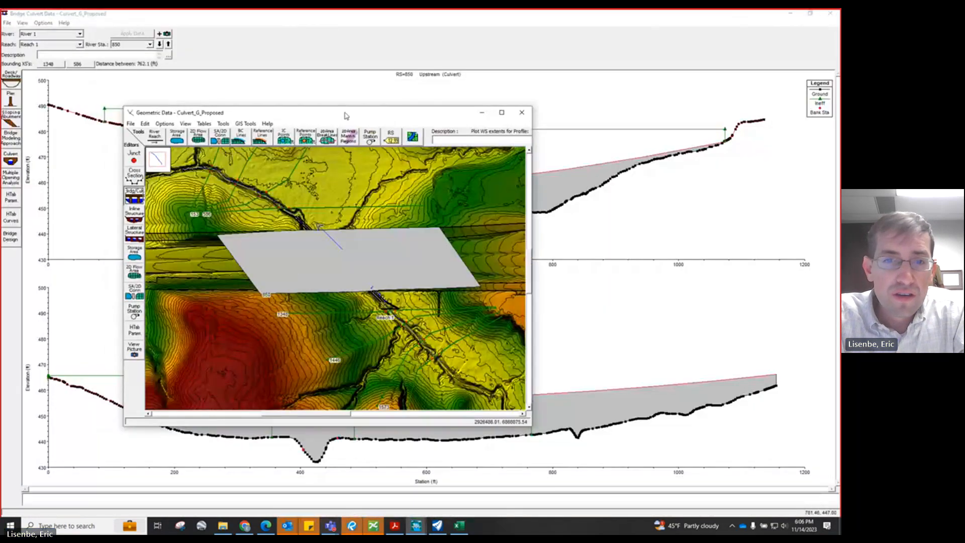
pyautogui.click(811, 14)
pyautogui.click(811, 14)
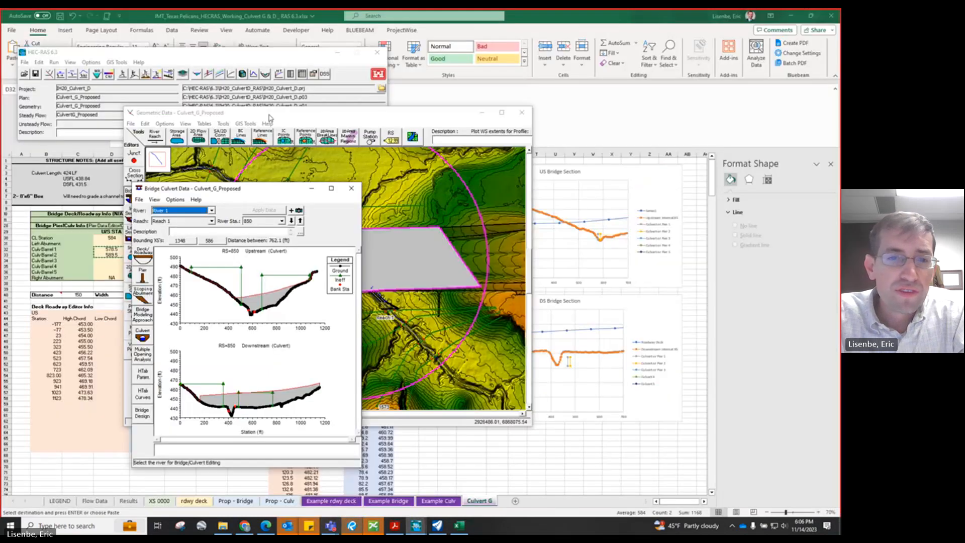
pyautogui.moveTo(216, 190); pyautogui.dragTo(566, 195)
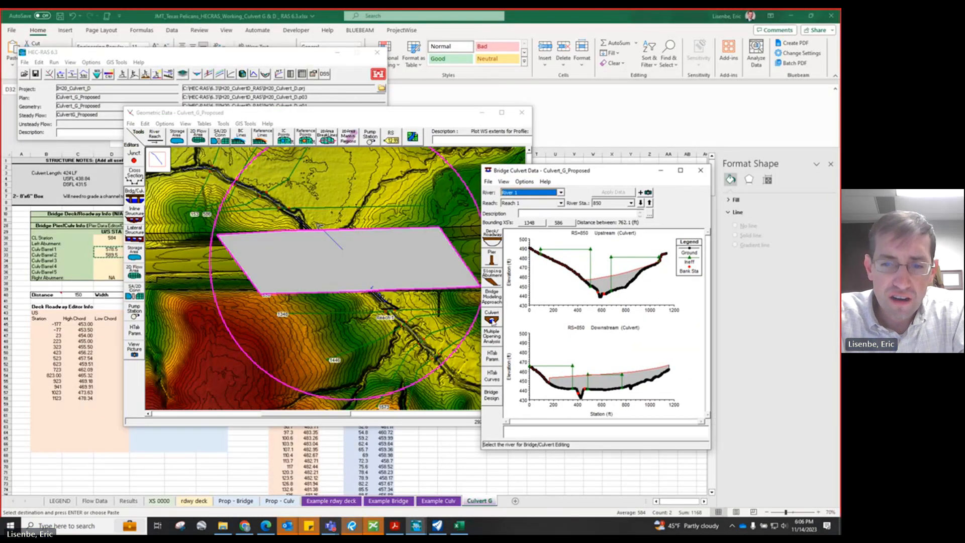
pyautogui.click(492, 317)
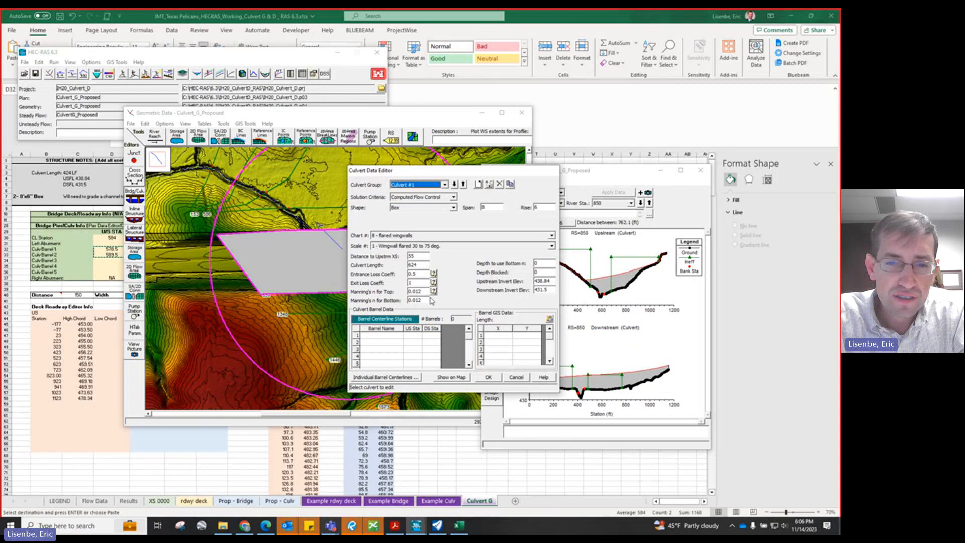
# Step: Name the first two barrels of Culvert #1 Barrel 1 and Barrel 2, checking the span, rise and upstream invert
pyautogui.click(391, 337)
pyautogui.write('Barre')
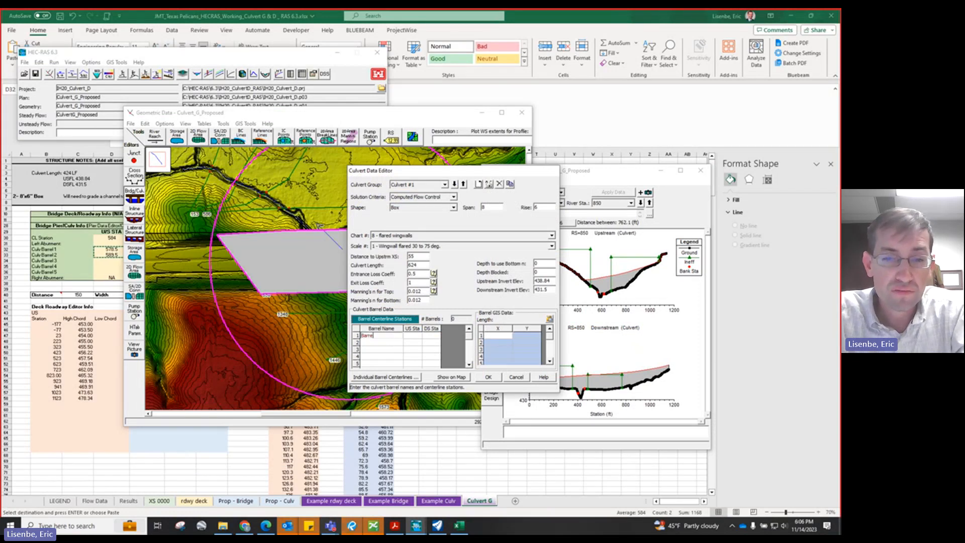
pyautogui.write('l 1')
pyautogui.press('Tab')
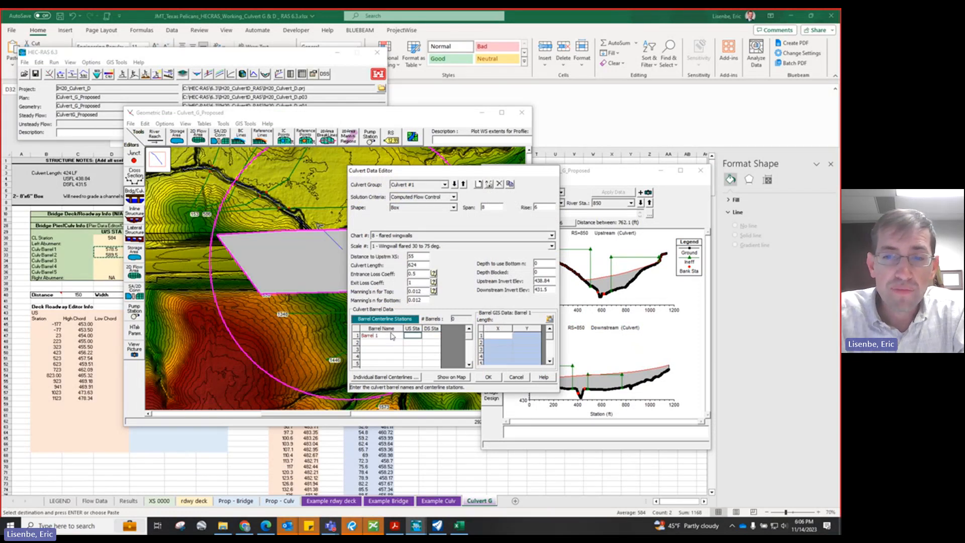
pyautogui.click(496, 208)
pyautogui.click(548, 207)
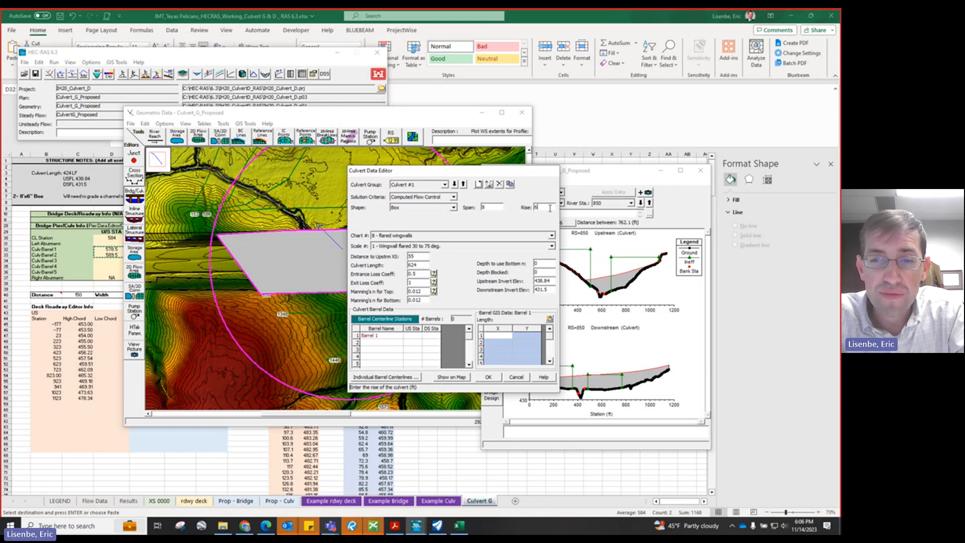
pyautogui.click(546, 280)
pyautogui.click(383, 343)
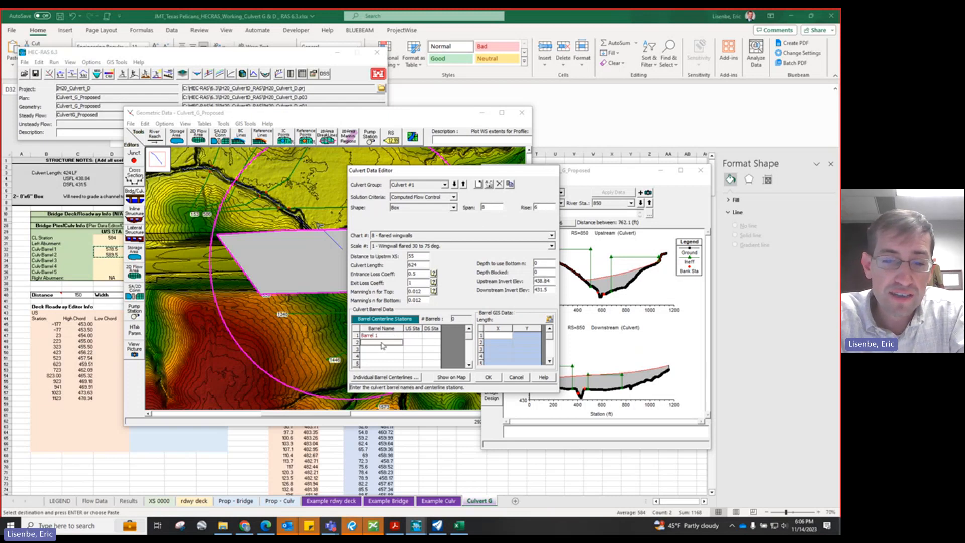
pyautogui.write('Barr')
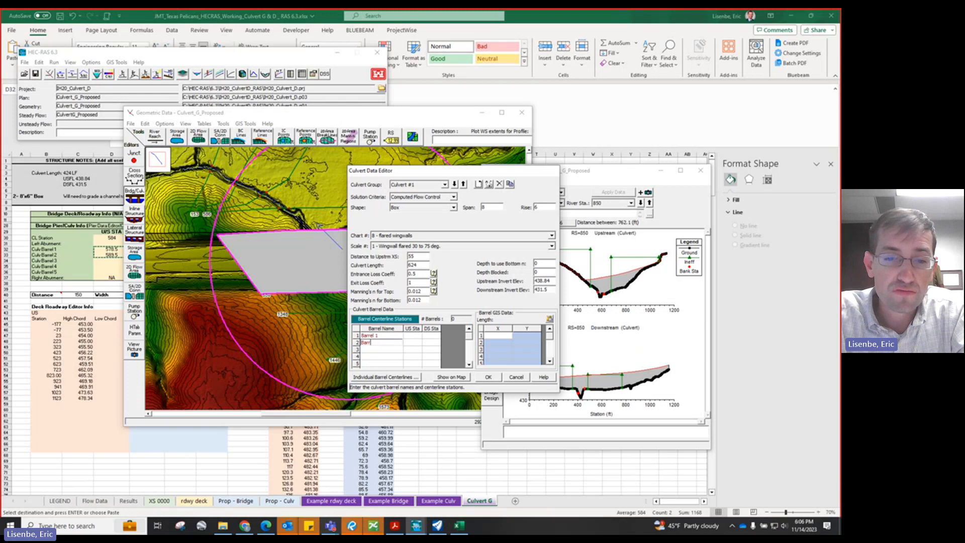
pyautogui.write('el 2')
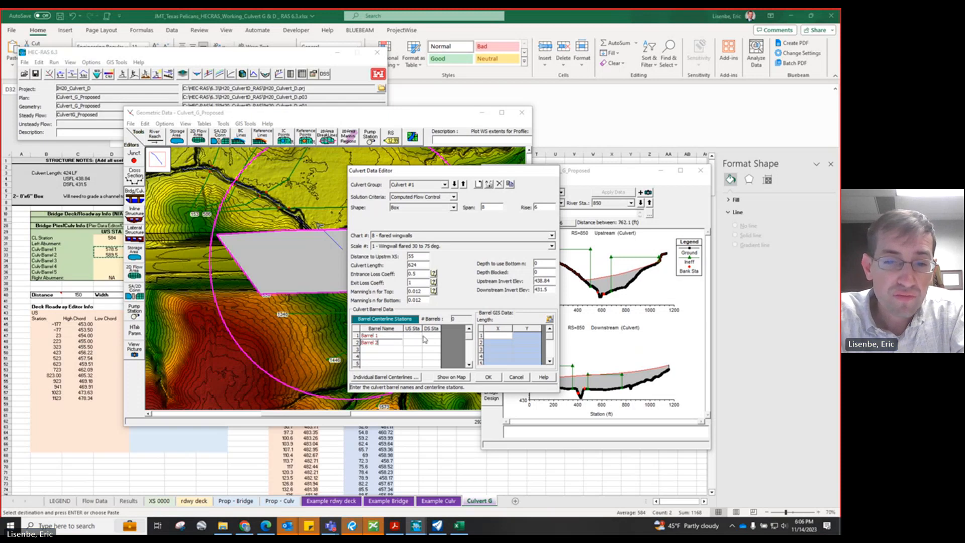
pyautogui.click(415, 336)
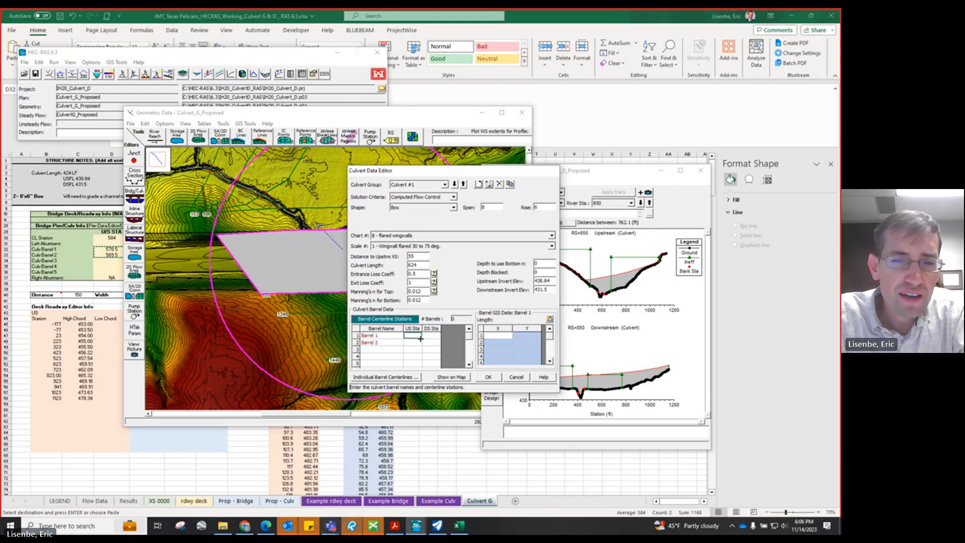
pyautogui.write('438.84')
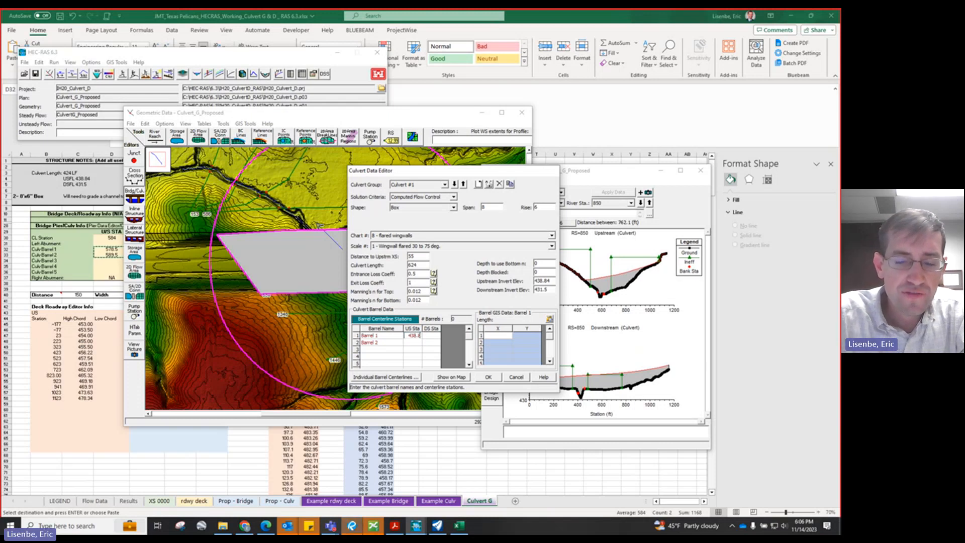
pyautogui.click(408, 344)
pyautogui.write('431.5')
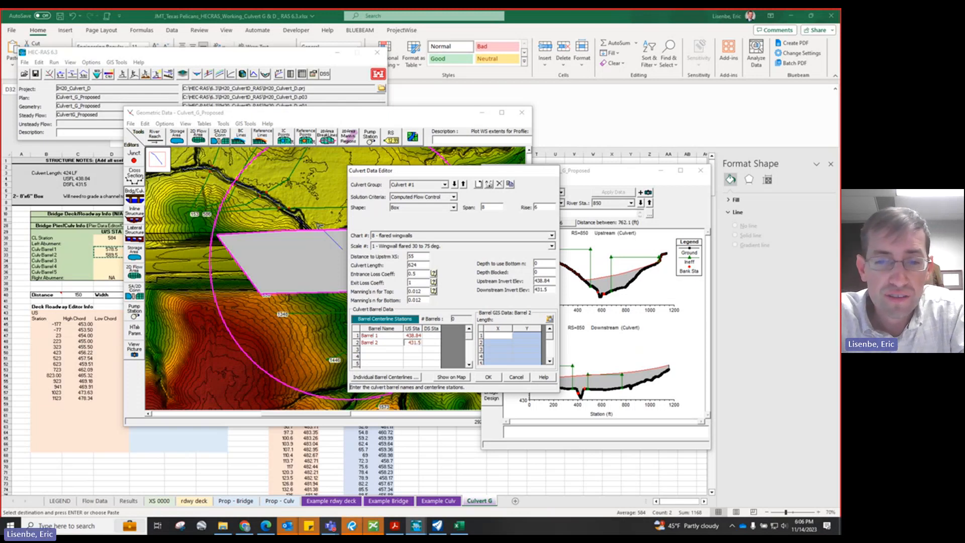
# Step: Set the upstream centerline station to 578.5 for Barrel 1 and 589.5 for Barrel 2, moving the editor clear of the section plots
pyautogui.click(419, 337)
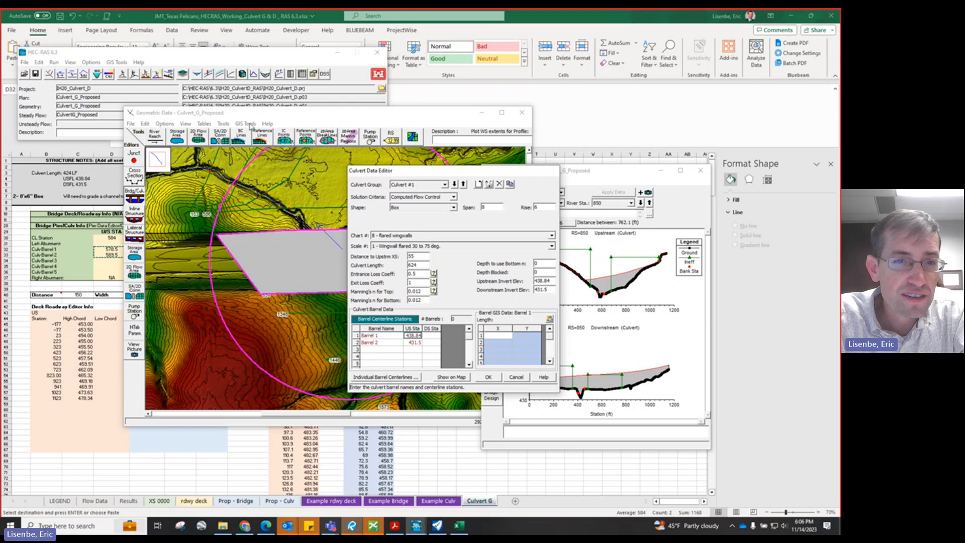
pyautogui.moveTo(374, 173); pyautogui.dragTo(183, 182)
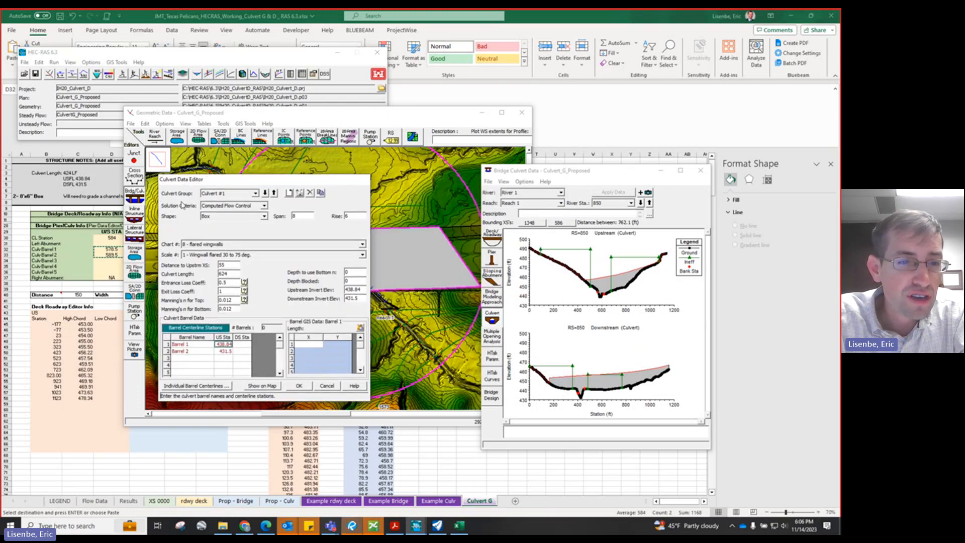
pyautogui.moveTo(217, 344); pyautogui.dragTo(292, 344)
pyautogui.write('578')
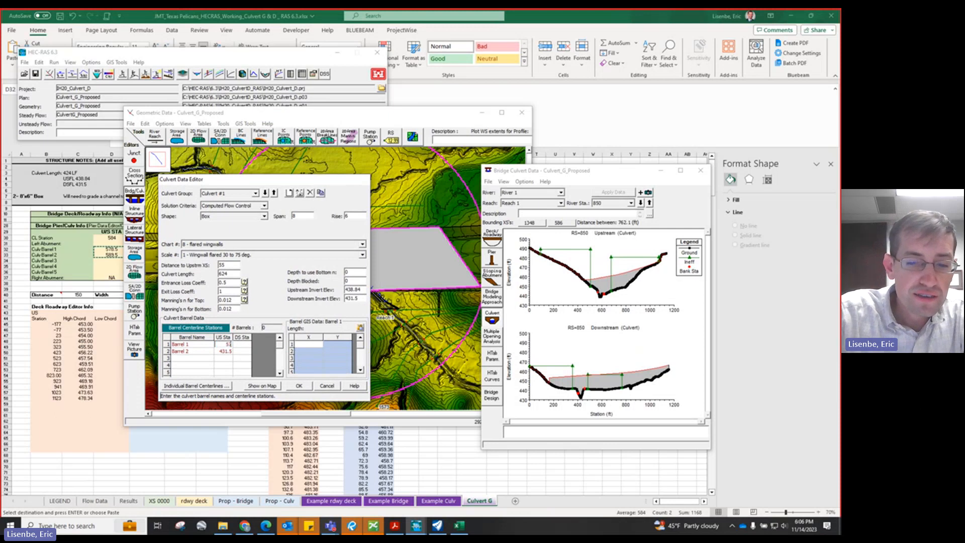
pyautogui.write('.5')
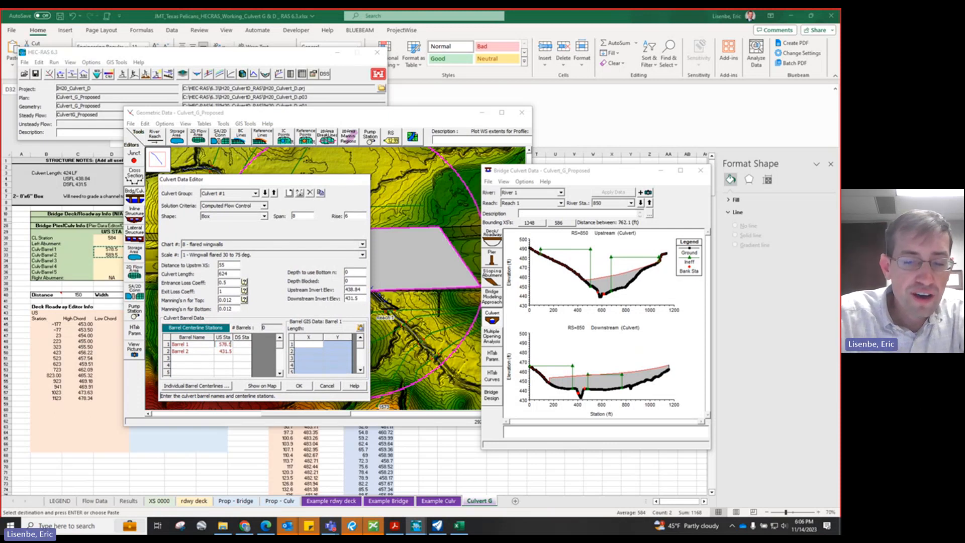
pyautogui.press('Return')
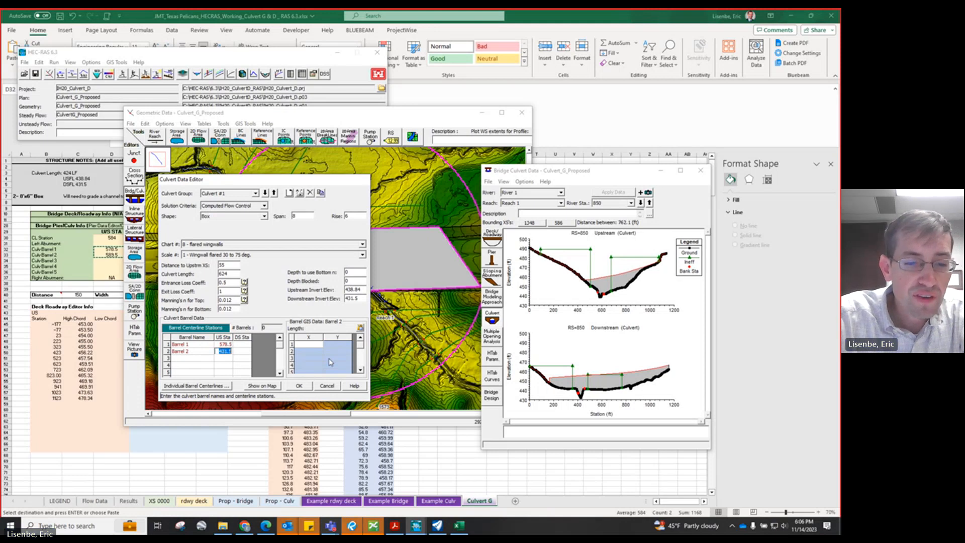
pyautogui.write('589.5')
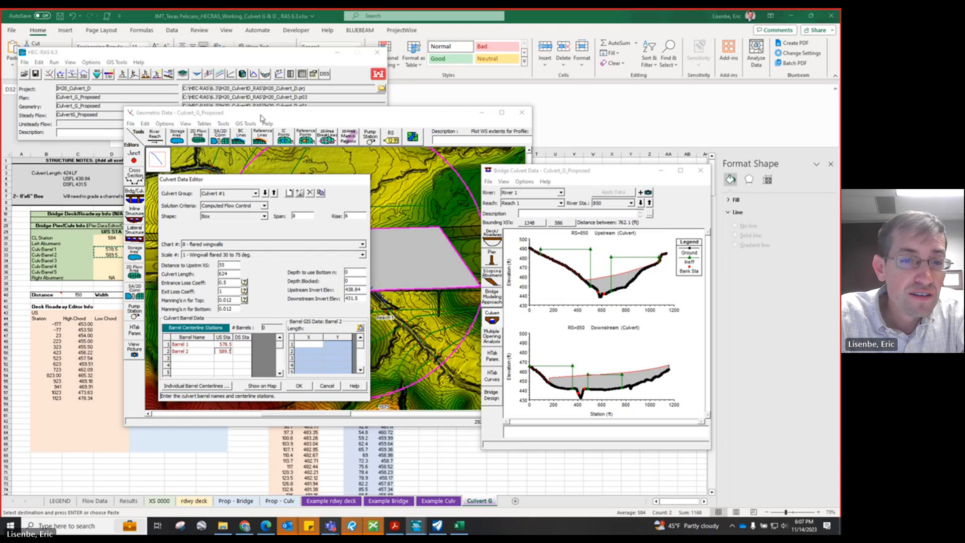
# Step: Uncover the sheet's downstream stations, enter 469.5 for Barrel 1 and 480.5 for Barrel 2, and accept the culvert data
pyautogui.moveTo(260, 116); pyautogui.dragTo(503, 148)
pyautogui.moveTo(274, 180); pyautogui.dragTo(319, 178)
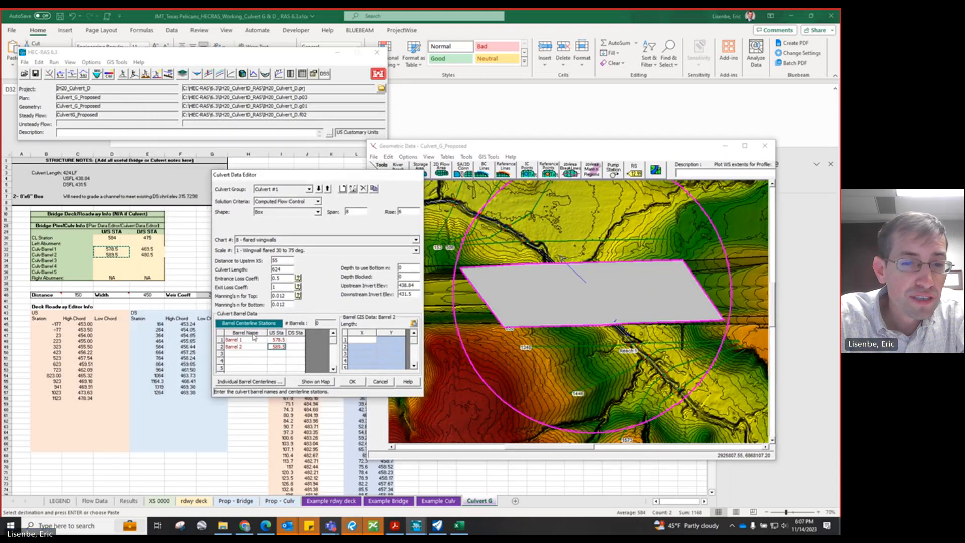
pyautogui.click(295, 340)
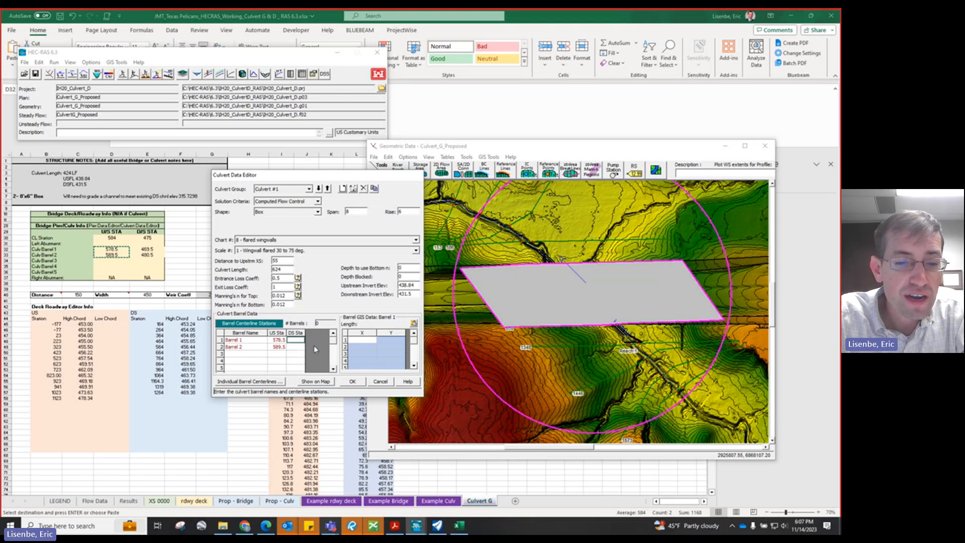
pyautogui.write('469')
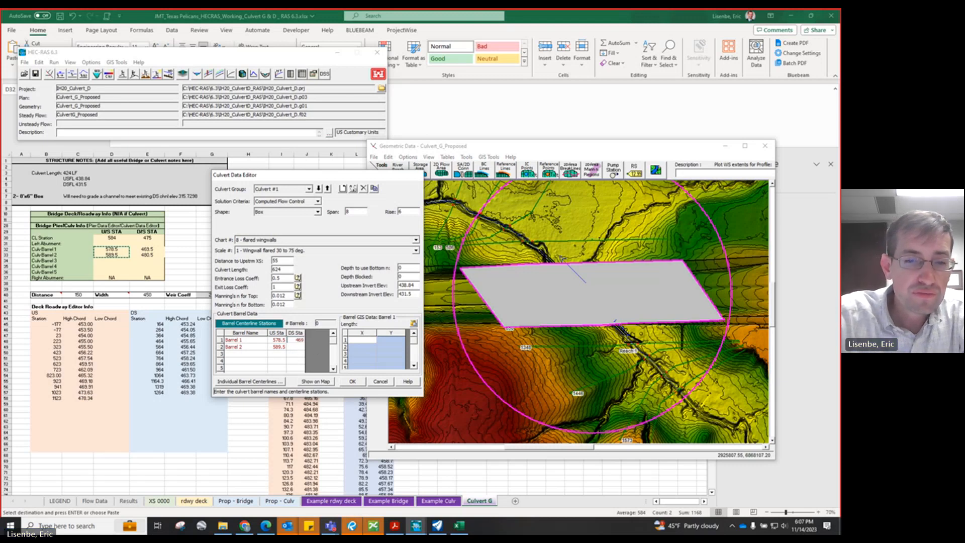
pyautogui.write('.5')
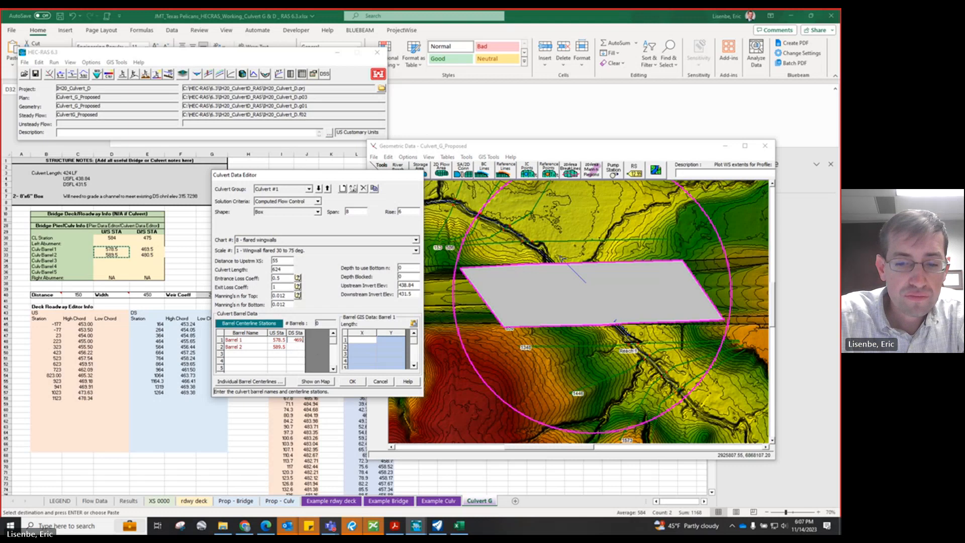
pyautogui.click(295, 347)
pyautogui.write('480.5')
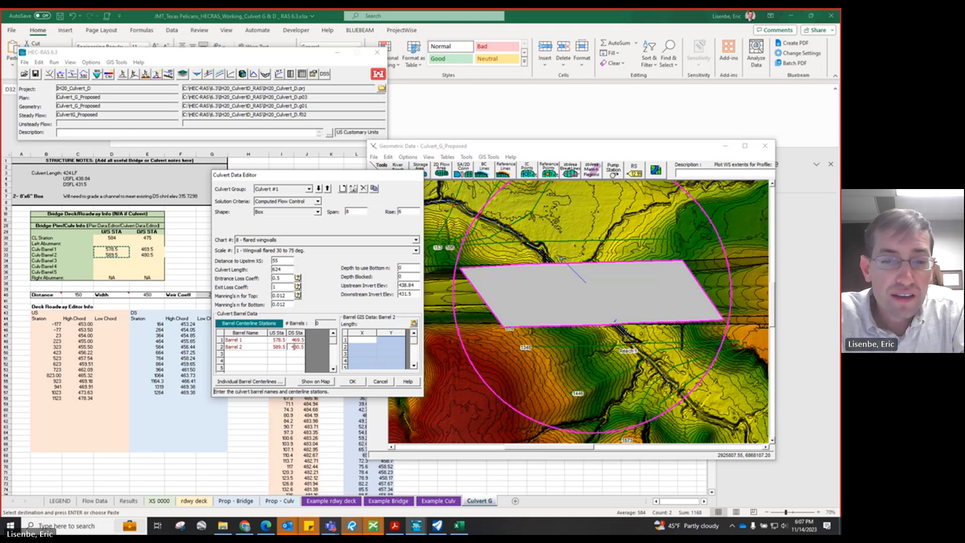
pyautogui.click(353, 381)
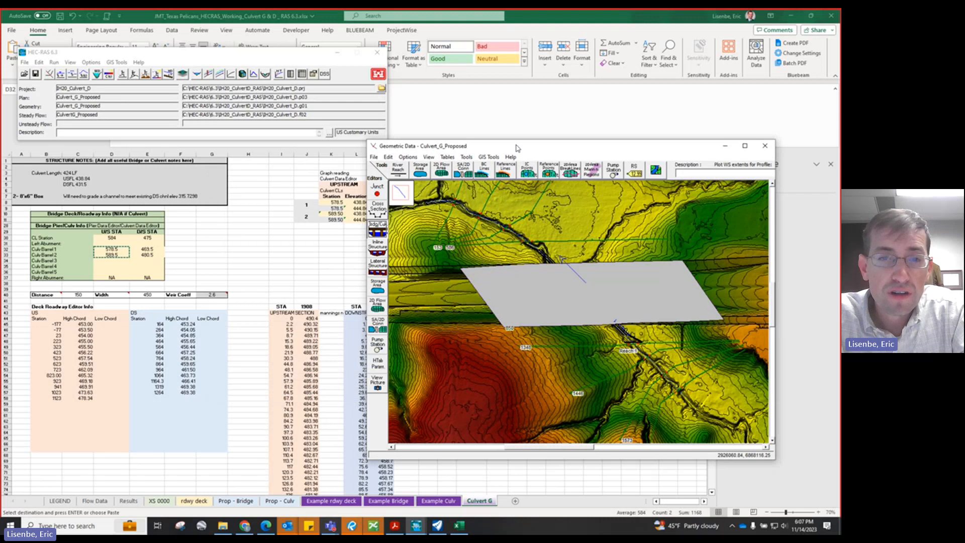
# Step: Enlarge the section plots for river station 850, check both barrels' placement against the upstream and downstream ground, and restore the window size
pyautogui.moveTo(518, 148); pyautogui.dragTo(292, 142)
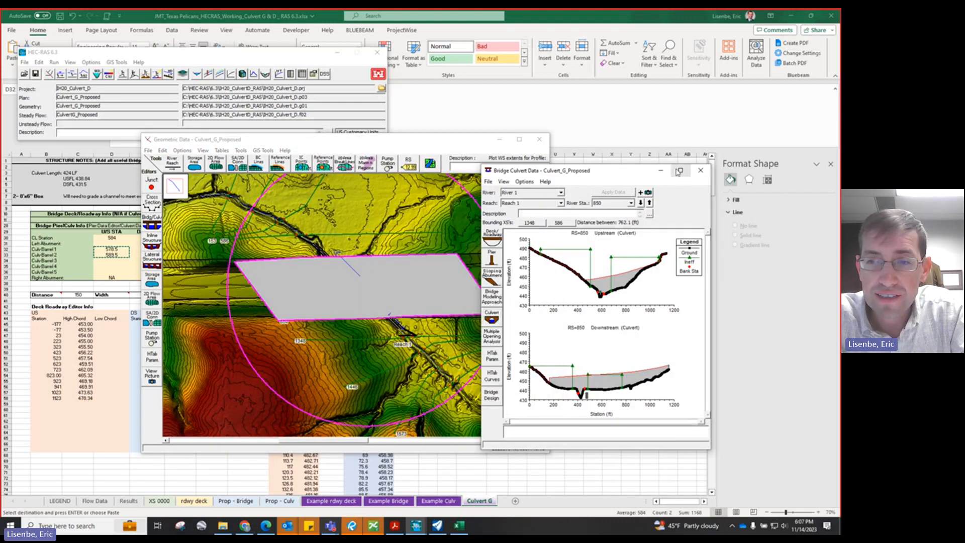
pyautogui.click(678, 171)
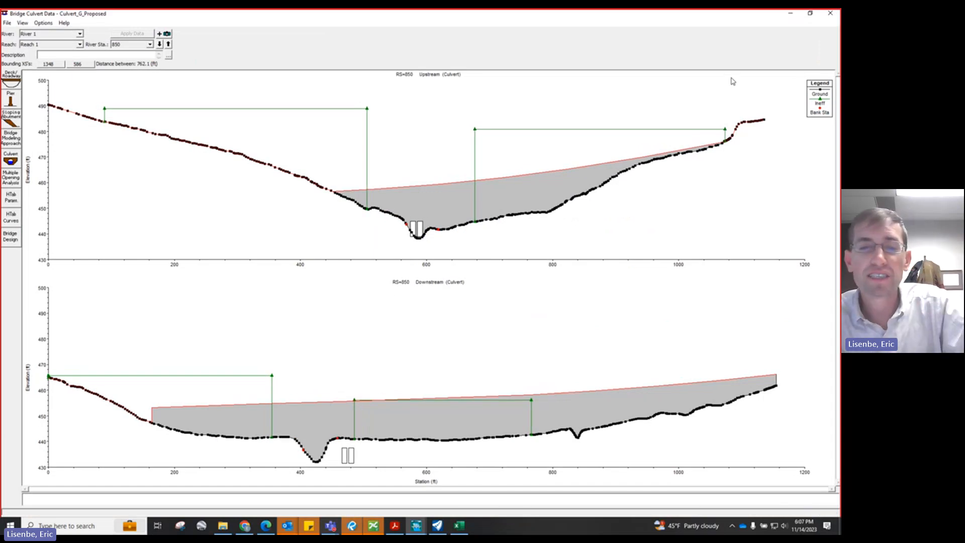
pyautogui.click(810, 14)
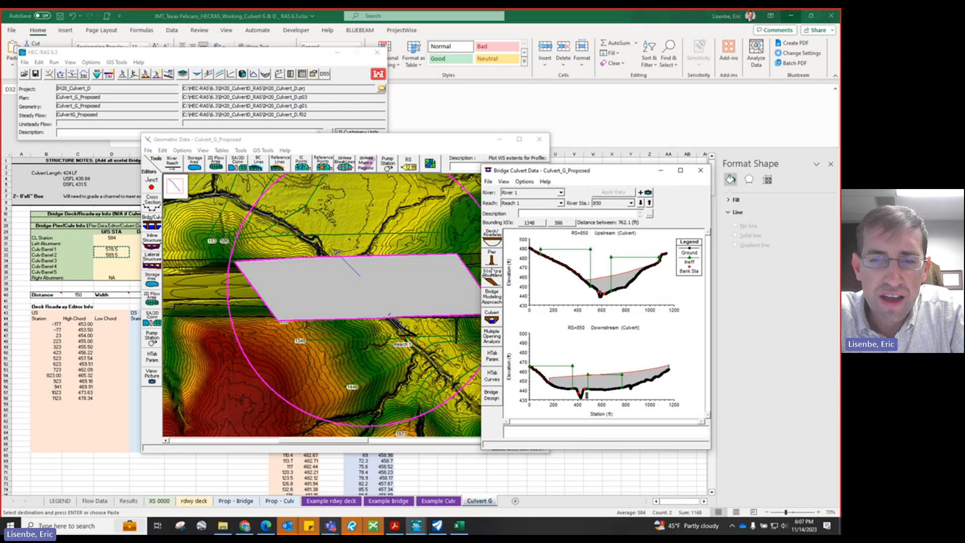
# Step: Review the length and entrance loss coefficient of Culvert #1, cancel without changes, and close the bridge culvert editor
pyautogui.click(491, 318)
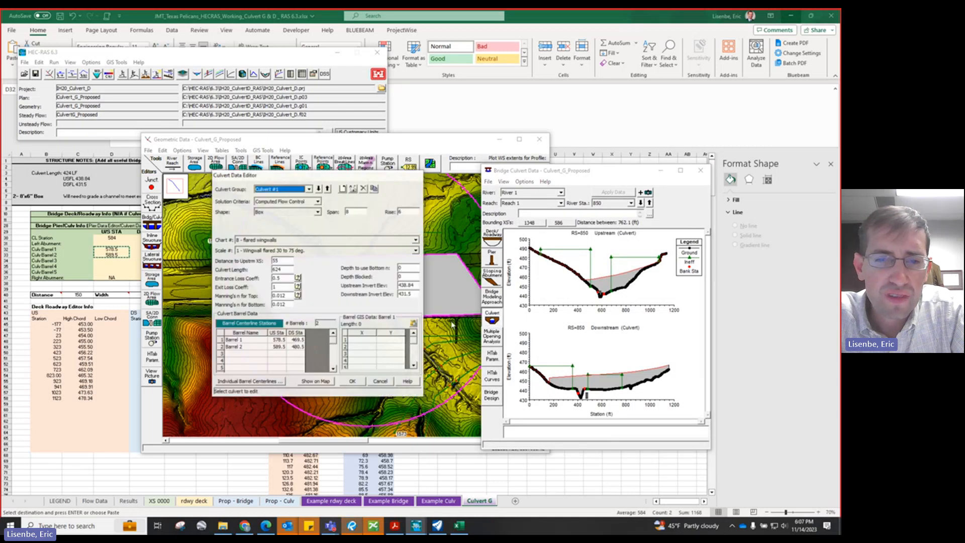
pyautogui.moveTo(285, 269); pyautogui.dragTo(270, 269)
pyautogui.write('624')
pyautogui.click(281, 278)
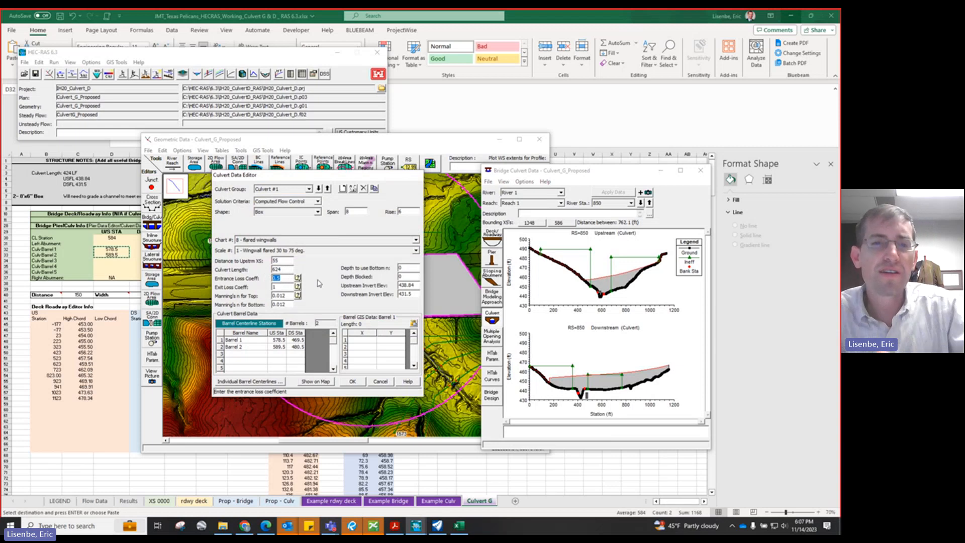
pyautogui.click(377, 381)
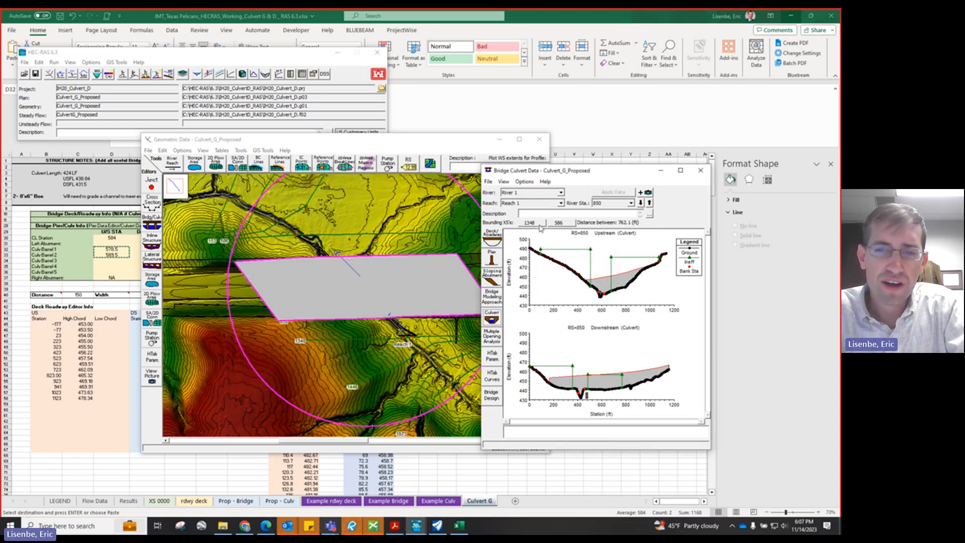
pyautogui.click(699, 171)
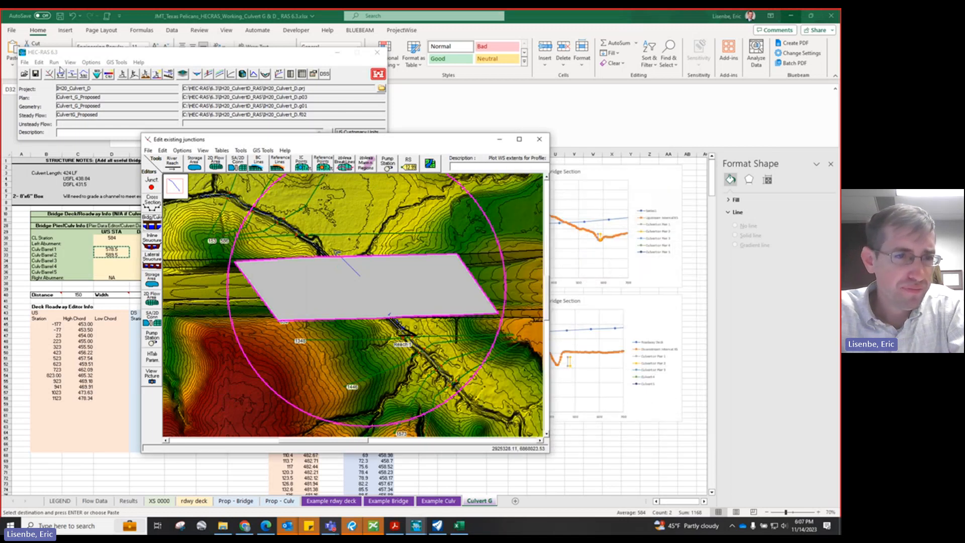
# Step: Open the steady flow data with 6 profiles and move its window off the geometry map
pyautogui.click(39, 61)
pyautogui.click(56, 84)
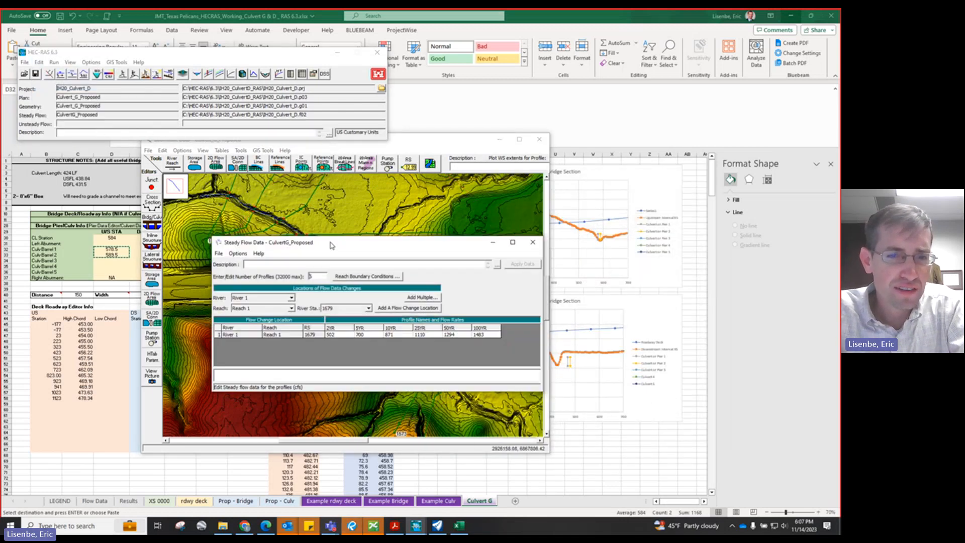
pyautogui.write('6')
pyautogui.moveTo(332, 253); pyautogui.dragTo(595, 268)
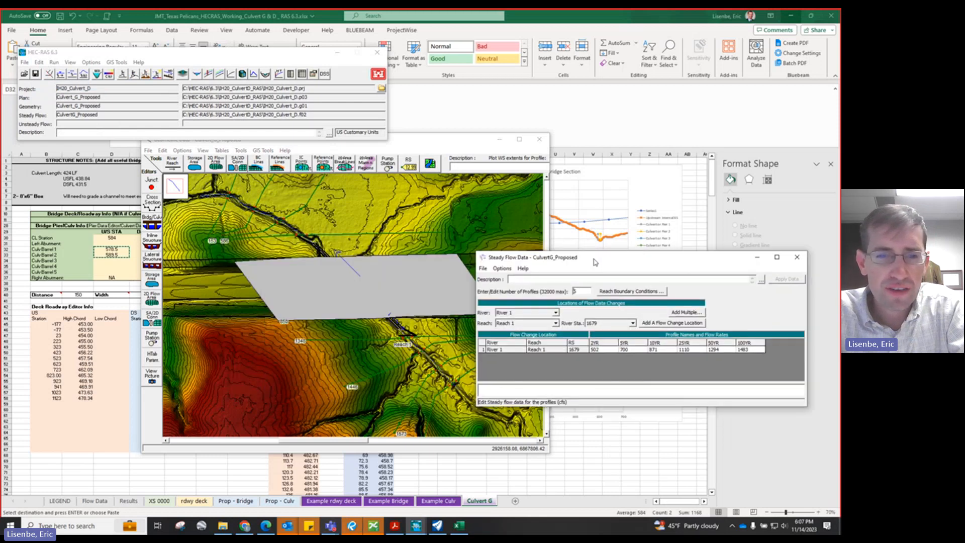
# Step: Maximize the geometry window and bring the steady flow data back in front of the map
pyautogui.rightClick(249, 209)
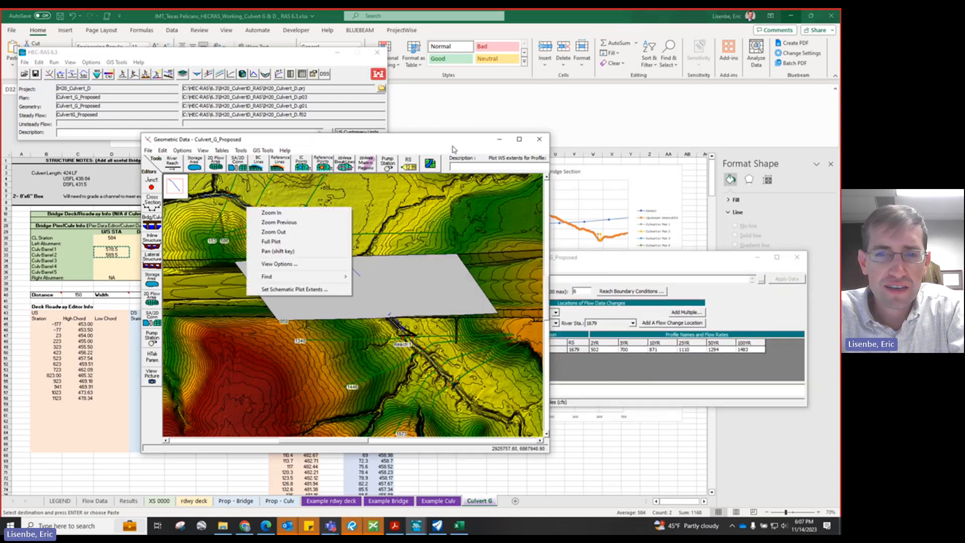
pyautogui.click(520, 139)
pyautogui.moveTo(520, 139); pyautogui.dragTo(464, 96)
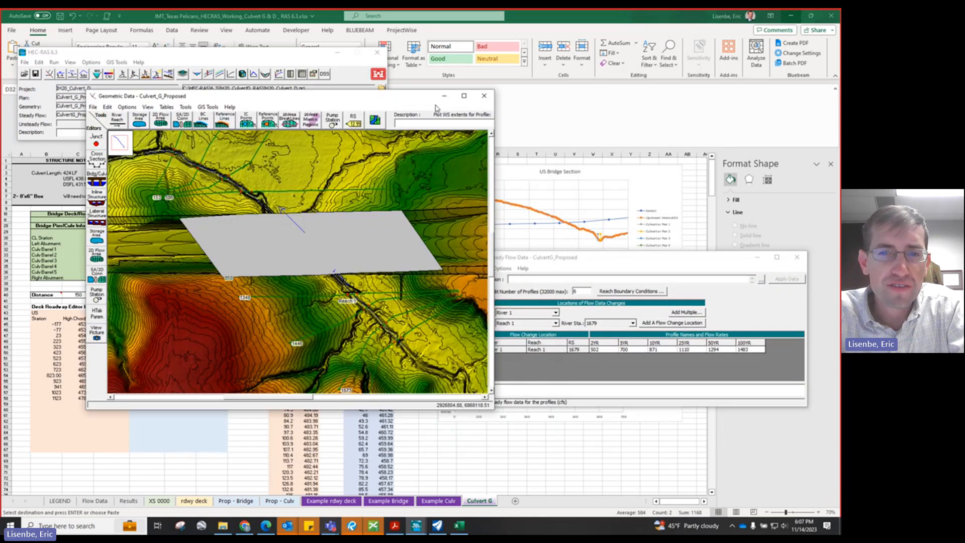
pyautogui.click(465, 96)
pyautogui.moveTo(416, 528)
pyautogui.click(511, 482)
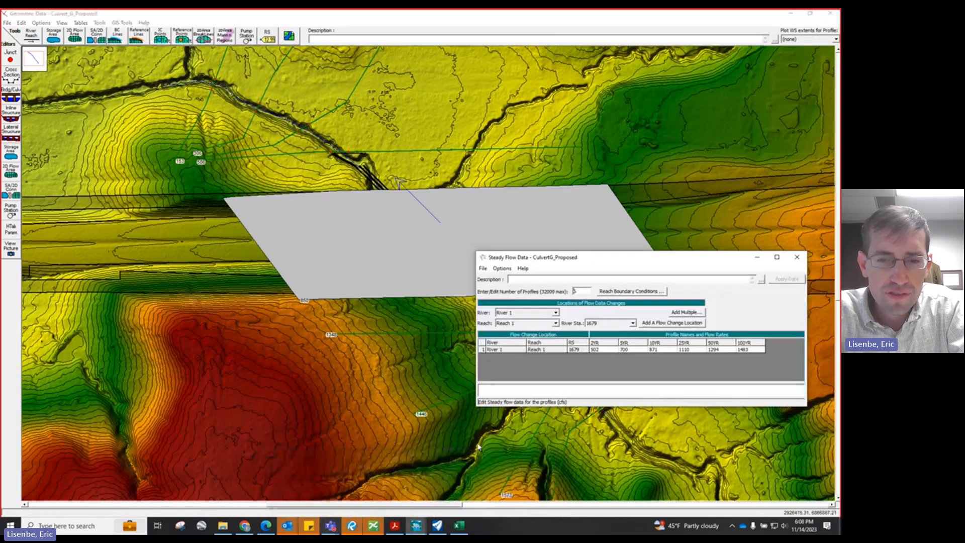
pyautogui.moveTo(507, 254); pyautogui.dragTo(477, 225)
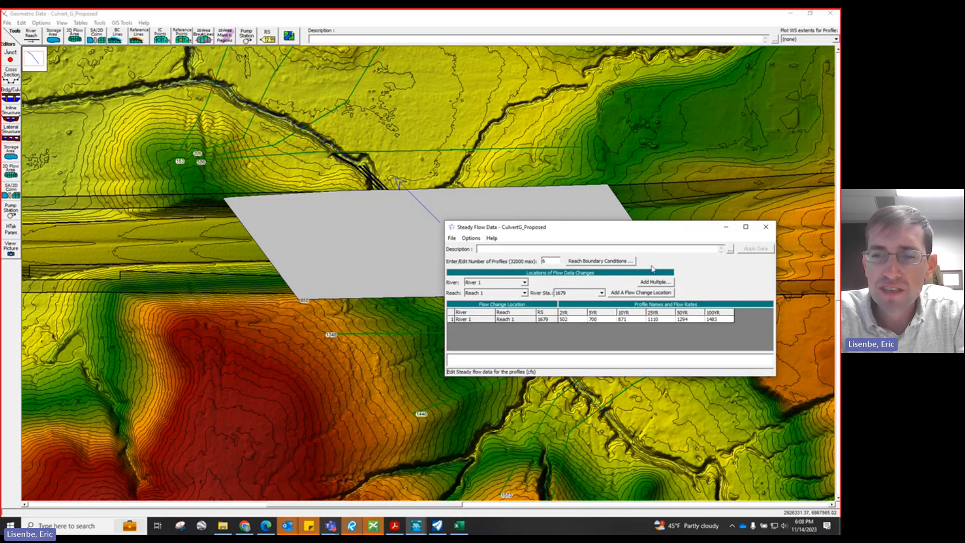
pyautogui.click(594, 262)
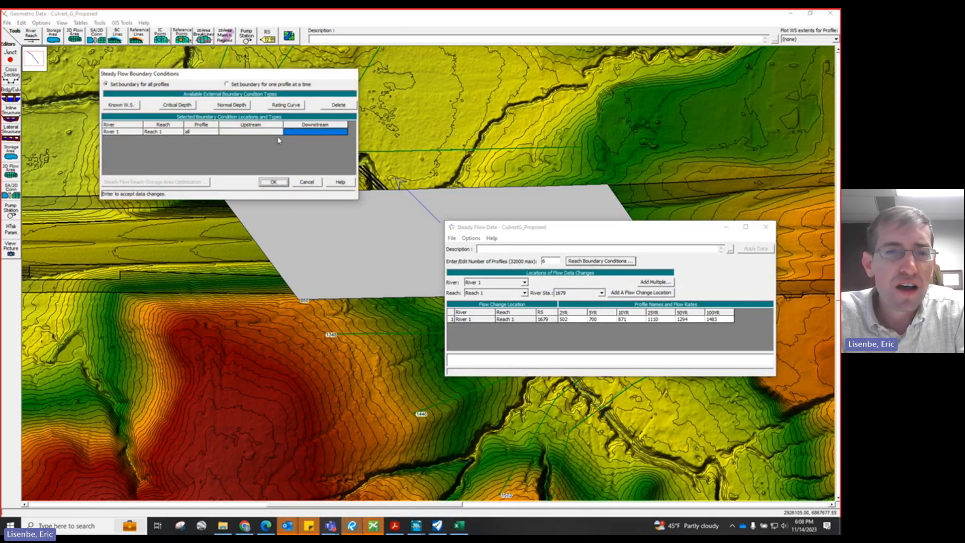
pyautogui.moveTo(232, 76); pyautogui.dragTo(612, 111)
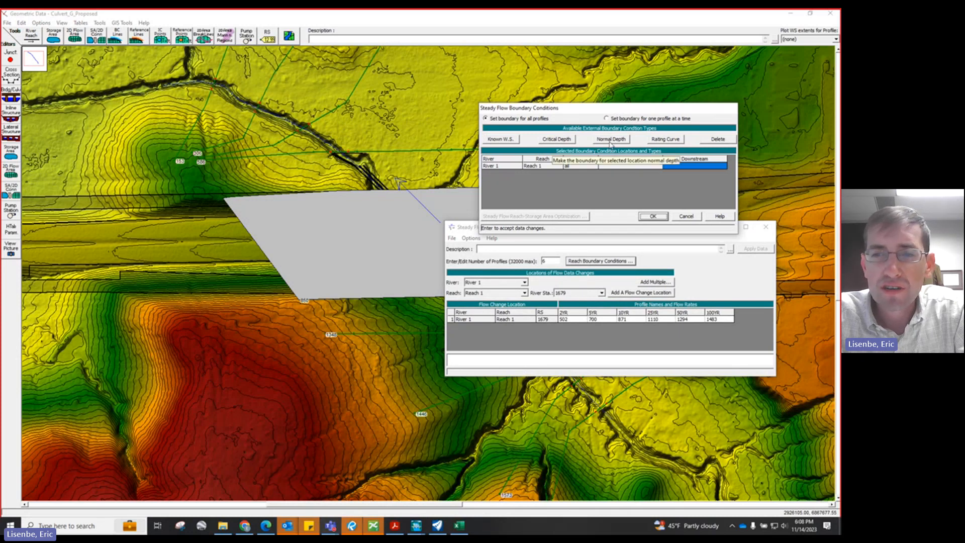
pyautogui.click(608, 141)
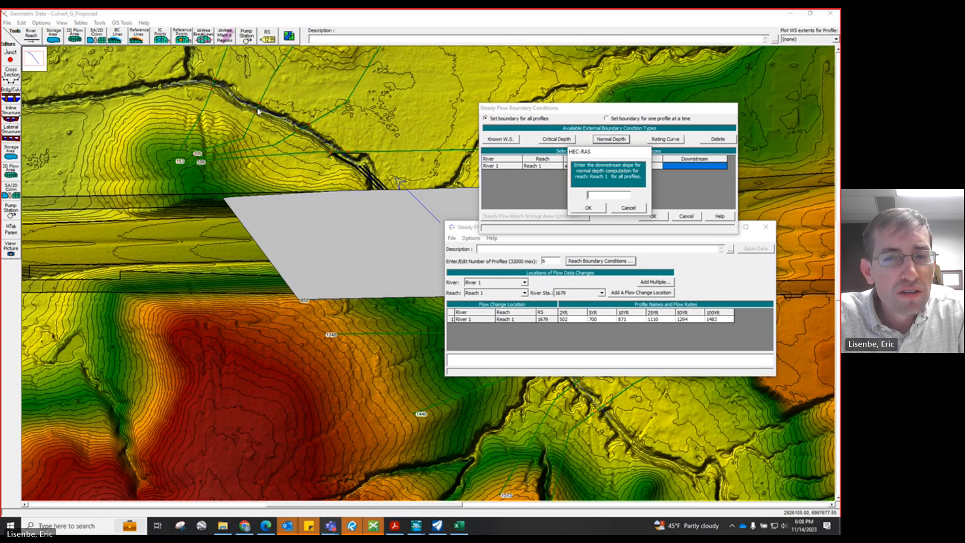
pyautogui.click(628, 207)
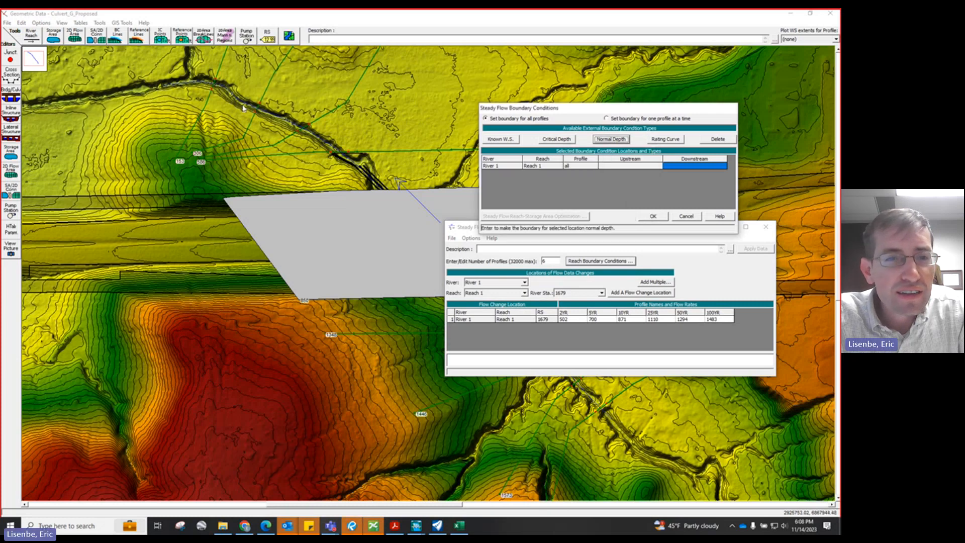
pyautogui.rightClick(257, 109)
pyautogui.press('Escape')
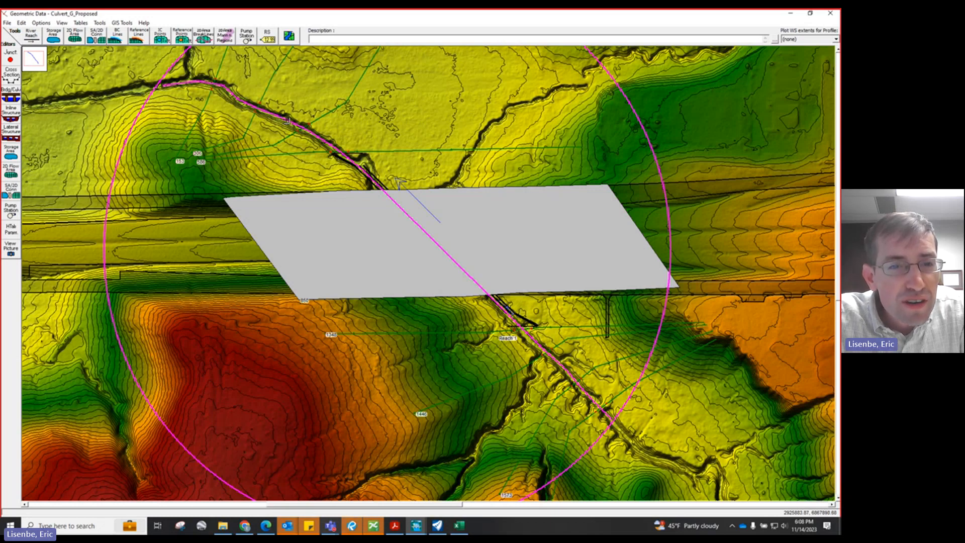
# Step: Measure a line about 145 ft long along the channel downstream of the culvert and plot its terrain profile
pyautogui.keyDown('ctrl'); pyautogui.click(287, 121); pyautogui.keyUp('ctrl')
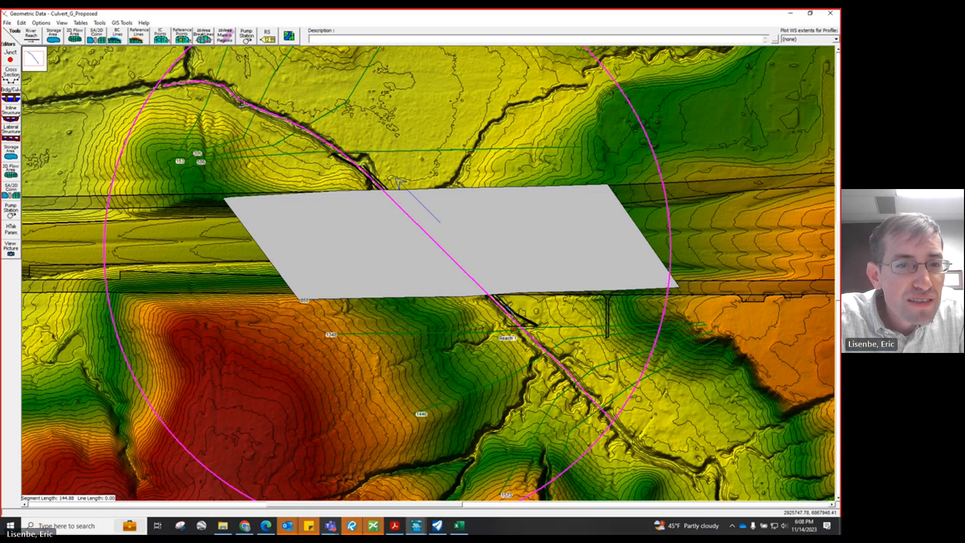
pyautogui.doubleClick(398, 180)
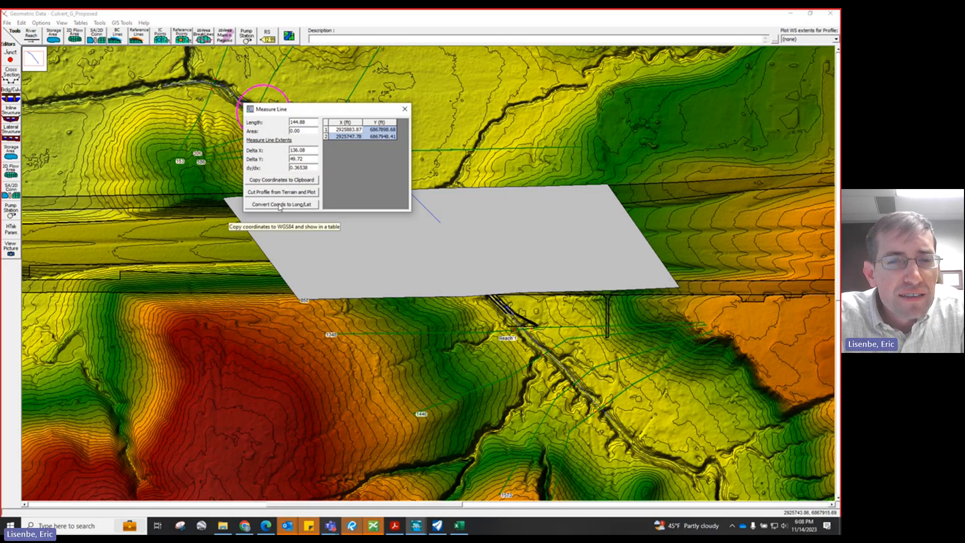
pyautogui.moveTo(289, 113); pyautogui.dragTo(150, 201)
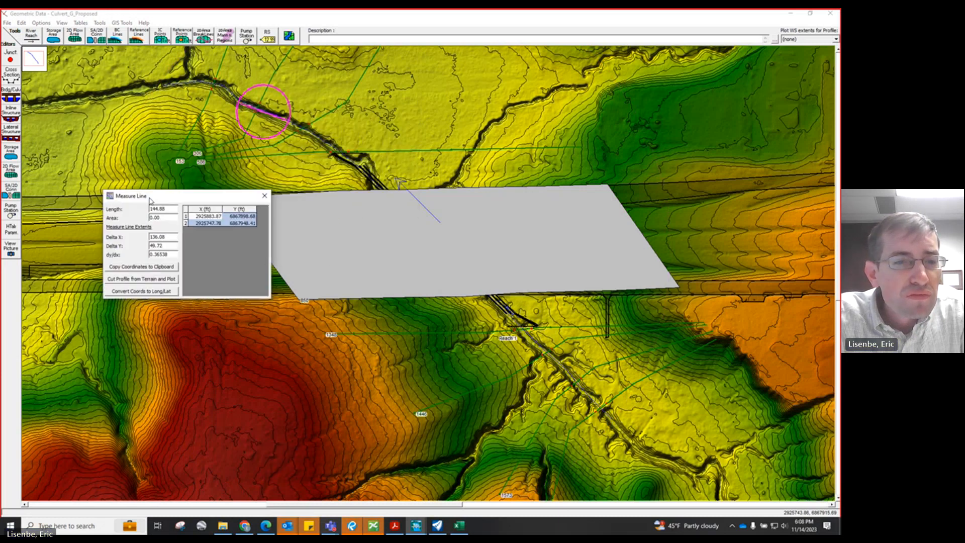
pyautogui.click(155, 279)
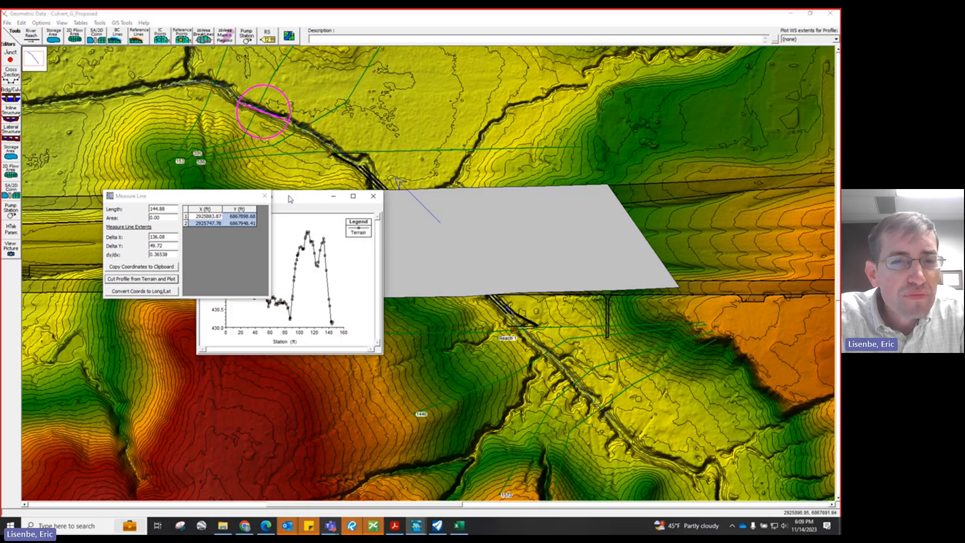
pyautogui.moveTo(290, 198); pyautogui.dragTo(439, 139)
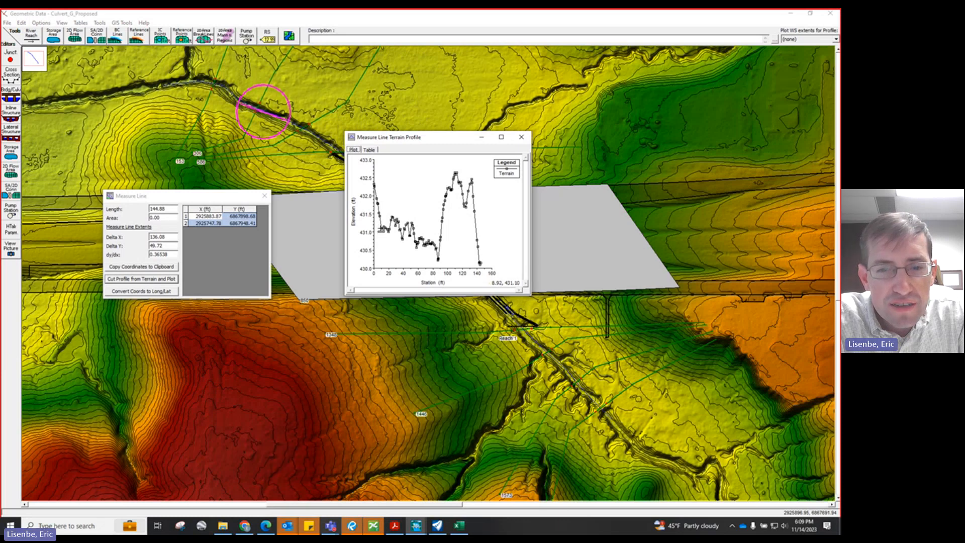
# Step: Measure the slope between low points of the plotted terrain profile, and close the measurement and profile windows
pyautogui.click(380, 231)
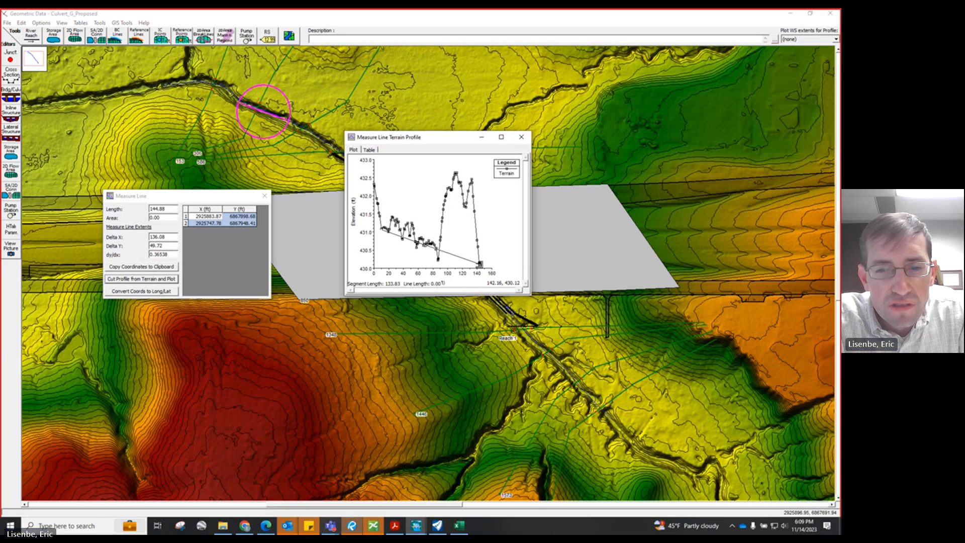
pyautogui.doubleClick(480, 262)
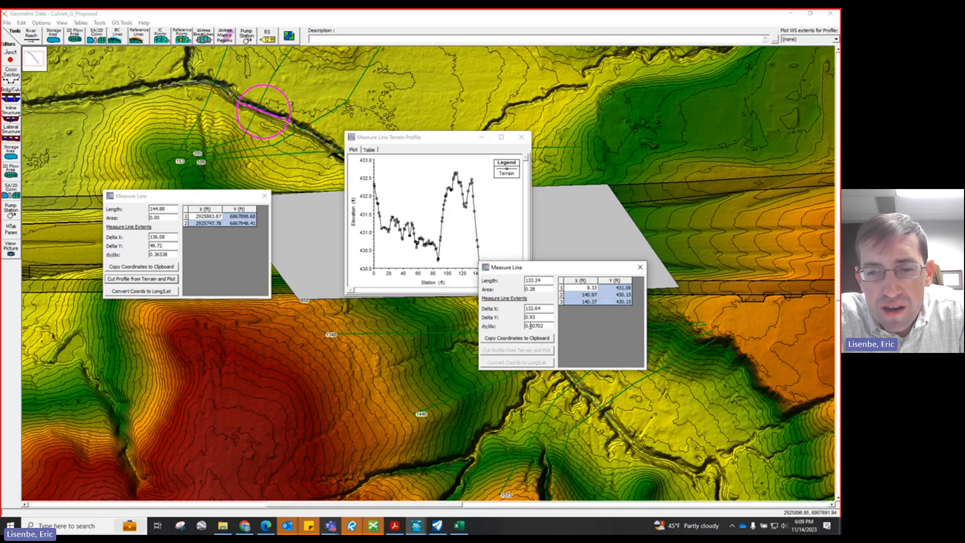
pyautogui.moveTo(547, 325); pyautogui.dragTo(503, 326)
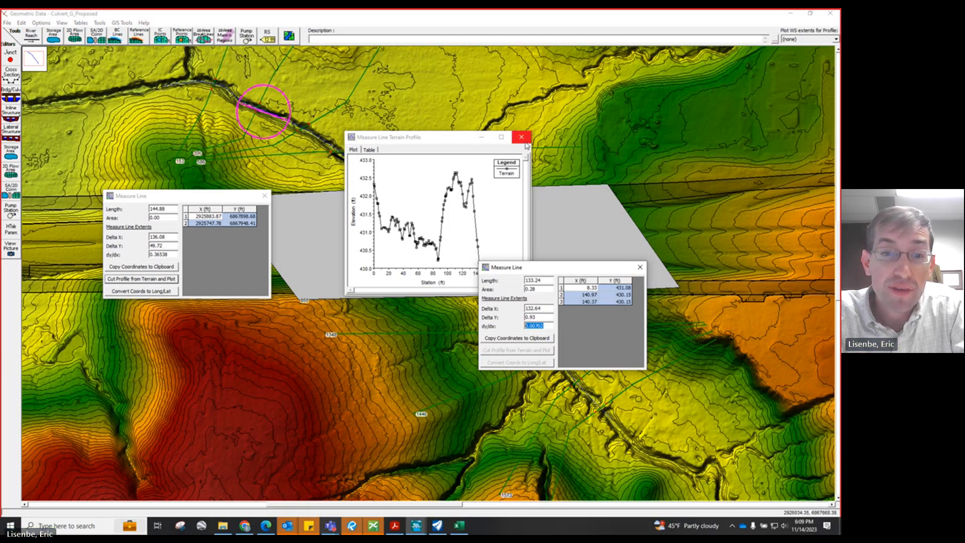
pyautogui.click(639, 267)
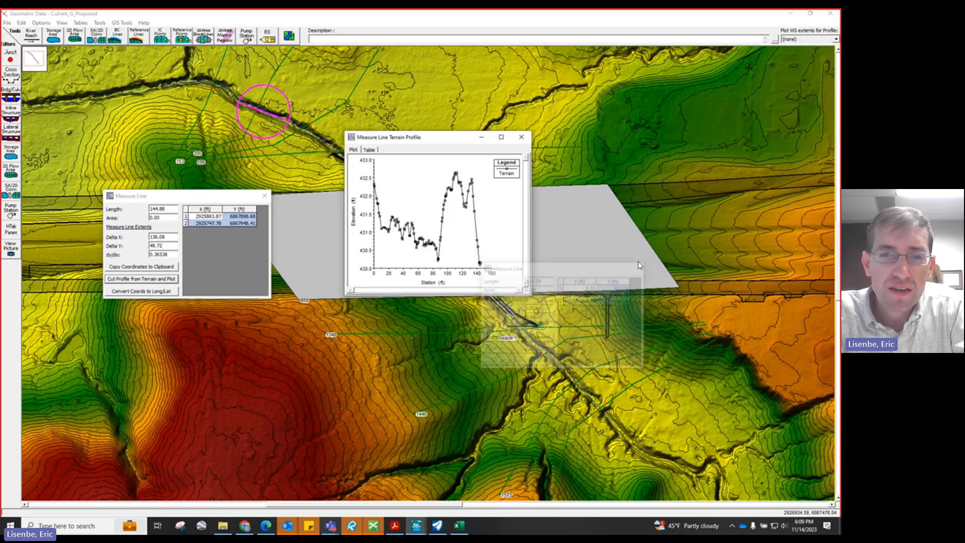
pyautogui.click(265, 195)
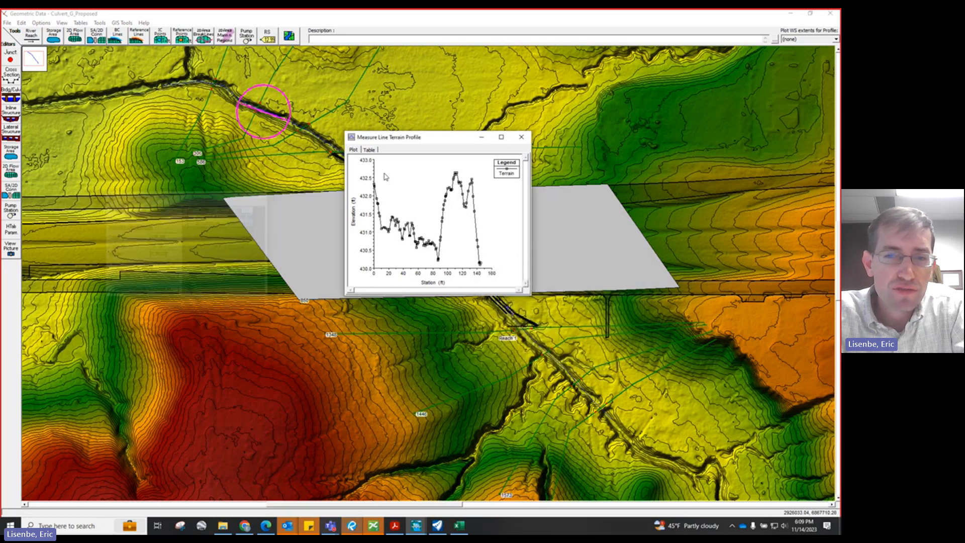
pyautogui.click(521, 137)
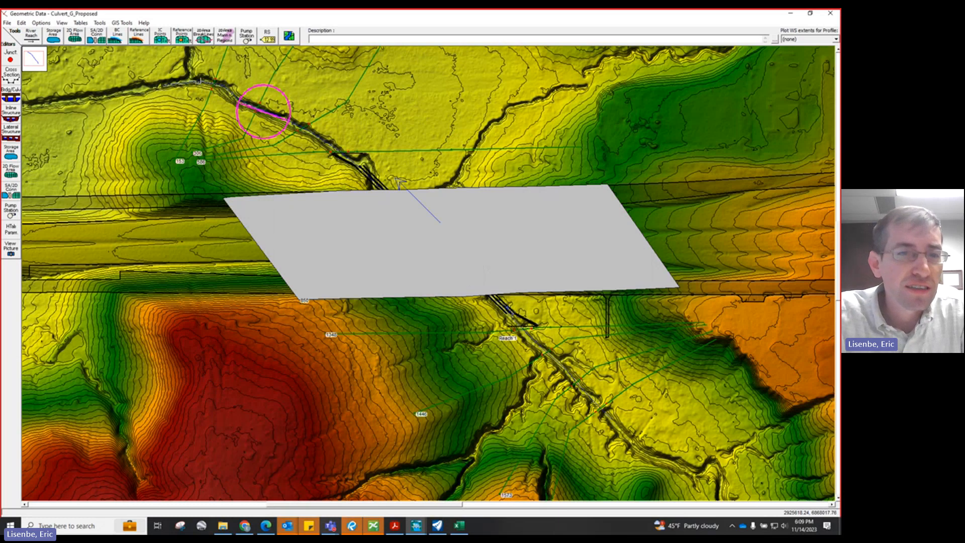
# Step: Cut a terrain profile about 390 ft long along the channel past the downstream sections and measure the slope between its low points
pyautogui.keyDown('ctrl'); pyautogui.click(194, 81); pyautogui.keyUp('ctrl')
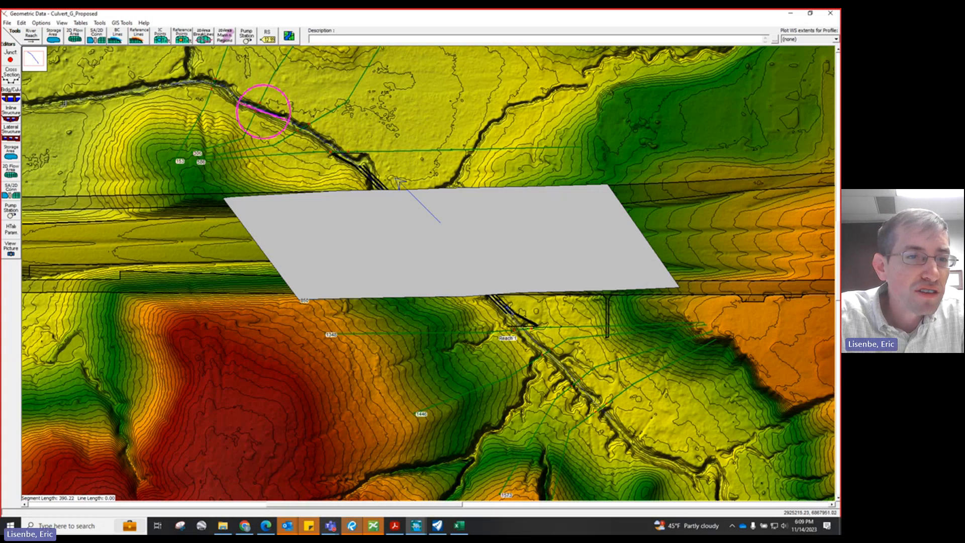
pyautogui.doubleClick(263, 111)
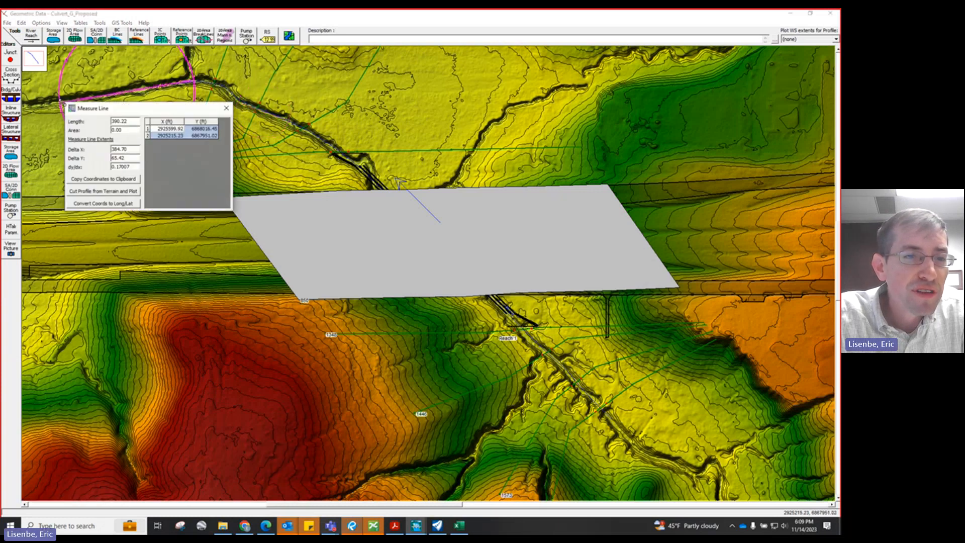
pyautogui.click(108, 192)
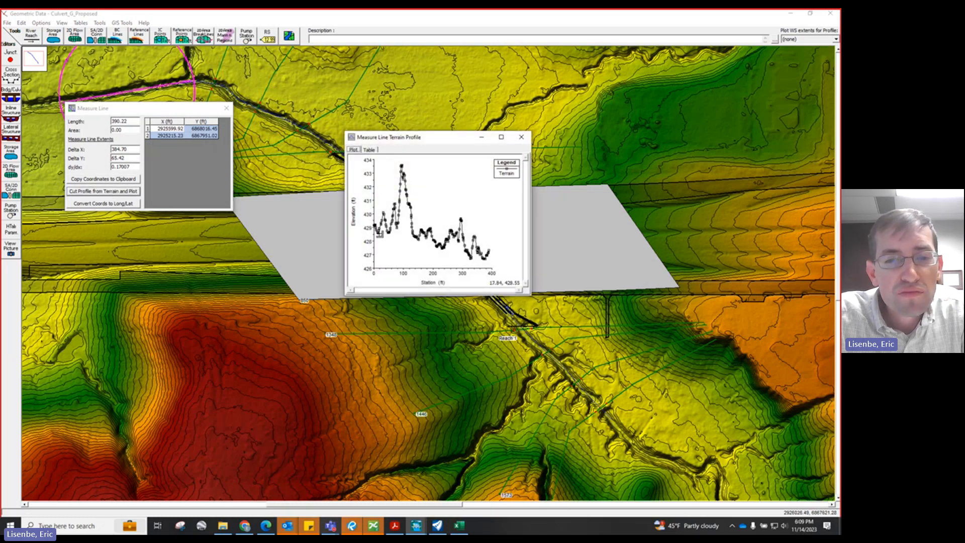
pyautogui.click(377, 232)
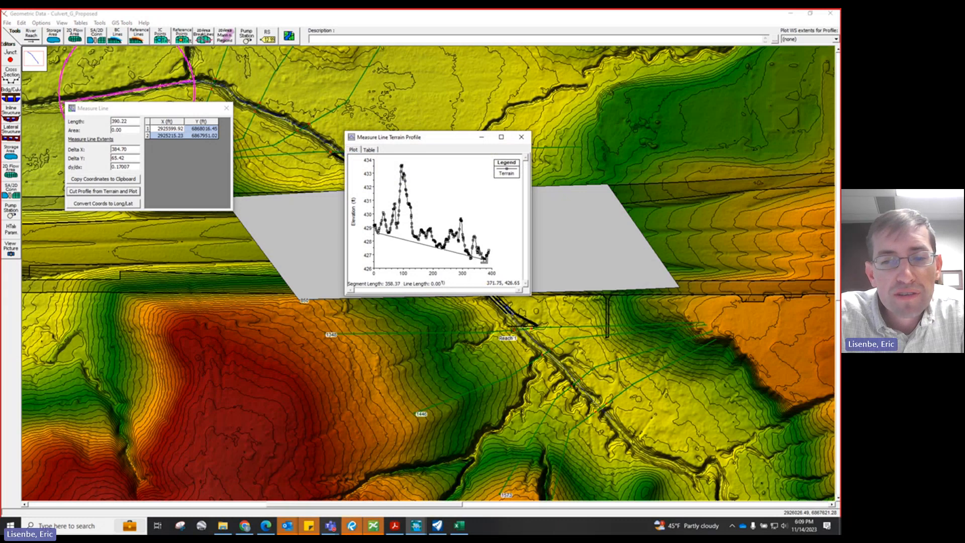
pyautogui.doubleClick(483, 259)
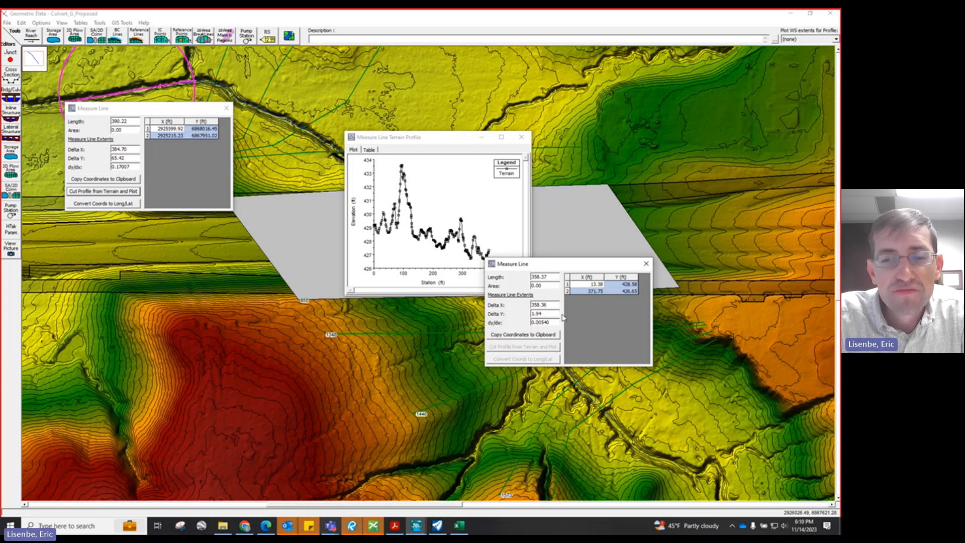
pyautogui.moveTo(558, 322); pyautogui.dragTo(530, 322)
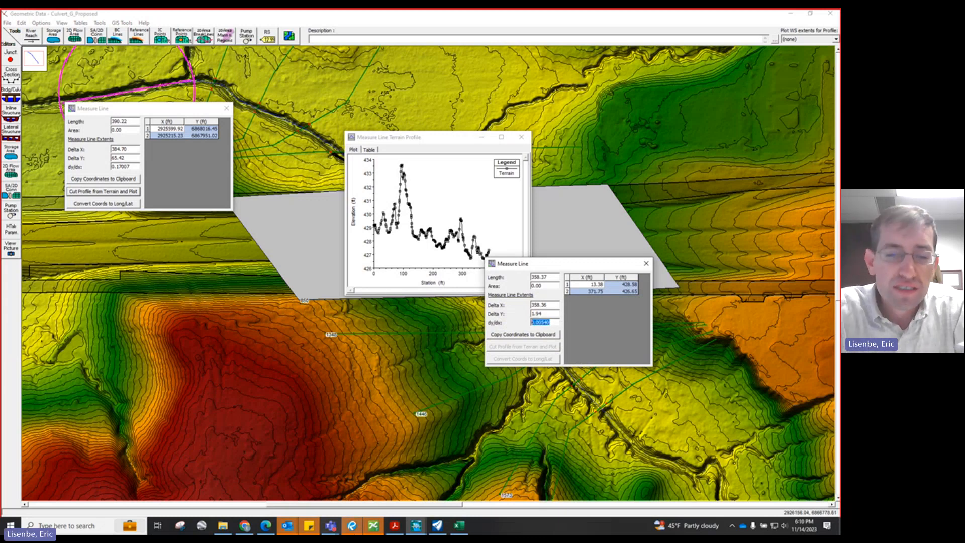
# Step: Set the downstream boundary of Reach 1 to normal depth with slope 0.00540 for all profiles, and close the steady flow data
pyautogui.click(416, 525)
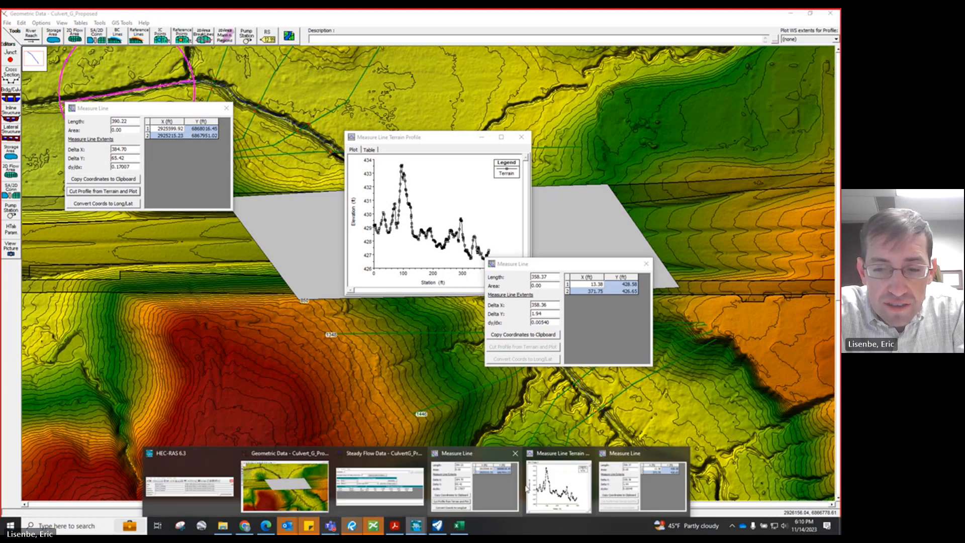
pyautogui.click(380, 483)
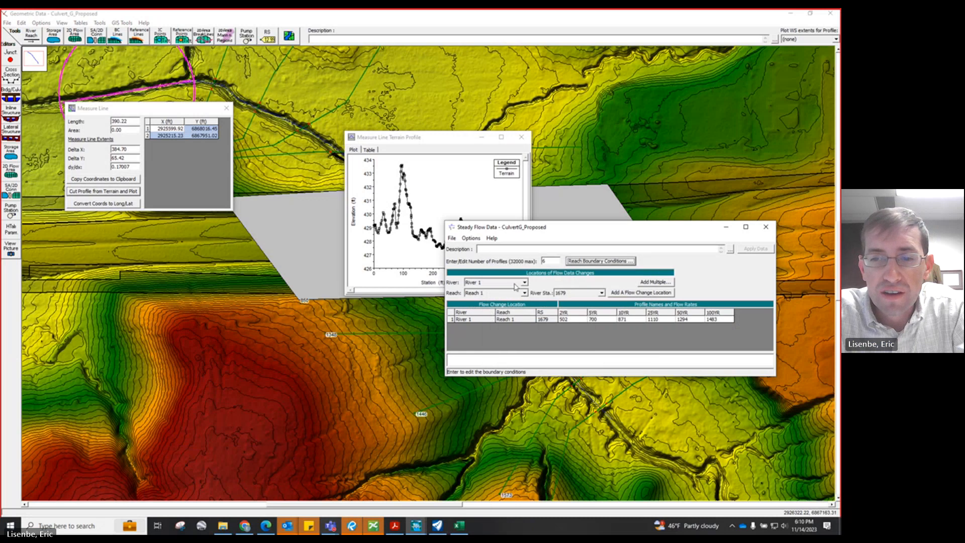
pyautogui.click(628, 260)
pyautogui.click(678, 169)
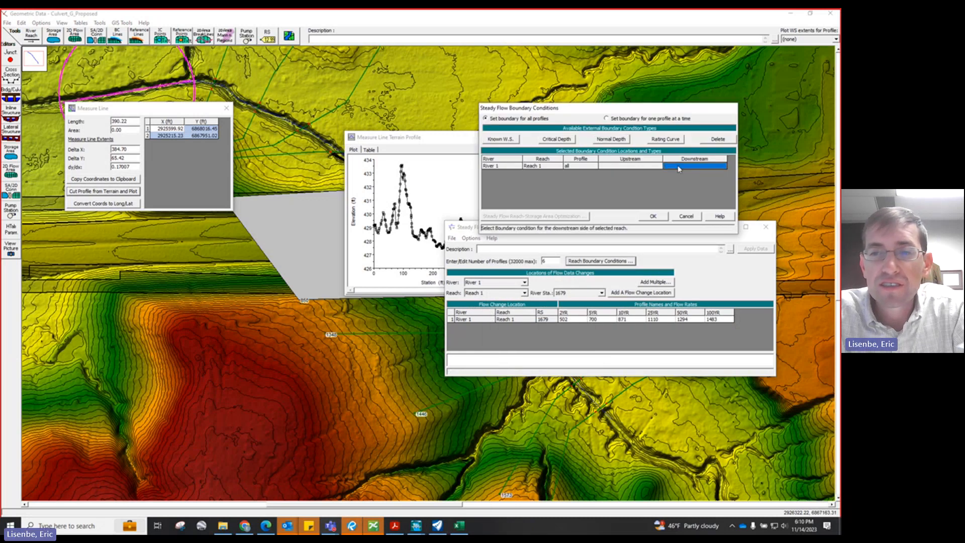
pyautogui.click(601, 139)
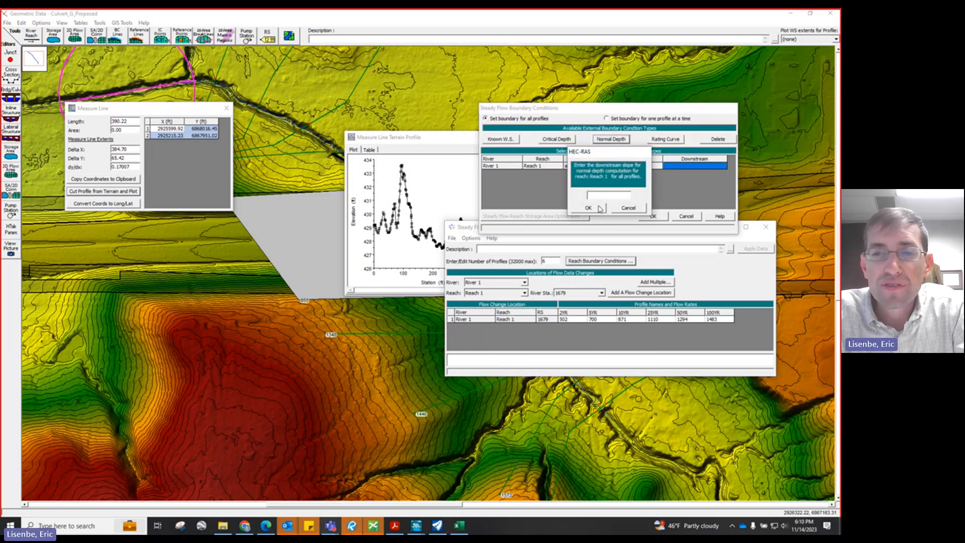
pyautogui.write('0.00540')
pyautogui.click(588, 207)
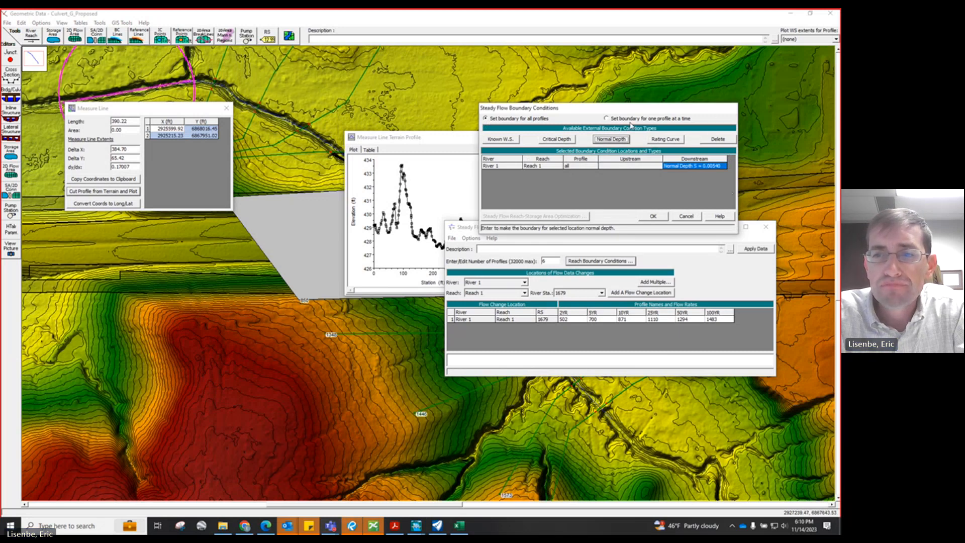
pyautogui.click(656, 216)
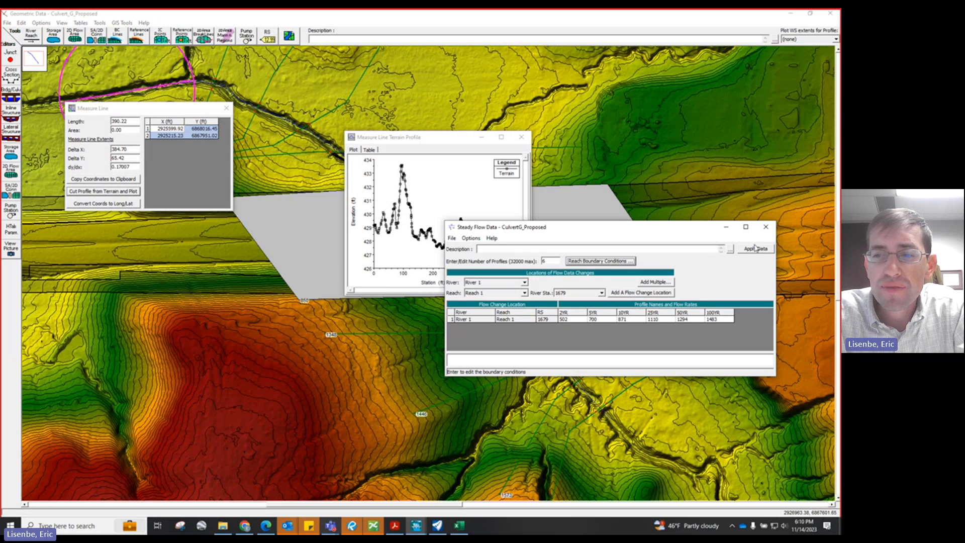
pyautogui.click(765, 226)
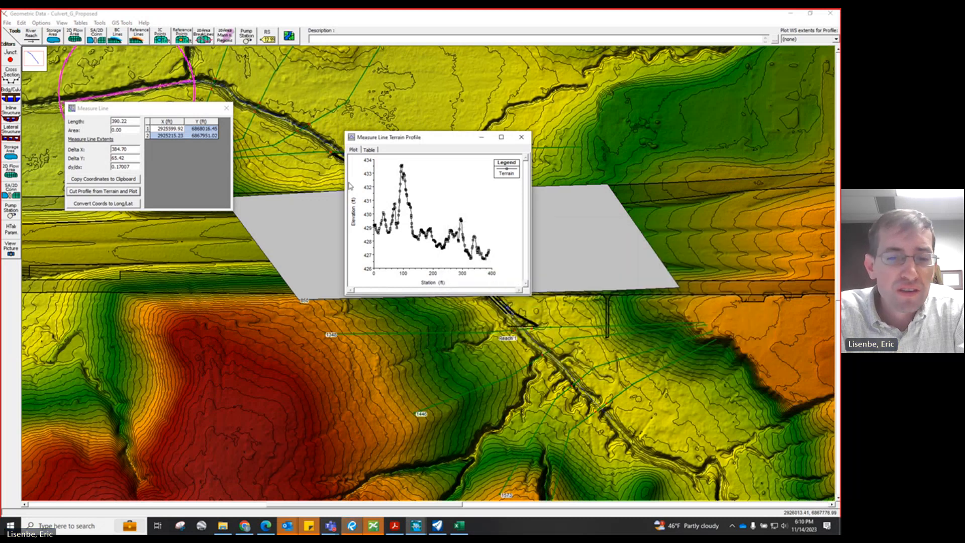
# Step: Bring the main HEC-RAS window forward and compute the steady flow analysis with the Culvert_G_Proposed geometry and CulvertG_Proposed flow file
pyautogui.moveTo(416, 525)
pyautogui.click(285, 478)
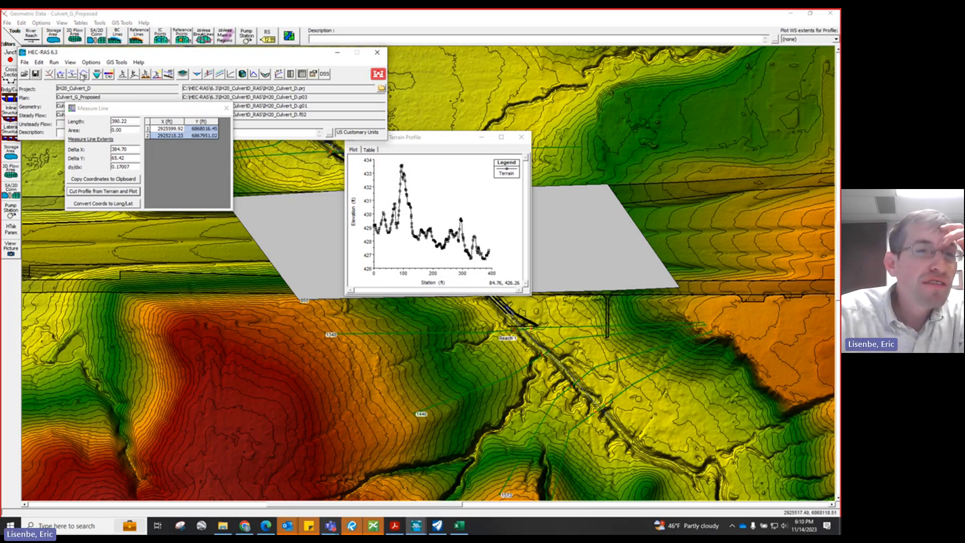
pyautogui.moveTo(91, 52); pyautogui.dragTo(135, 60)
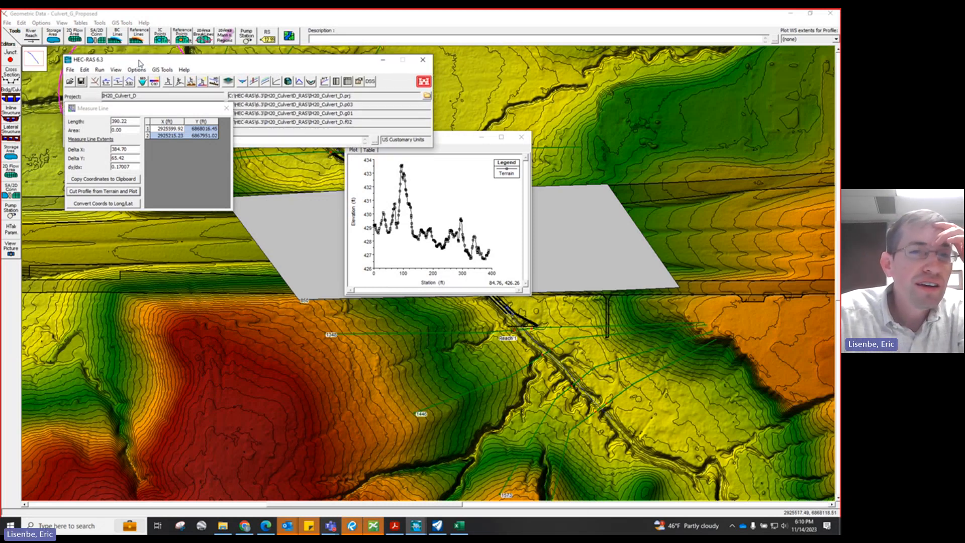
pyautogui.click(241, 82)
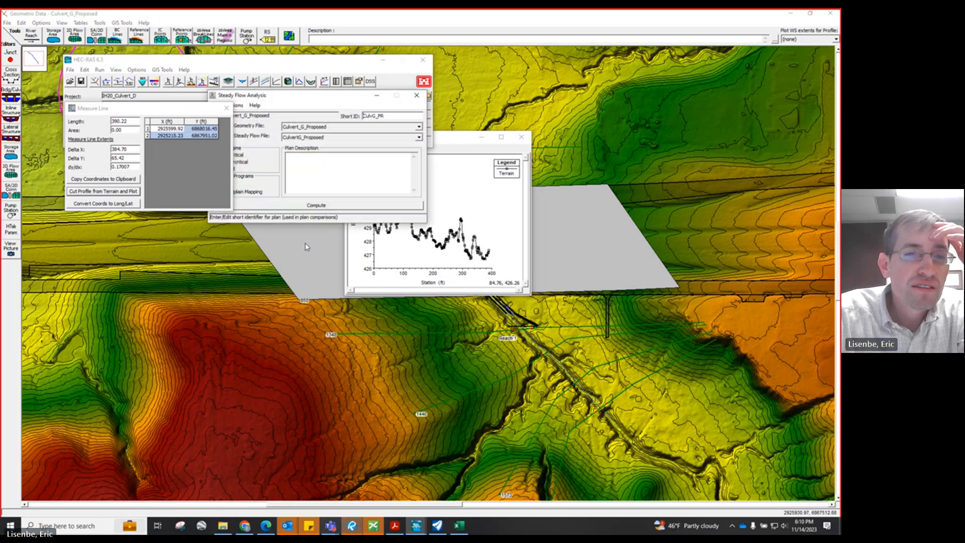
pyautogui.click(321, 205)
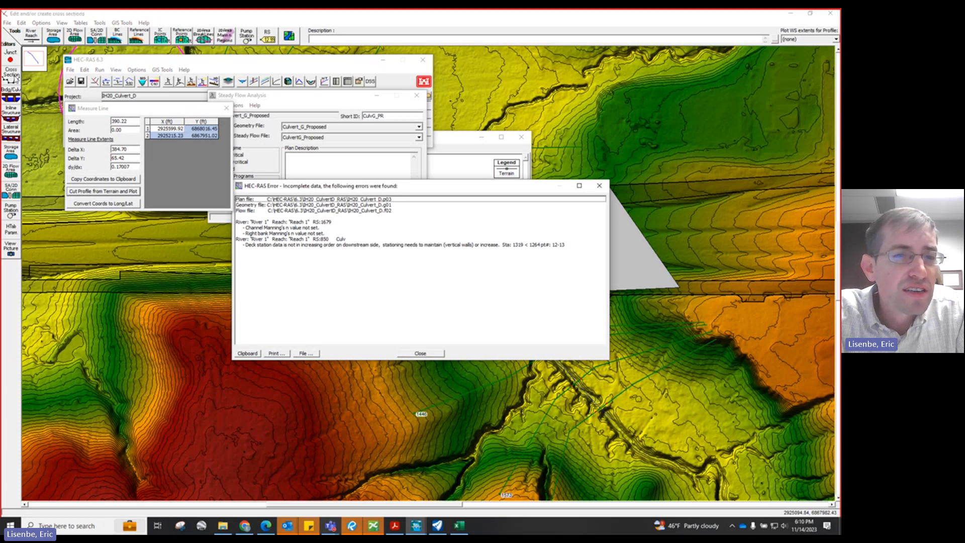
# Step: Open the cross section data at river station 1679 and check its Manning's n values against the neighbouring sections
pyautogui.click(11, 75)
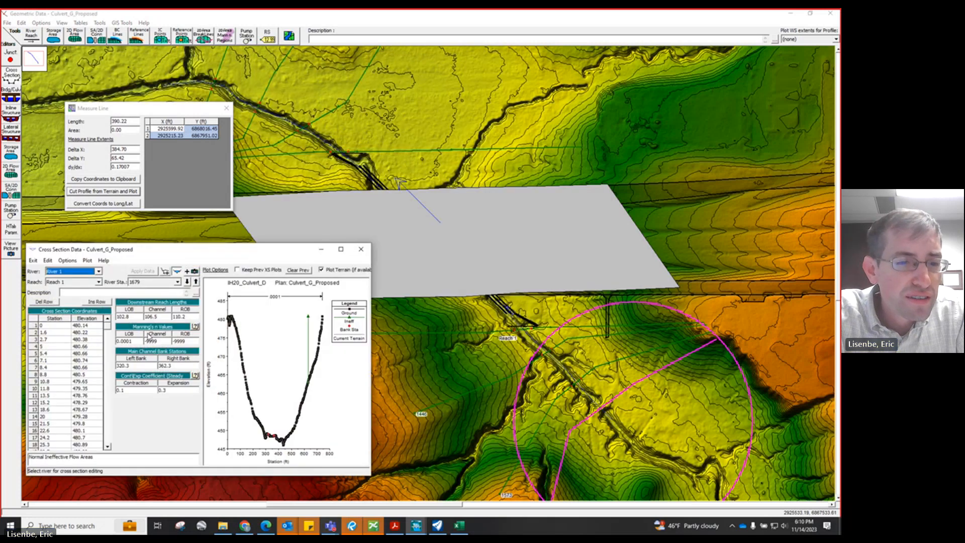
pyautogui.click(151, 340)
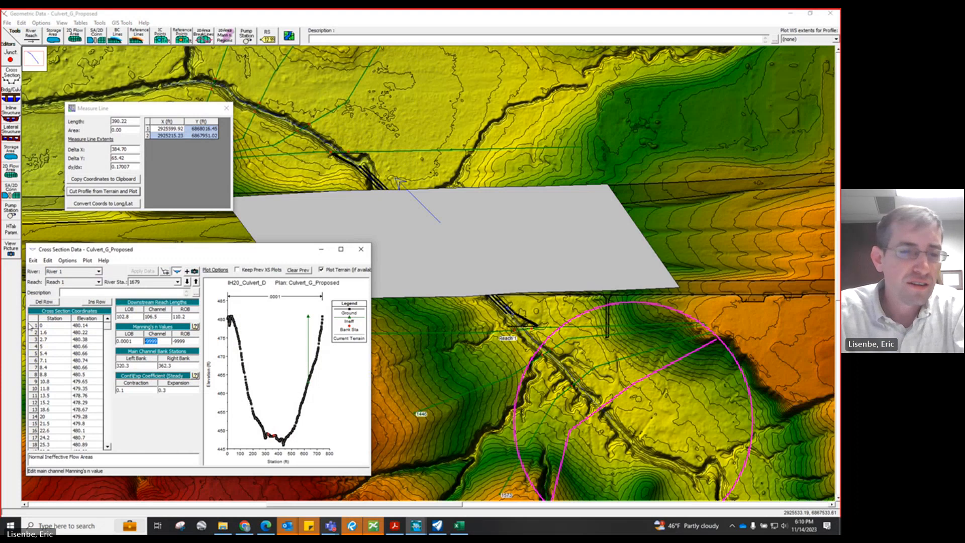
pyautogui.click(188, 282)
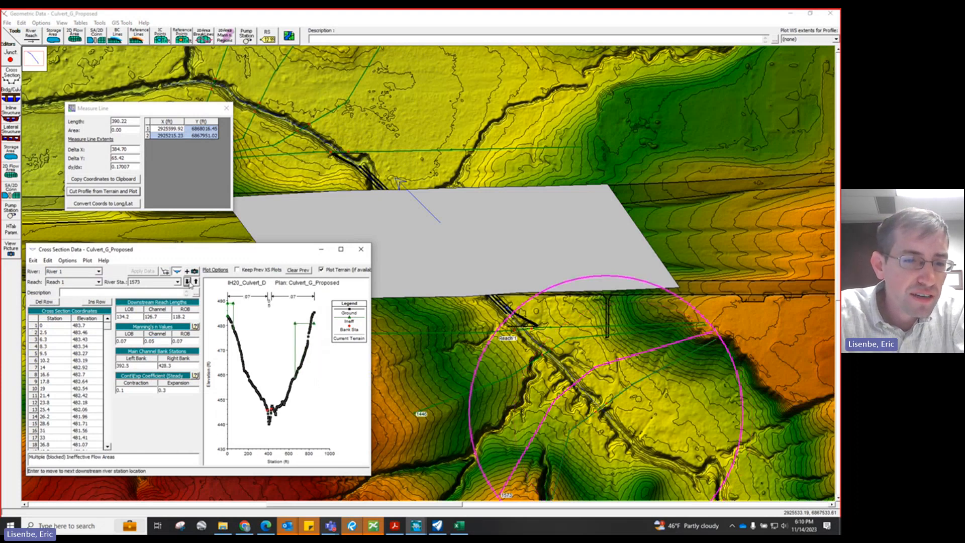
pyautogui.click(195, 282)
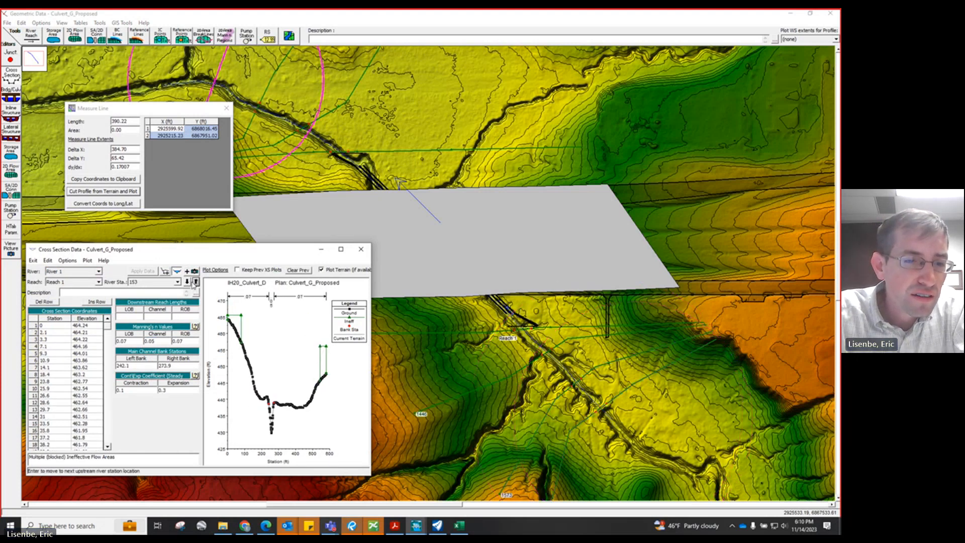
pyautogui.click(187, 281)
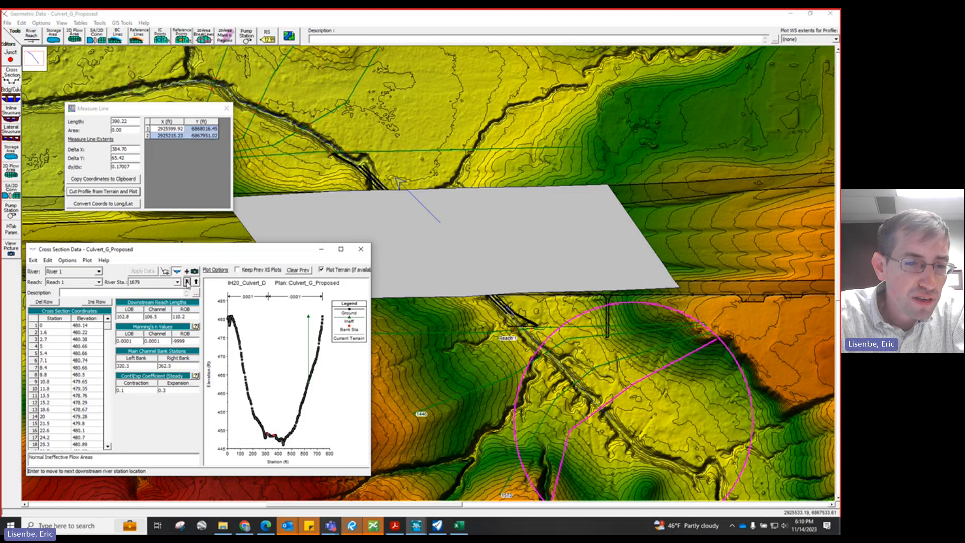
# Step: Set Manning's n at river station 1679 to 0.07 left overbank, 0.05 channel and 0.07 right overbank, apply, and close the editor
pyautogui.click(125, 340)
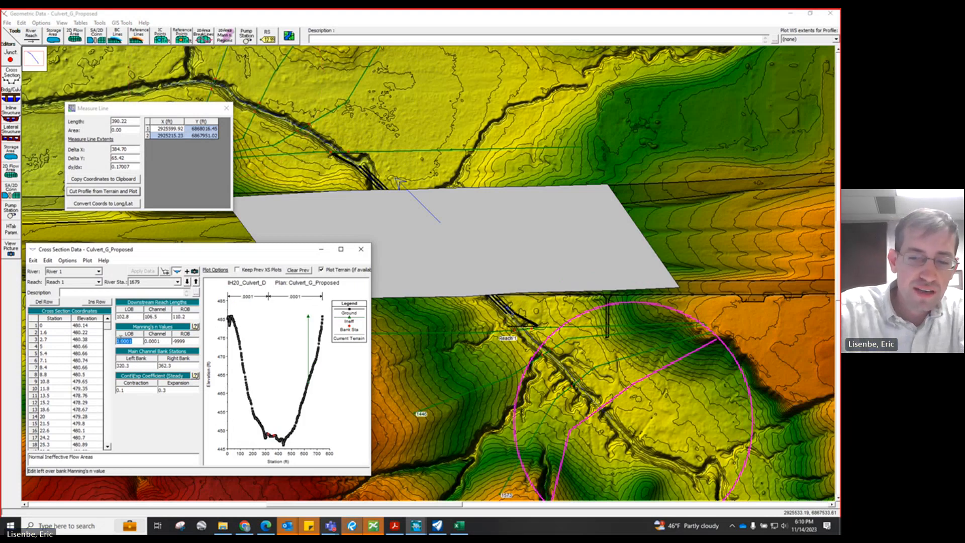
pyautogui.write('0.')
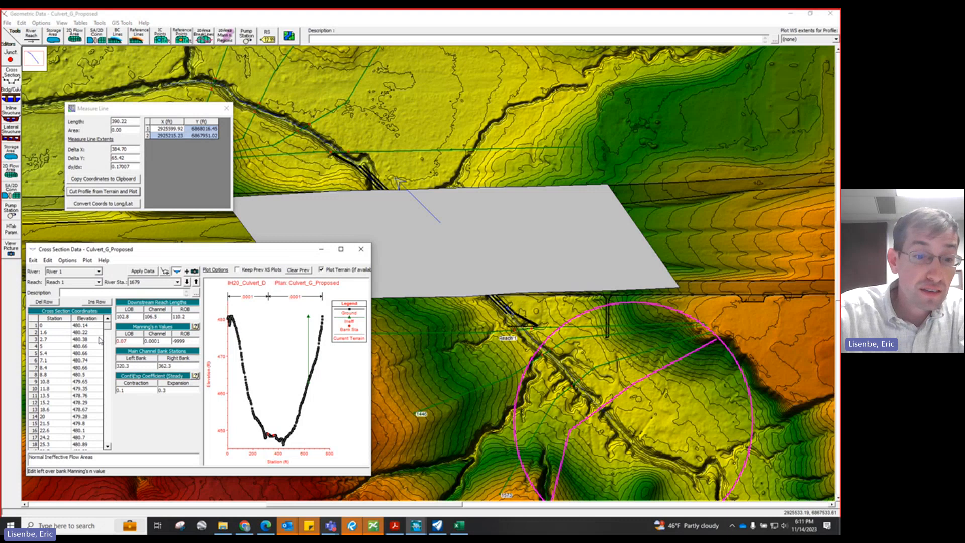
pyautogui.press('Tab')
pyautogui.write('0')
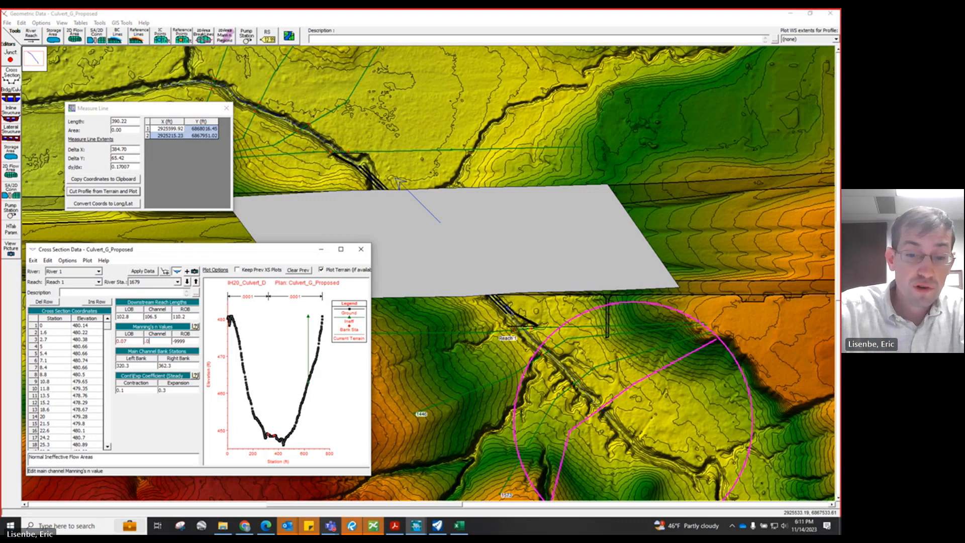
pyautogui.write('.05')
pyautogui.press('Tab')
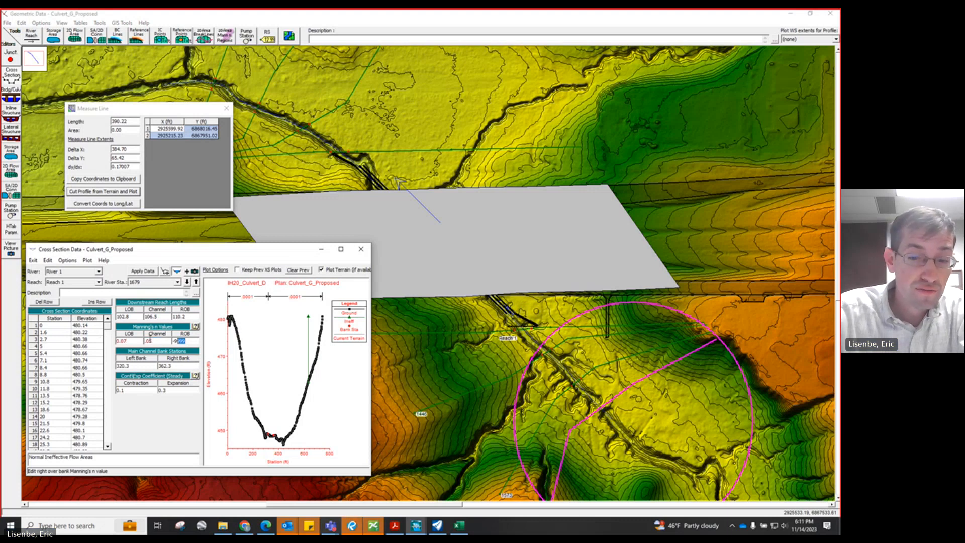
pyautogui.write('.07')
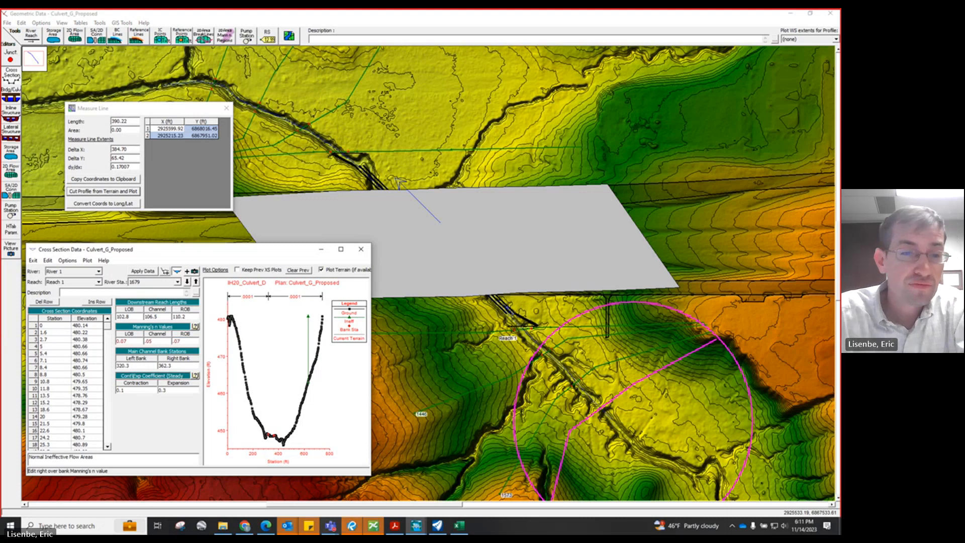
pyautogui.click(141, 271)
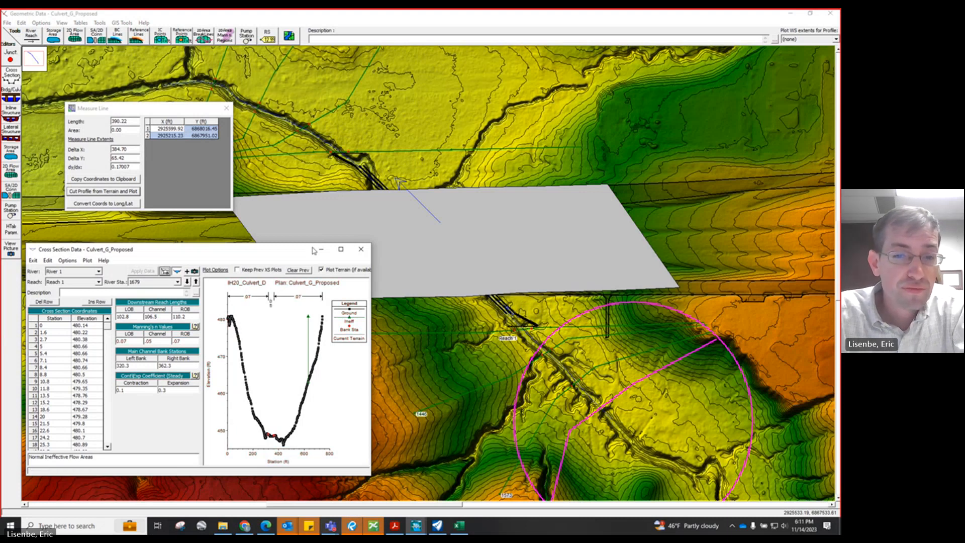
pyautogui.click(360, 249)
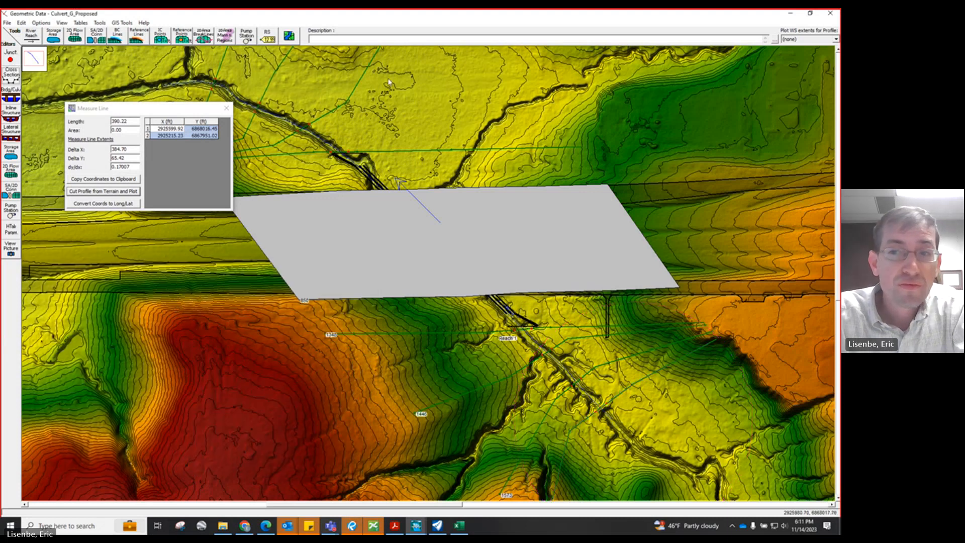
# Step: Restore the geometry window to a smaller size and switch to the Excel workbook to examine the downstream deck stations for Culvert G
pyautogui.click(810, 13)
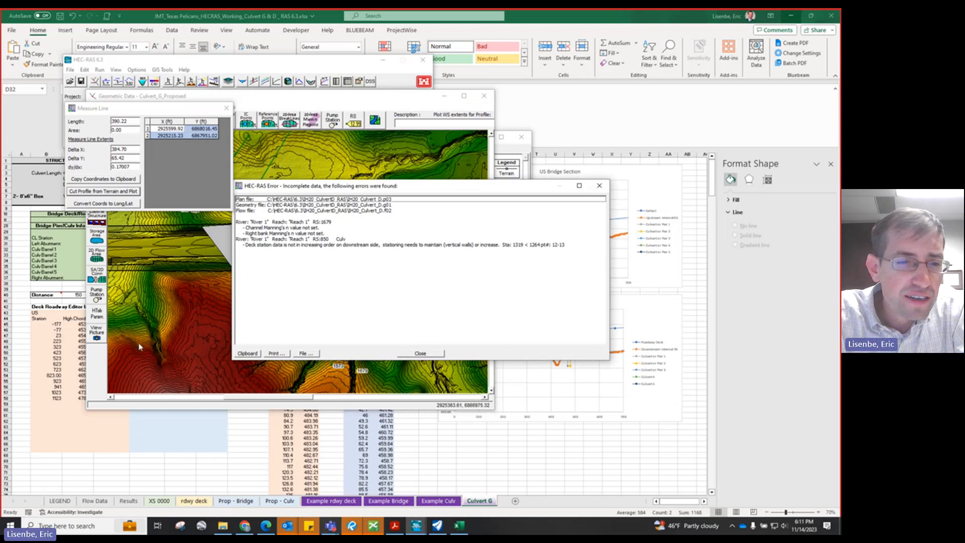
pyautogui.click(109, 425)
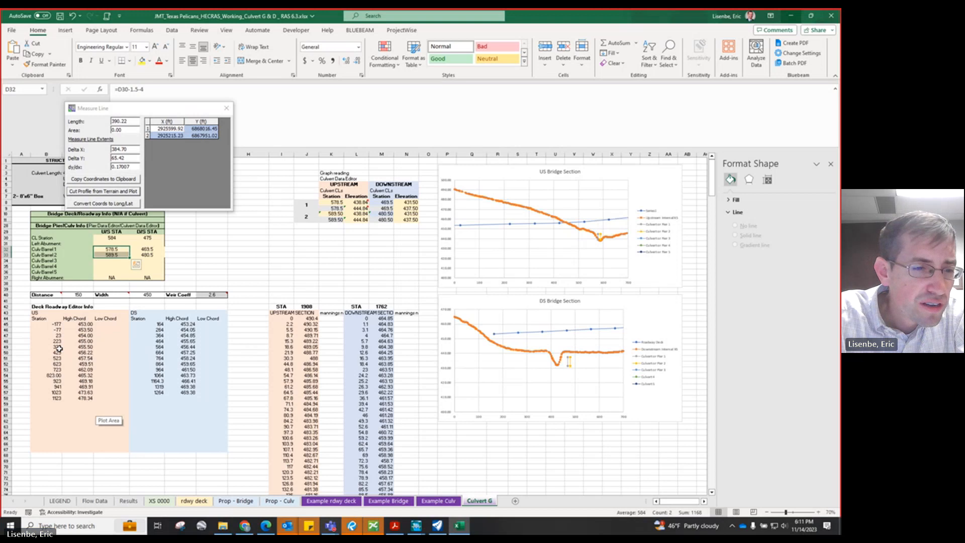
pyautogui.click(59, 353)
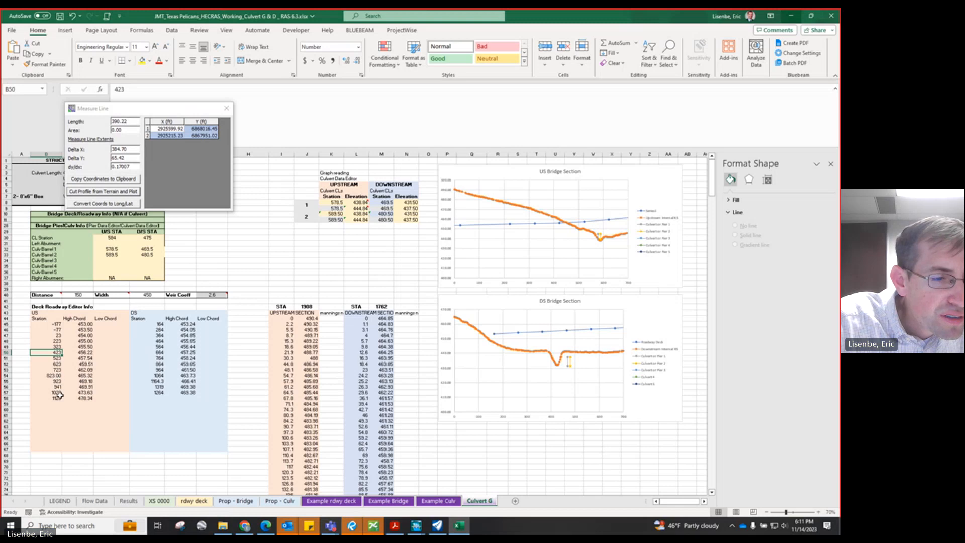
pyautogui.moveTo(157, 323); pyautogui.dragTo(162, 397)
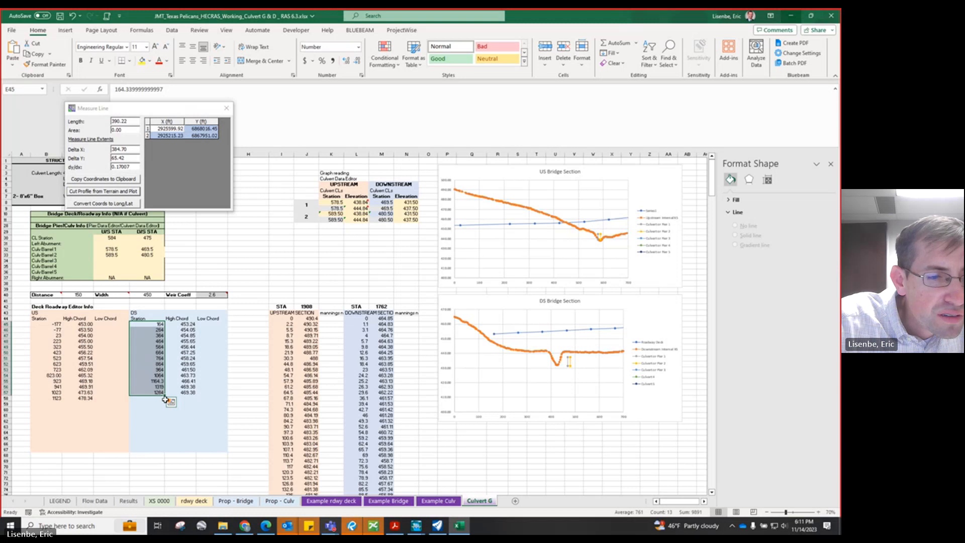
# Step: Check the downstream deck stations on the rdwy deck sheet and delete the out-of-order station 1264 row on the Culvert G sheet
pyautogui.moveTo(157, 394); pyautogui.dragTo(187, 393)
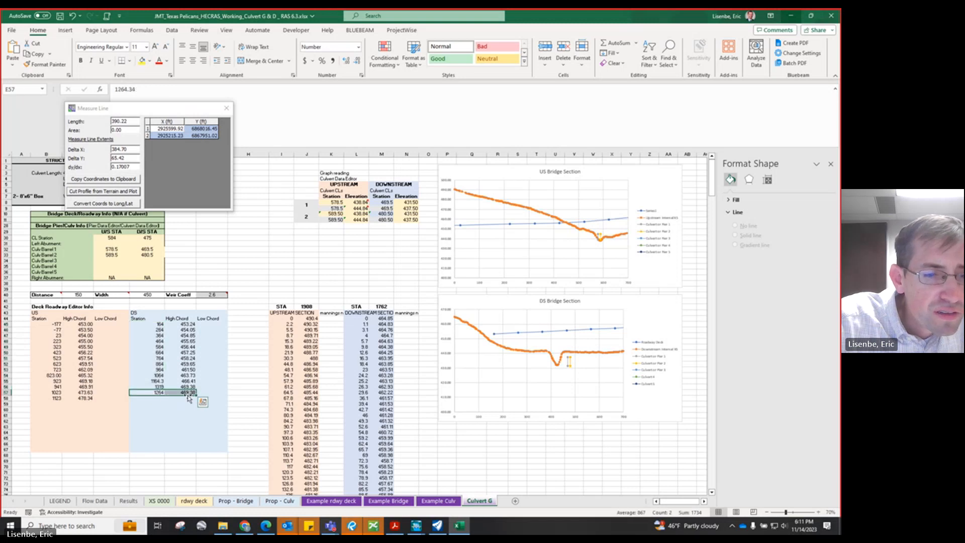
pyautogui.click(194, 501)
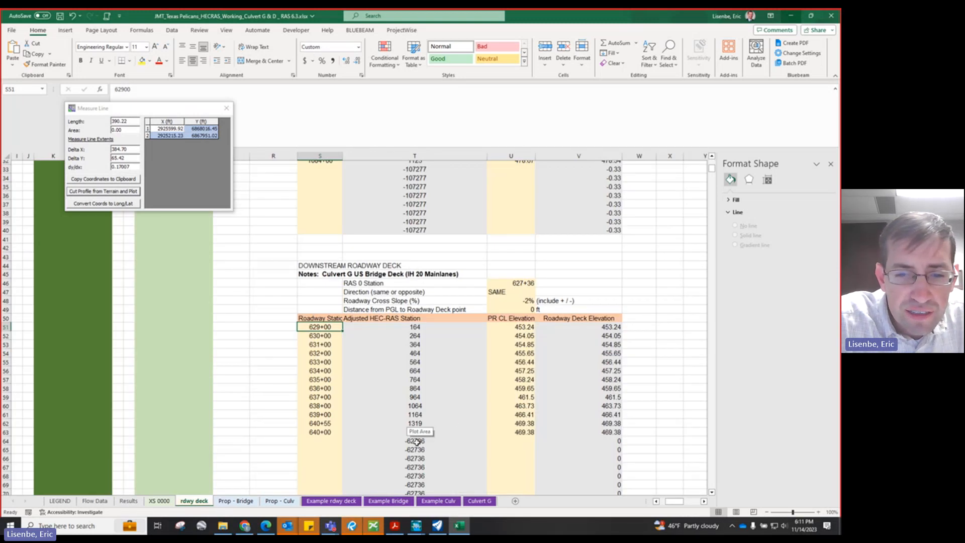
pyautogui.click(340, 441)
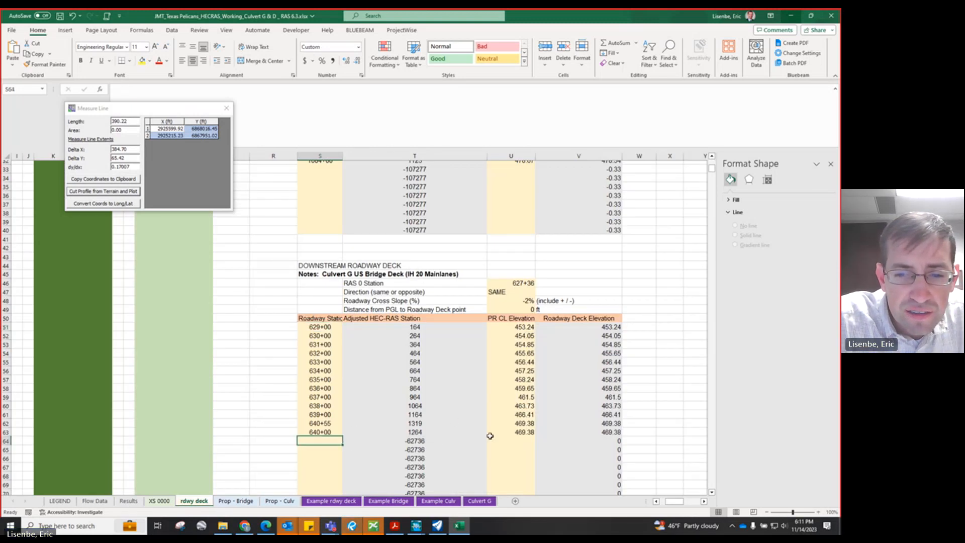
pyautogui.click(329, 431)
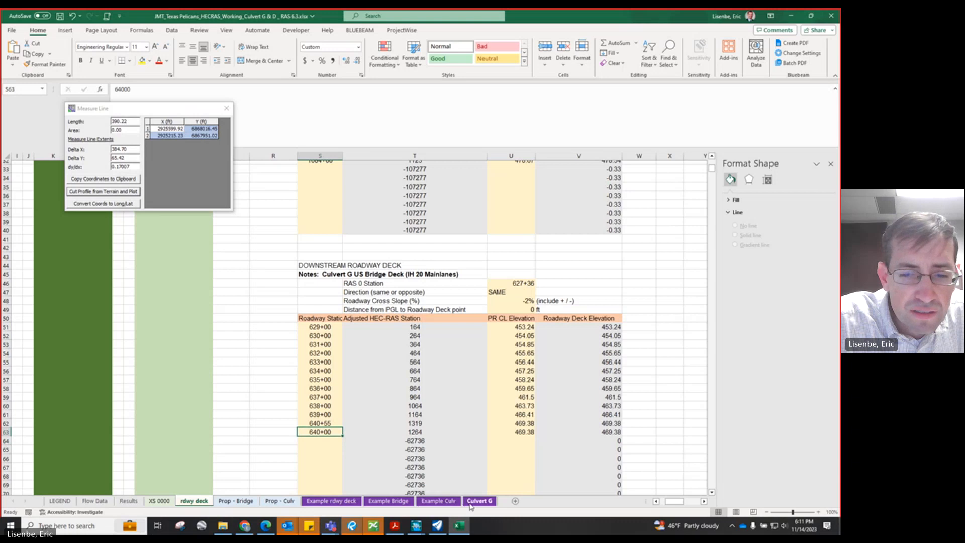
pyautogui.click(474, 500)
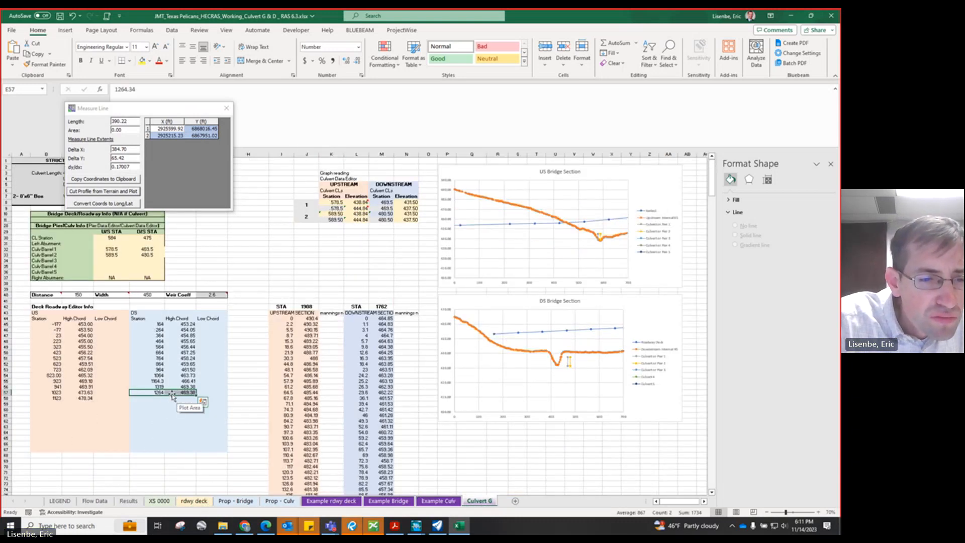
pyautogui.press('Delete')
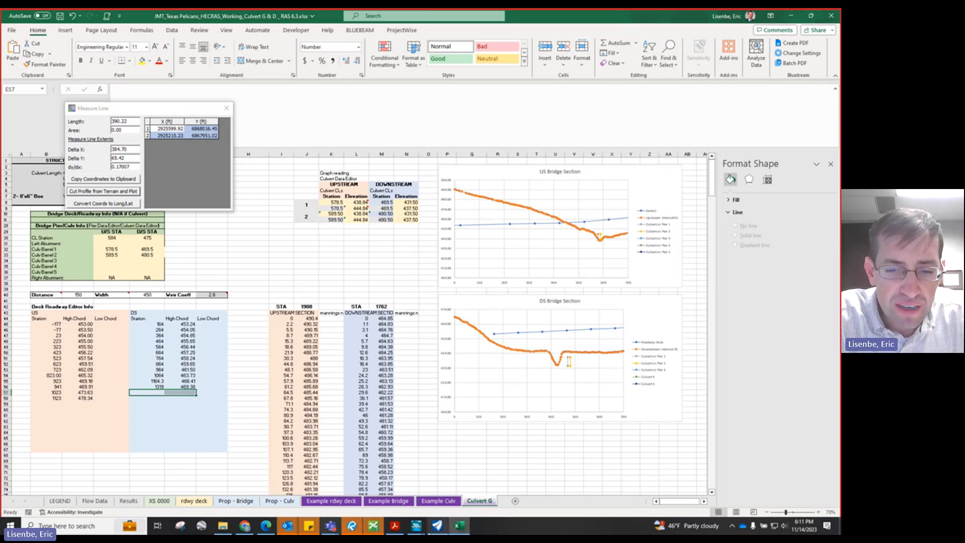
# Step: Switch back to the HEC-RAS geometry window and close the leftover Measure Line window
pyautogui.moveTo(416, 525)
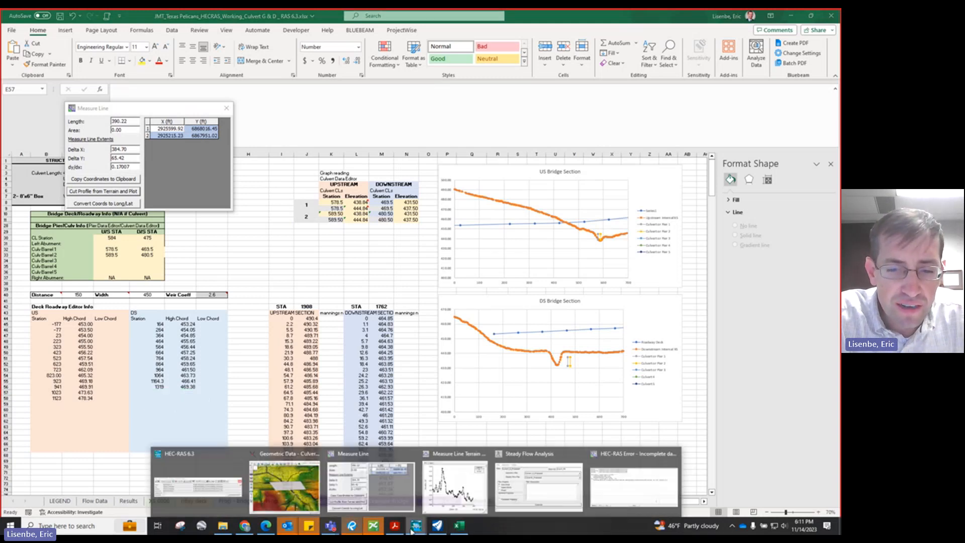
pyautogui.click(293, 483)
pyautogui.click(227, 108)
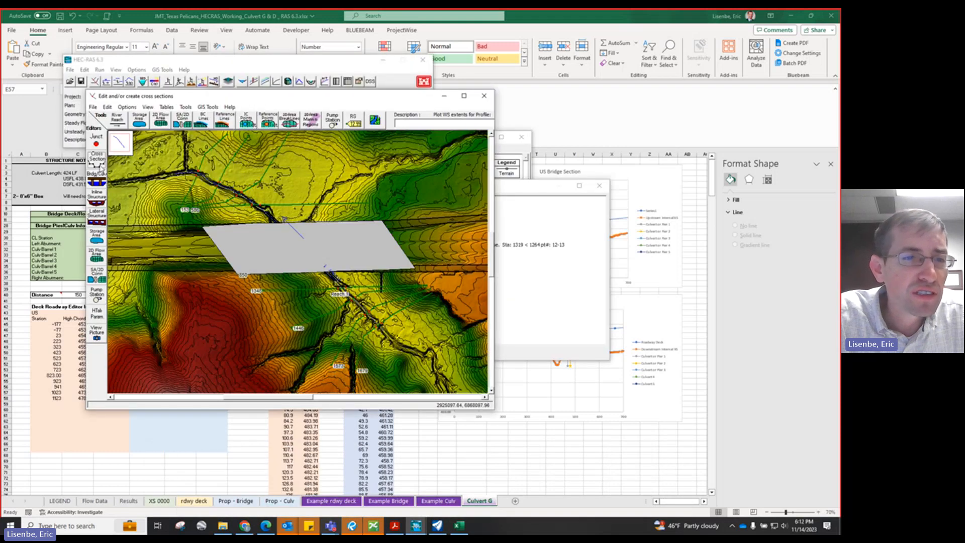
# Step: Delete the out-of-order downstream station 1264 and its high chord from the Culvert G deck/roadway data and accept the edit
pyautogui.click(98, 180)
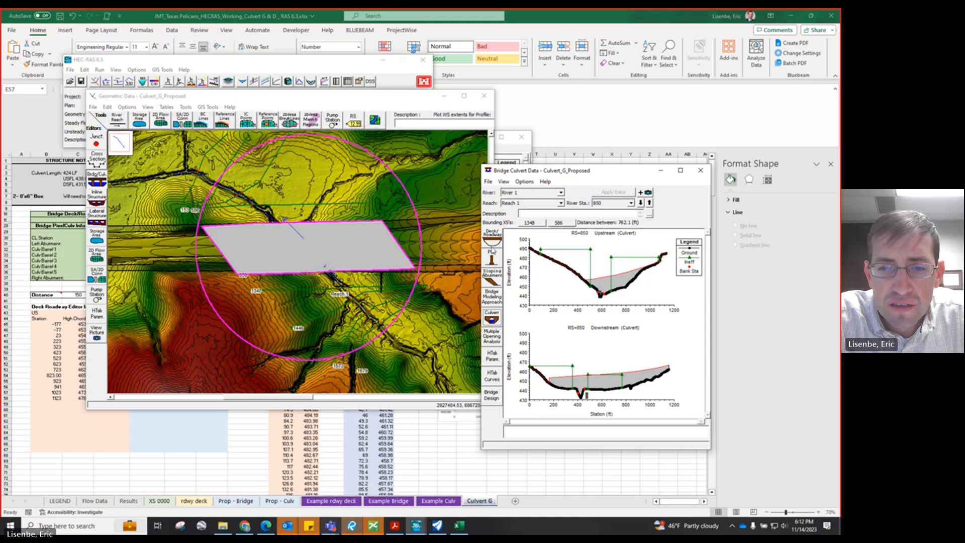
pyautogui.click(491, 241)
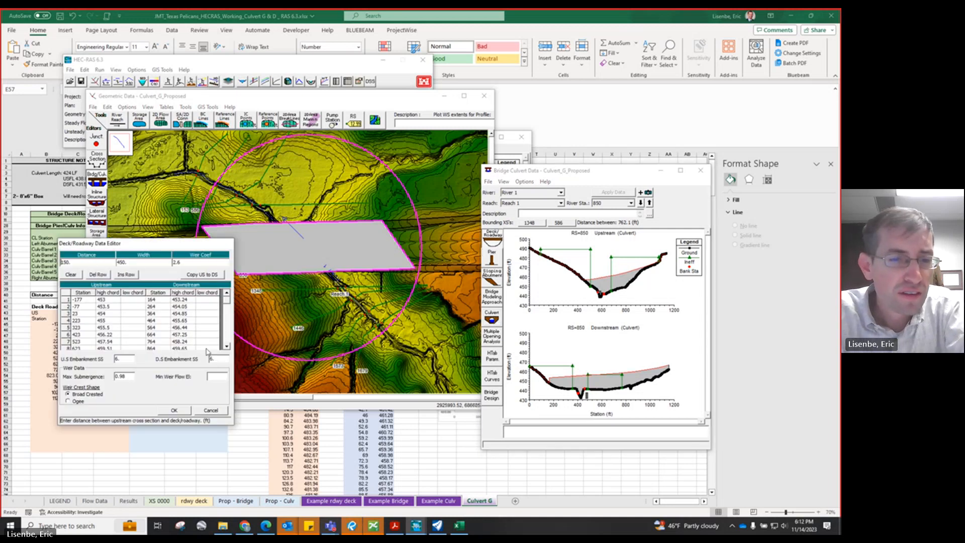
pyautogui.scroll(-1, 228, 348)
pyautogui.click(228, 347)
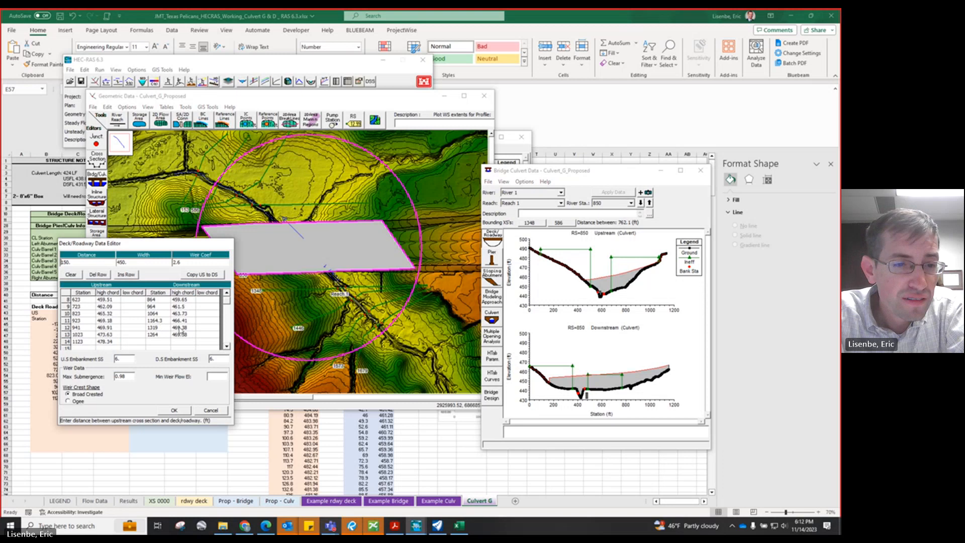
pyautogui.moveTo(157, 337); pyautogui.dragTo(191, 336)
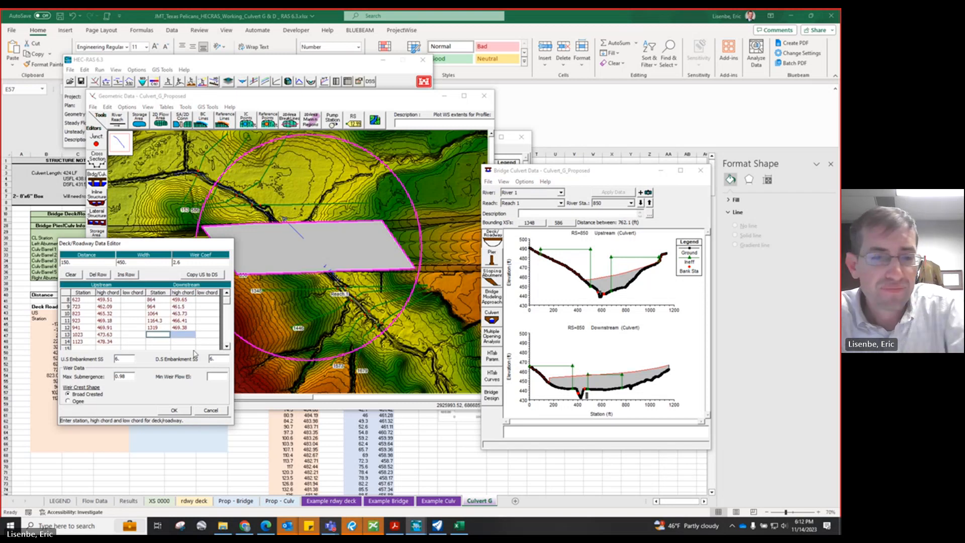
pyautogui.click(171, 410)
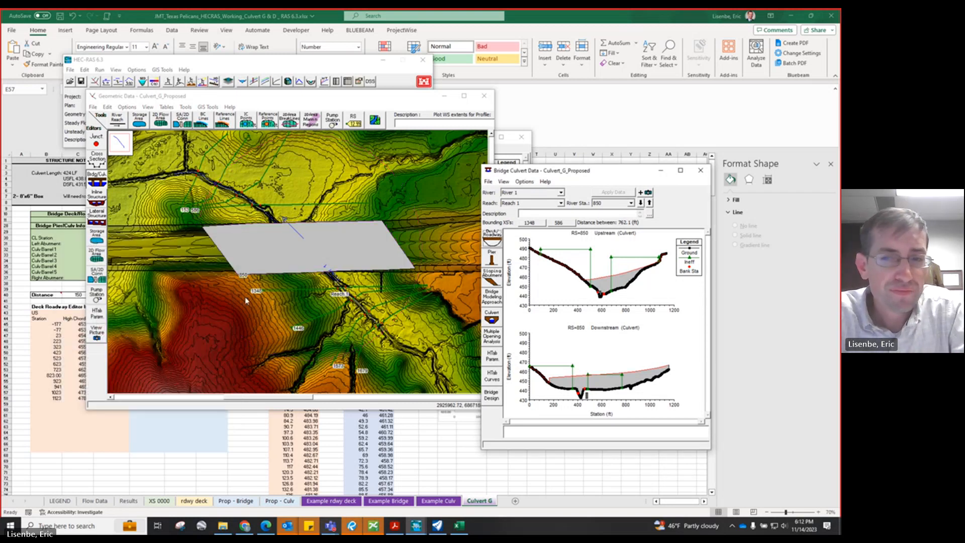
# Step: Close the bridge culvert editor, save the Culvert_G_Proposed geometry data, and close the geometry window
pyautogui.click(701, 170)
pyautogui.click(93, 108)
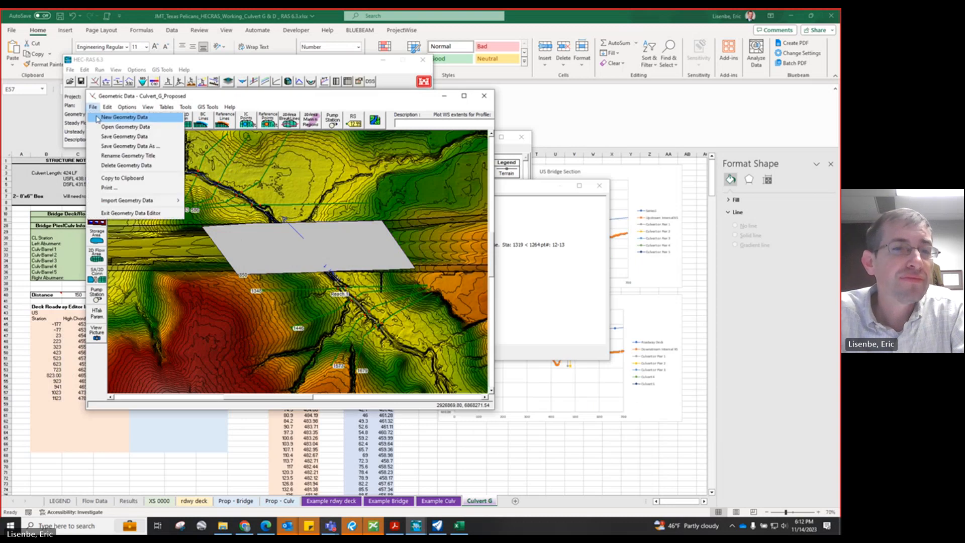
pyautogui.click(97, 137)
pyautogui.click(481, 96)
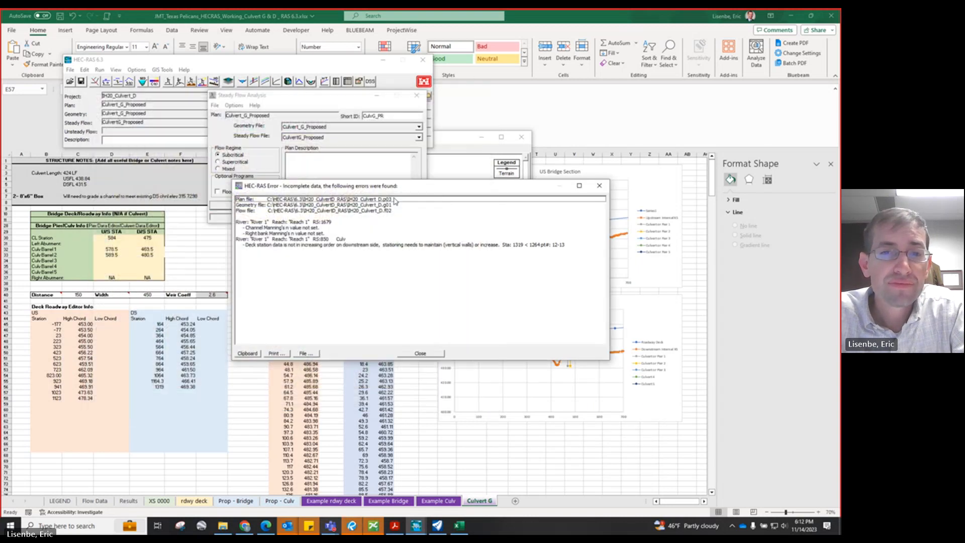
# Step: Dismiss the old error report and rerun the steady flow computation for the Culvert_G_Proposed plan
pyautogui.click(303, 97)
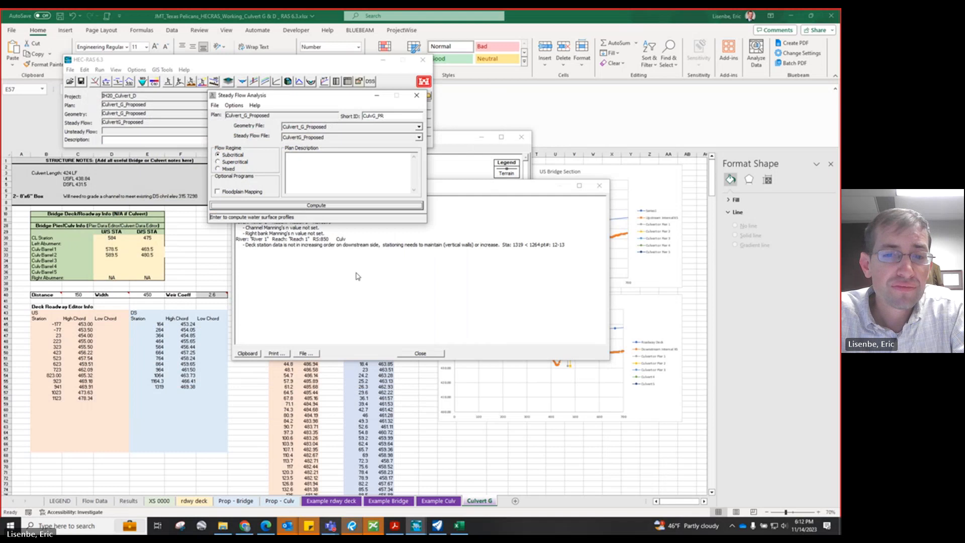
pyautogui.click(420, 352)
pyautogui.click(316, 205)
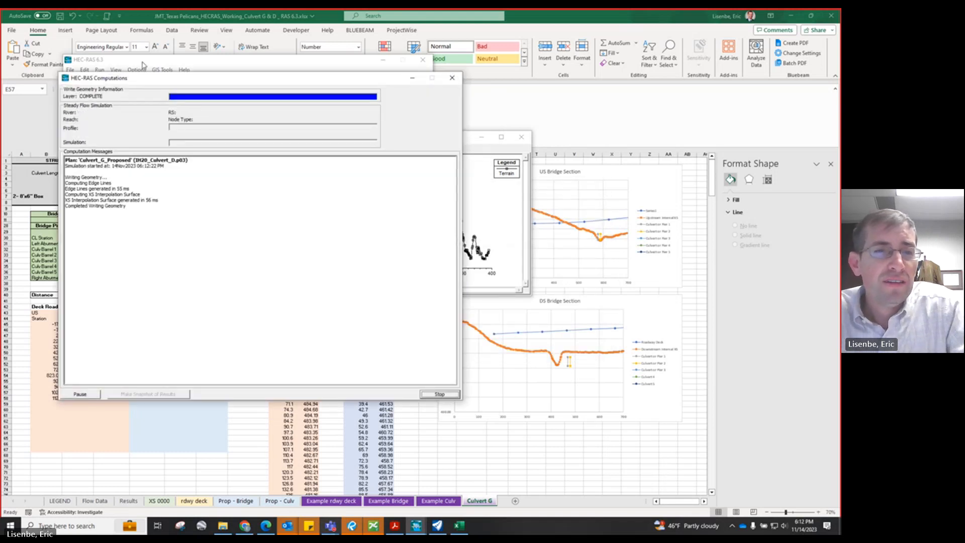
# Step: Bring the main HEC-RAS window forward and display the culvert cross section plot at full window size
pyautogui.click(207, 68)
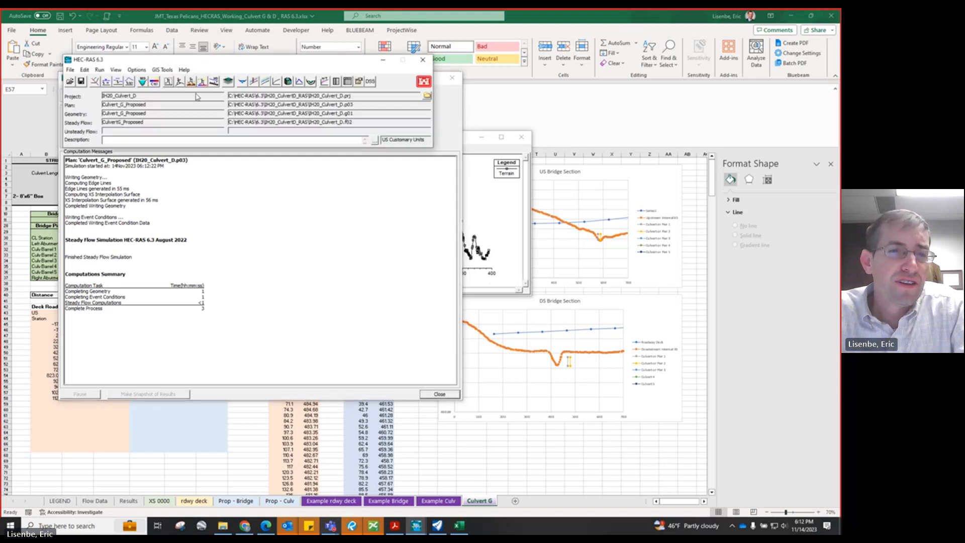
pyautogui.click(243, 81)
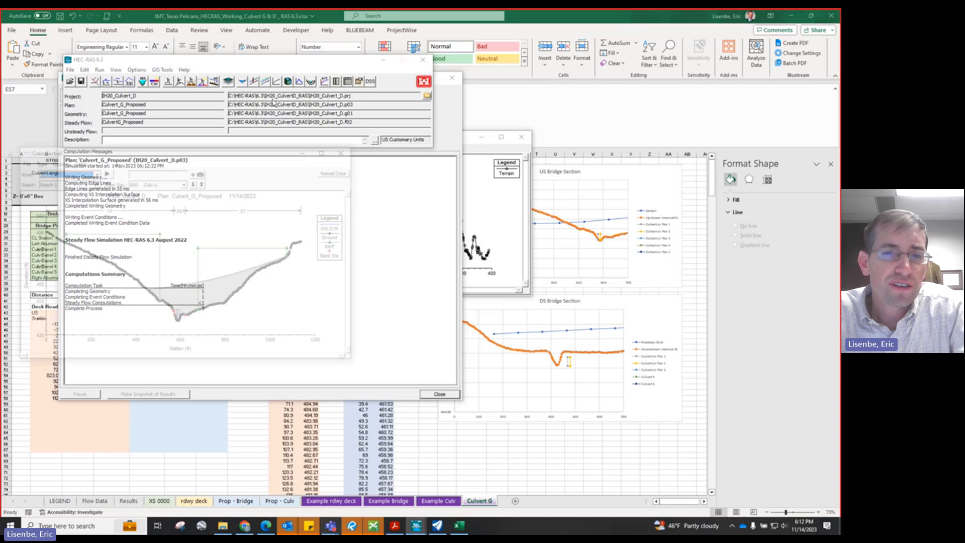
pyautogui.click(323, 151)
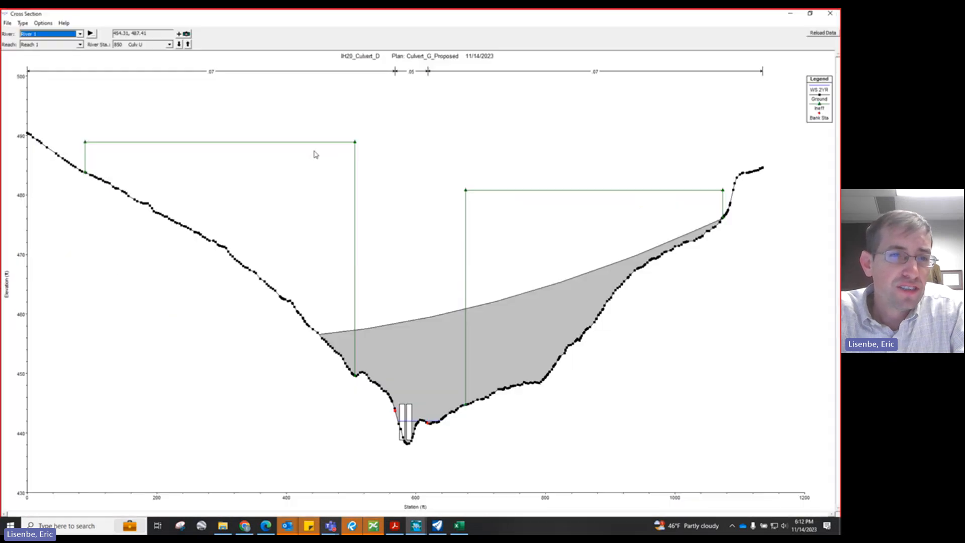
# Step: Add the 100YR, 50YR and 25YR profiles to the 2YR profile on the cross section plot
pyautogui.click(42, 23)
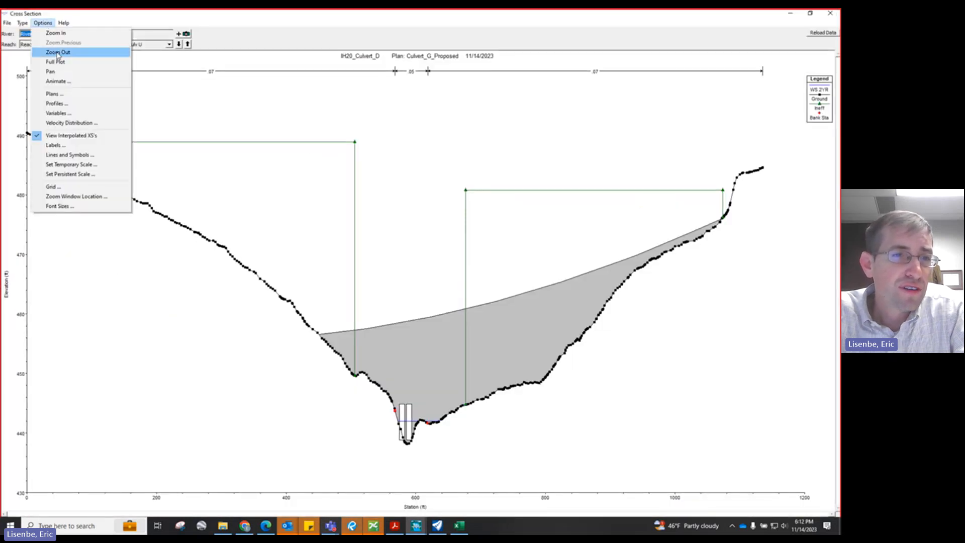
pyautogui.click(65, 103)
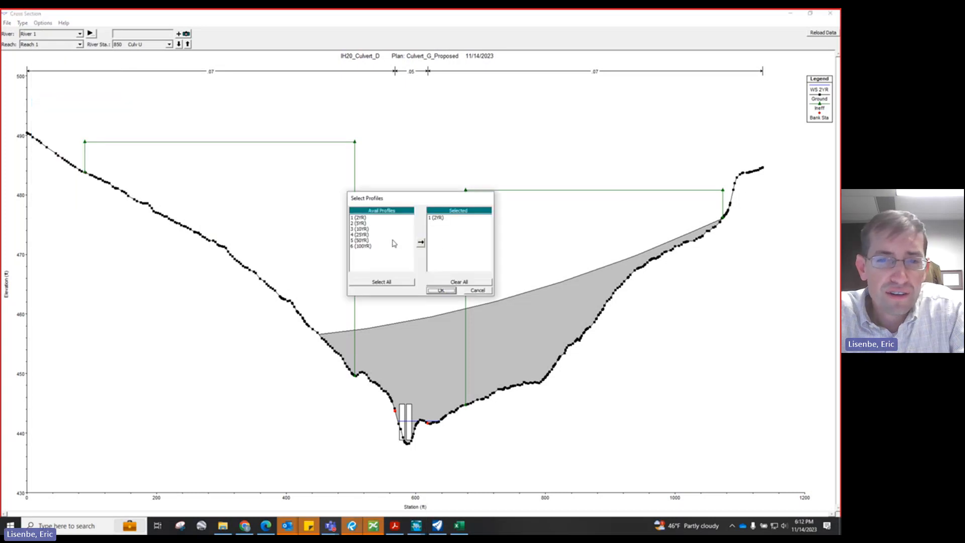
pyautogui.doubleClick(362, 246)
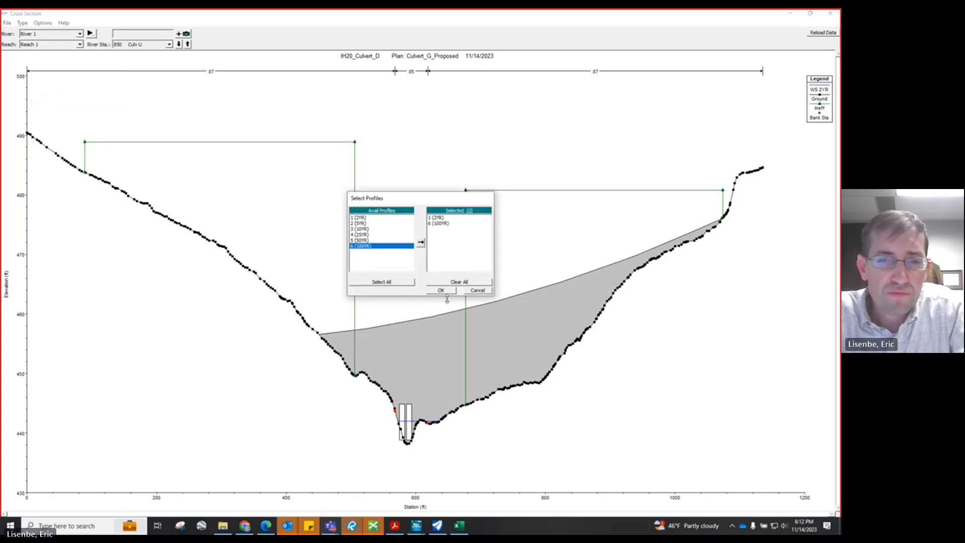
pyautogui.doubleClick(369, 241)
pyautogui.doubleClick(367, 234)
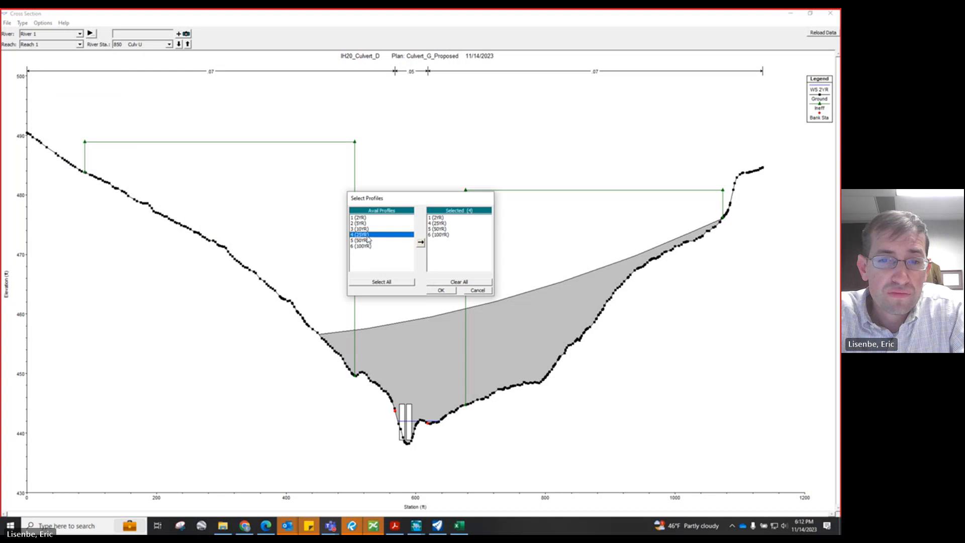
pyautogui.click(438, 290)
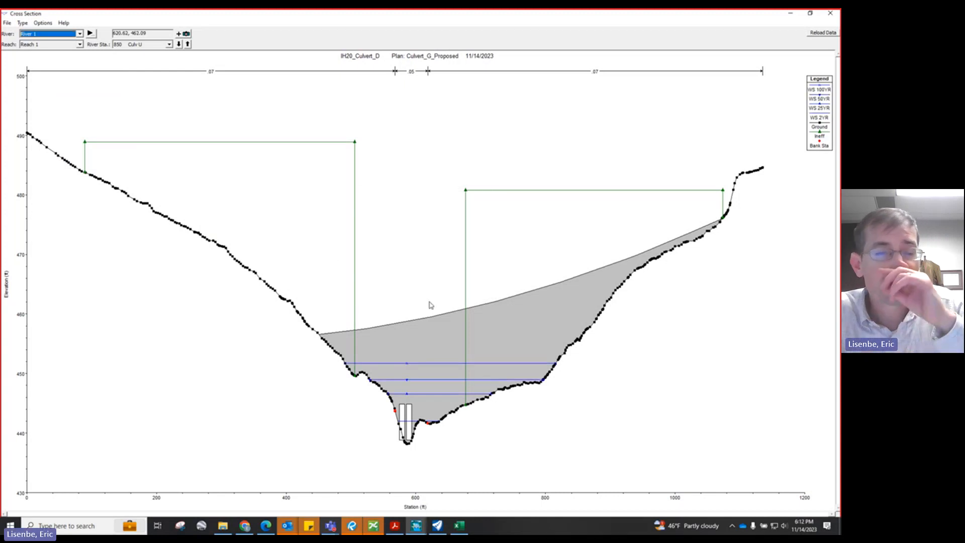
# Step: Read the 50YR and 25YR water surface elevations on the upstream culvert cross section
pyautogui.click(427, 381)
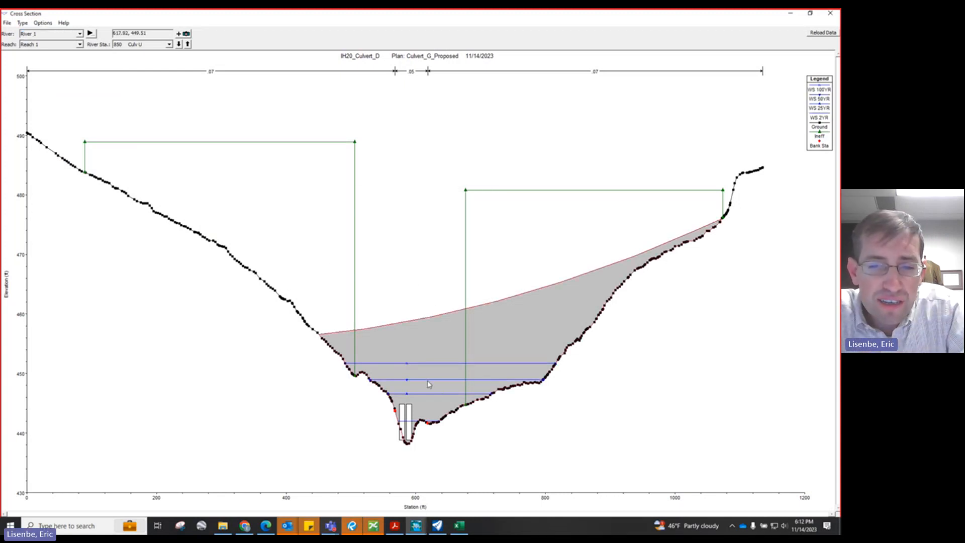
pyautogui.click(430, 383)
pyautogui.moveTo(444, 382)
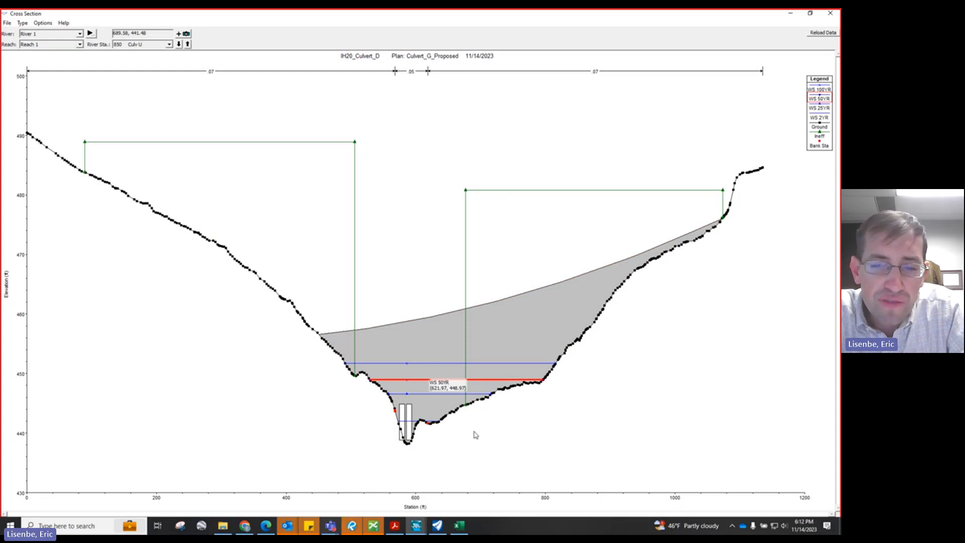
pyautogui.click(420, 394)
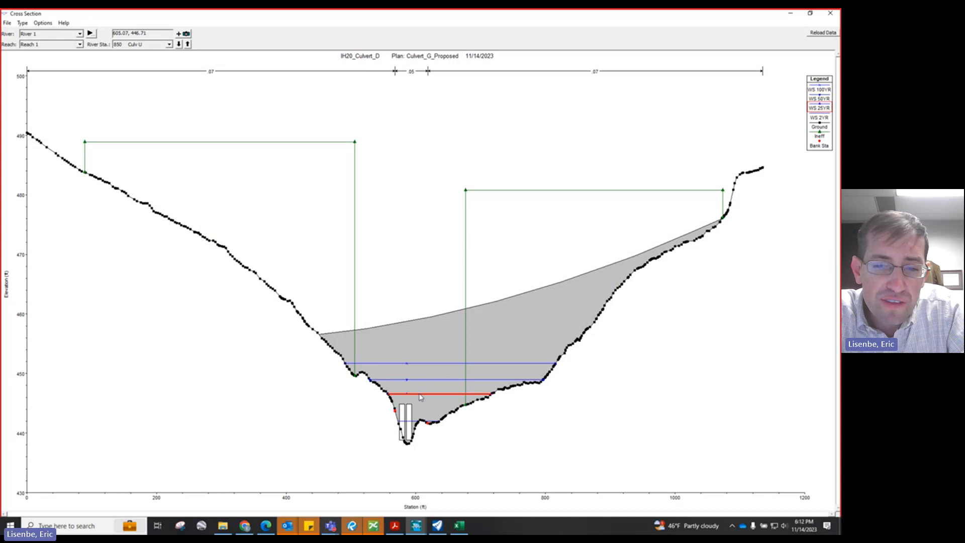
# Step: Check the headwater callouts in the Revu drainage status set, and compare them with the 50YR and 100YR water surfaces on the plot
pyautogui.moveTo(441, 531)
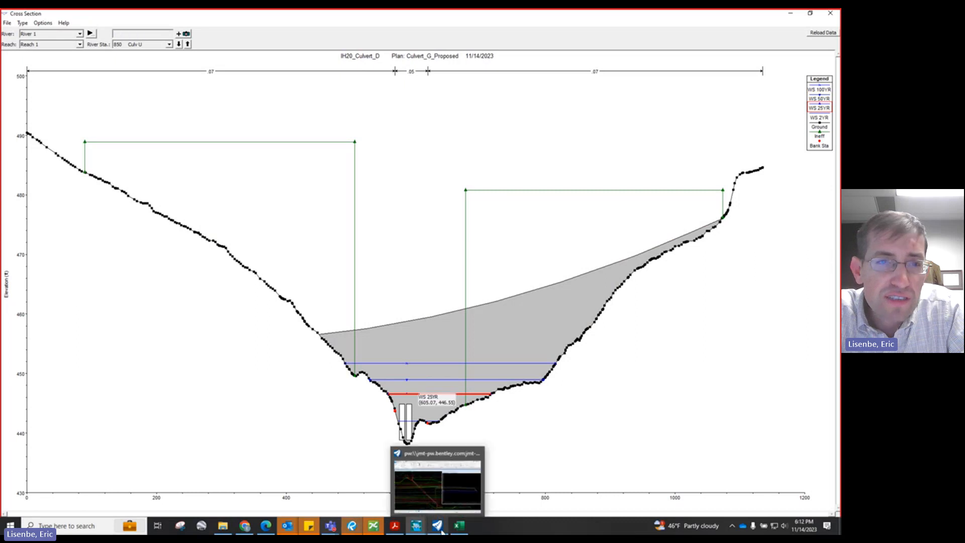
pyautogui.click(353, 525)
pyautogui.scroll(6, 358, 330)
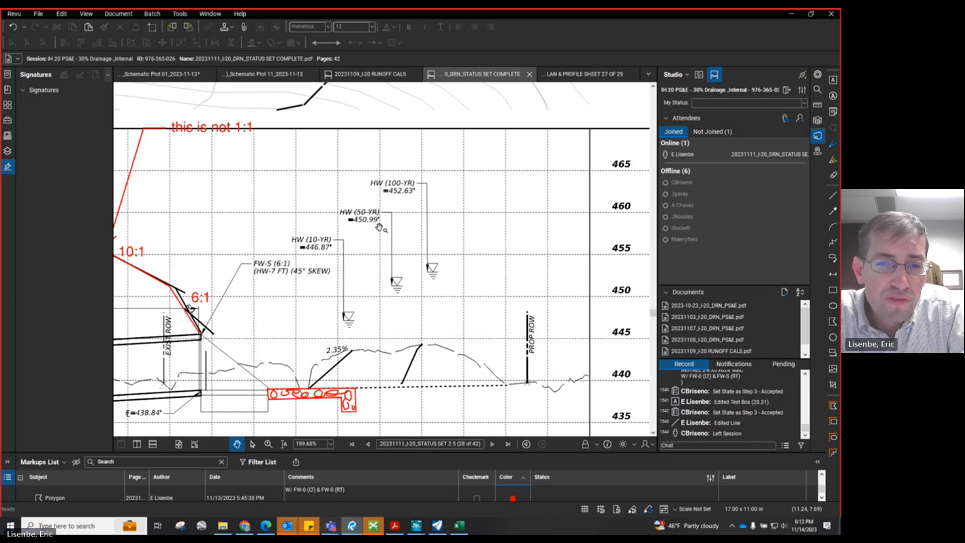
pyautogui.click(787, 14)
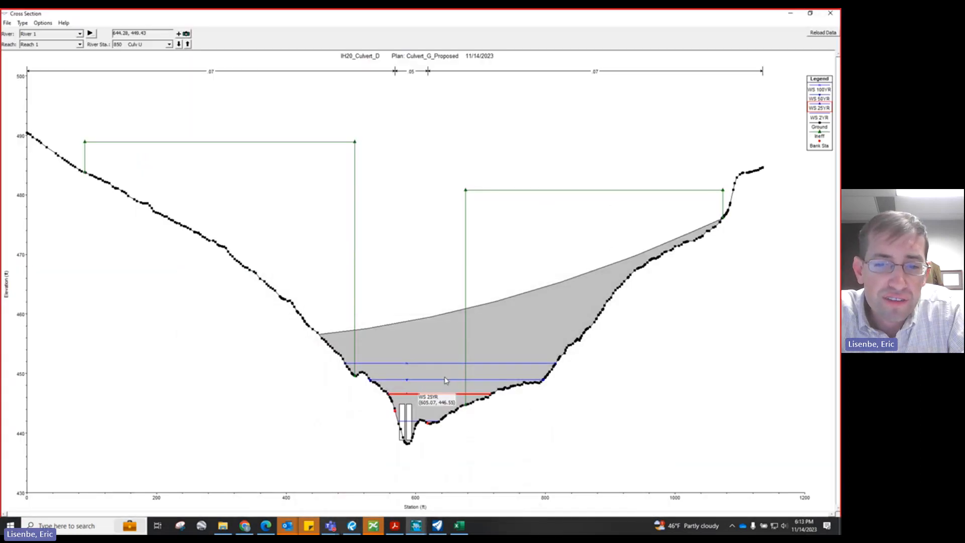
pyautogui.moveTo(445, 383)
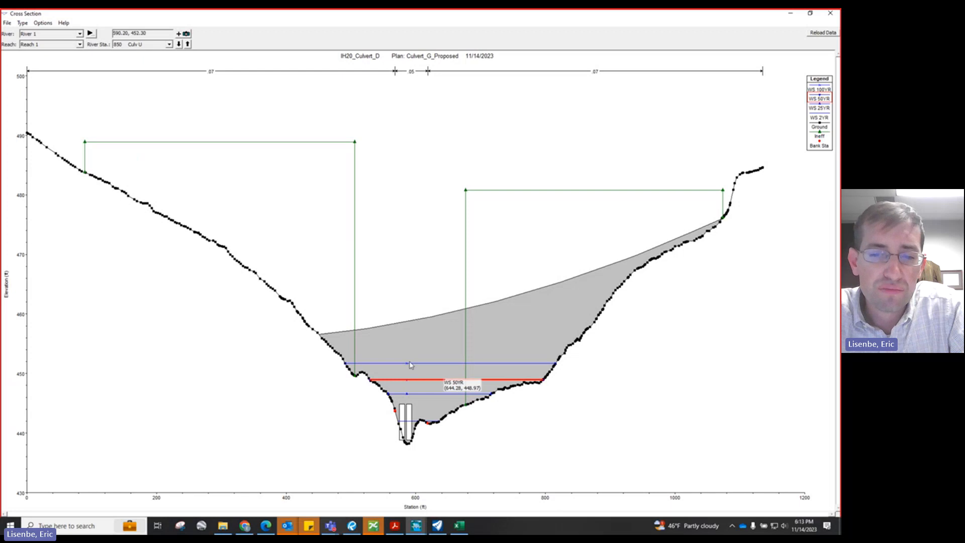
pyautogui.moveTo(411, 366)
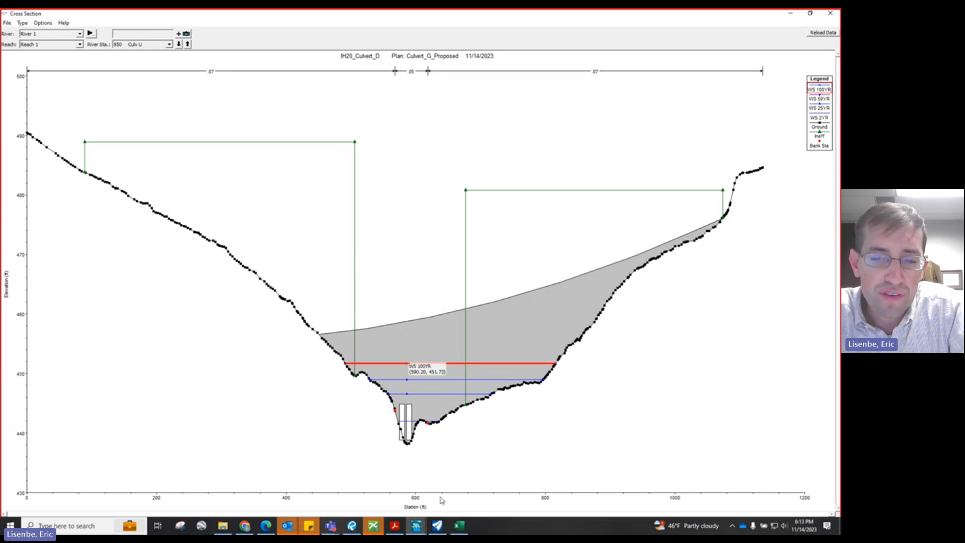
# Step: Switch to Revu to examine the Culvert Crossing G plan and elevation sheet, and return to the HEC-RAS cross section plot
pyautogui.click(352, 525)
pyautogui.scroll(-5, 433, 267)
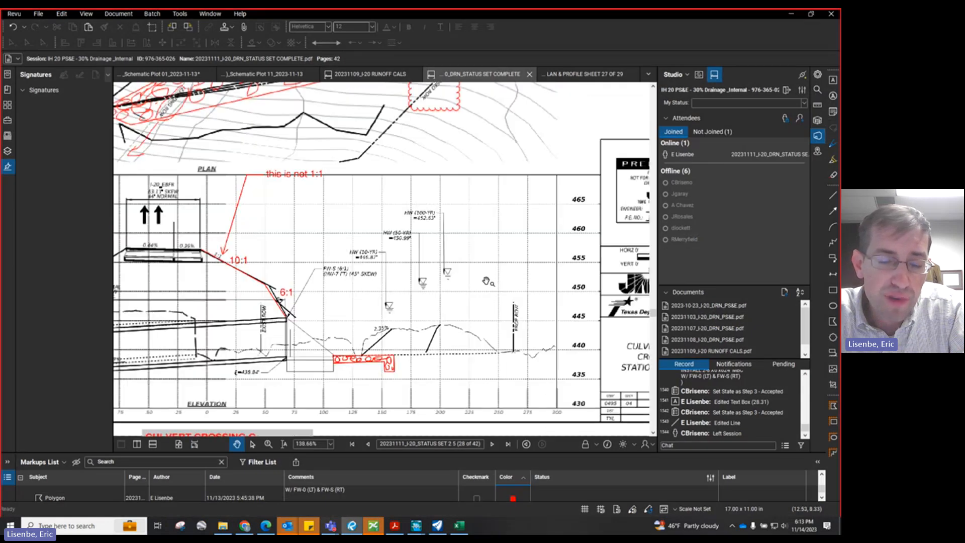
pyautogui.scroll(2, 328, 389)
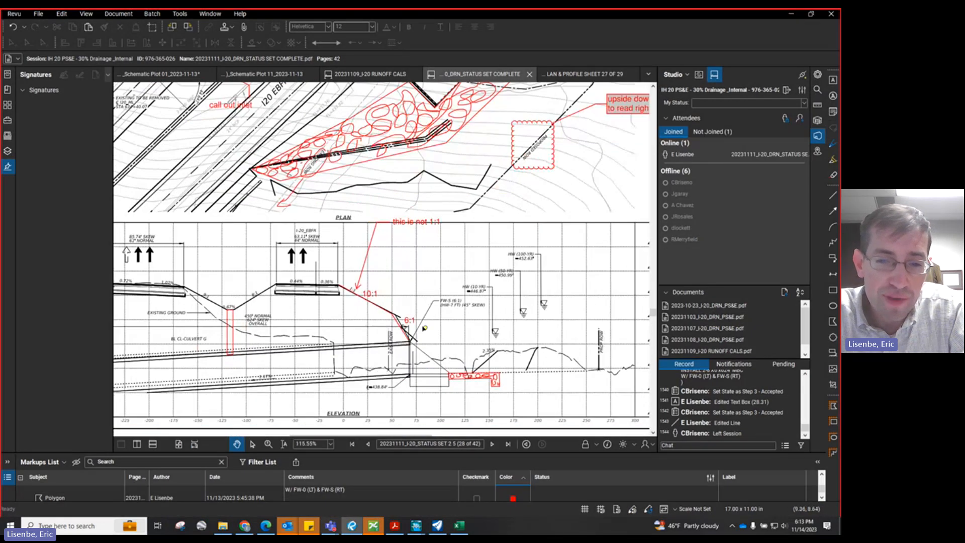
pyautogui.scroll(-4, 327, 390)
pyautogui.scroll(4, 427, 339)
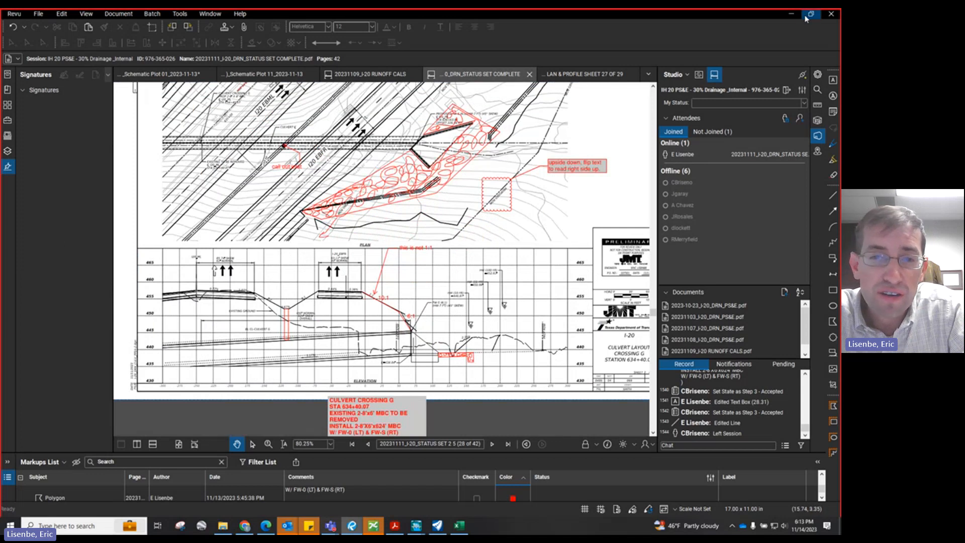
pyautogui.click(806, 18)
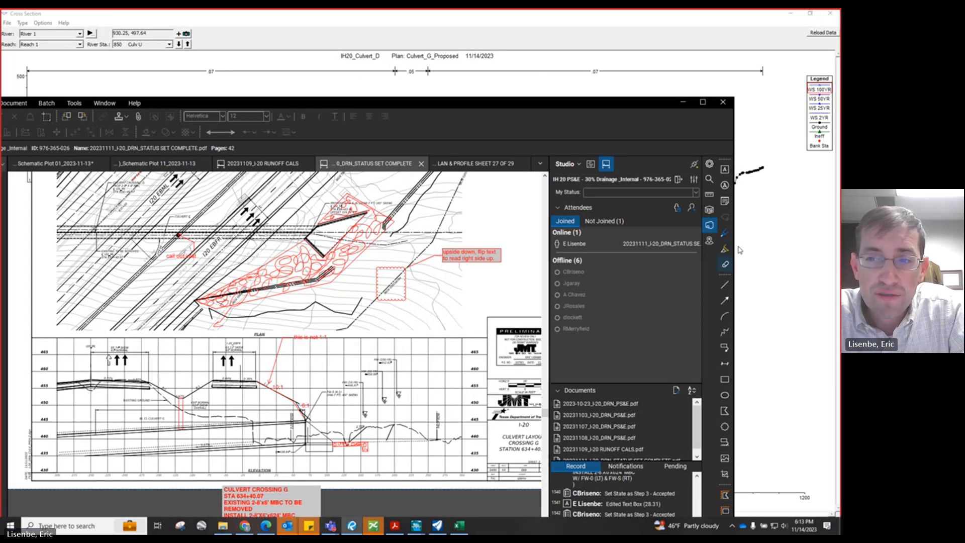
pyautogui.click(766, 231)
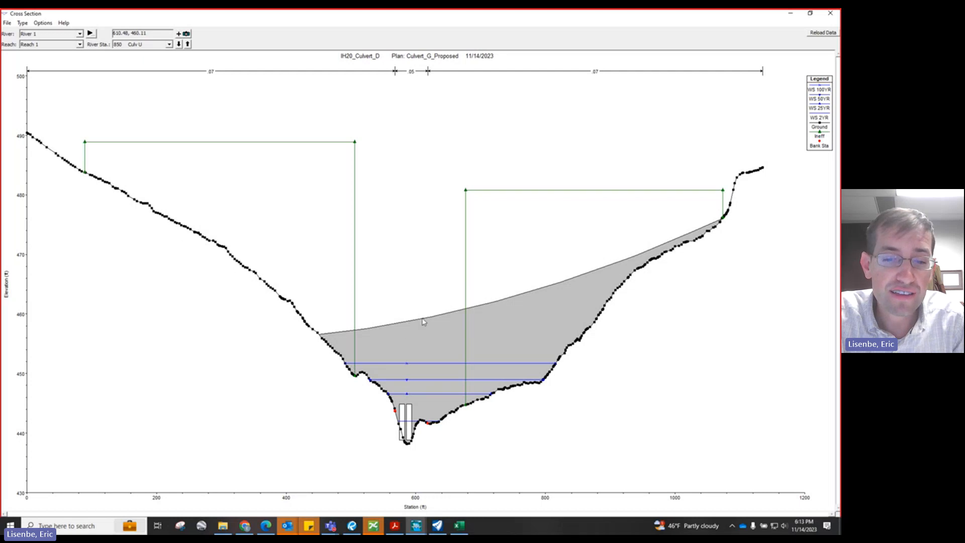
# Step: Switch to the Pelicans Video meeting in Microsoft Teams and leave the call
pyautogui.click(330, 525)
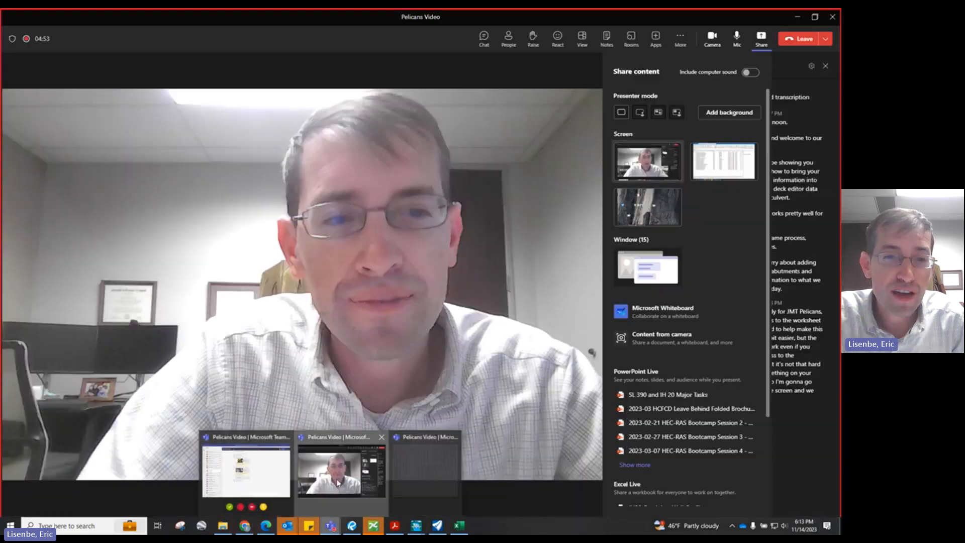
pyautogui.click(341, 470)
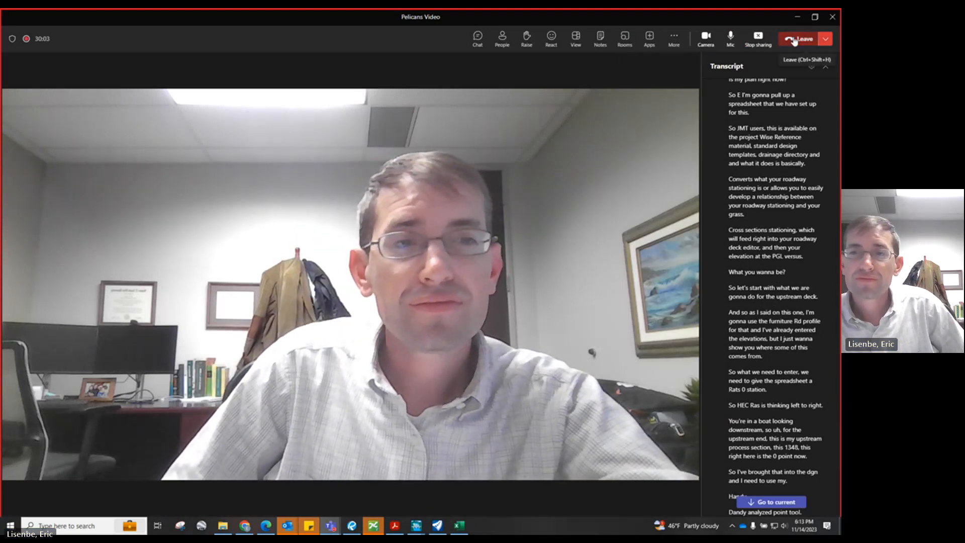
pyautogui.click(794, 39)
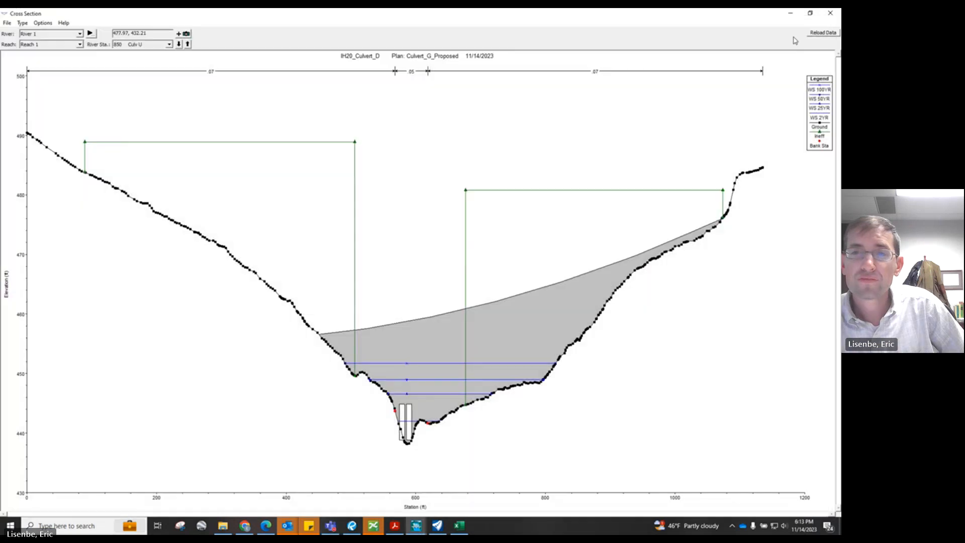